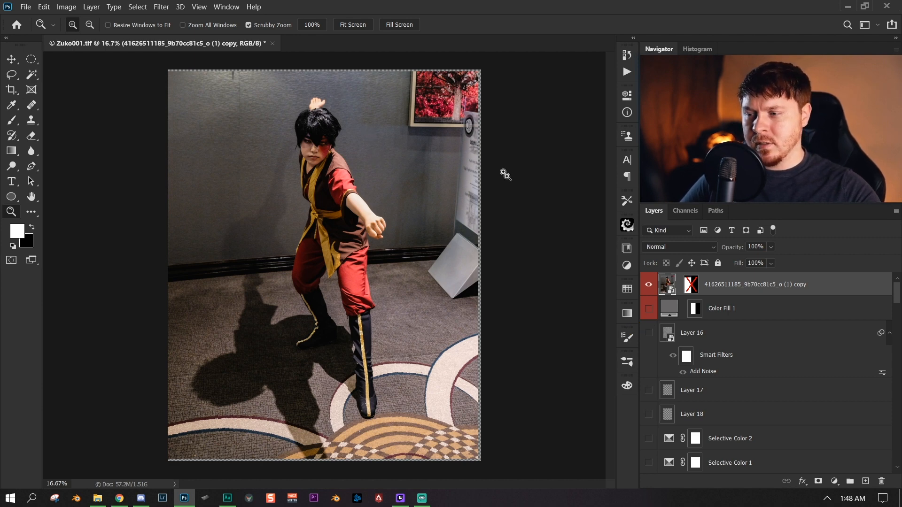
key(ctrl+minus)
key(ctrl+minus)
key(ctrl+plus)
key(ctrl+plus)
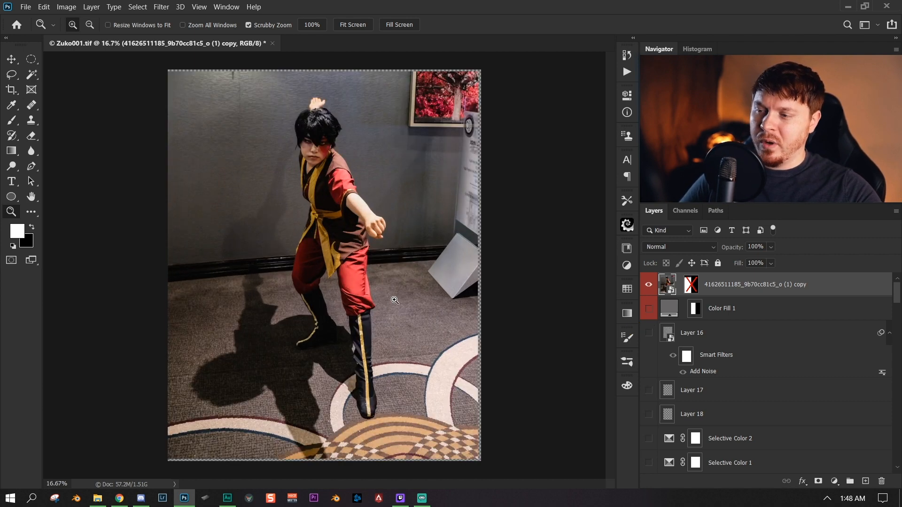
key(ctrl+minus)
key(ctrl+plus)
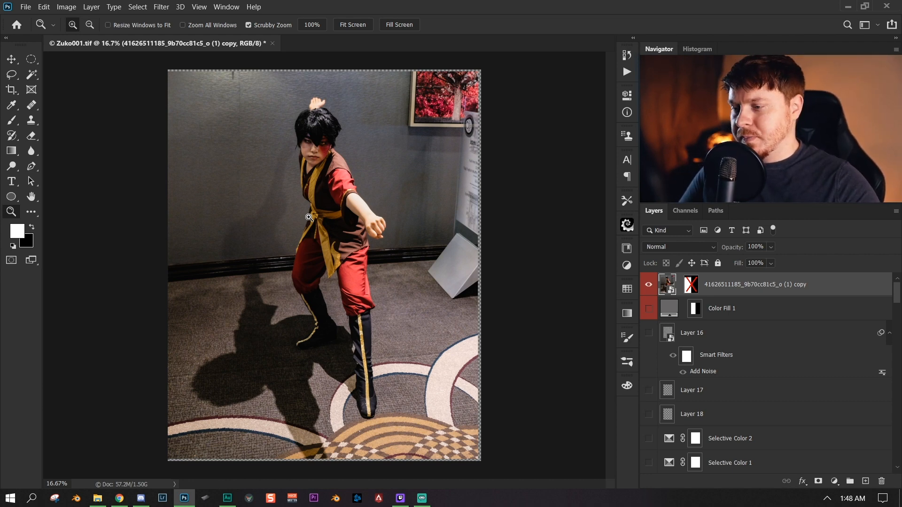
key(ctrl+minus)
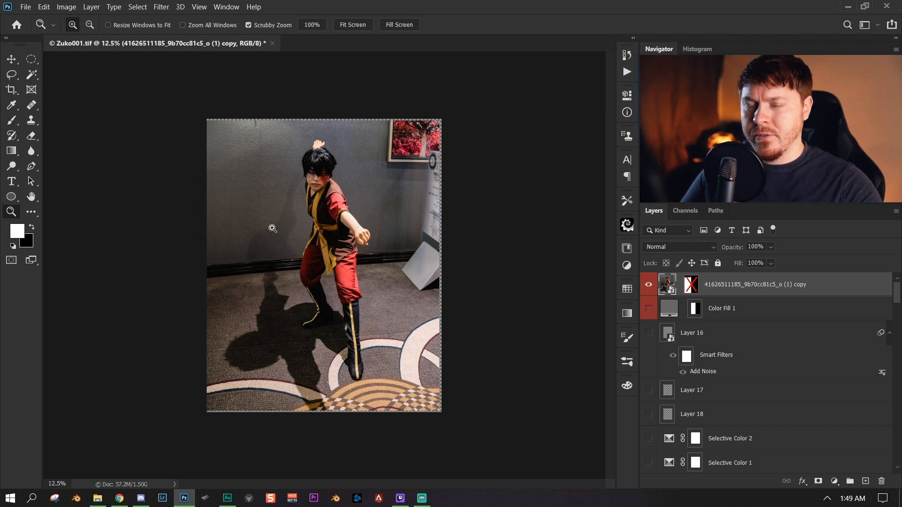
- Trace a Pen path from the front boot up the inner leg and around the rear boot on the photo layer
click(322, 269)
click(389, 420)
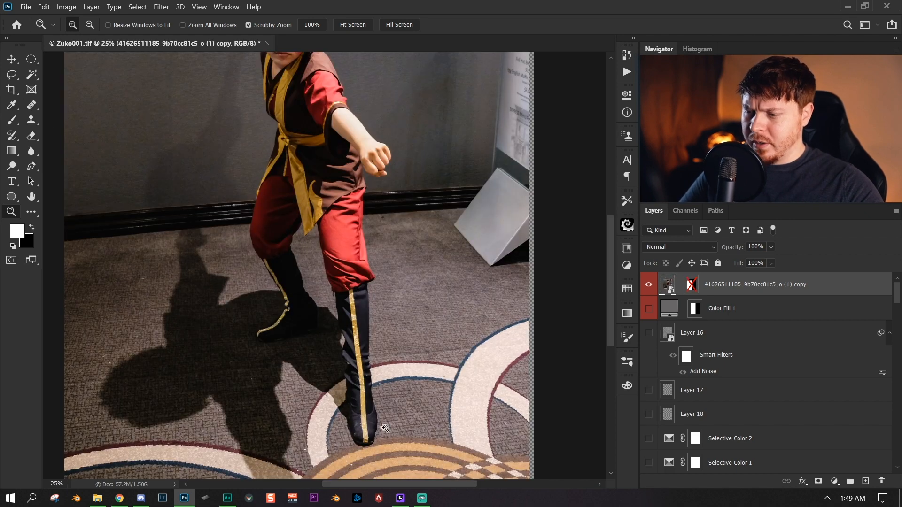
key(p)
drag(363, 439, 354, 439)
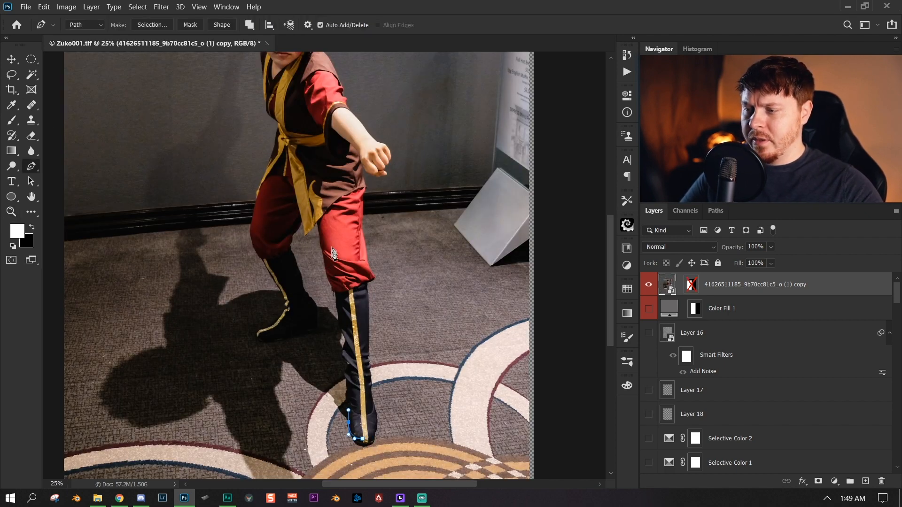
drag(334, 285, 334, 277)
click(321, 223)
drag(292, 245, 288, 266)
drag(307, 302, 315, 315)
click(291, 330)
click(240, 338)
- Extend the Pen path roughly from the rear leg past the waist and head to the front of the tunic
drag(252, 225, 254, 205)
click(268, 167)
drag(274, 145, 273, 132)
drag(267, 100, 301, 216)
drag(282, 126, 292, 101)
drag(462, 330, 297, 297)
drag(190, 270, 317, 257)
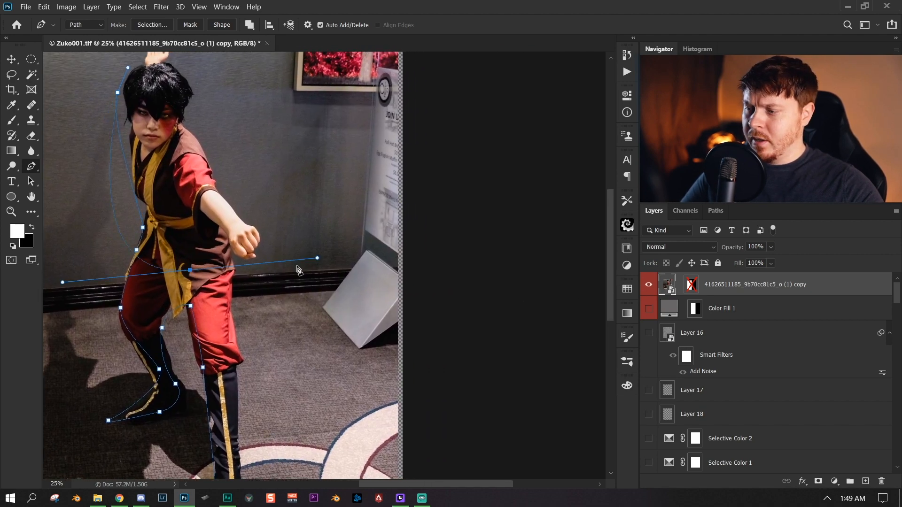
- On the isolated cut-out figure, draw a closed curved Pen path around the face and shoulder area
scroll(296, 270, down, 3)
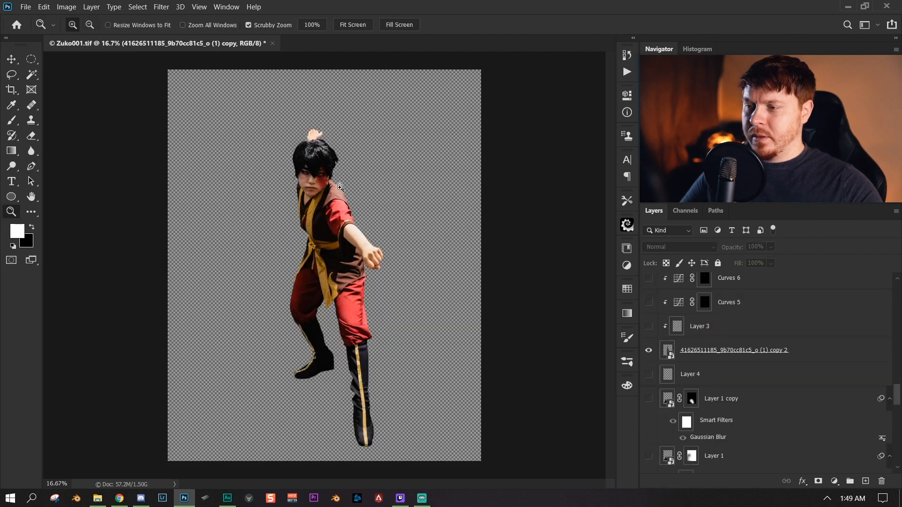
drag(340, 187, 350, 209)
drag(392, 136, 386, 208)
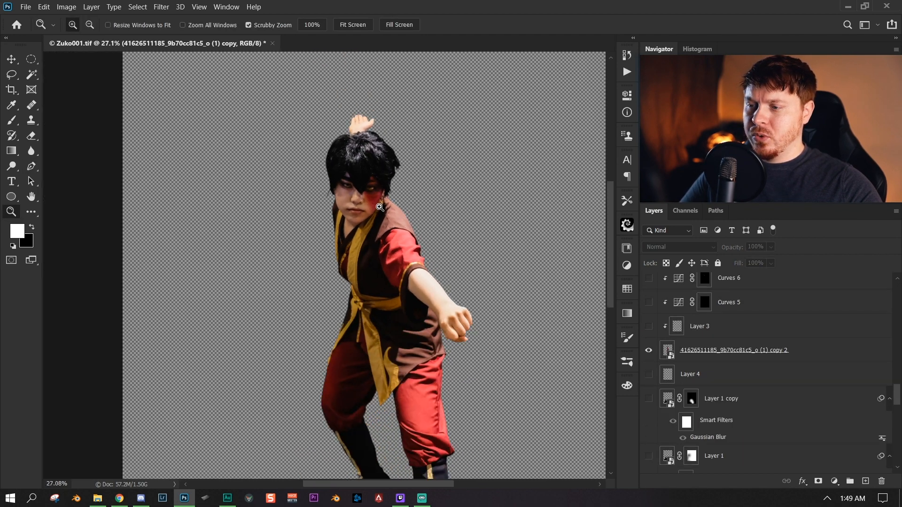
click(386, 208)
key(p)
drag(448, 191, 437, 216)
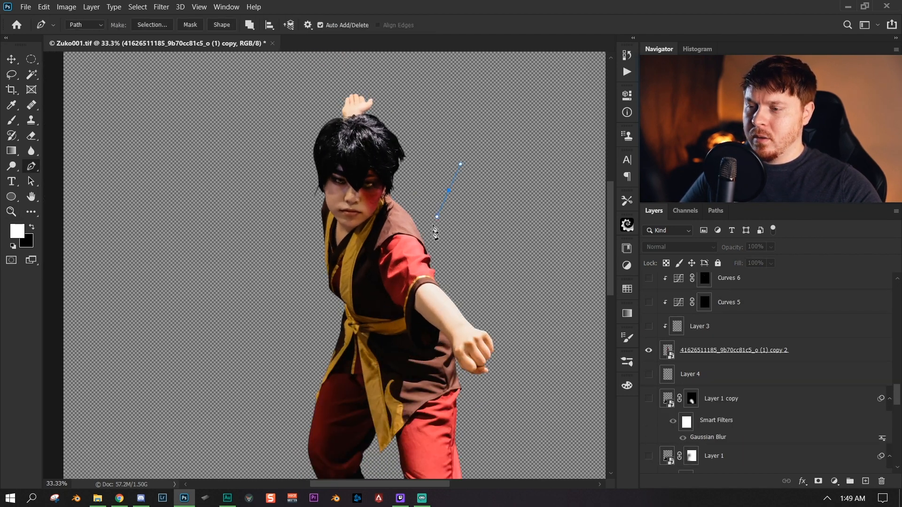
right_click(494, 230)
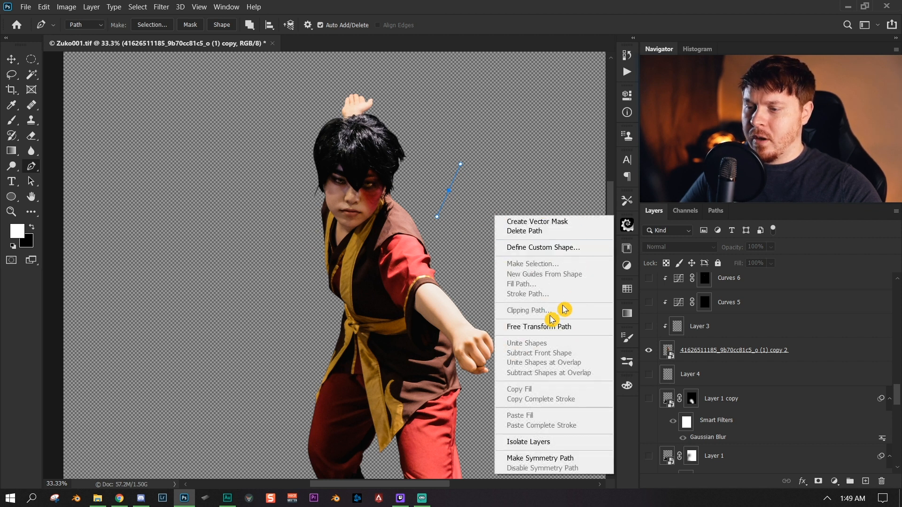
click(444, 288)
drag(316, 205, 326, 170)
drag(386, 137, 443, 143)
click(449, 191)
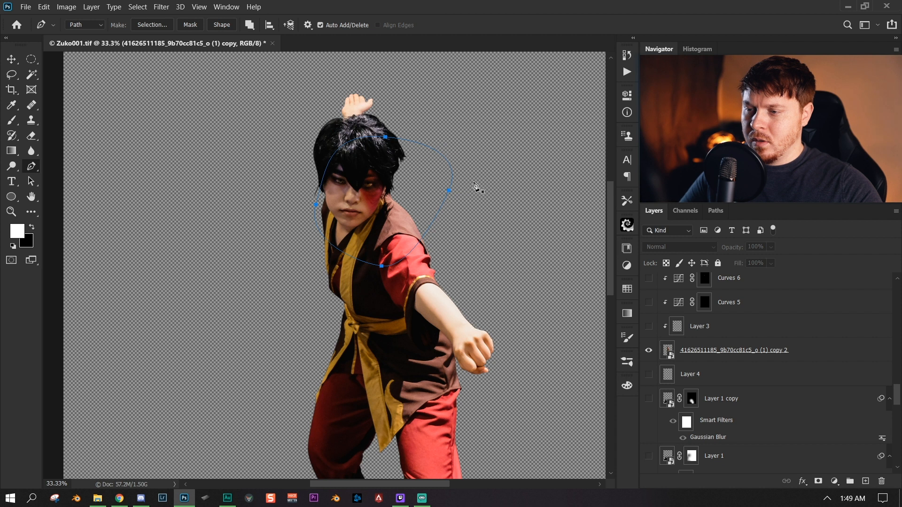
- Convert the closed path into a new selection with a feather radius of 1 pixel and no anti-aliasing
right_click(475, 184)
click(552, 237)
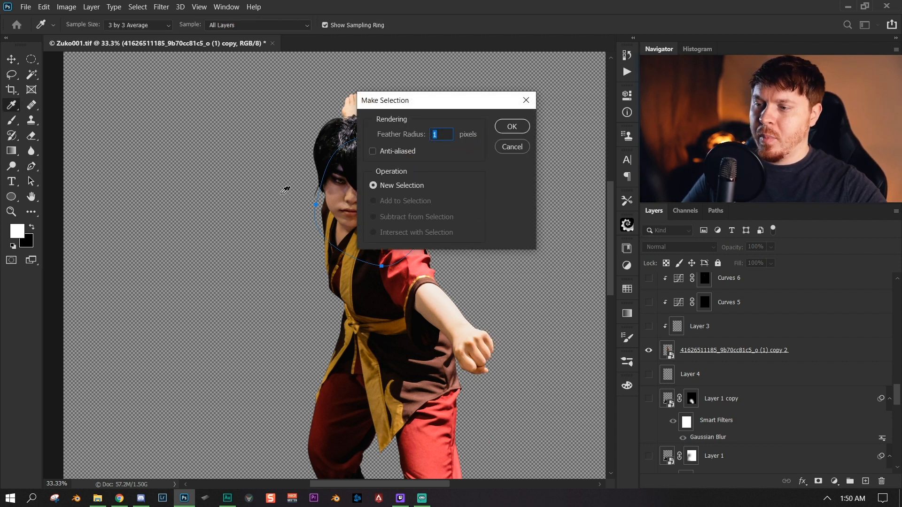
drag(444, 104, 463, 105)
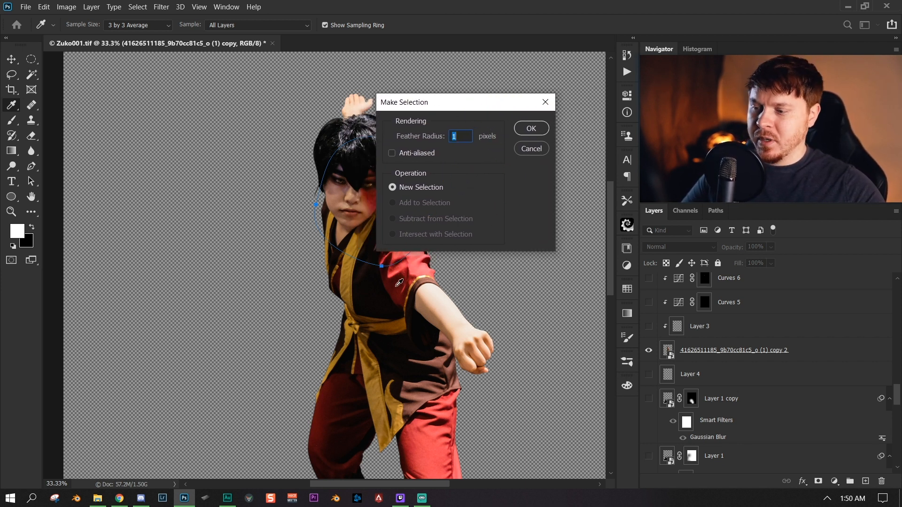
drag(470, 103, 408, 148)
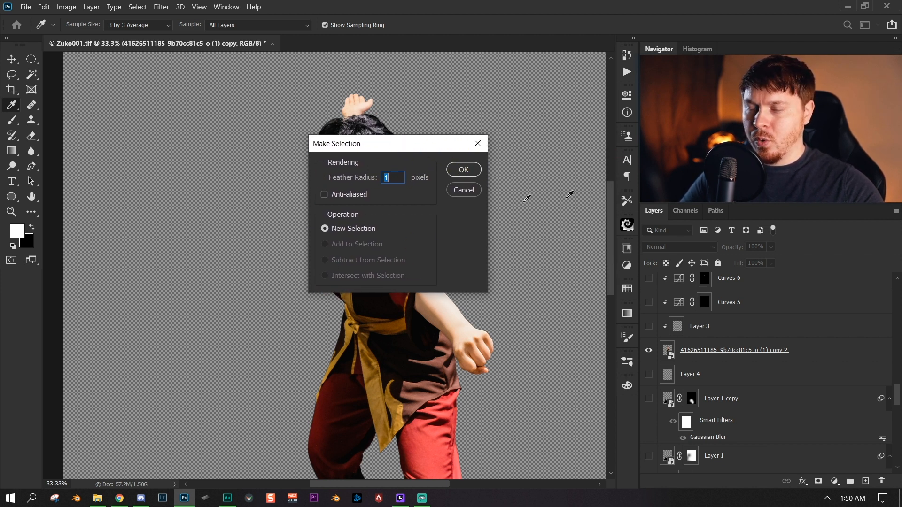
drag(408, 149, 397, 123)
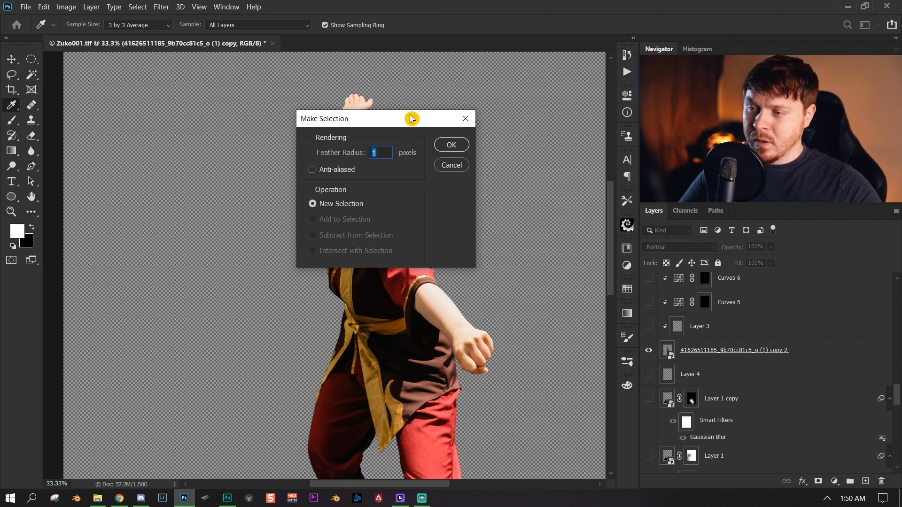
drag(415, 128, 440, 218)
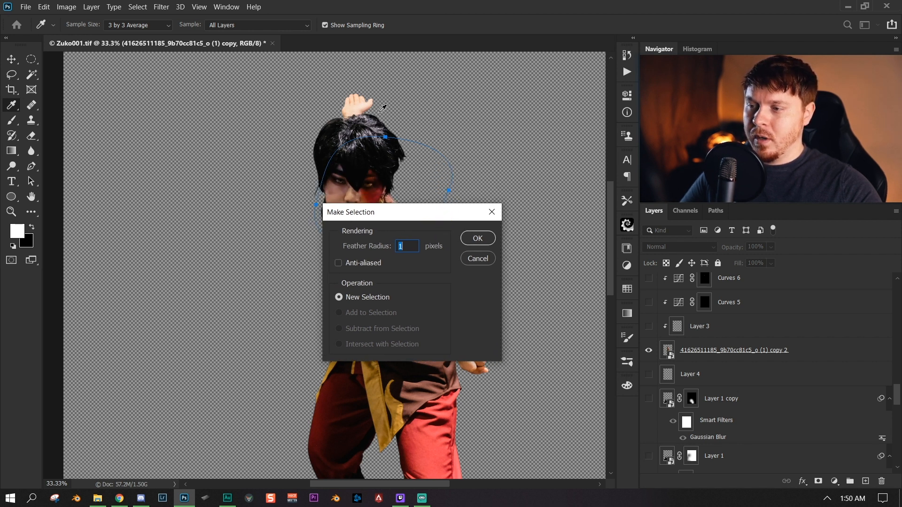
click(485, 243)
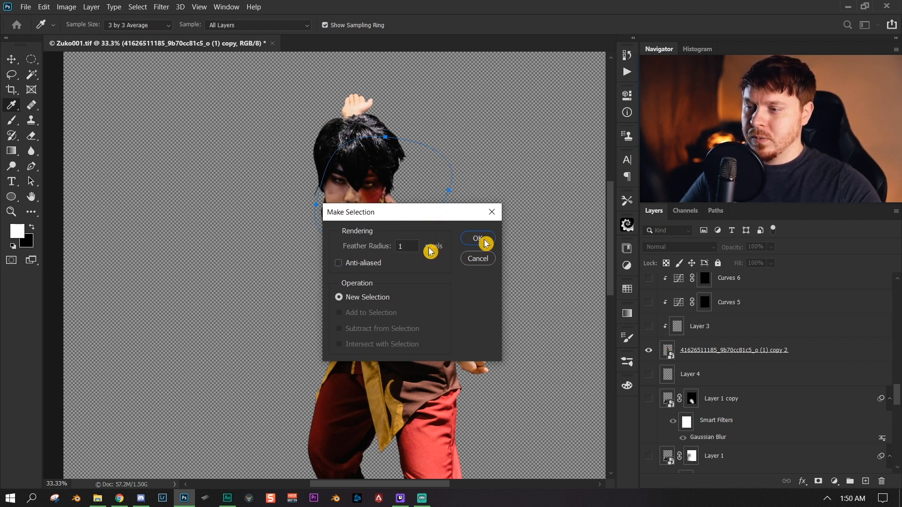
click(483, 242)
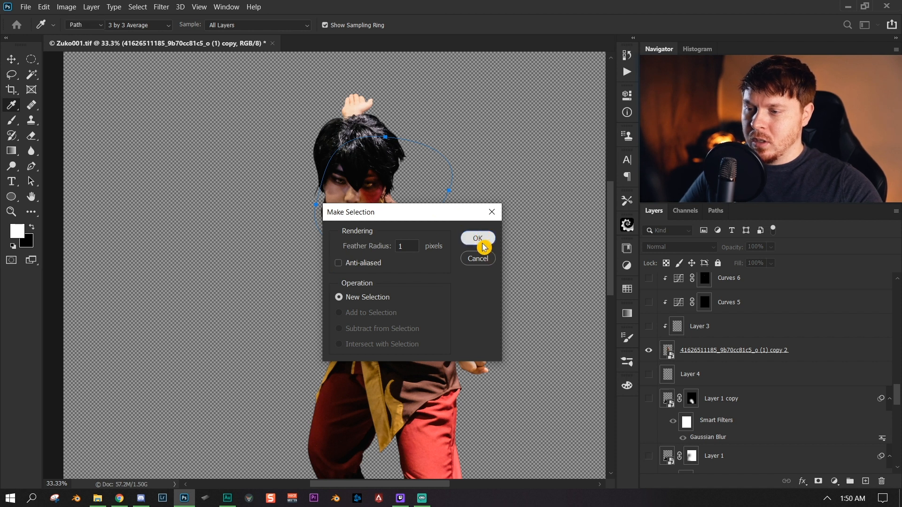
- Save the document and clear the selection around the face and shoulder
key(ctrl+s)
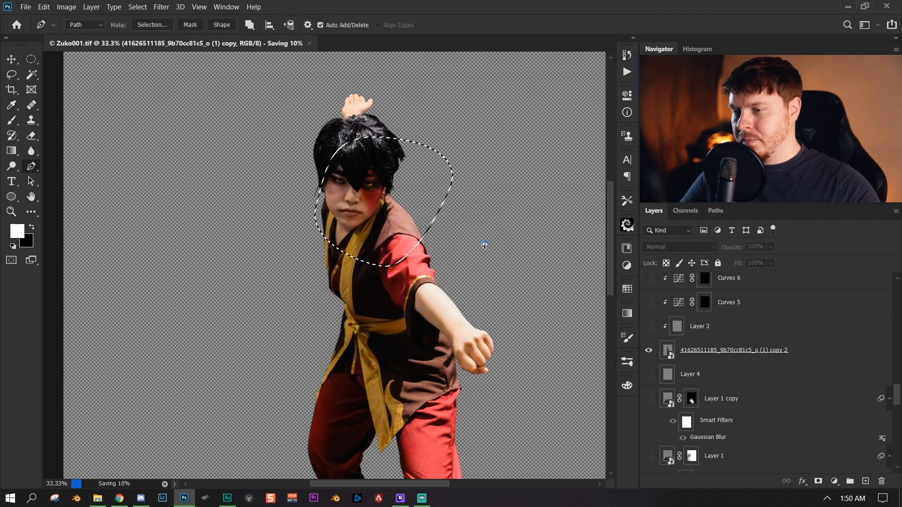
key(ctrl+d)
key(z)
drag(429, 243, 406, 281)
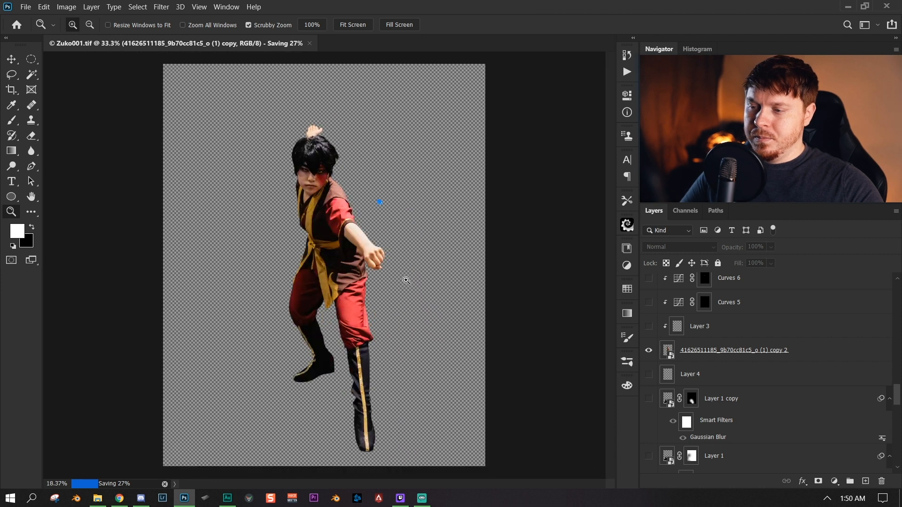
click(407, 280)
key(p)
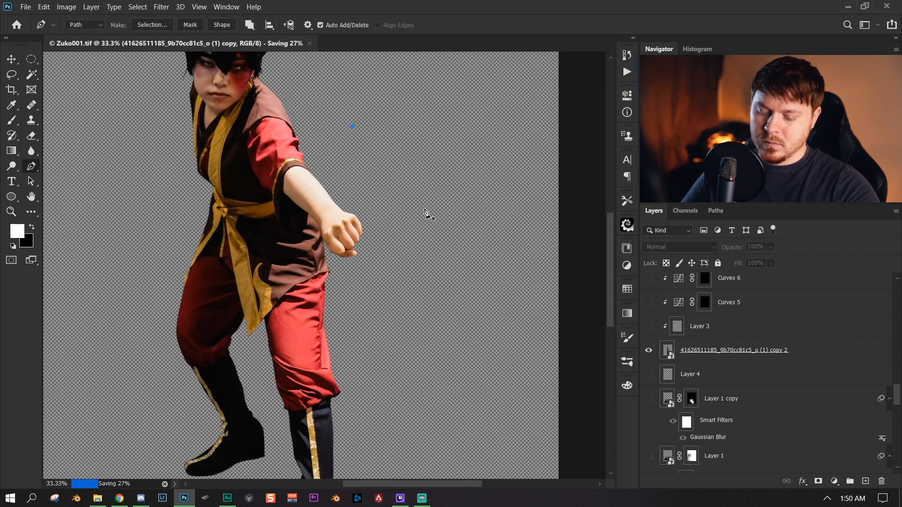
- Show the shadow layer Layer 1 copy beneath the figure and disable its layer mask
key(z)
drag(383, 266, 347, 339)
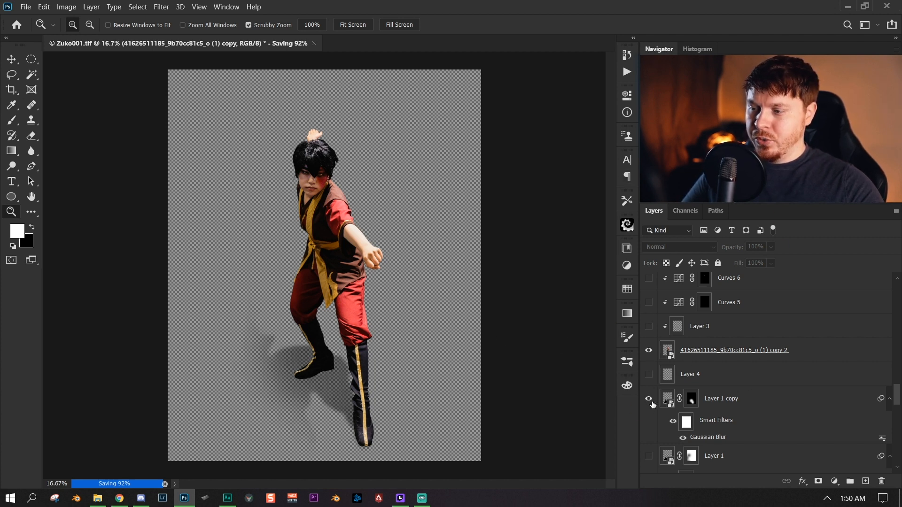
shift+click(692, 404)
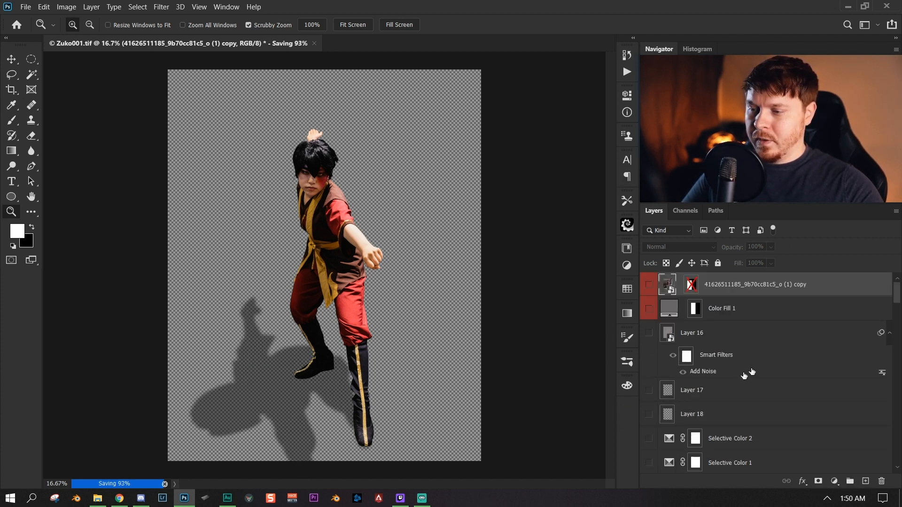
scroll(733, 383, down, 10)
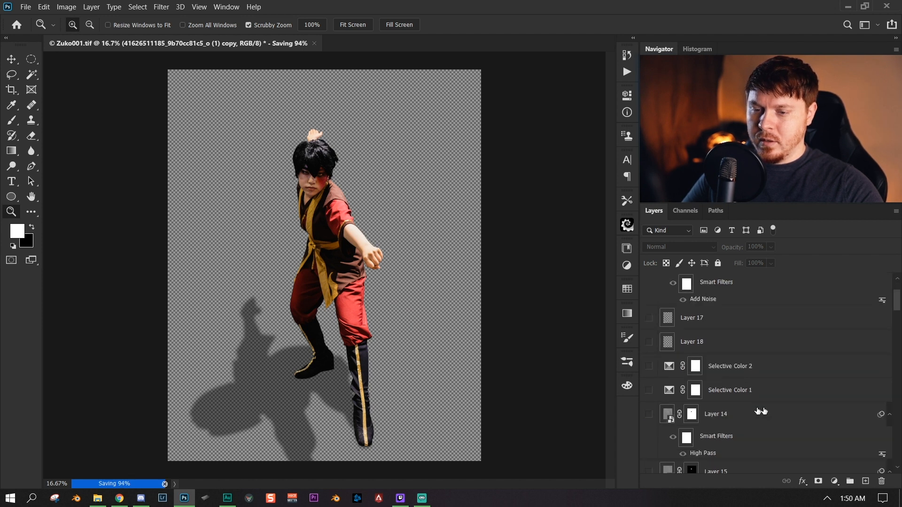
scroll(760, 381, down, 2)
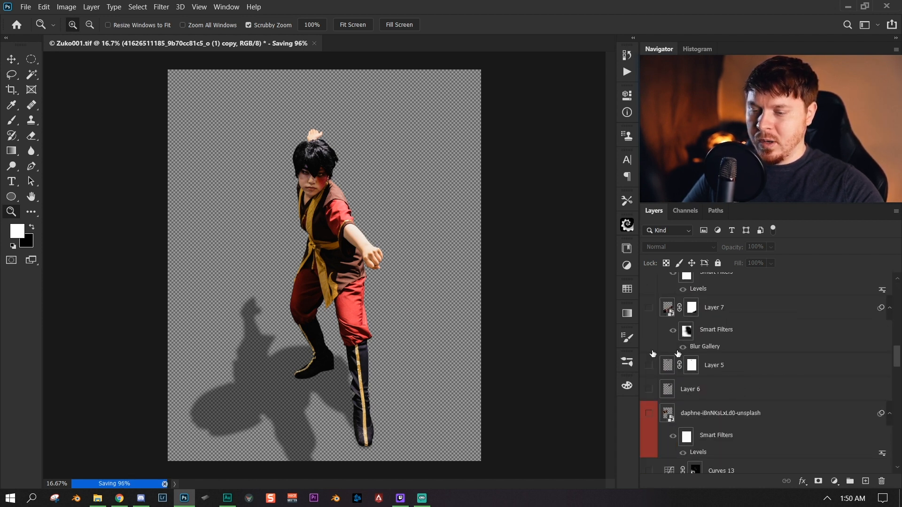
scroll(707, 310, up, 6)
scroll(707, 310, up, 3)
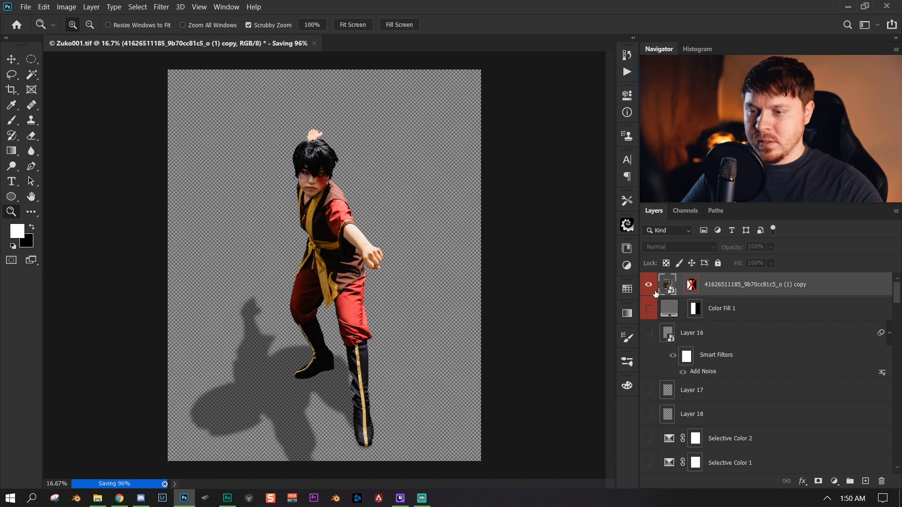
- Trace a Pen path from the front boot along the rounded outer edge of the shadow cast on the carpet
key(p)
click(350, 395)
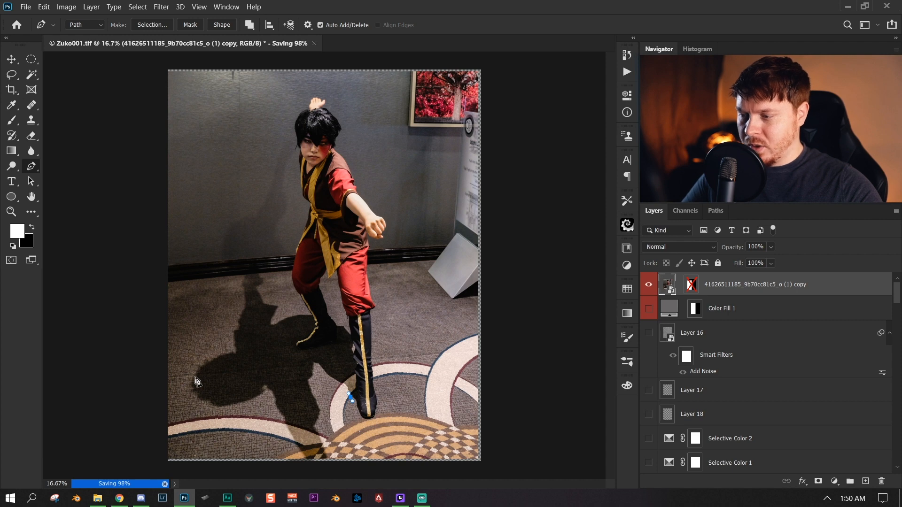
key(ctrl+space)
drag(201, 399, 177, 371)
click(243, 405)
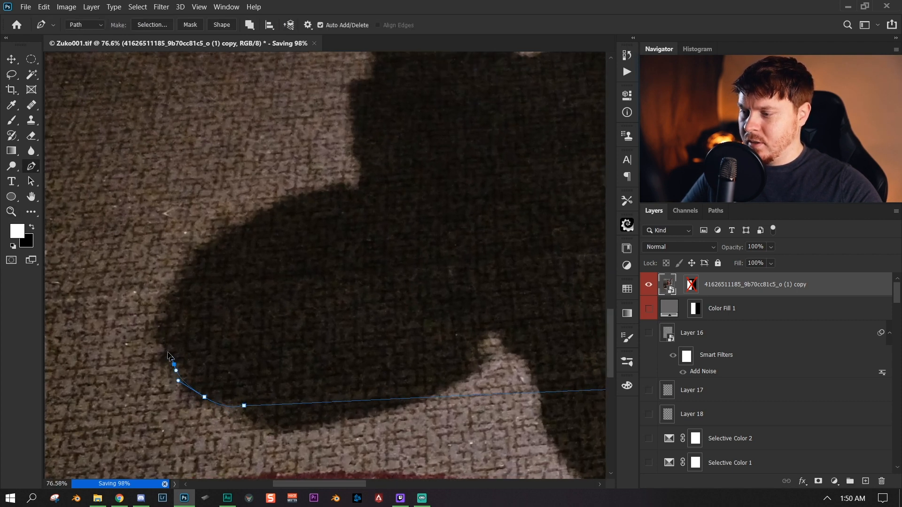
drag(155, 319, 170, 302)
drag(197, 258, 215, 242)
drag(275, 220, 311, 195)
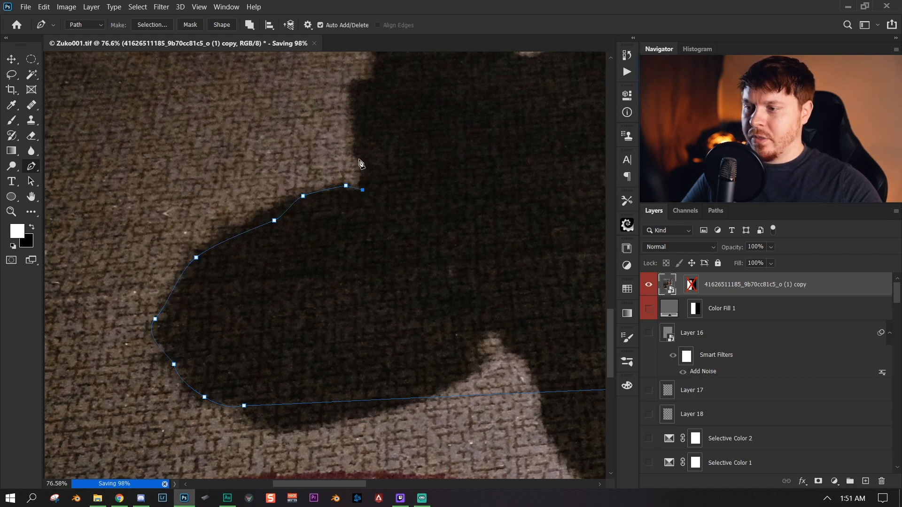
scroll(351, 123, up, 5)
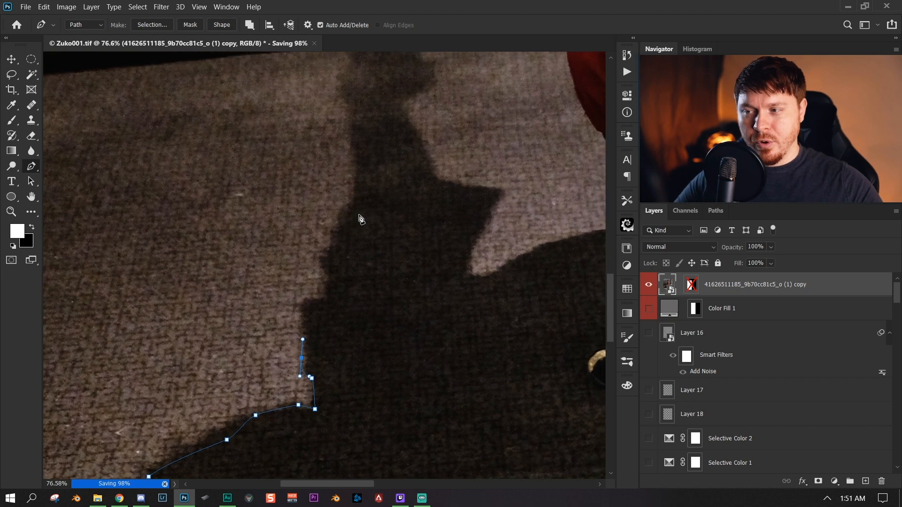
- Remove the unfinished Pen path around the carpet shadow
mouse_move(397, 302)
mouse_down()
mouse_move(383, 308)
mouse_move(391, 310)
mouse_up()
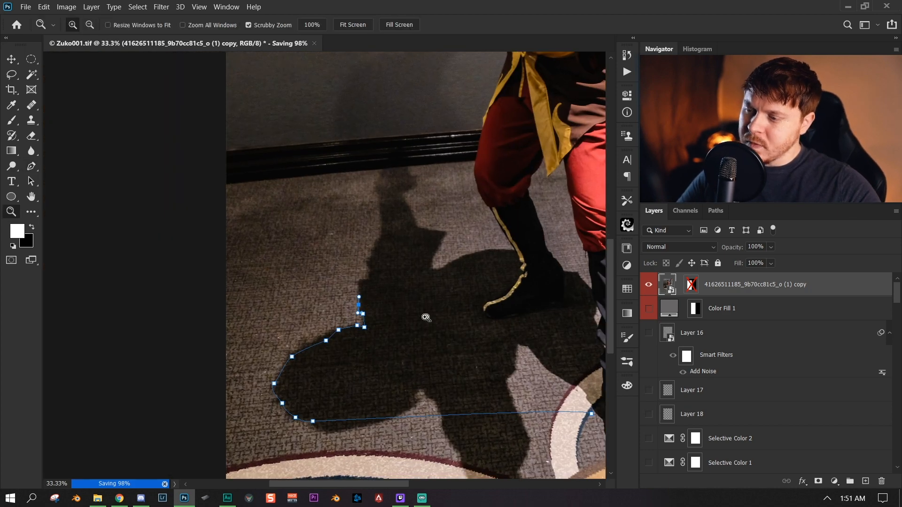
drag(285, 346, 298, 390)
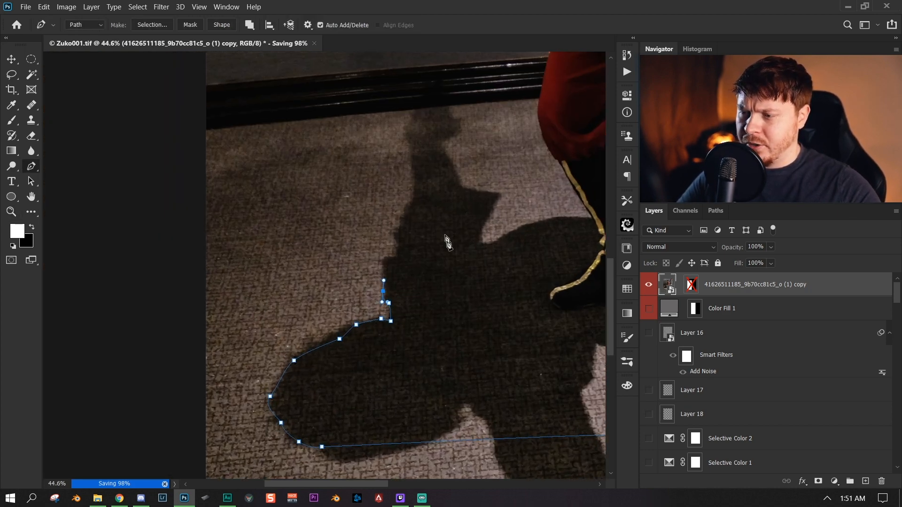
drag(501, 296, 418, 342)
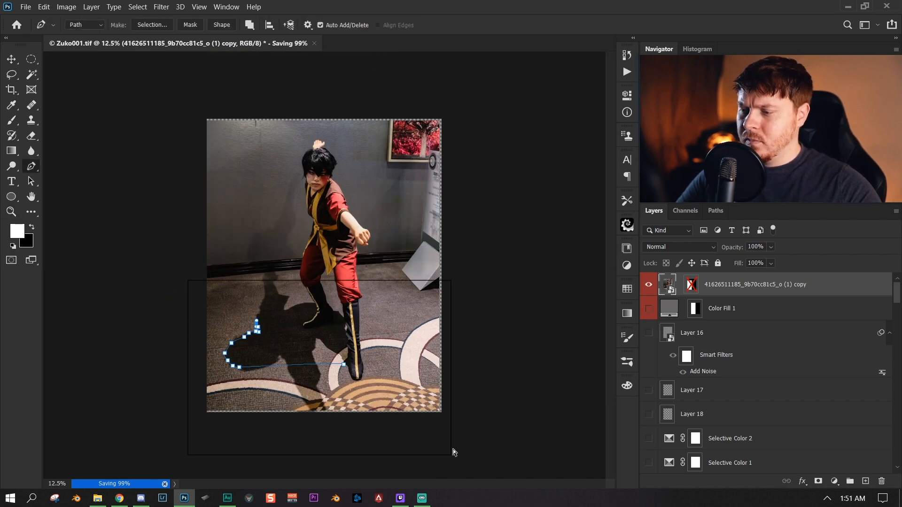
key(z)
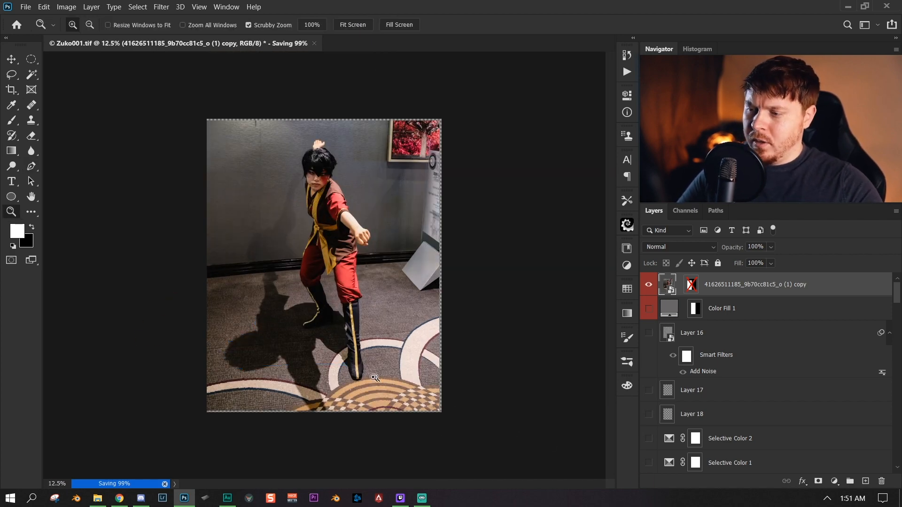
click(302, 313)
click(301, 314)
click(313, 303)
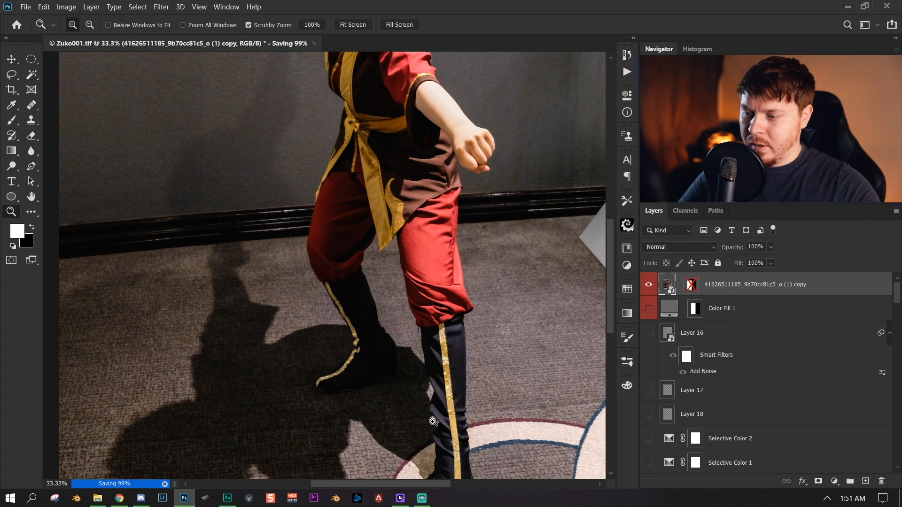
drag(444, 446, 464, 348)
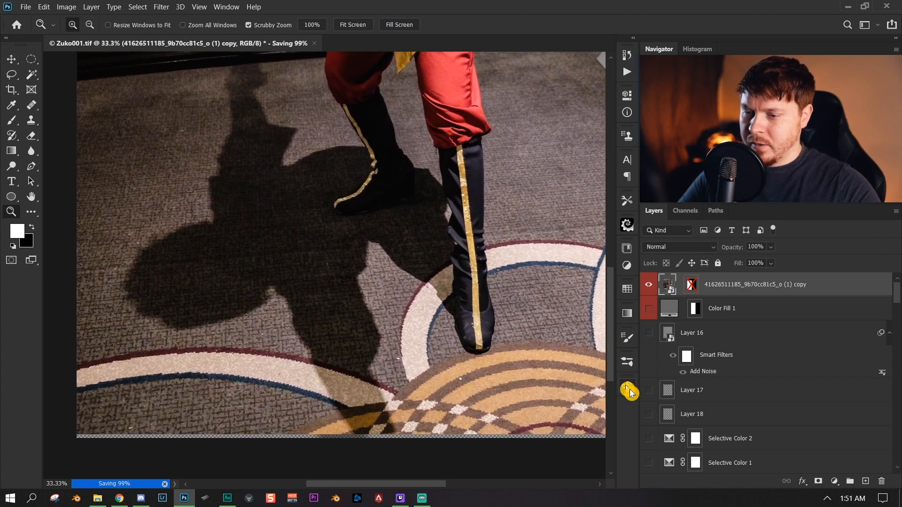
scroll(757, 408, down, 3)
scroll(752, 399, up, 3)
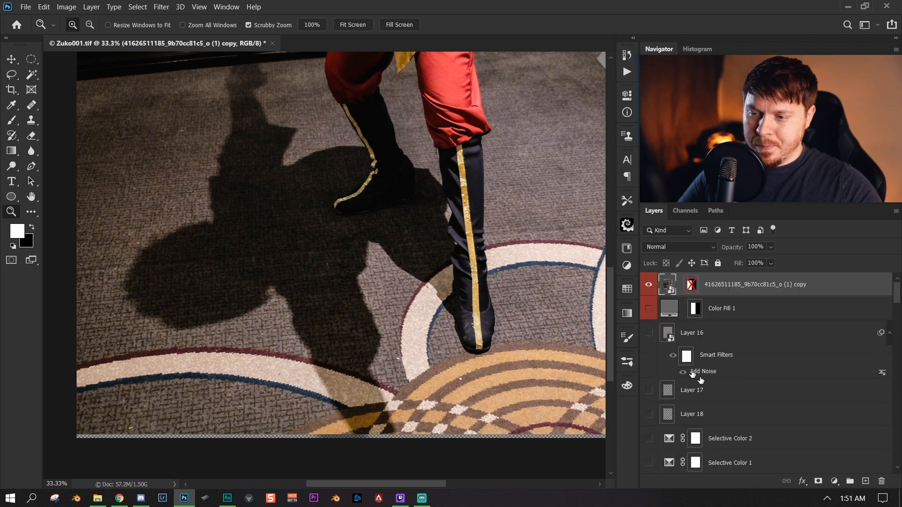
click(649, 284)
- Compare the shadow on Layer 1 copy with its layer mask enabled and disabled
scroll(740, 376, down, 6)
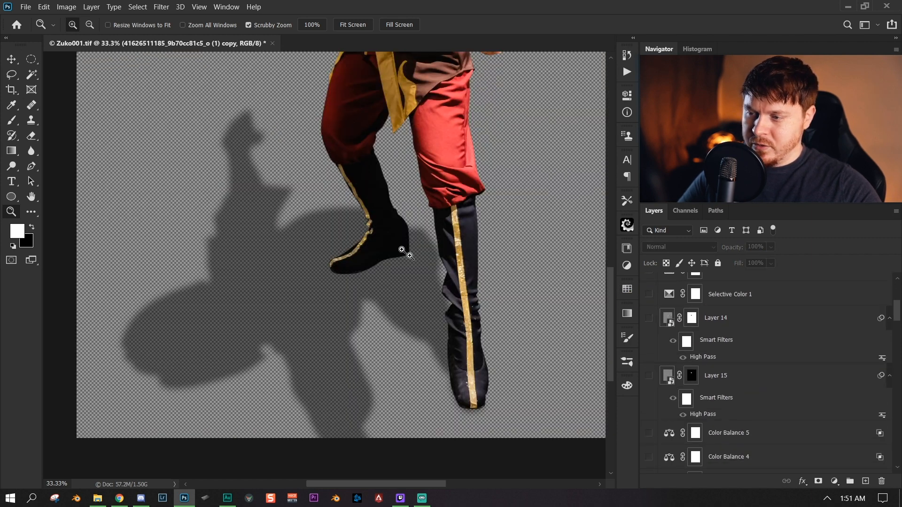
scroll(718, 434, down, 10)
scroll(719, 434, down, 8)
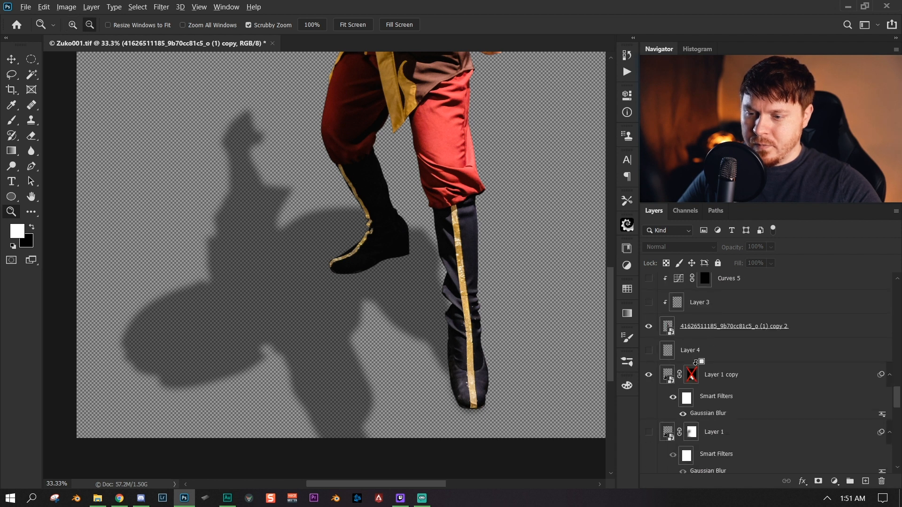
shift+click(692, 375)
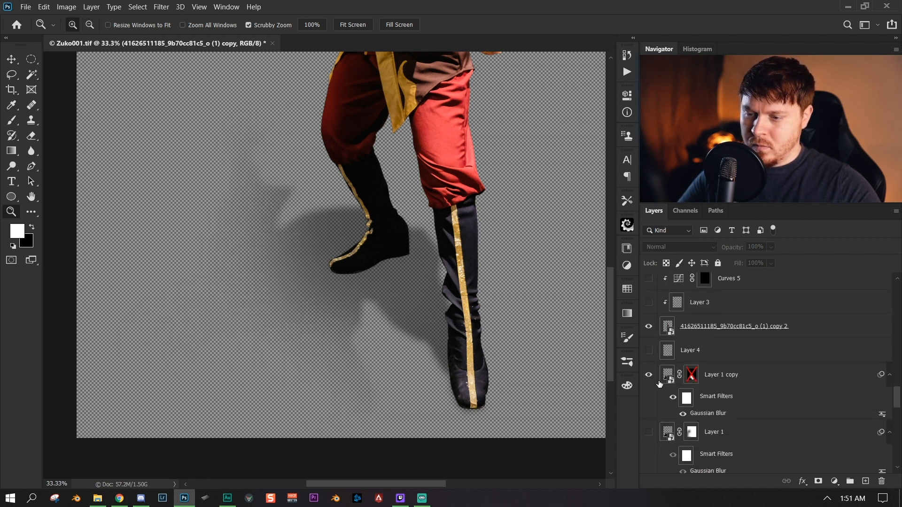
- View the Layer 1 copy shadow in isolation, and restore the visibility of the figure layer
alt+click(649, 375)
drag(452, 352, 422, 366)
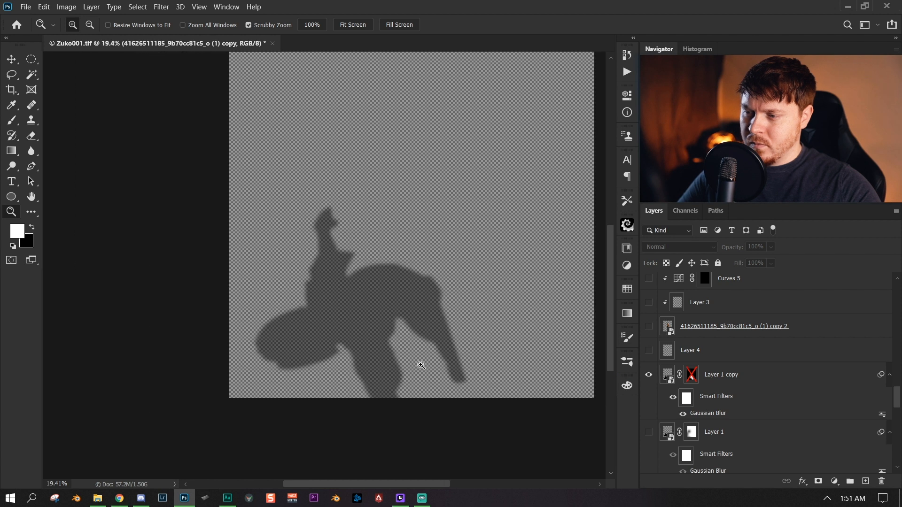
click(421, 366)
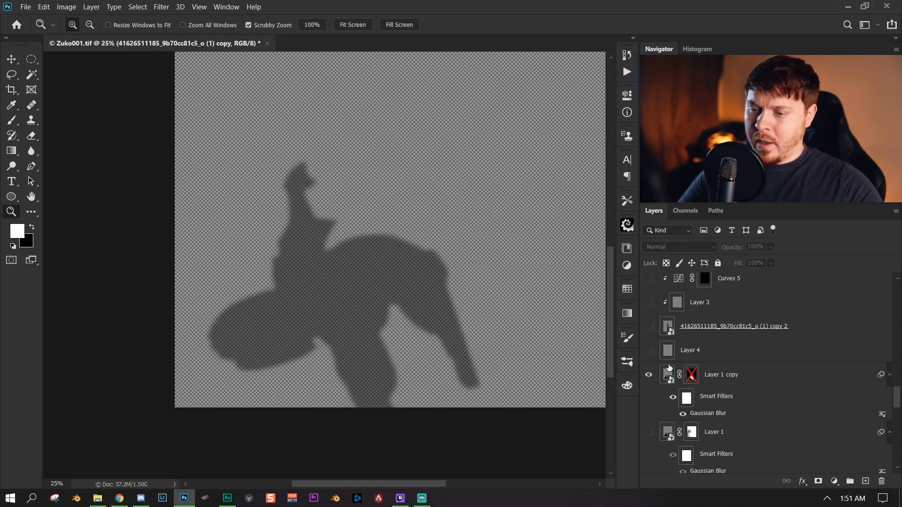
alt+click(649, 375)
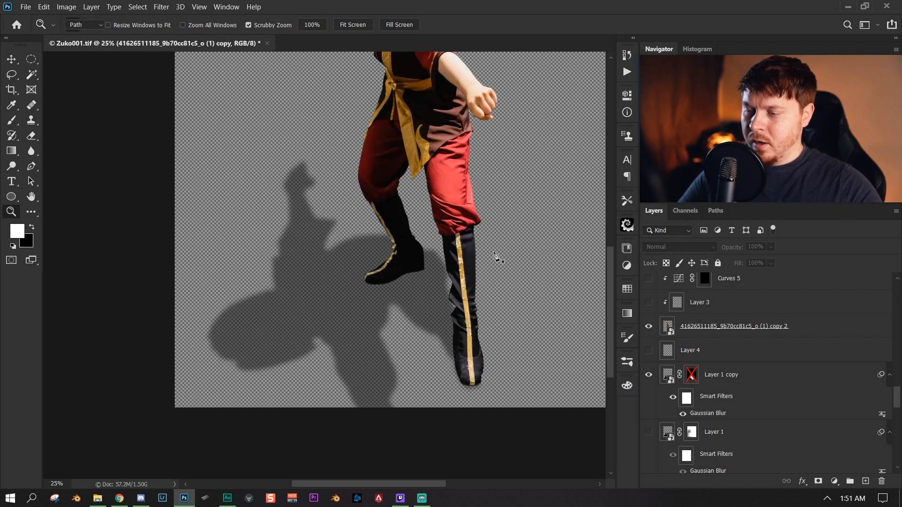
- Load the shadow shape of Layer 1 copy as a selection
key(p)
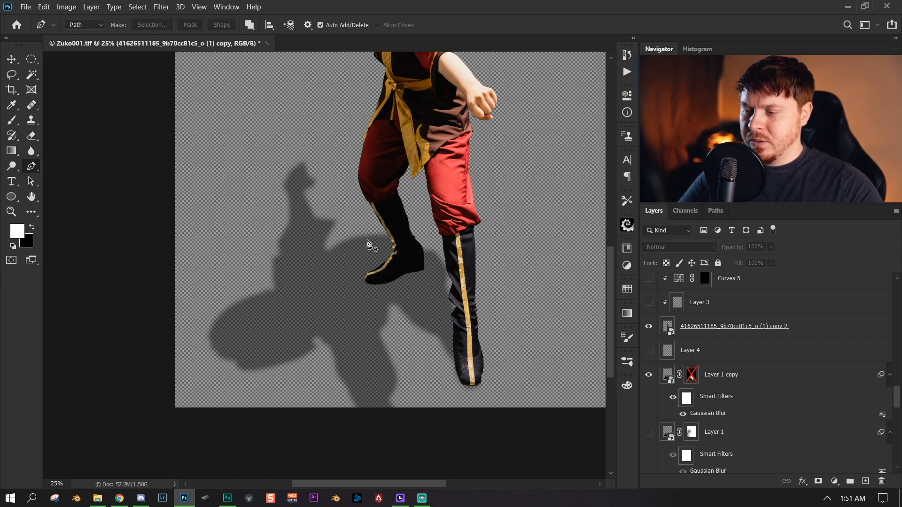
click(715, 210)
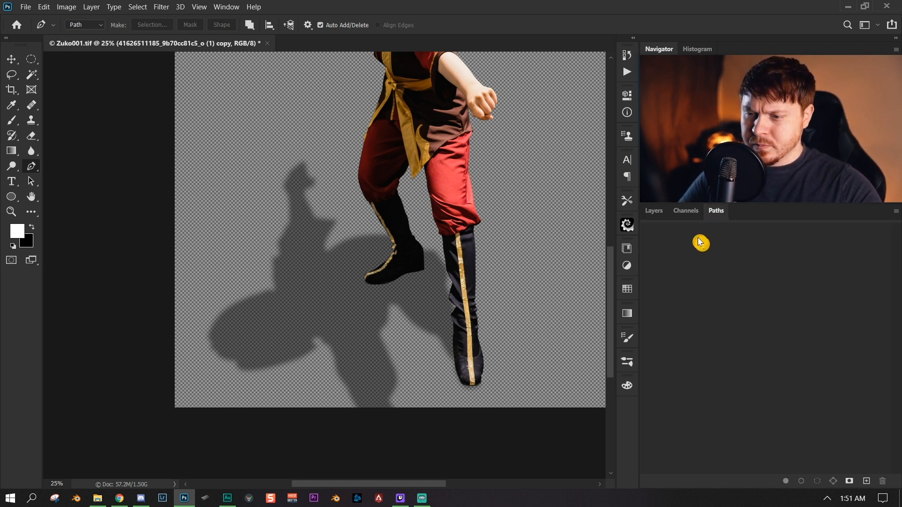
click(654, 211)
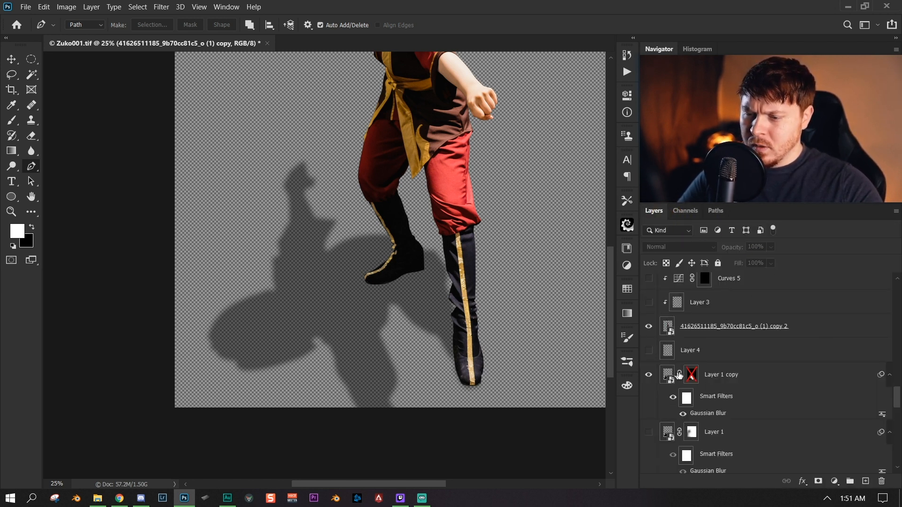
ctrl+click(665, 381)
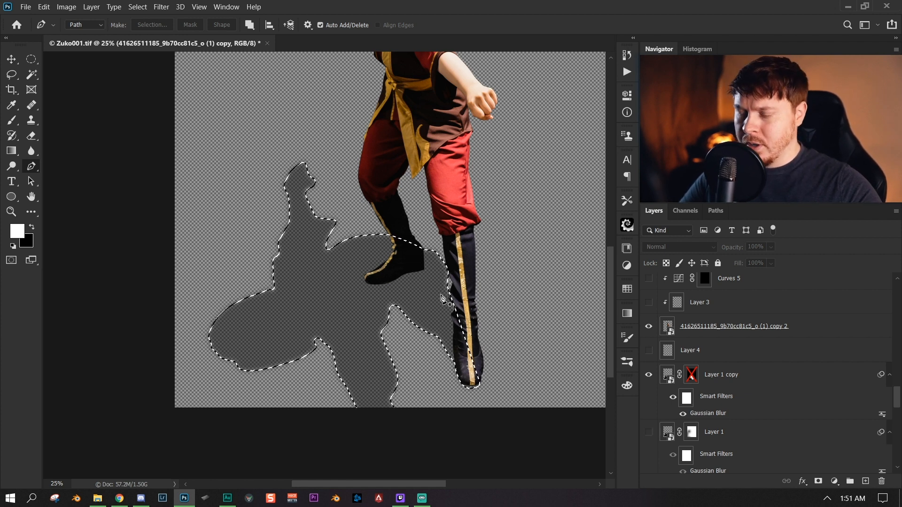
key(z)
scroll(469, 295, down, 5)
scroll(437, 304, up, 5)
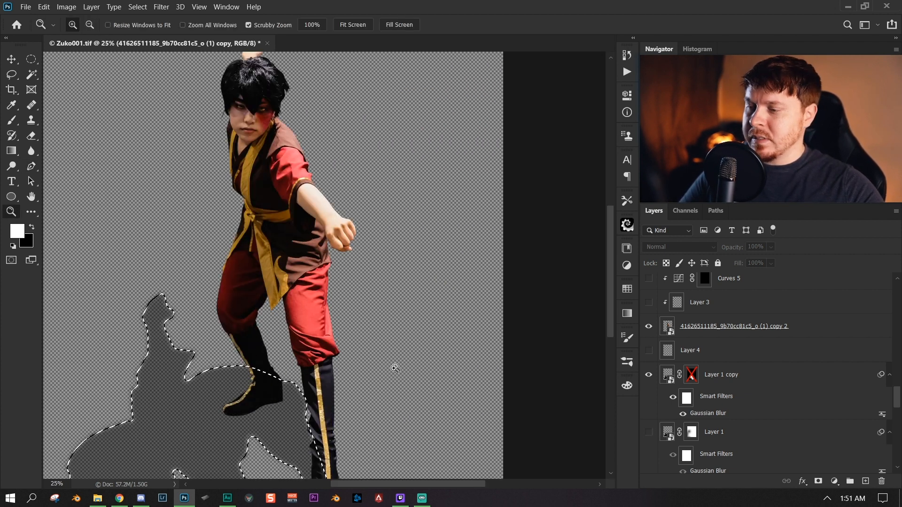
scroll(369, 404, down, 6)
scroll(324, 266, up, 2)
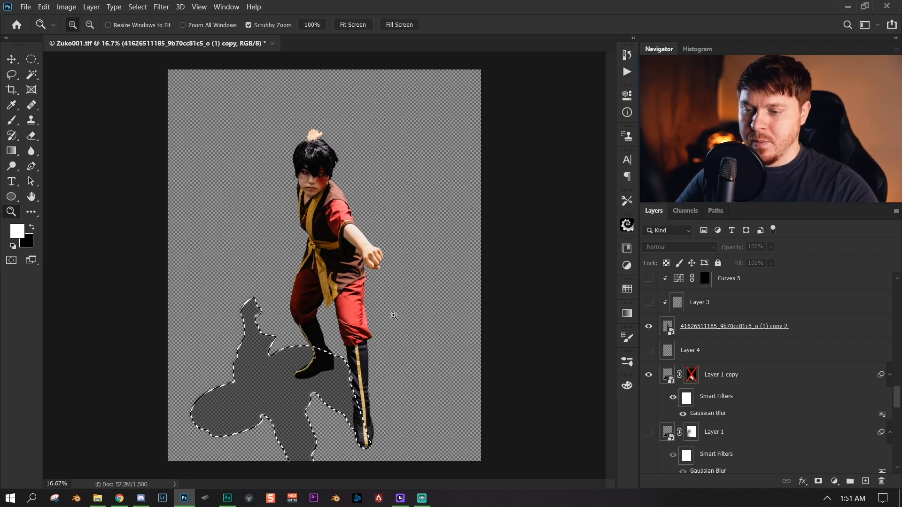
- Hide and reshow Layer 1 copy inside the selection outline, and clear the selection
click(649, 375)
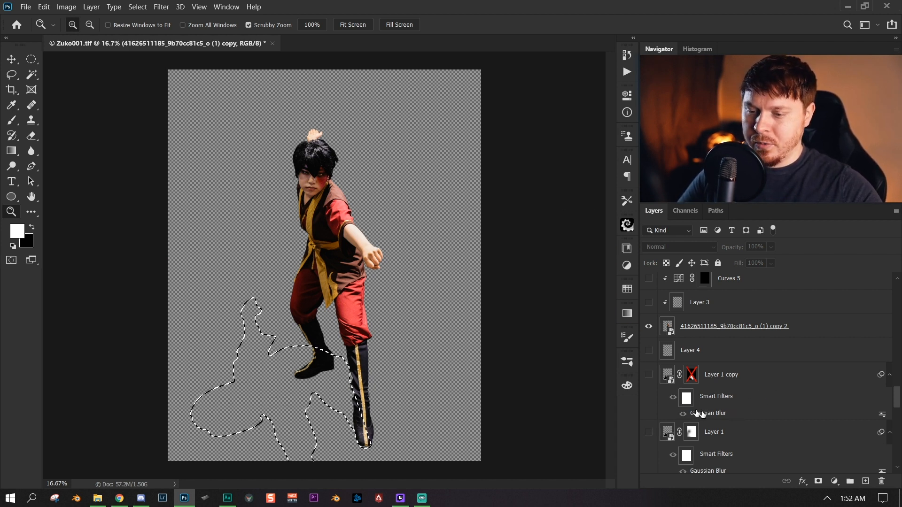
click(648, 374)
key(ctrl+d)
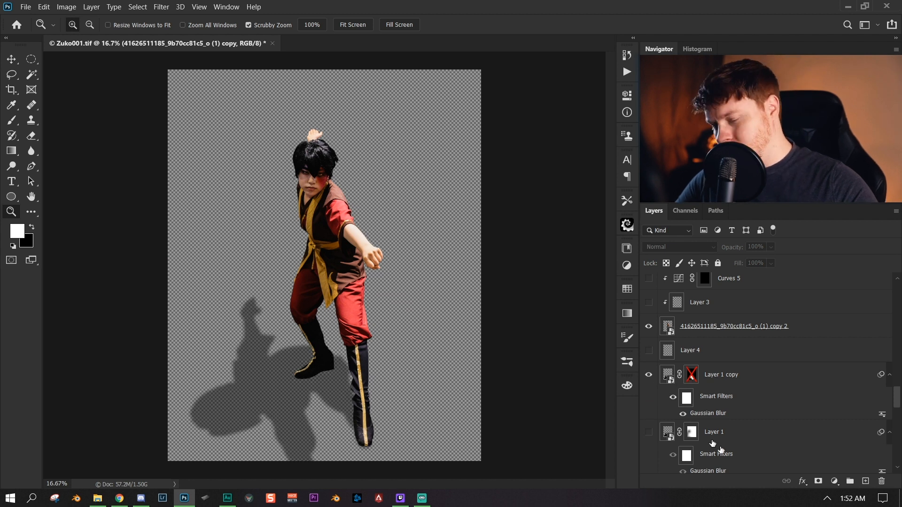
- Review the Gaussian Blur smart filter settings on the shadow layer Layer 1 copy
double_click(709, 413)
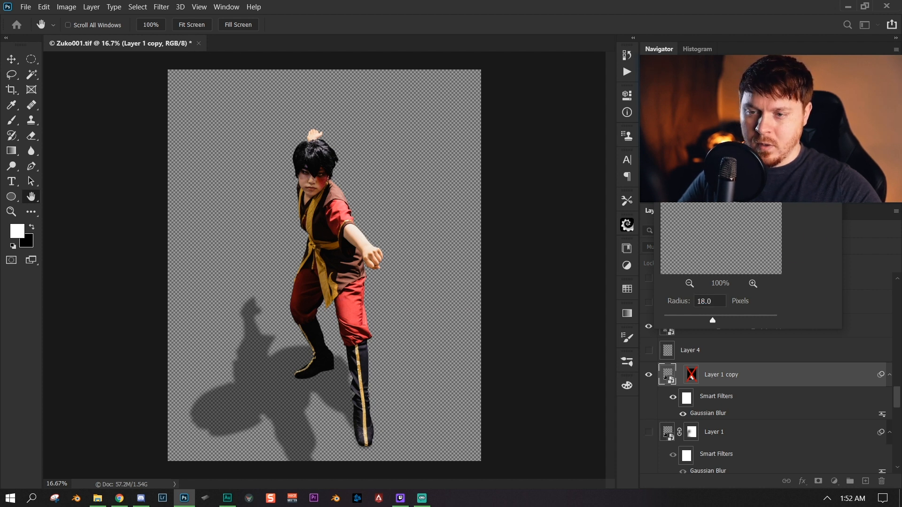
key(Return)
key(z)
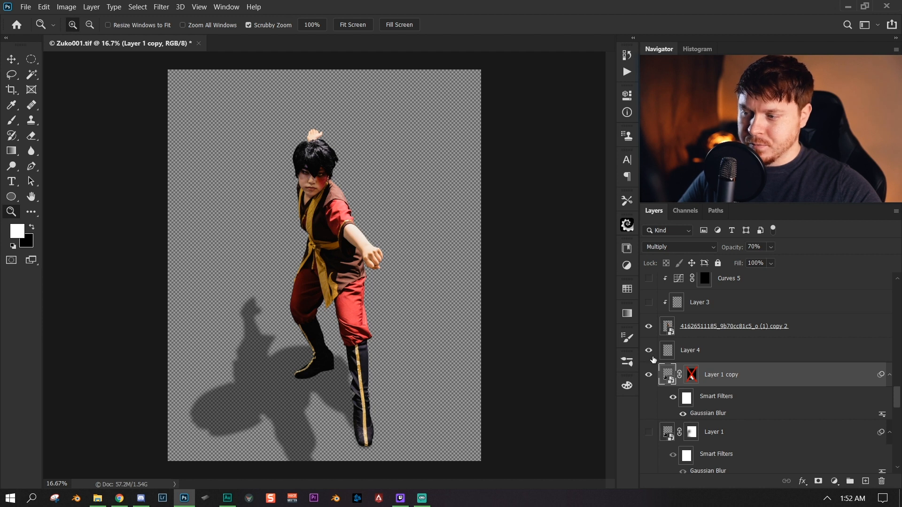
- Examine the figure's cutout edges closely around the hair, face and shoulders
scroll(708, 350, down, 3)
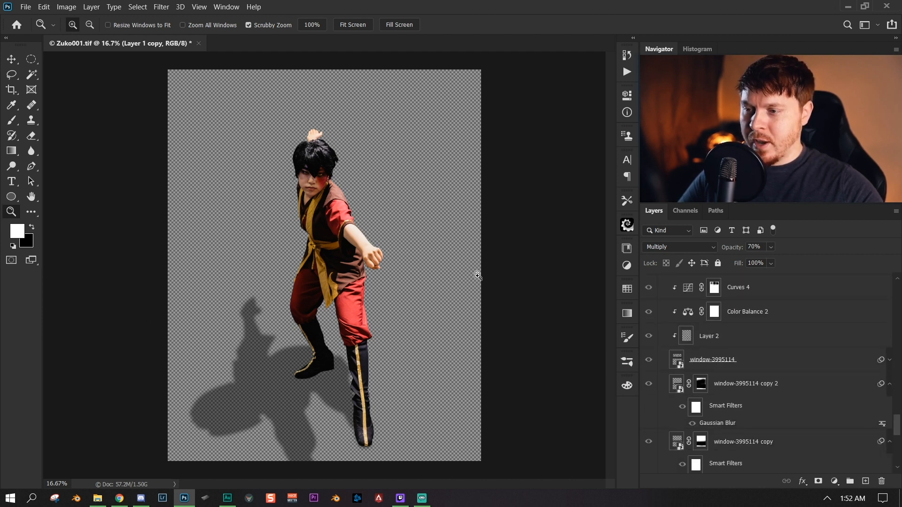
scroll(365, 324, down, 6)
scroll(313, 263, up, 4)
scroll(394, 222, up, 5)
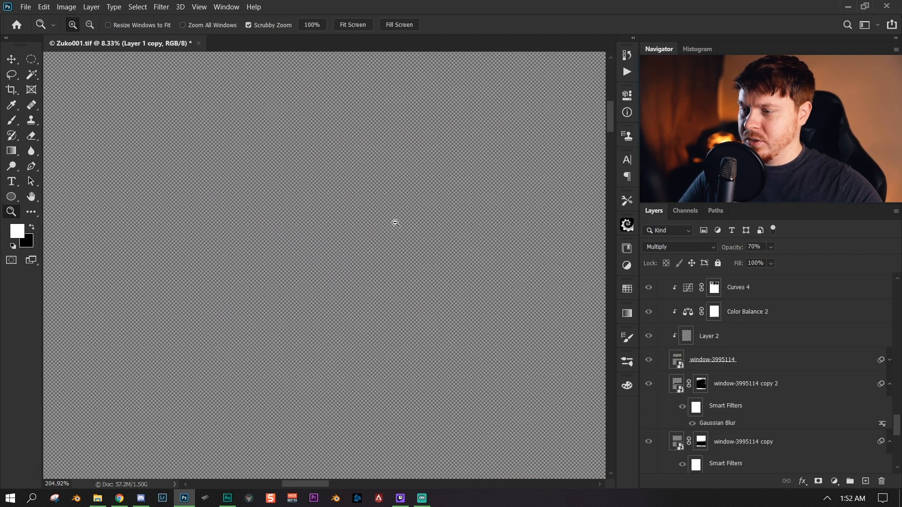
scroll(354, 242, down, 4)
scroll(457, 332, up, 5)
scroll(457, 332, down, 5)
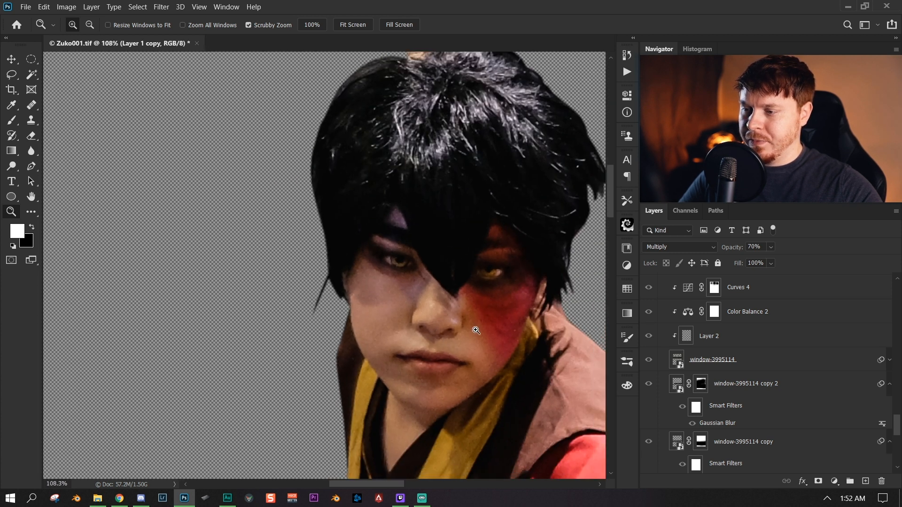
scroll(467, 346, up, 3)
scroll(357, 344, down, 4)
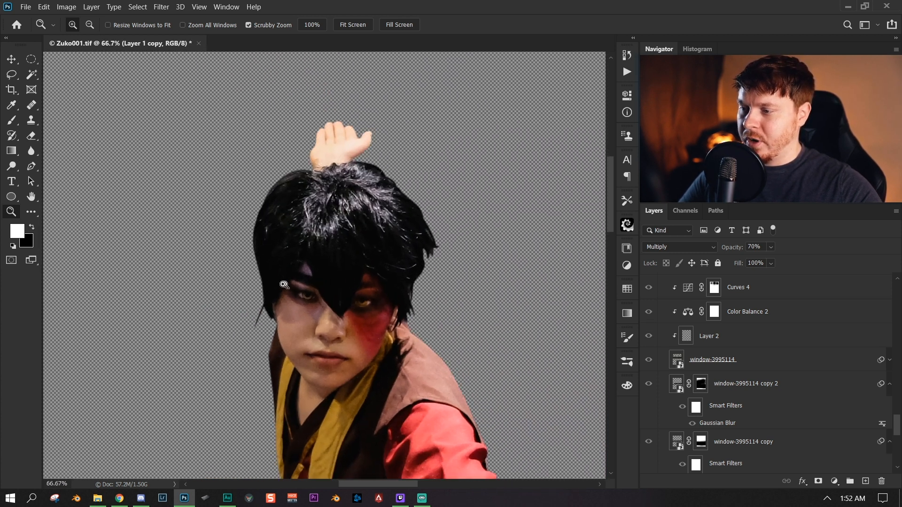
click(283, 284)
drag(479, 361, 460, 374)
drag(492, 403, 425, 302)
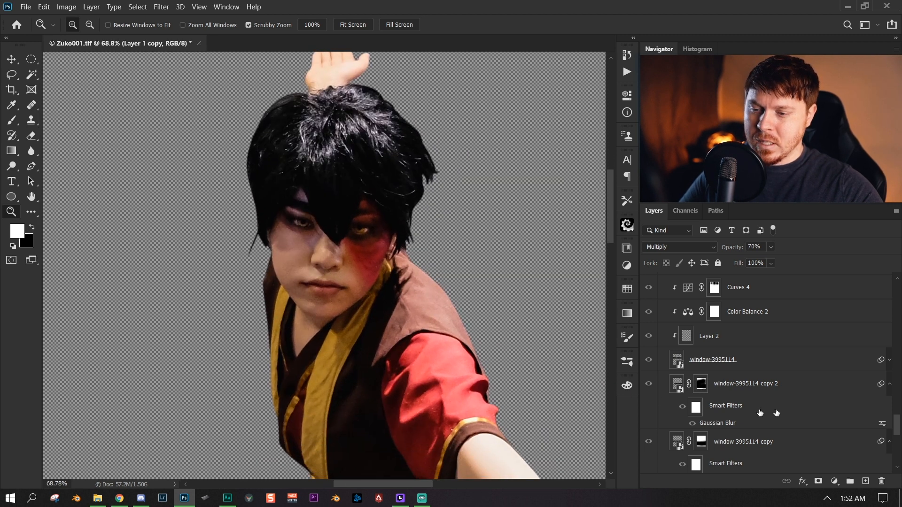
scroll(745, 366, up, 8)
drag(447, 267, 337, 258)
click(336, 257)
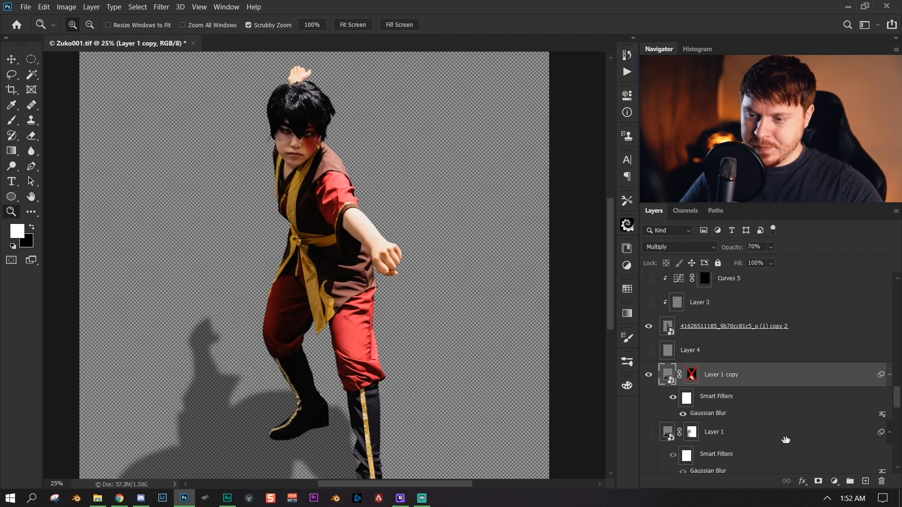
- Enable the layer mask on the shadow layer Layer 1 copy
scroll(769, 435, down, 10)
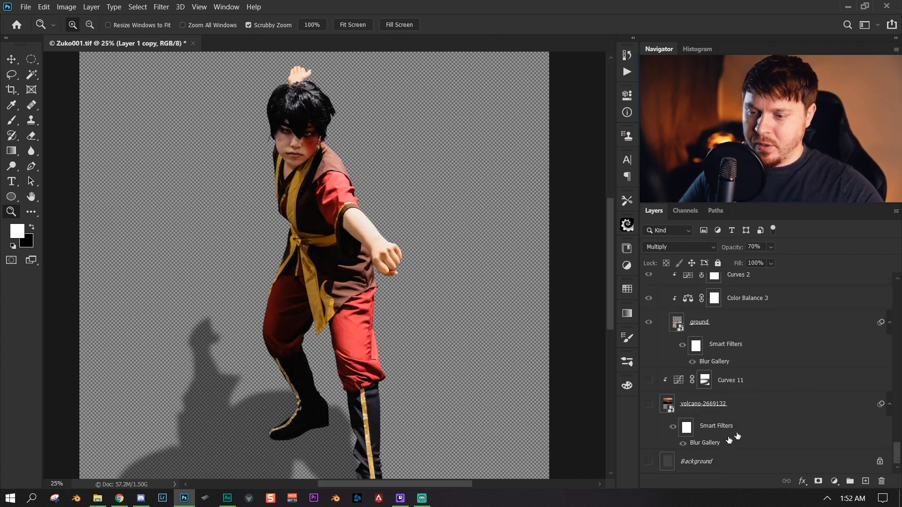
scroll(400, 318, down, 4)
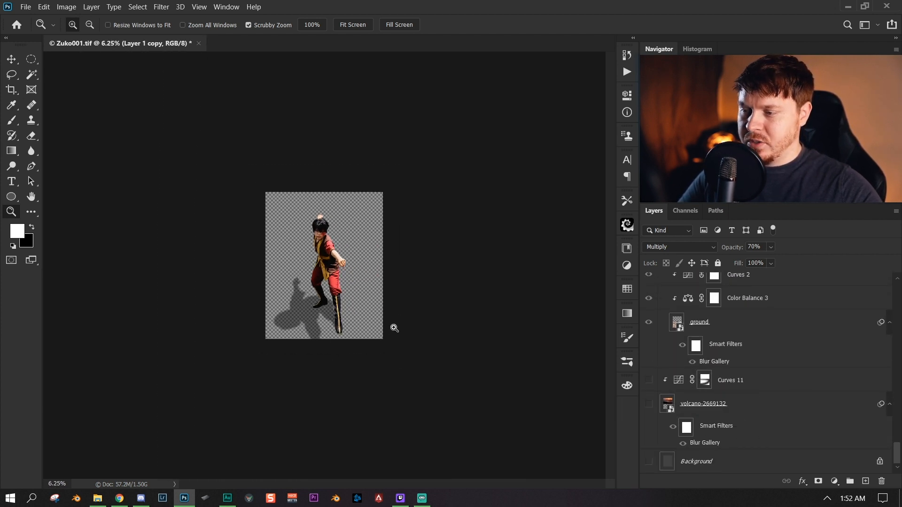
scroll(394, 328, up, 3)
scroll(724, 413, up, 8)
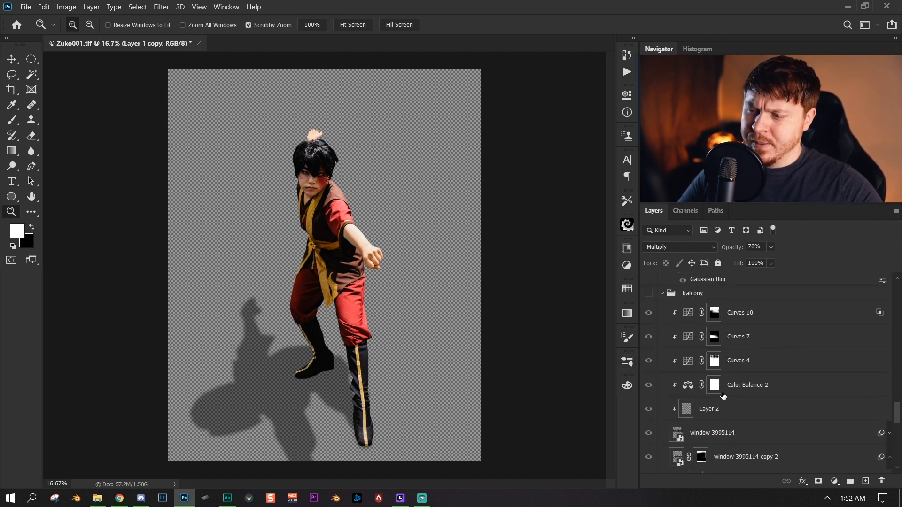
shift+click(691, 424)
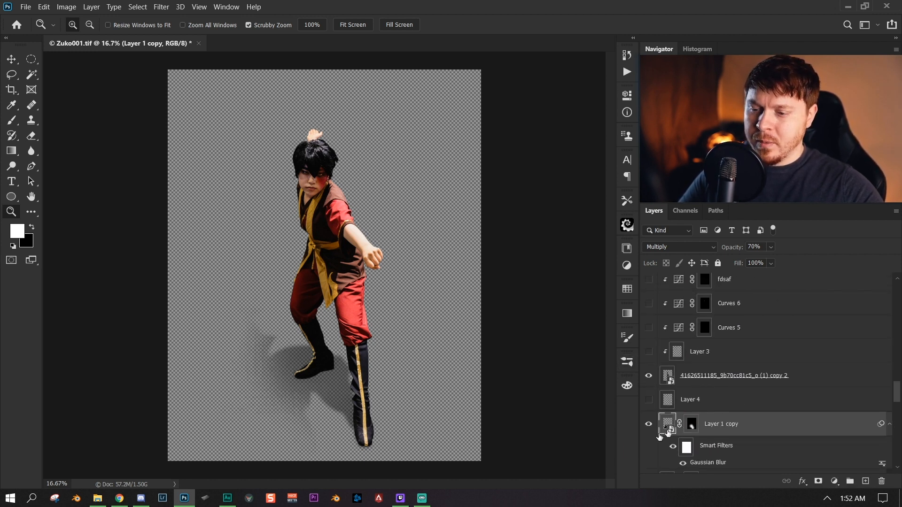
- Make the ground group visible beneath the figure and its masked shadow
drag(484, 313, 401, 395)
drag(423, 354, 411, 369)
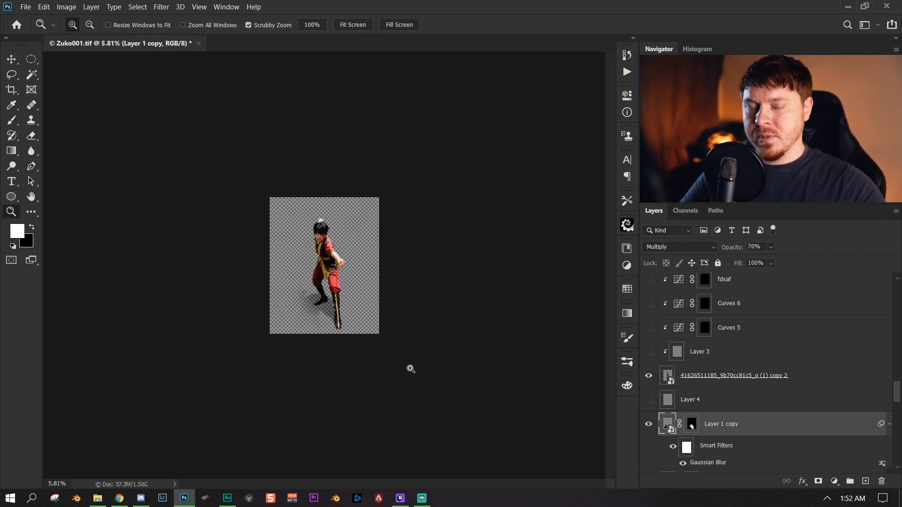
click(348, 315)
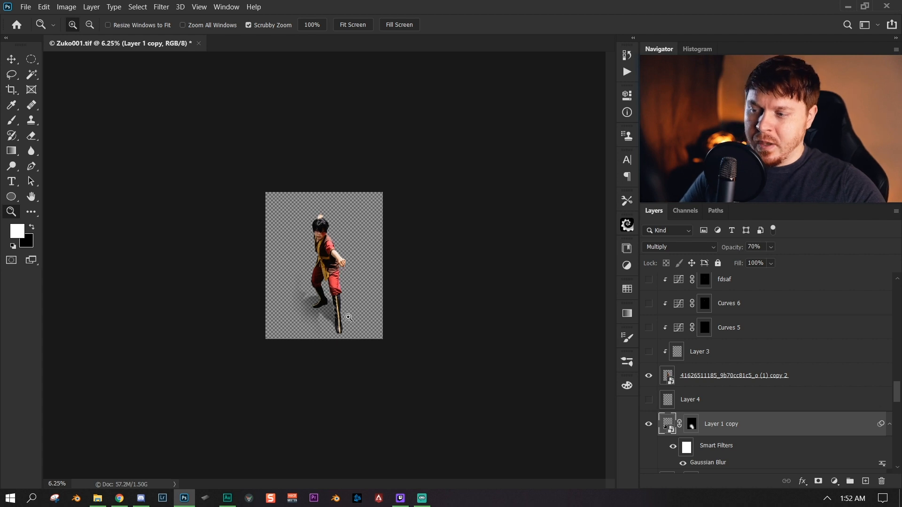
click(389, 331)
click(395, 336)
scroll(714, 406, down, 10)
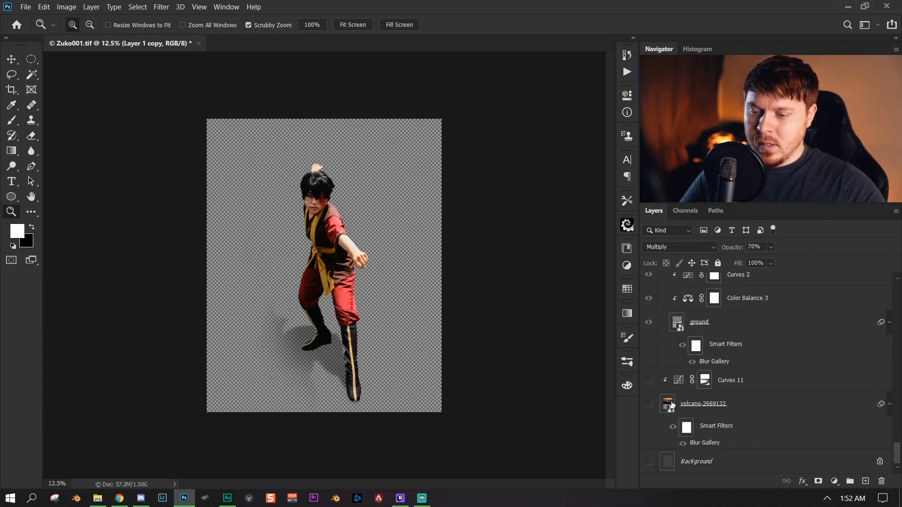
scroll(743, 422, up, 3)
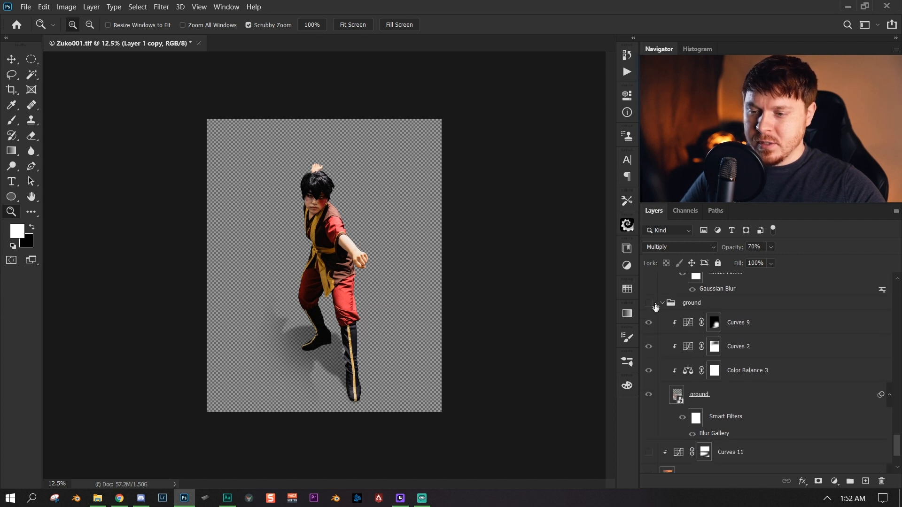
click(648, 302)
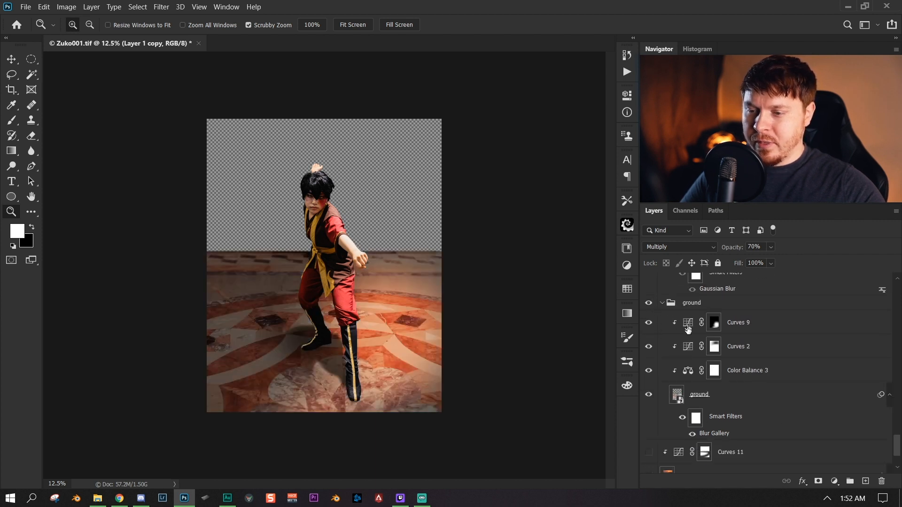
- Hide the Curves 9, Curves 2 and Color Balance 3 adjustments in the ground group and display only the ground layer
click(648, 372)
click(691, 397)
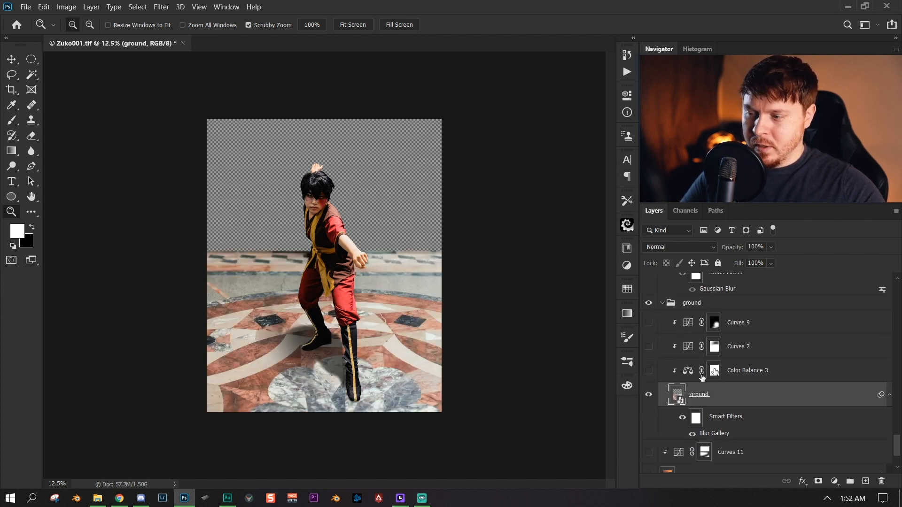
alt+click(649, 396)
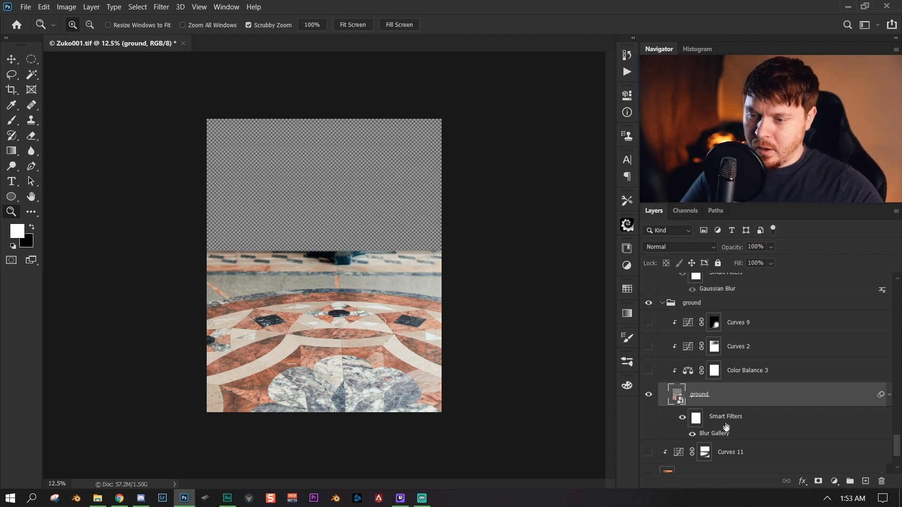
- Inspect the Blur Gallery smart filter settings on the ground layer and exit them without changes
double_click(714, 434)
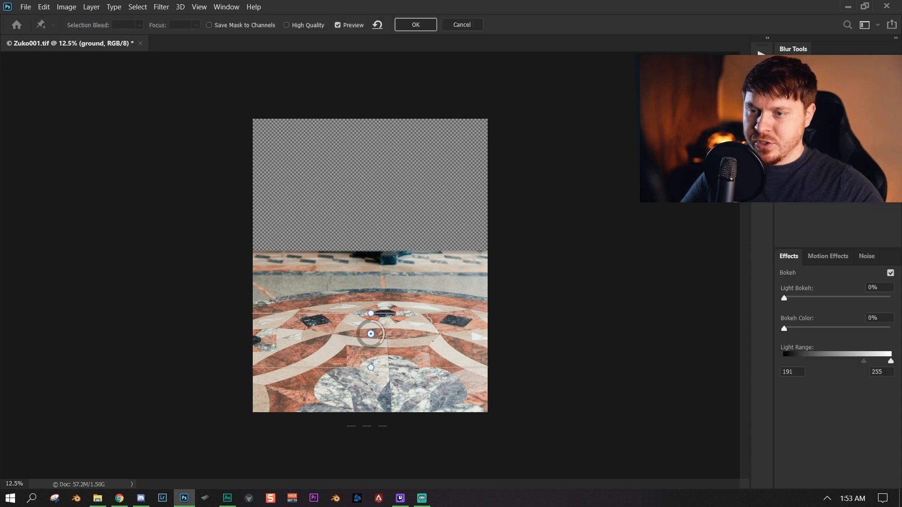
click(160, 6)
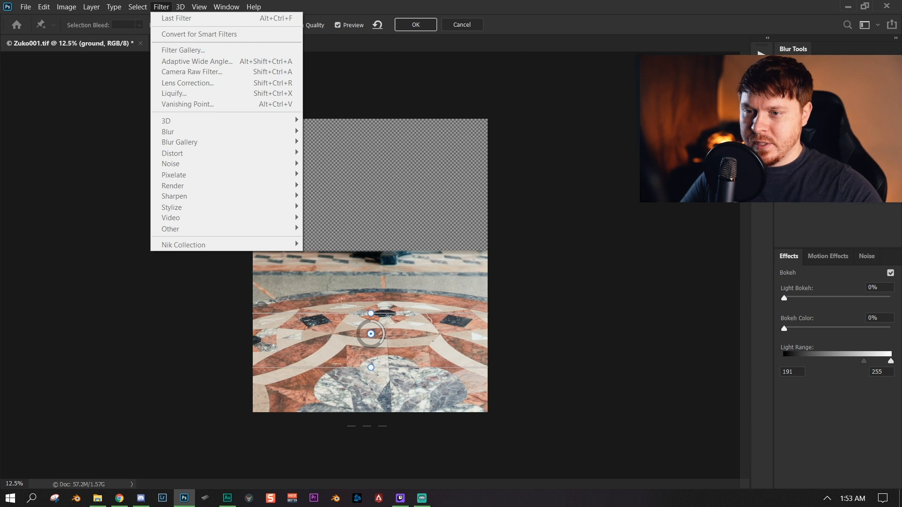
click(882, 190)
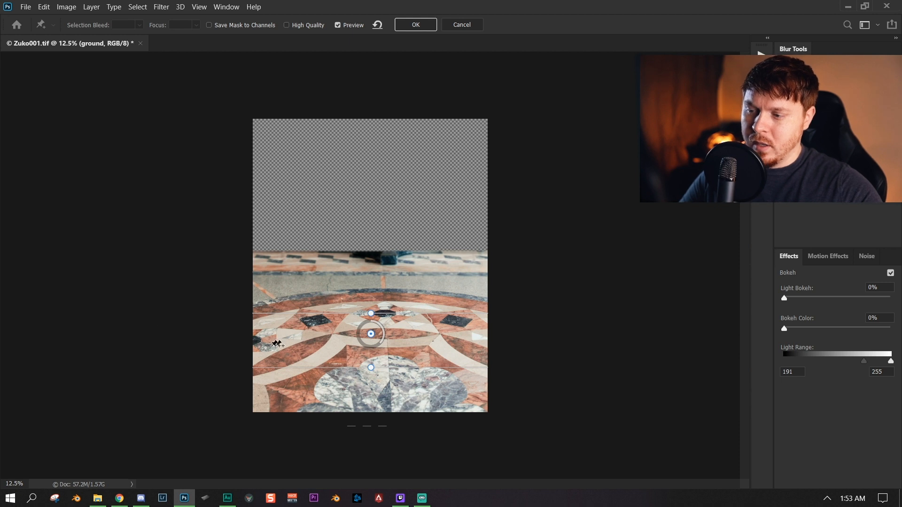
click(373, 335)
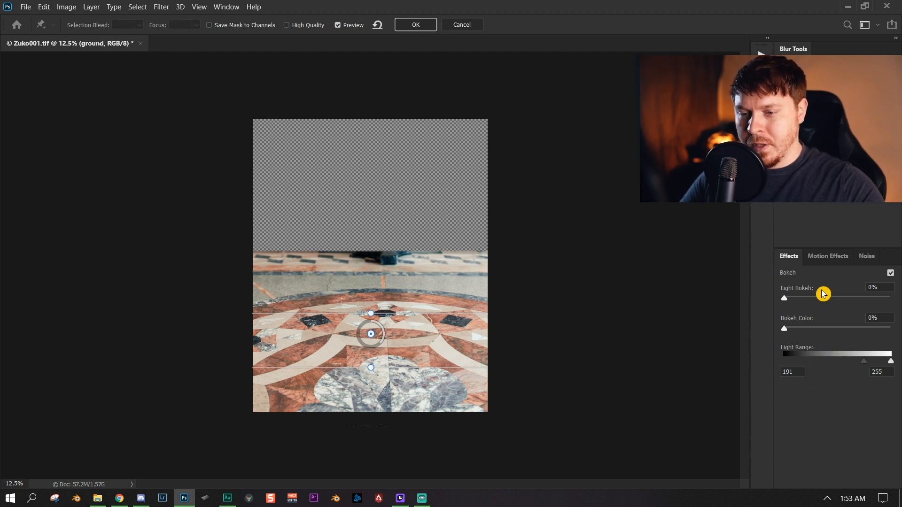
click(461, 25)
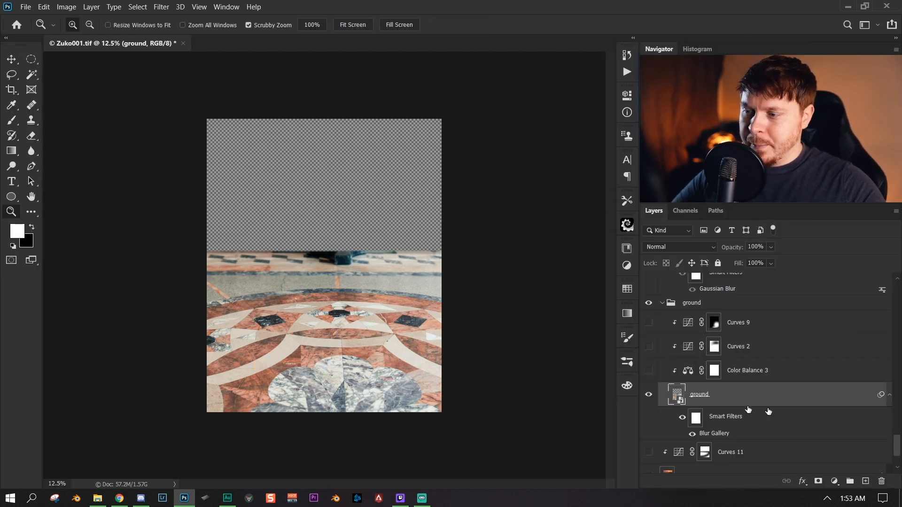
- Show the shadow layer Layer 1 copy between the figure and the ground, and select its layer mask
scroll(677, 361, up, 6)
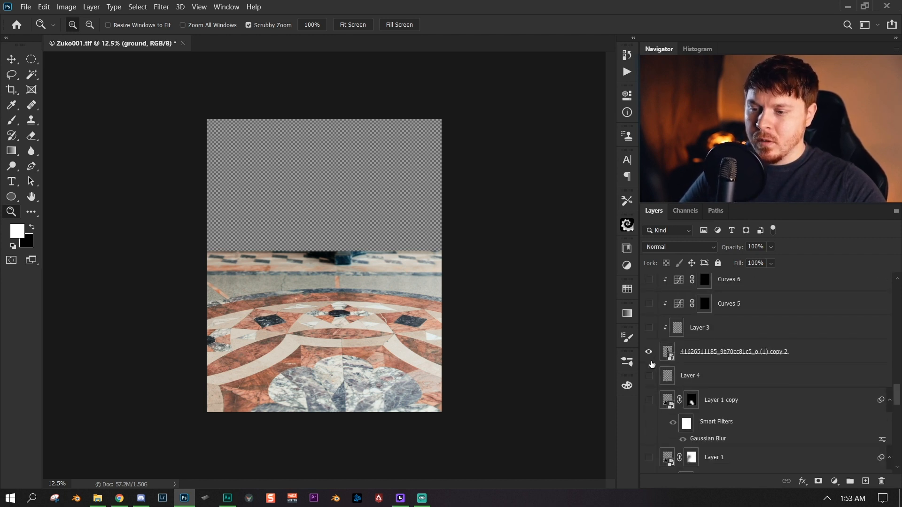
click(649, 400)
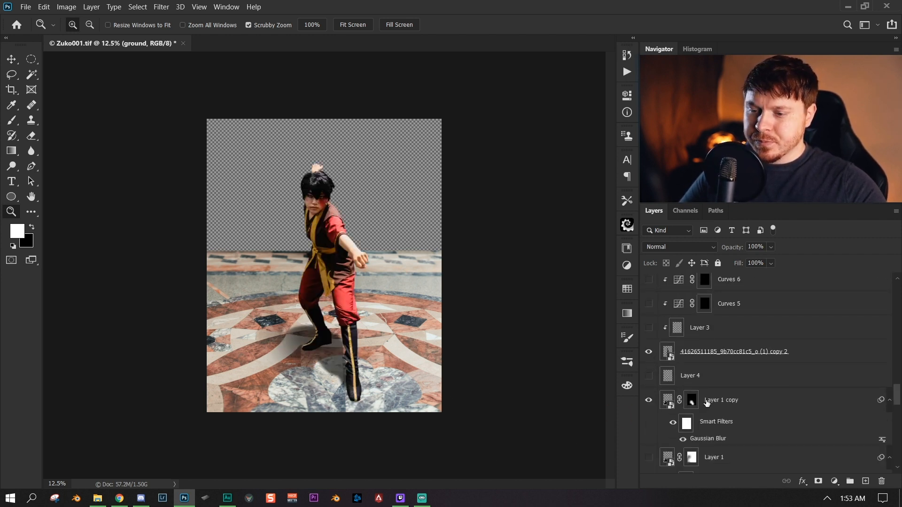
click(688, 405)
click(667, 401)
click(695, 405)
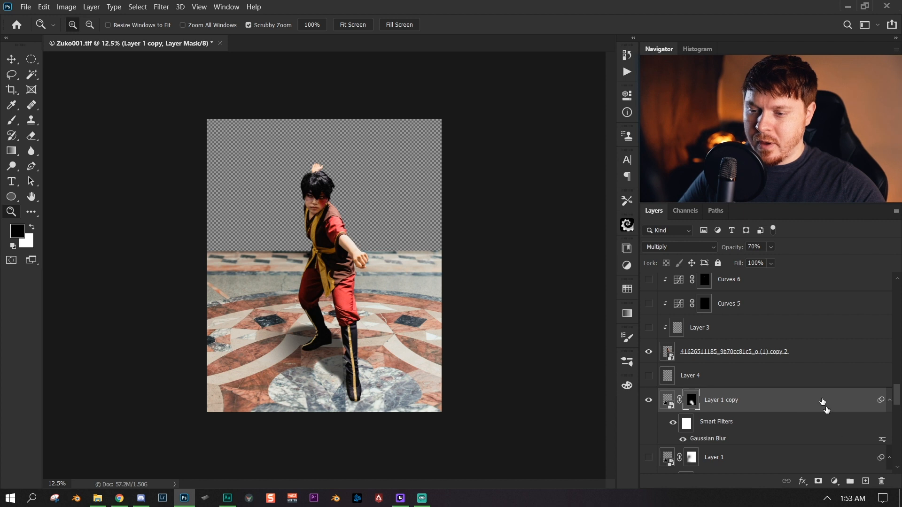
- Make the volcano-2669132 layer visible as the backdrop behind the figure and the ground
scroll(822, 402, down, 7)
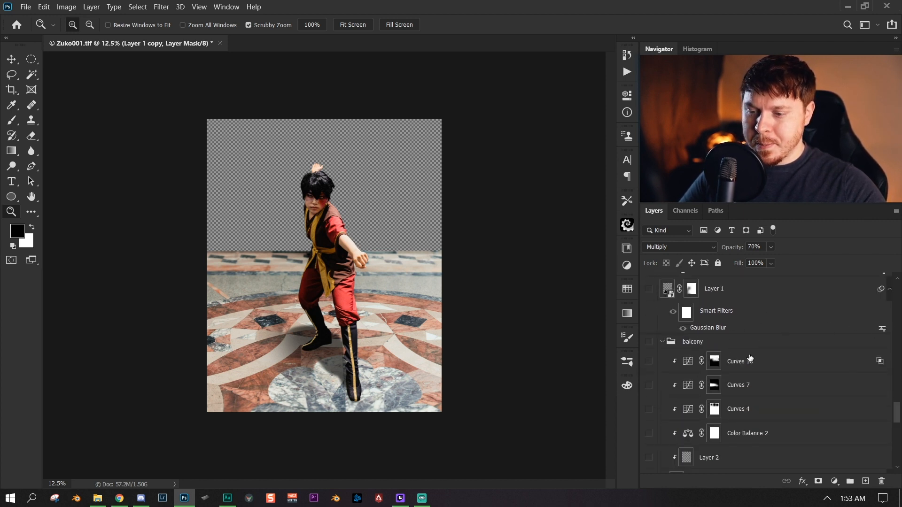
scroll(750, 358, down, 8)
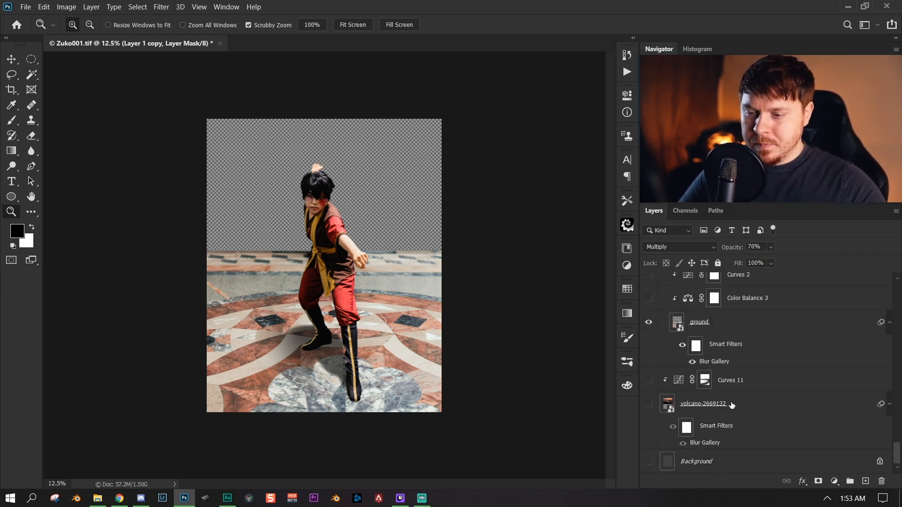
click(738, 408)
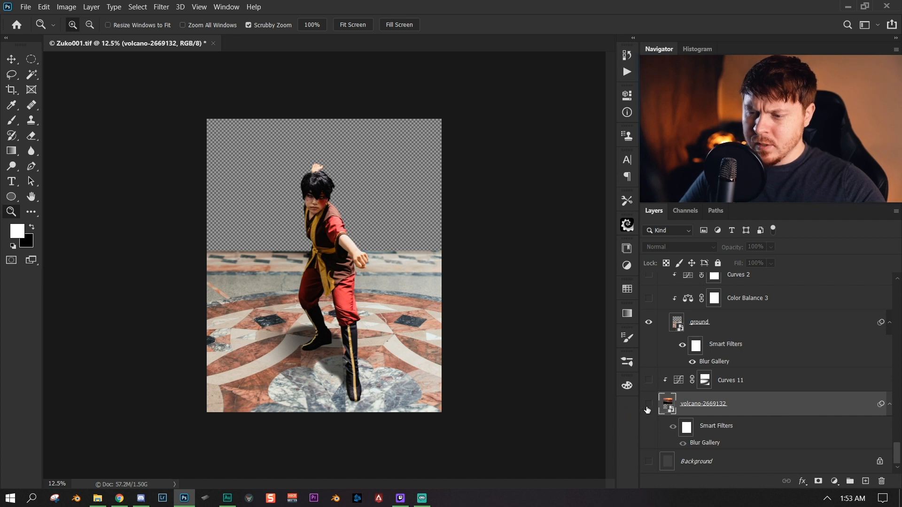
click(648, 404)
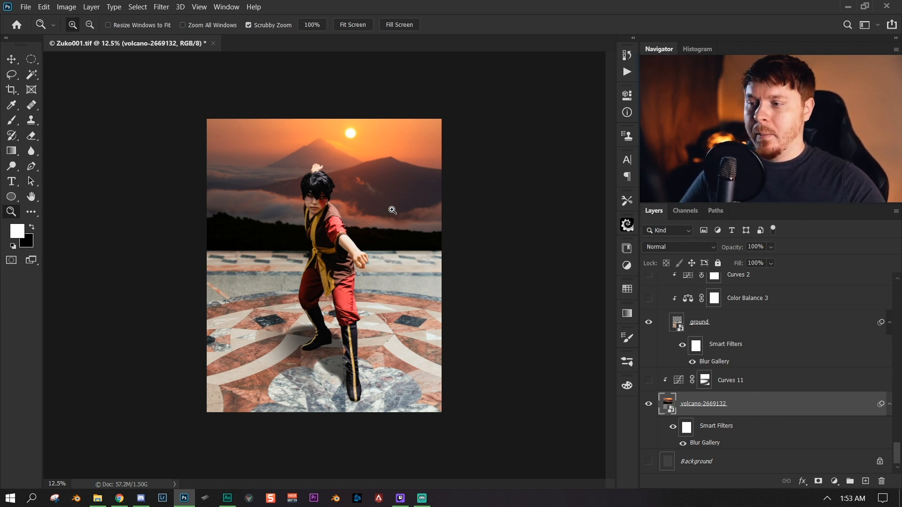
- Turn on the Curves 11 adjustment clipped to the volcano layer, compare before and after, and open its curve
click(733, 384)
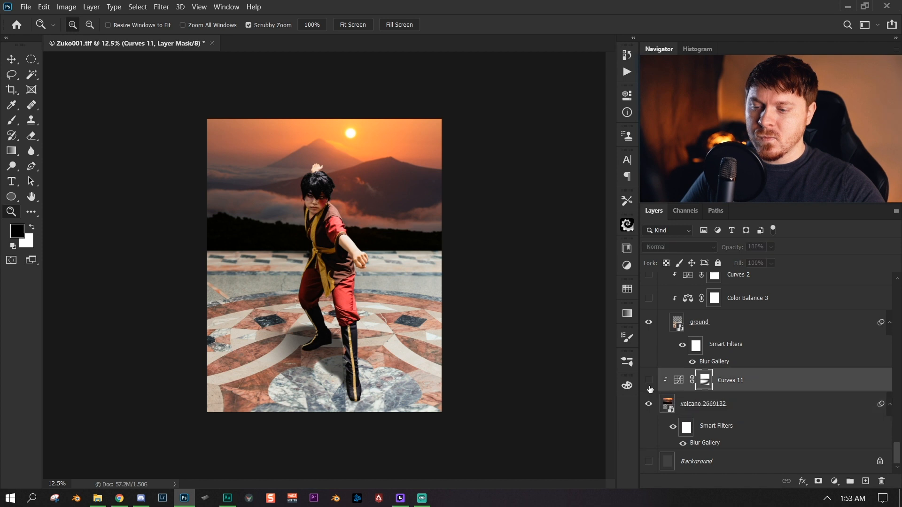
click(649, 382)
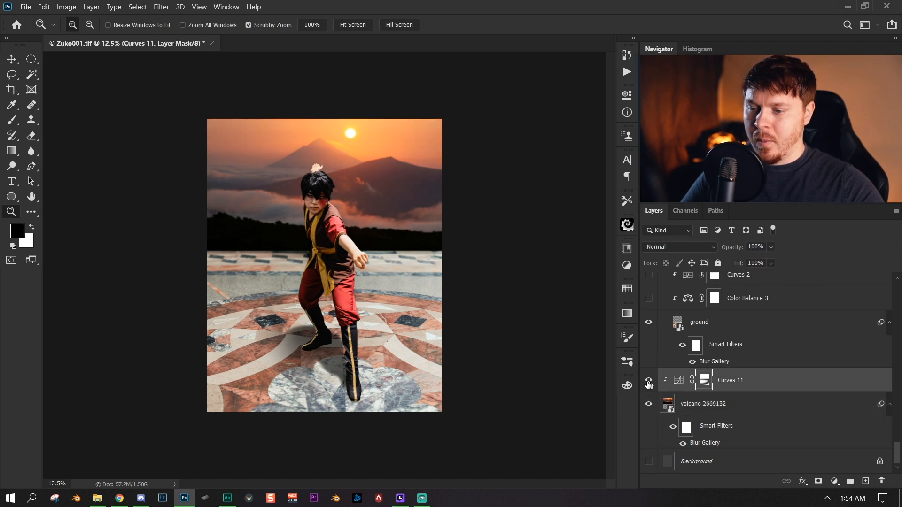
click(648, 381)
click(648, 381)
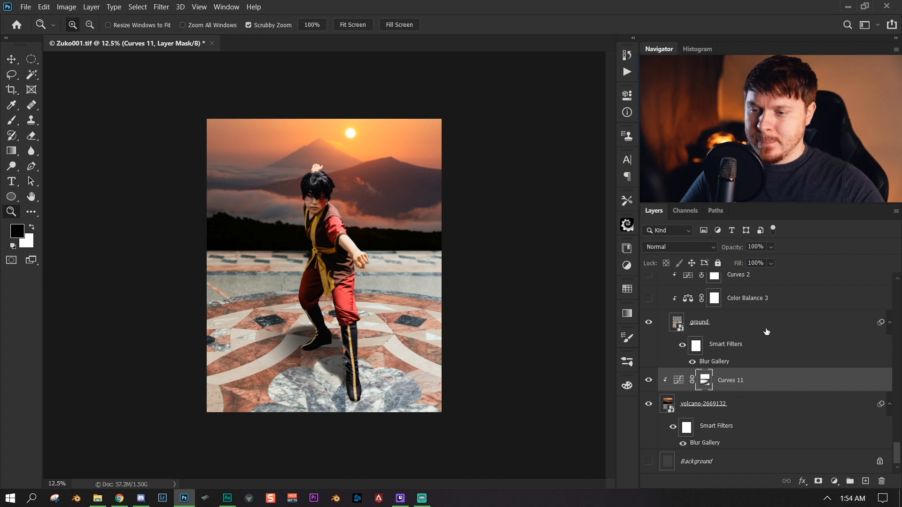
double_click(675, 381)
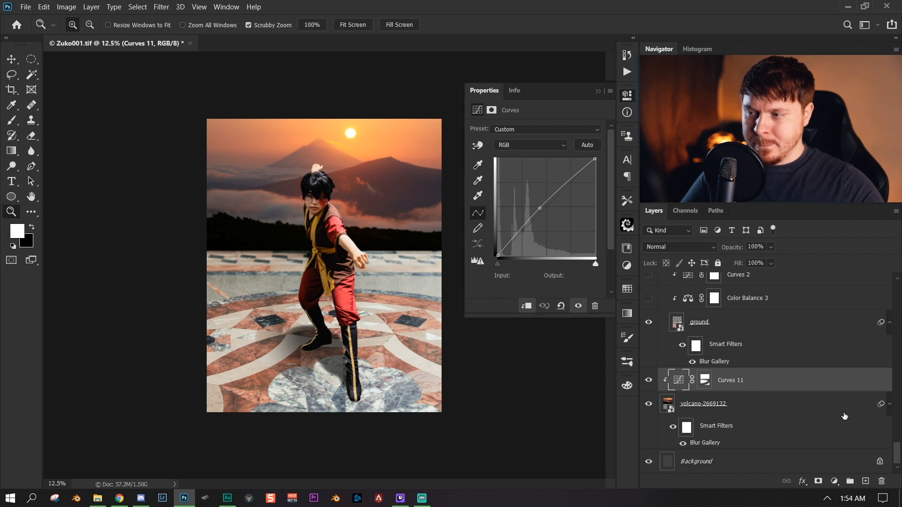
- Open the Color Balance 3 adjustment clipped to the ground layer and make it visible
scroll(741, 405, up, 1)
click(741, 344)
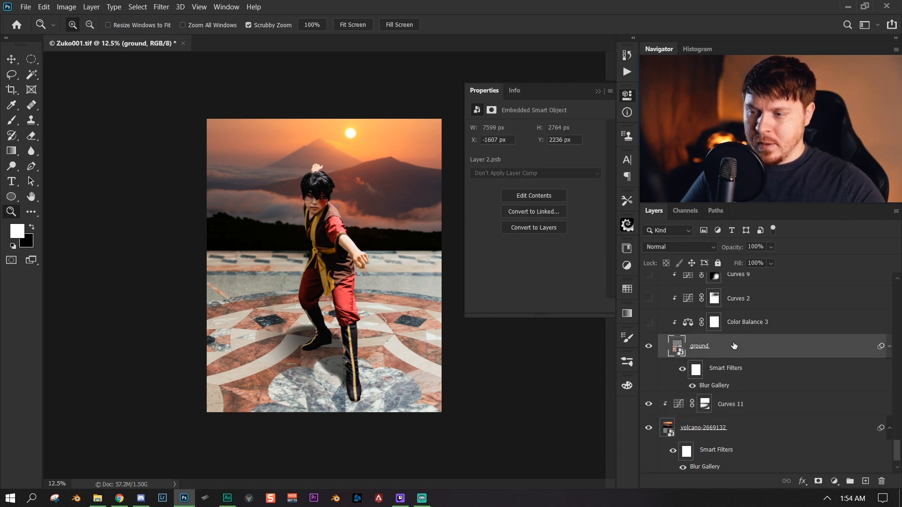
scroll(737, 346, up, 1)
click(737, 346)
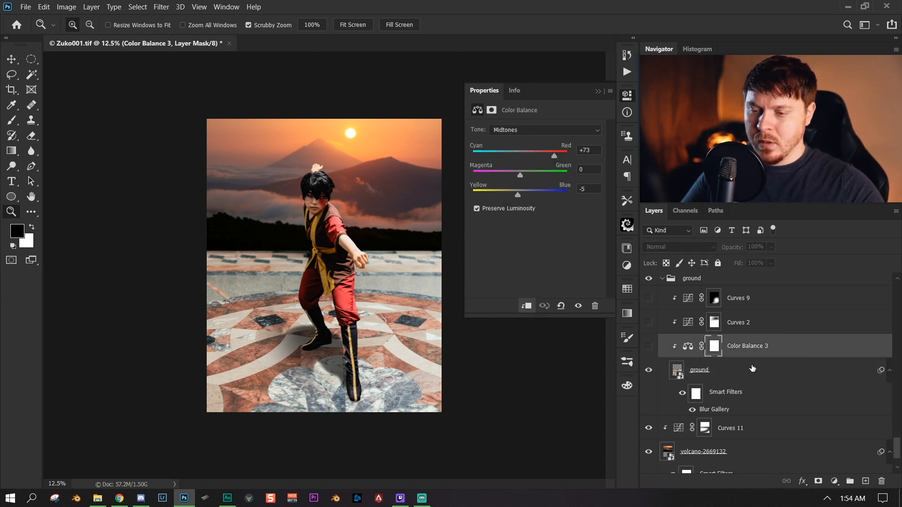
click(793, 345)
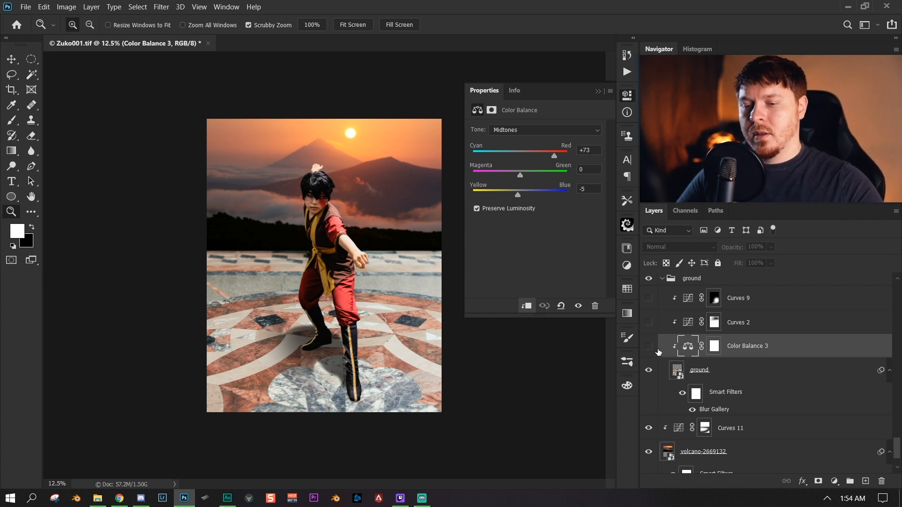
click(648, 347)
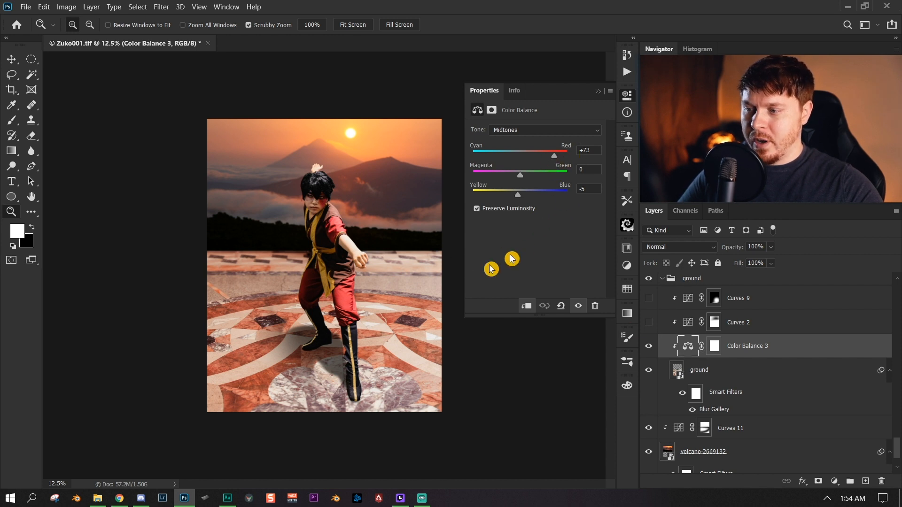
- Turn on the masked Curves 2 and Curves 9 adjustments in the ground group
click(714, 322)
click(649, 323)
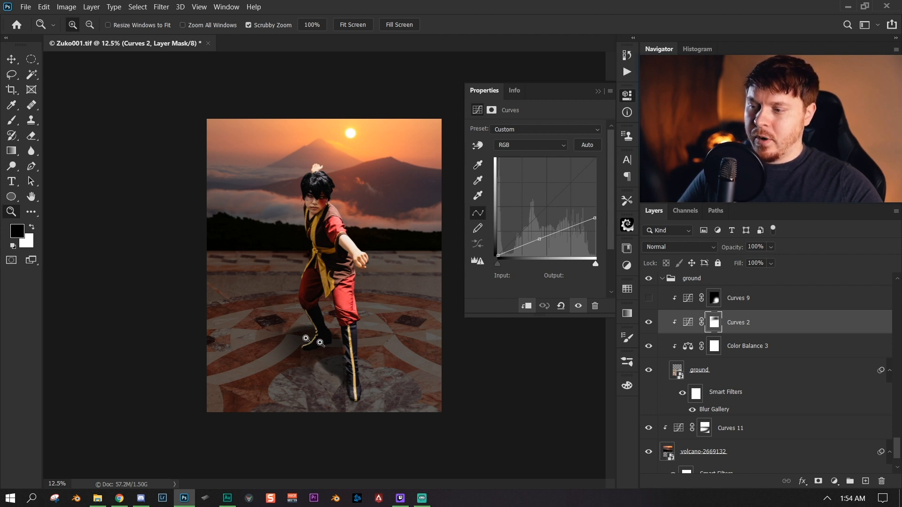
click(788, 325)
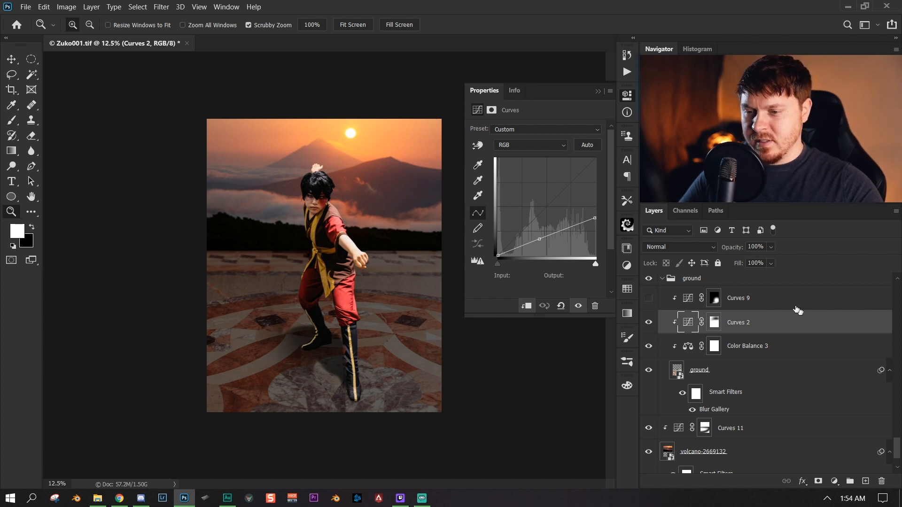
click(714, 298)
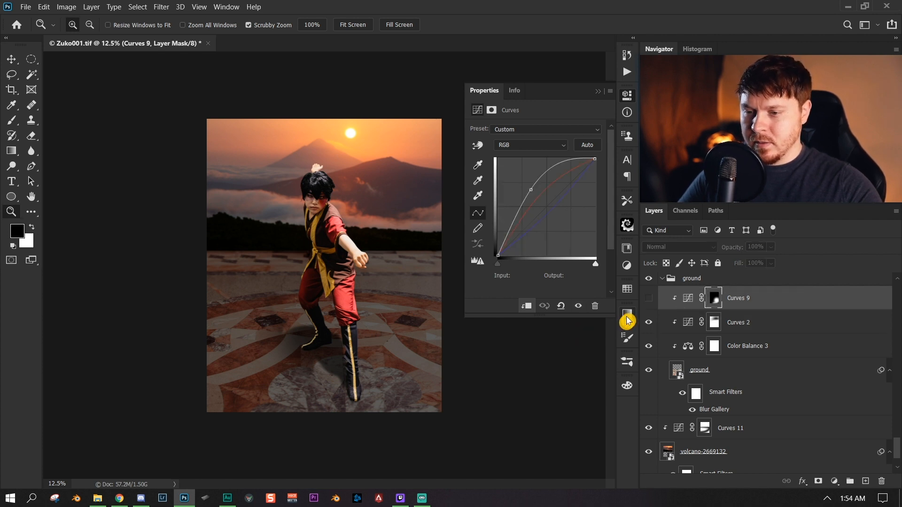
click(646, 300)
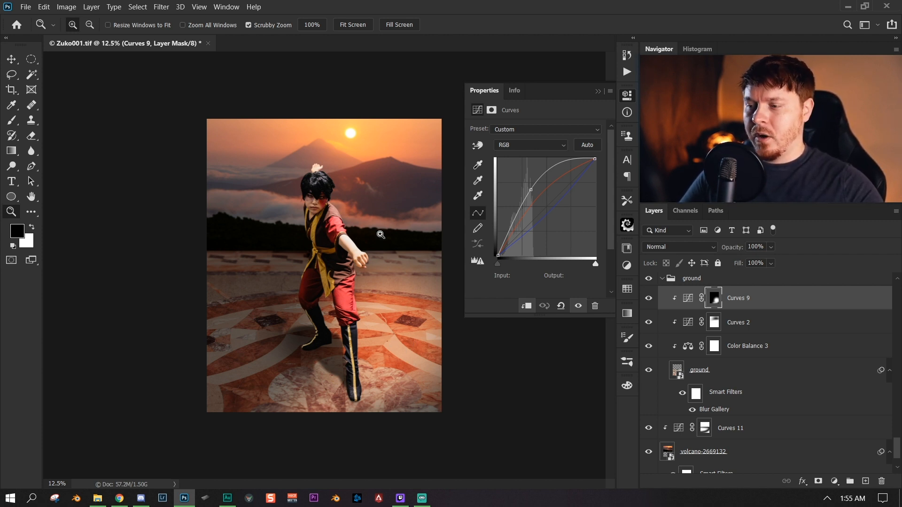
- Examine the Curves 9 adjustment's individual color channel curves and its combined RGB curve
click(687, 299)
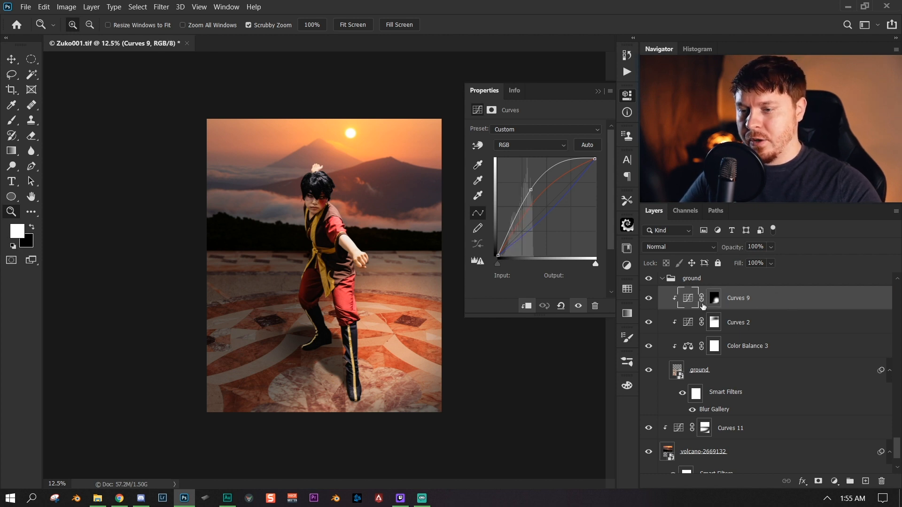
click(530, 149)
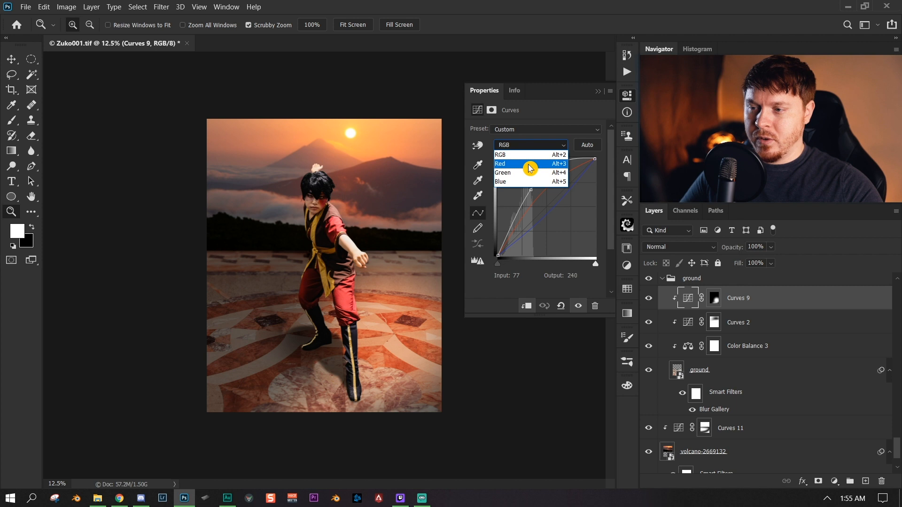
click(529, 163)
click(555, 145)
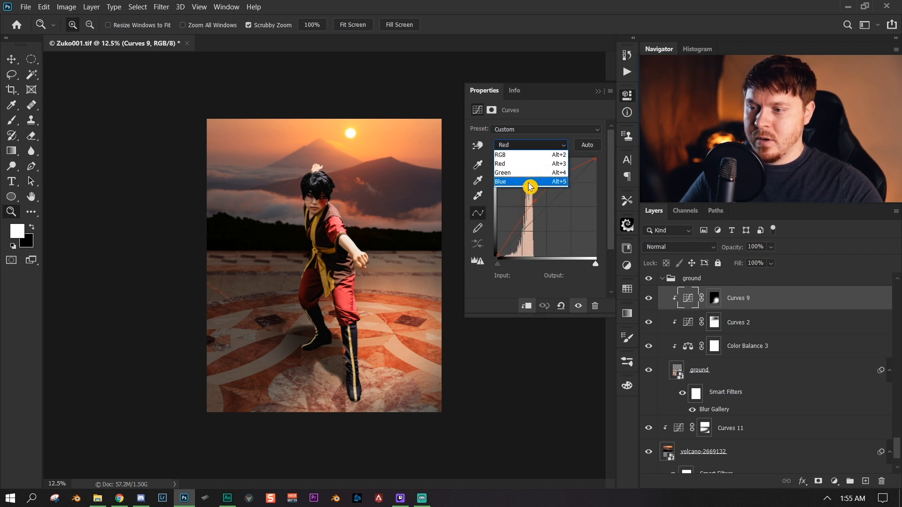
click(530, 182)
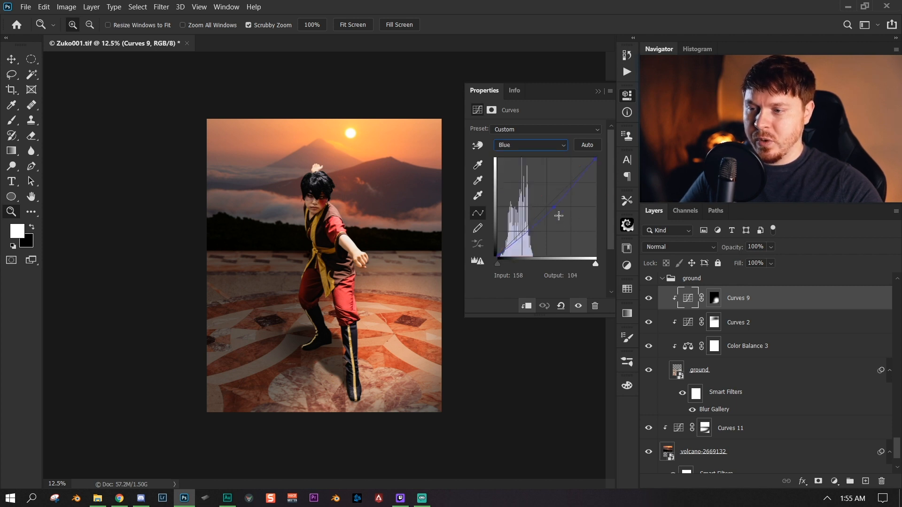
click(562, 145)
click(527, 170)
click(548, 147)
click(513, 161)
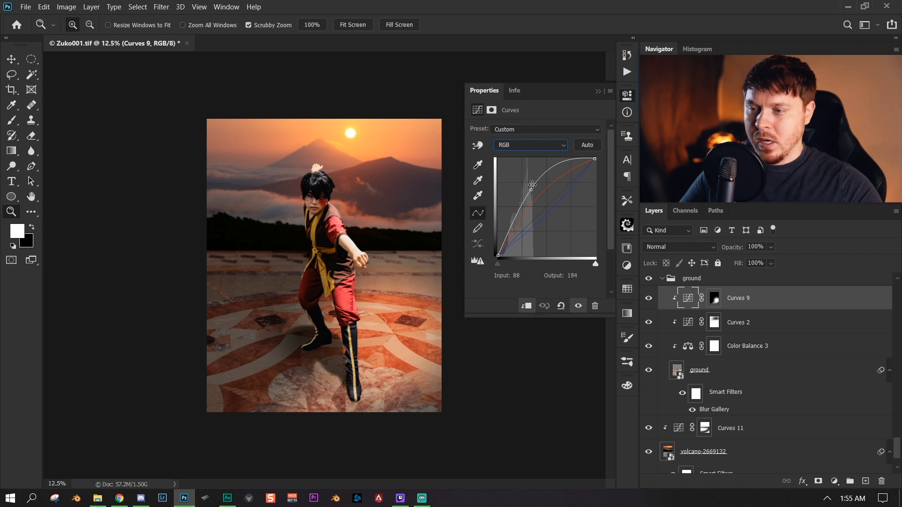
click(560, 147)
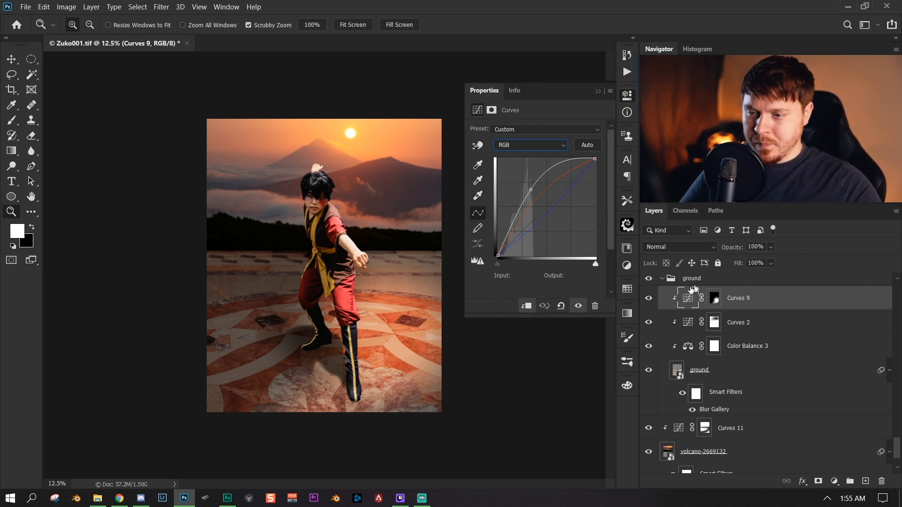
click(578, 306)
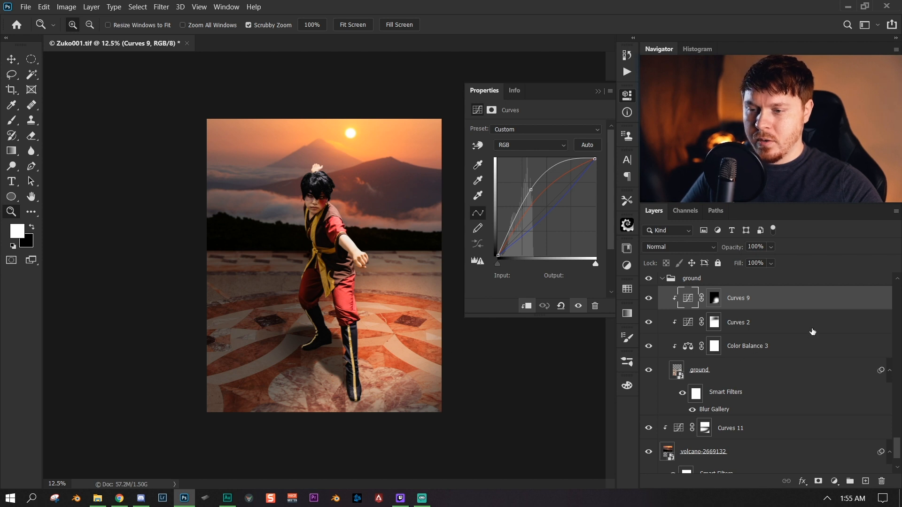
- Compare the image with the window-3995114 copy and window-3995114 copy 2 layers each shown and hidden
scroll(820, 331, up, 3)
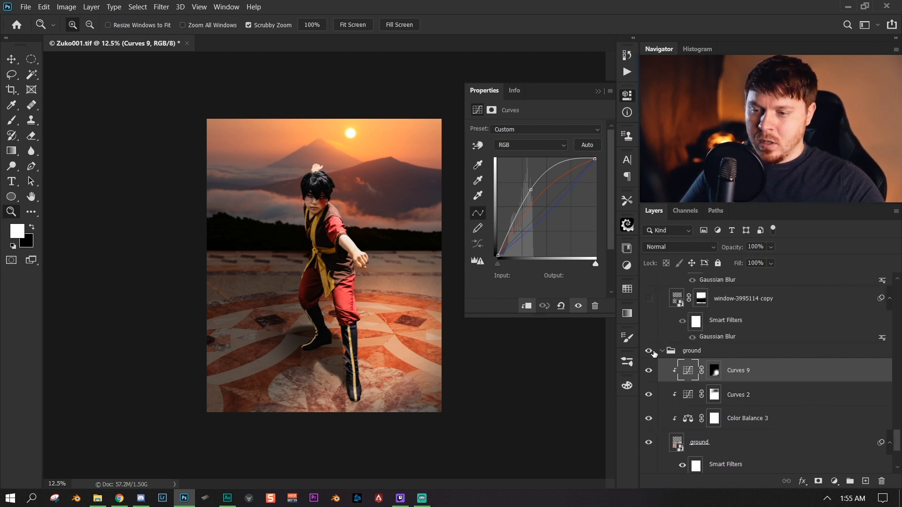
click(667, 353)
scroll(662, 352, up, 1)
click(653, 347)
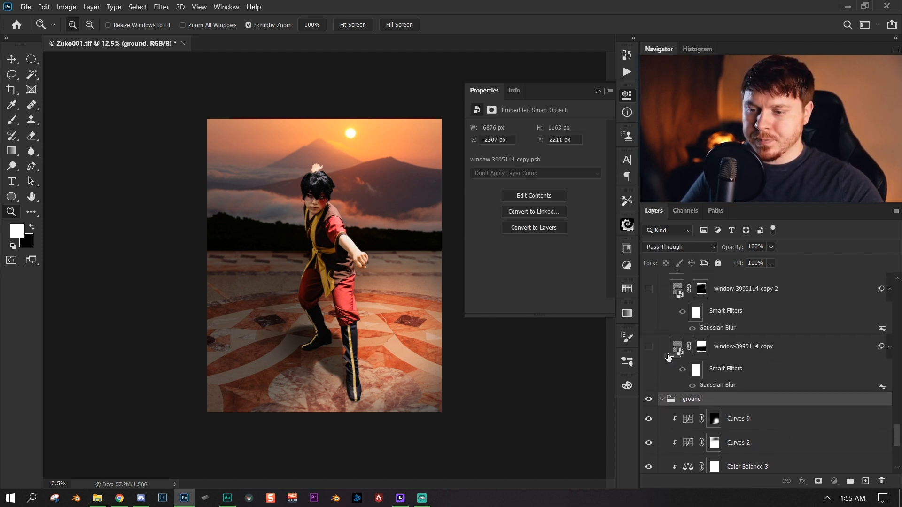
click(652, 347)
click(653, 348)
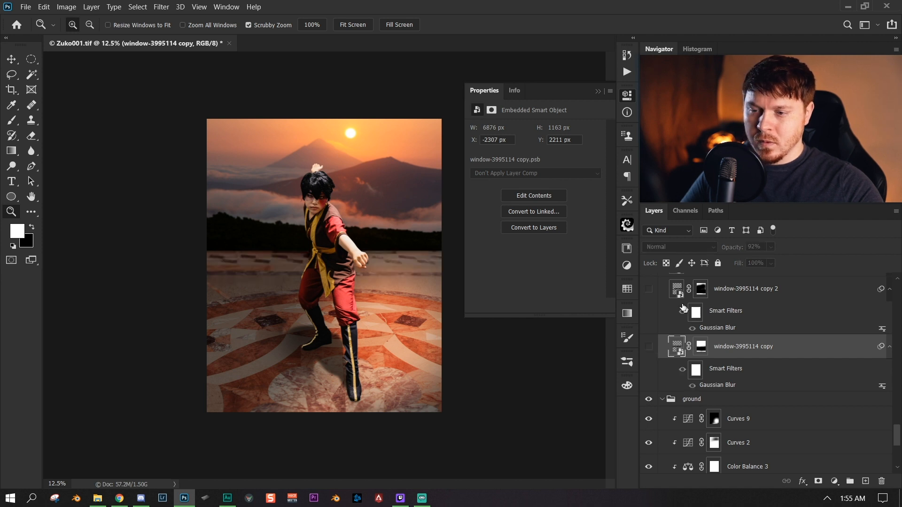
click(650, 290)
click(650, 290)
- Make the main window-3995114 balcony layer visible, leaving its two blurred copies hidden
scroll(658, 329, up, 3)
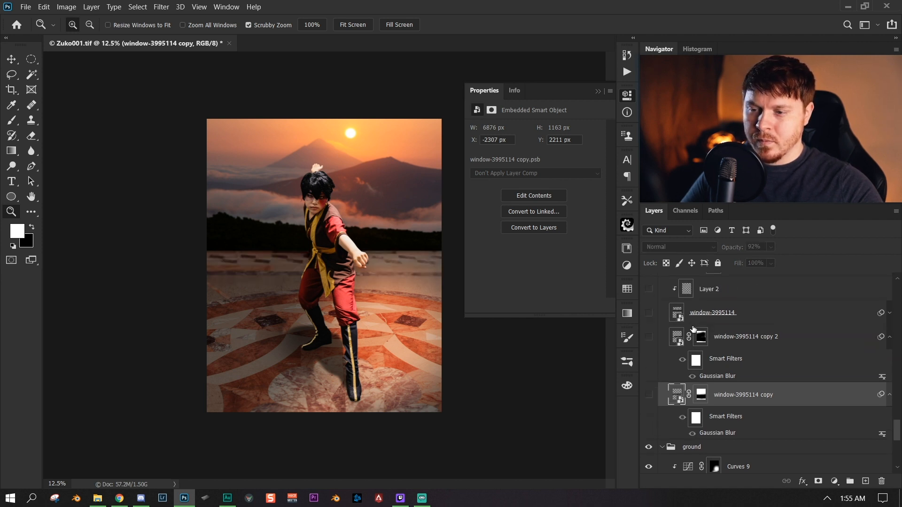
click(653, 361)
click(653, 360)
click(652, 353)
click(652, 340)
click(649, 360)
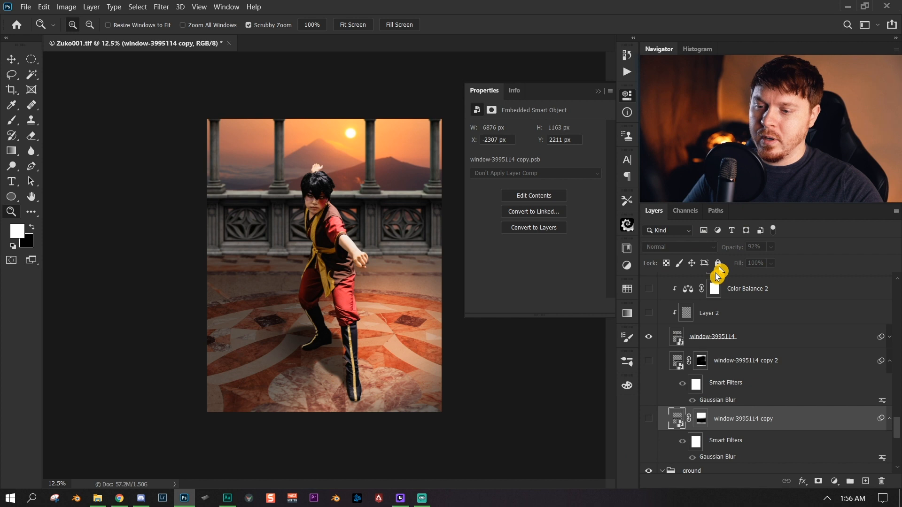
- Select Layer 2 and look over the adjustment layers clipped to the balcony layer
click(786, 322)
scroll(773, 329, up, 4)
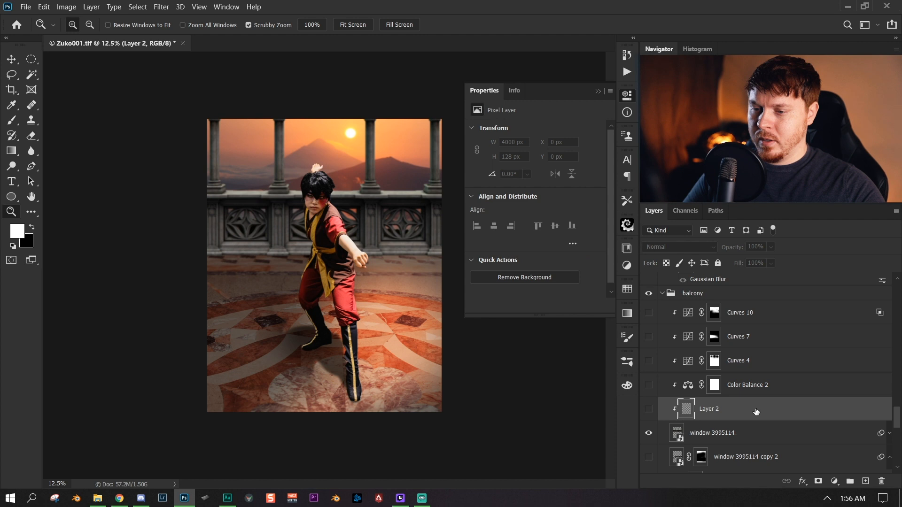
scroll(756, 411, down, 1)
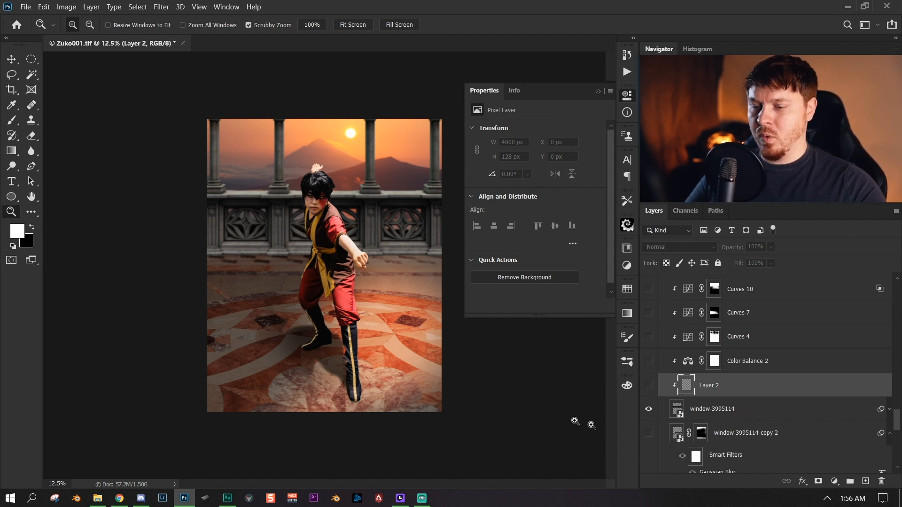
scroll(738, 386, down, 1)
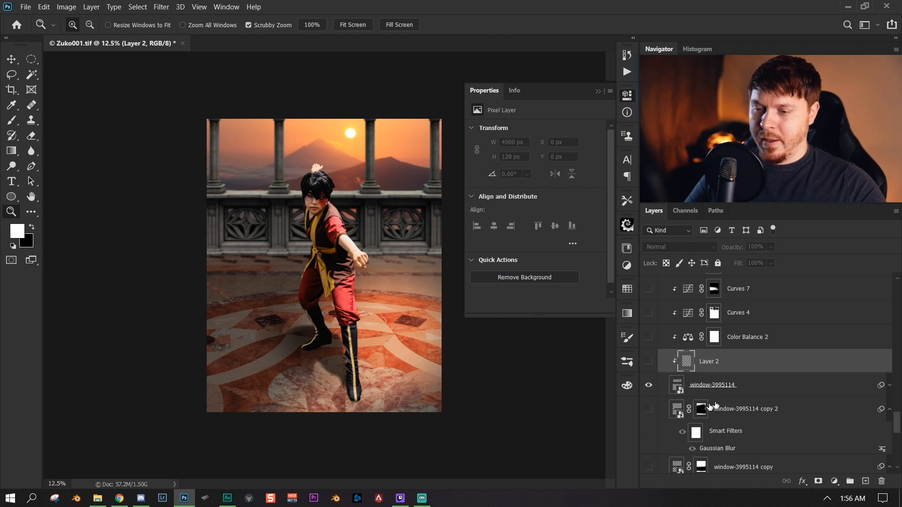
- Check the window-3995114 copy 2 shadow layer on and off, and make the window-3995114 copy shadow visible
click(660, 414)
click(648, 409)
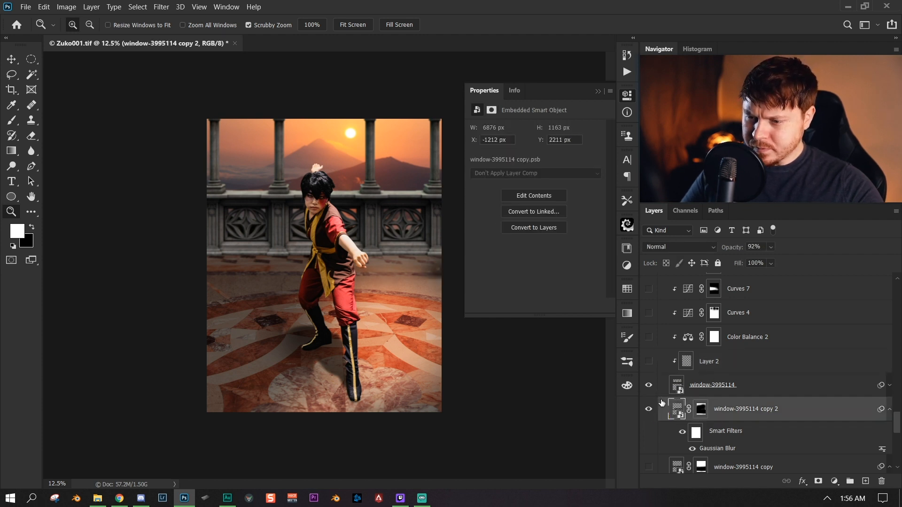
click(648, 410)
scroll(699, 428, down, 4)
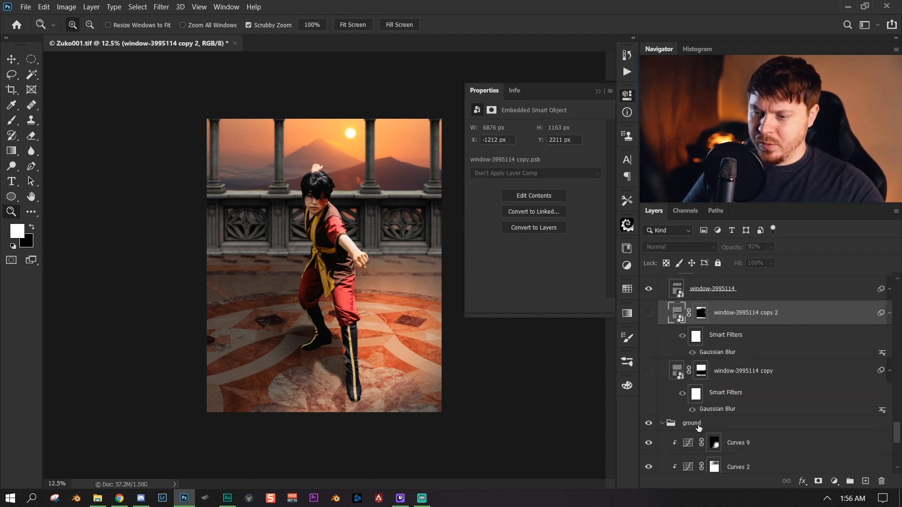
click(651, 371)
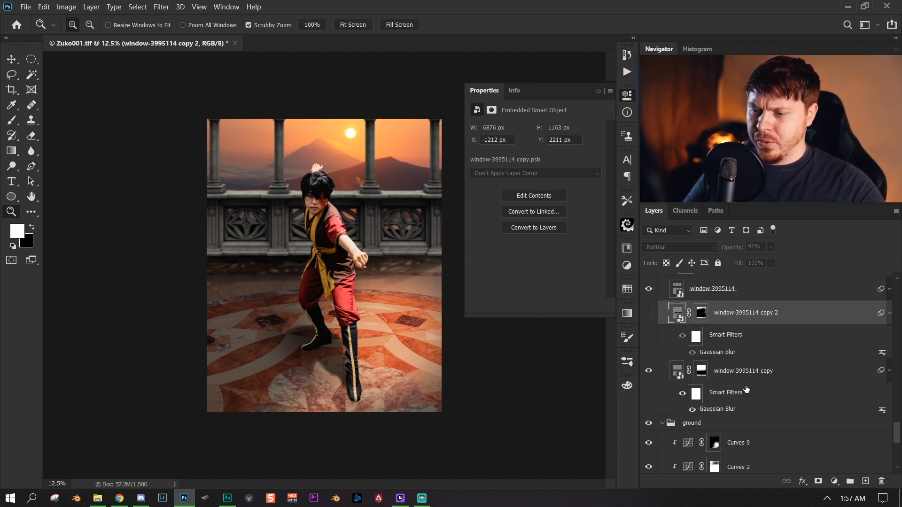
- Duplicate the window-3995114 balcony layer and place the duplicate directly beneath the original
click(766, 371)
scroll(764, 366, up, 3)
click(723, 361)
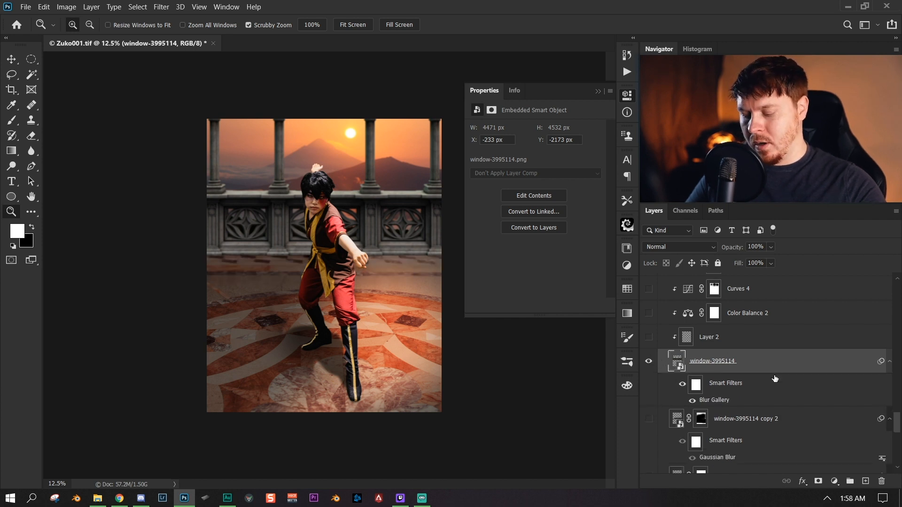
key(alt)
drag(787, 360, 792, 407)
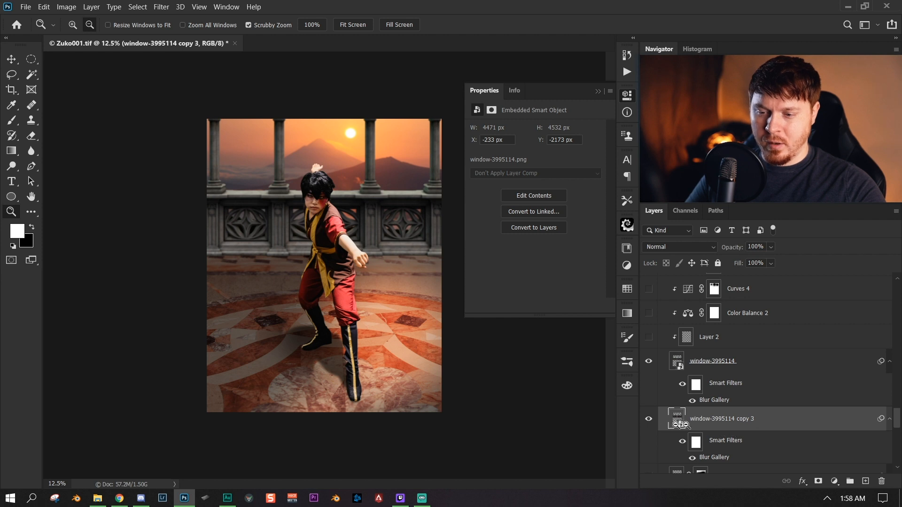
- Clear the smart filters from the duplicated balcony layer, window-3995114 copy 3
click(772, 346)
click(775, 366)
scroll(756, 439, down, 1)
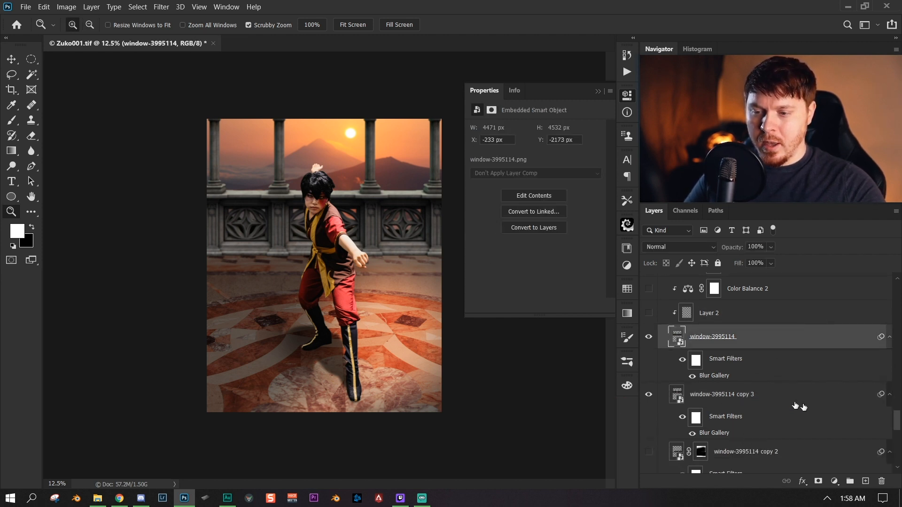
click(779, 397)
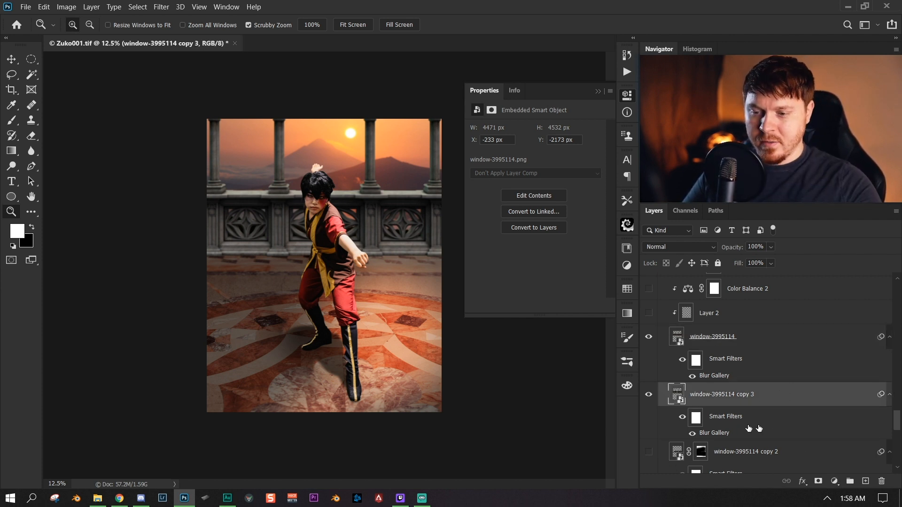
right_click(712, 419)
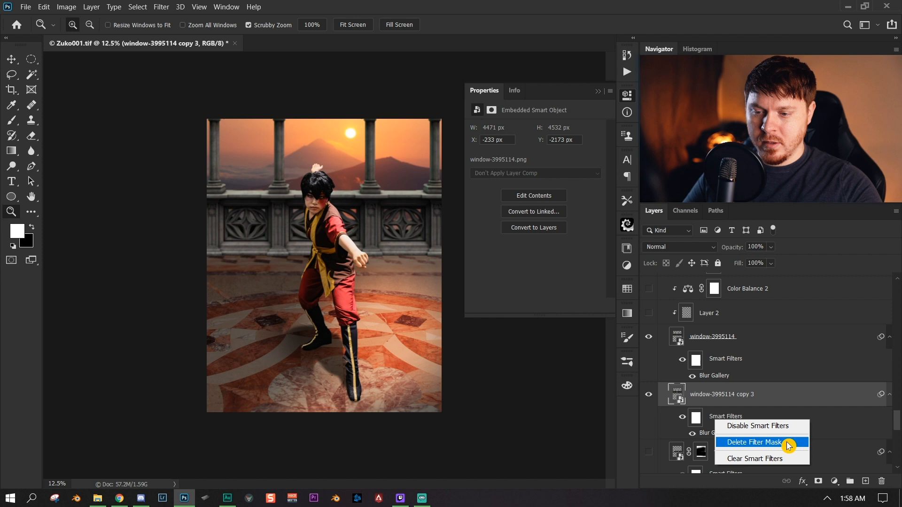
click(781, 458)
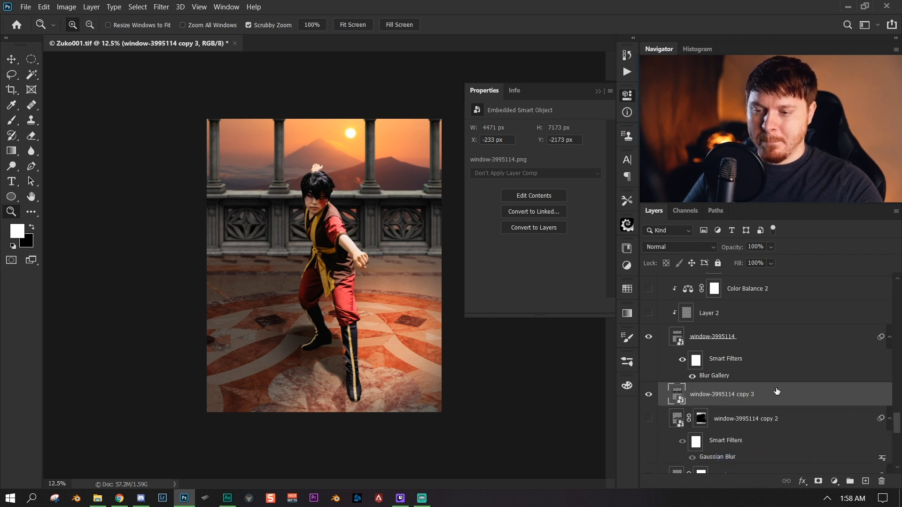
key(ctrl+t)
drag(358, 232, 349, 214)
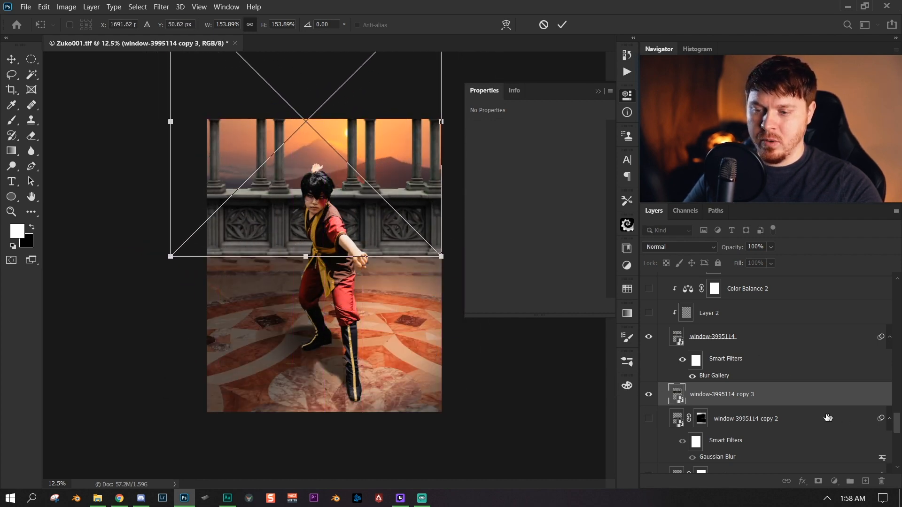
key(z)
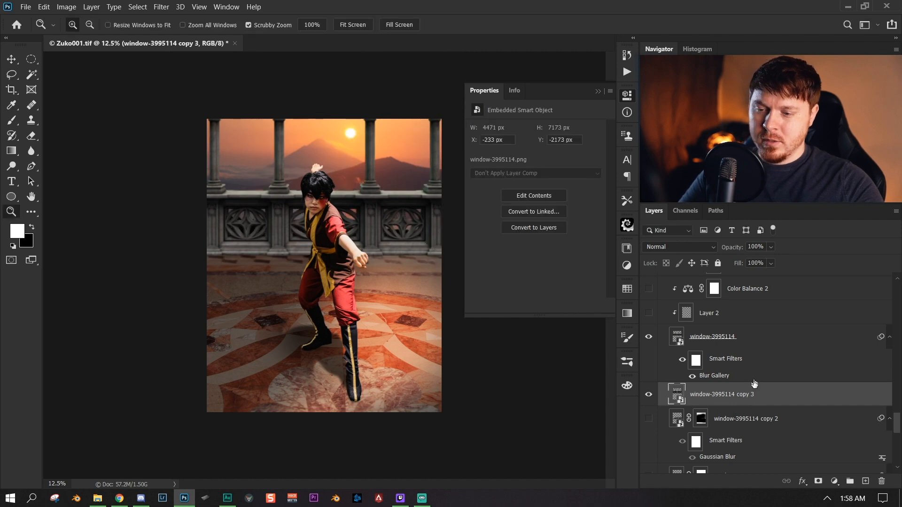
right_click(775, 396)
click(835, 390)
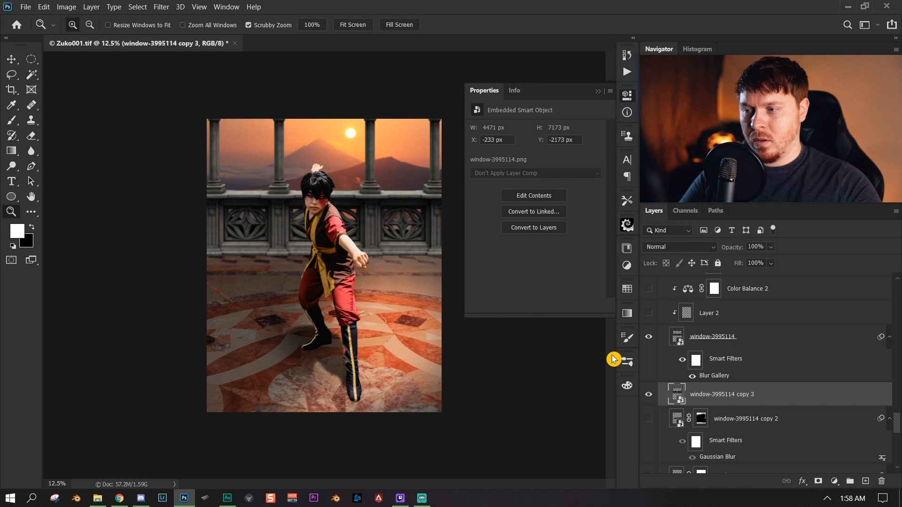
- Turn the duplicated balcony layer fully black with Levels by setting the white output level to 0
key(ctrl+l)
drag(459, 79, 533, 87)
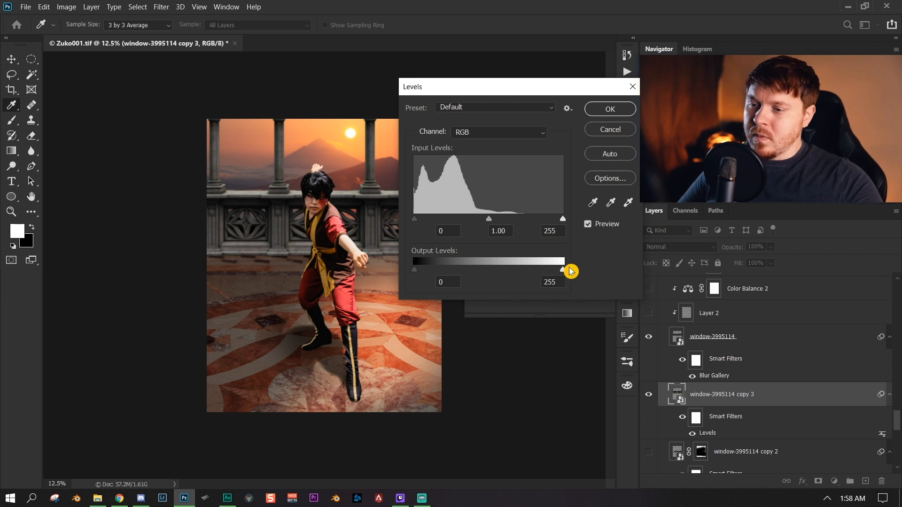
drag(564, 270, 228, 297)
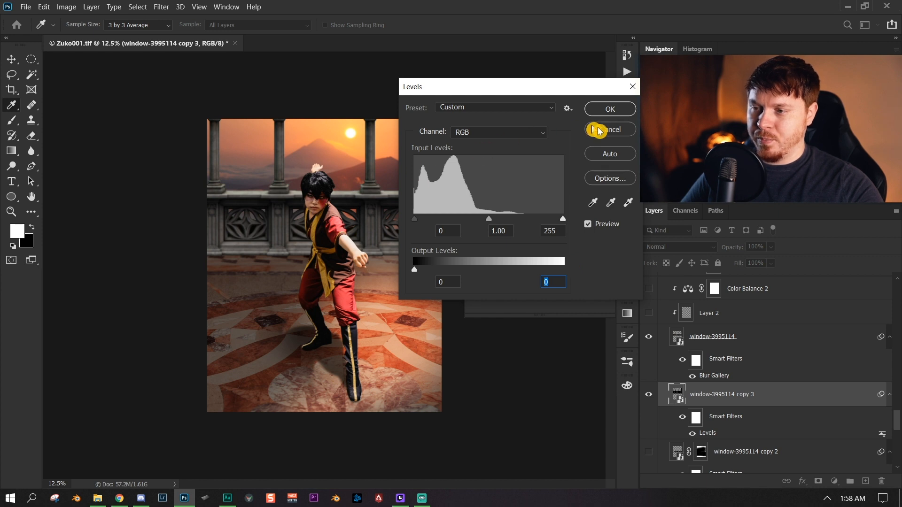
click(608, 112)
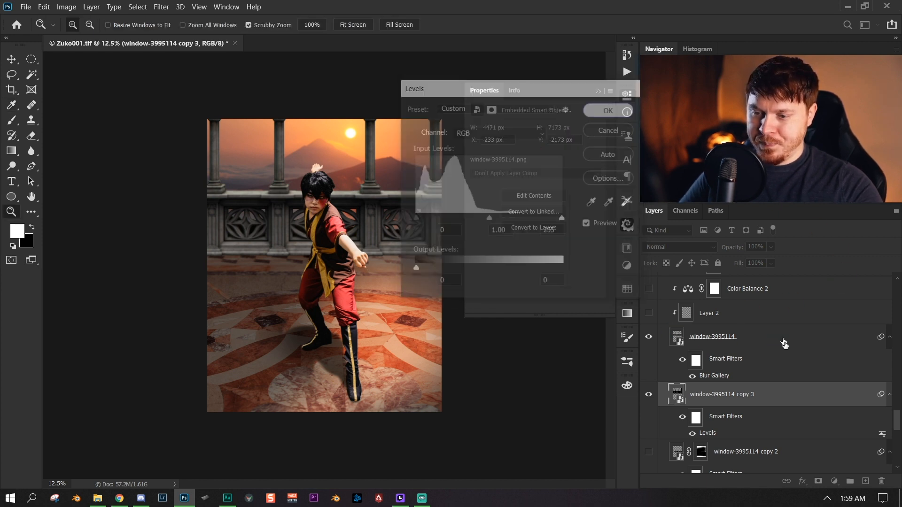
- Convert the blackened window-3995114 copy 3 layer into a new smart object
right_click(781, 401)
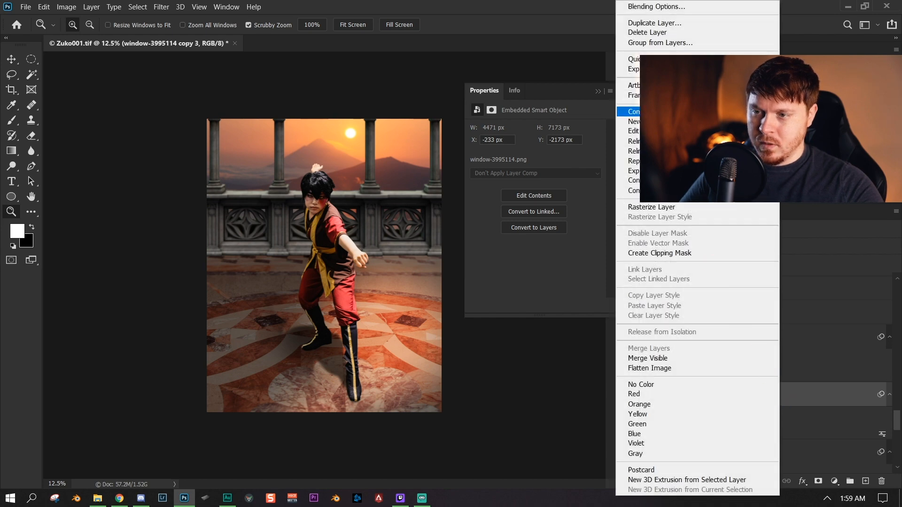
click(837, 388)
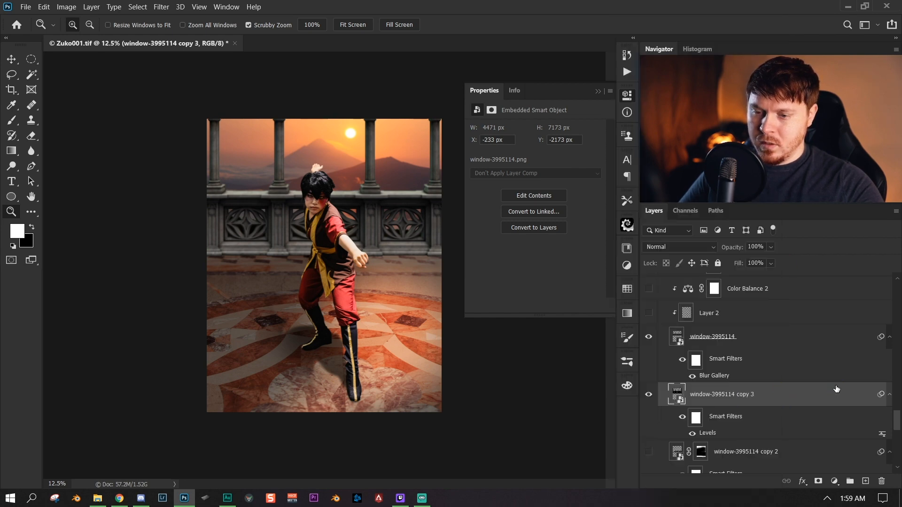
right_click(813, 393)
click(775, 391)
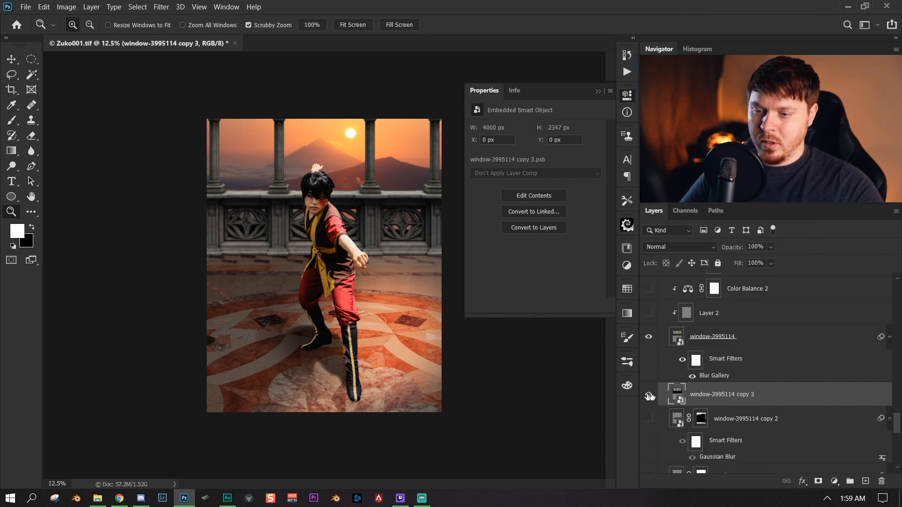
key(ctrl+t)
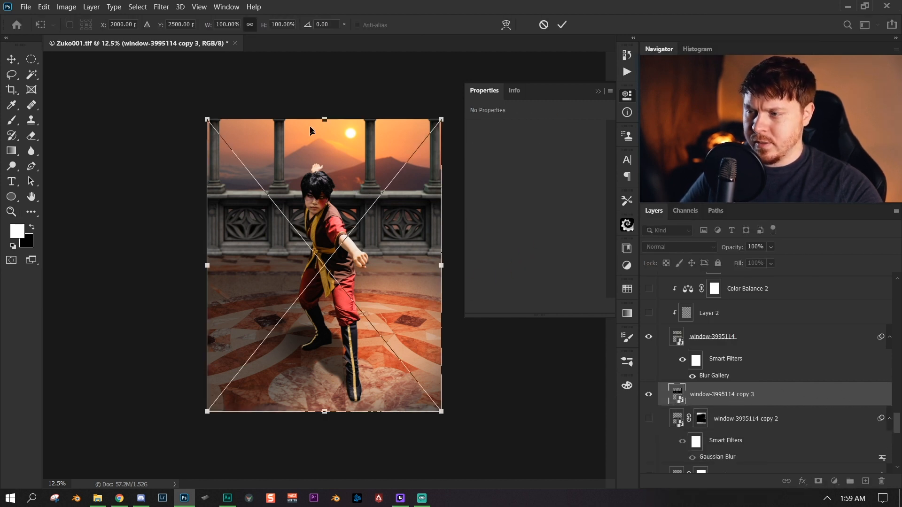
drag(328, 118, 381, 210)
drag(351, 307, 413, 399)
key(Return)
key(z)
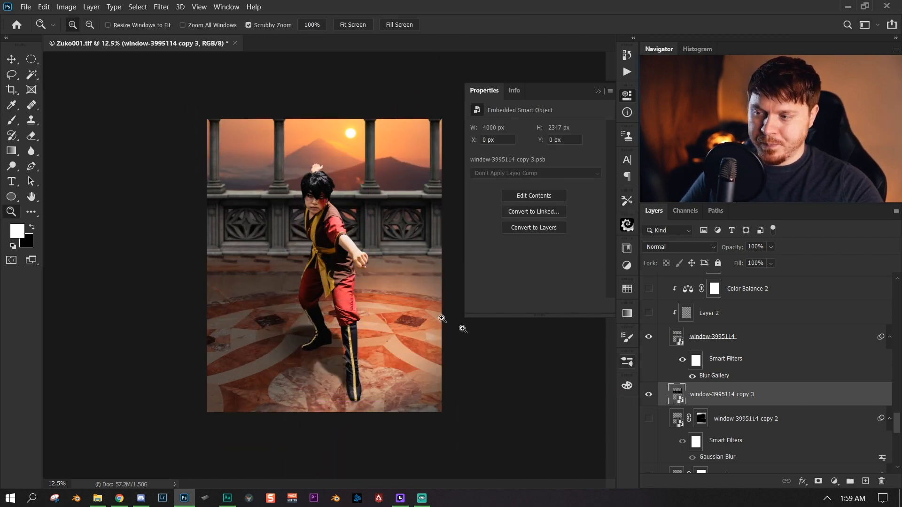
key(ctrl+t)
key(Escape)
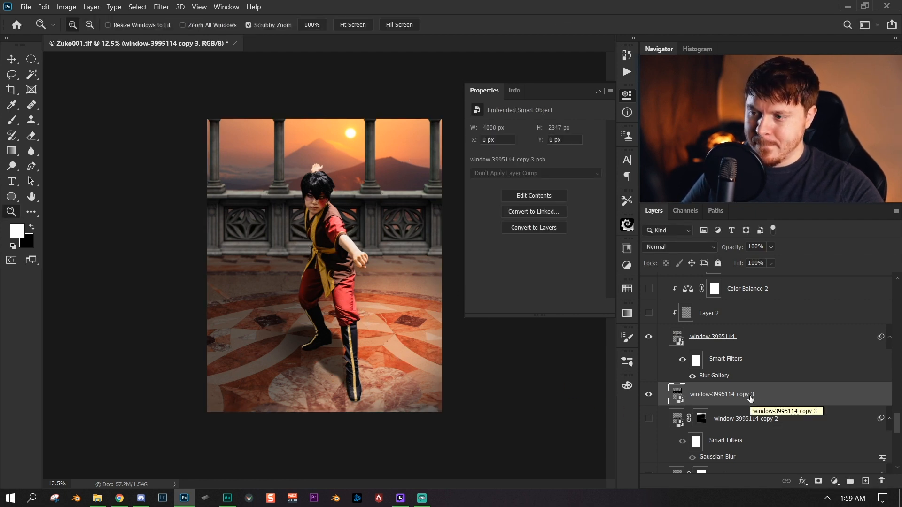
right_click(782, 397)
click(835, 398)
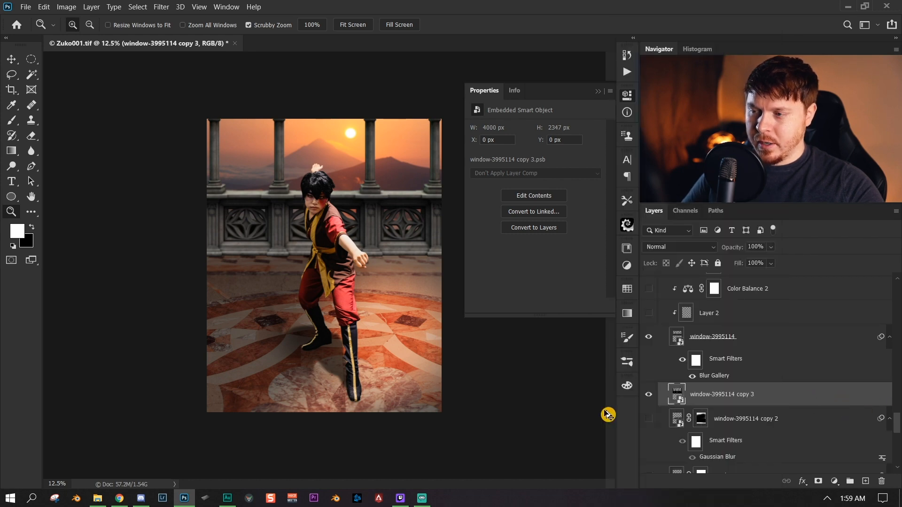
- Flip the black balcony copy vertically and move it up to about Y 2052 px so it meets the balcony's base
key(ctrl+t)
right_click(356, 219)
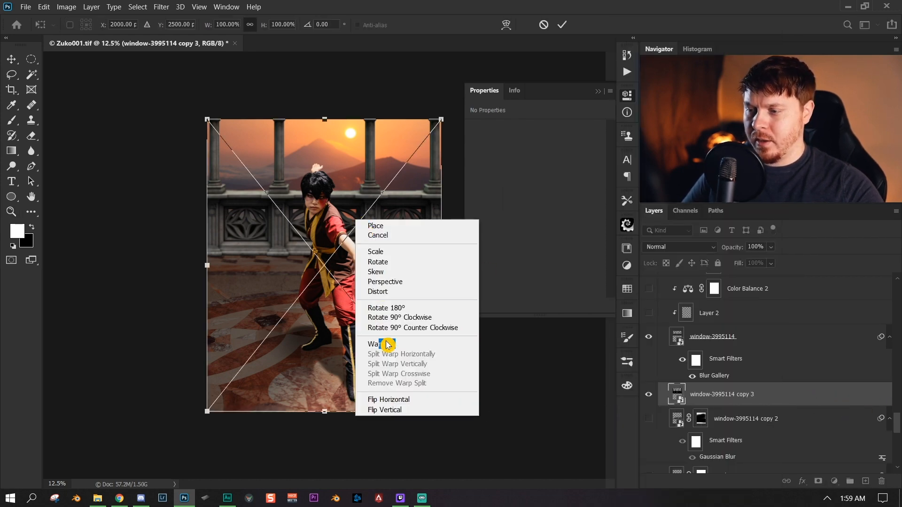
click(433, 410)
drag(398, 341, 399, 314)
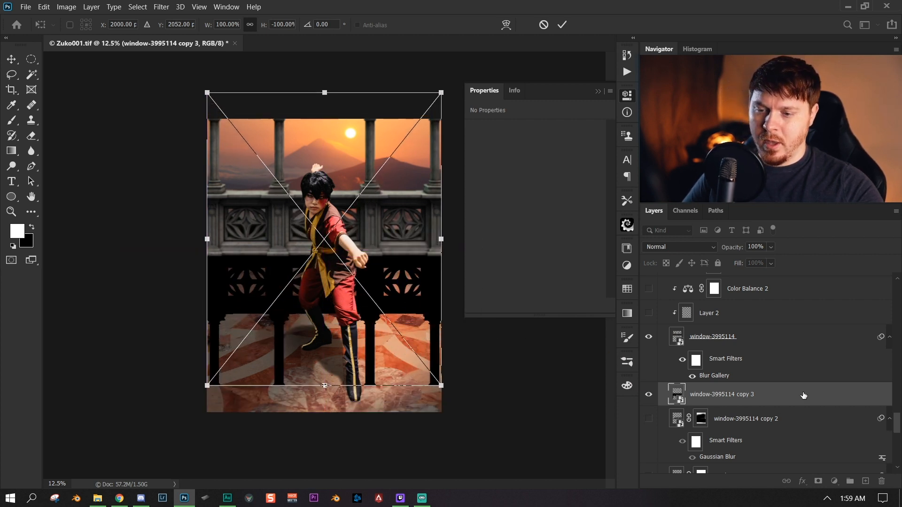
key(Return)
key(z)
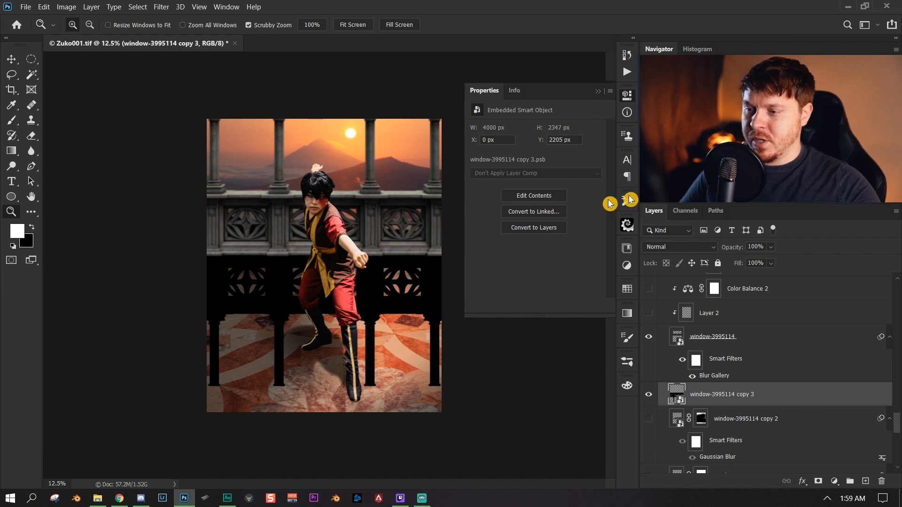
- Distort the black balcony copy with Free Transform into a slanted floor shadow about 6706 by 1653 px
key(ctrl+t)
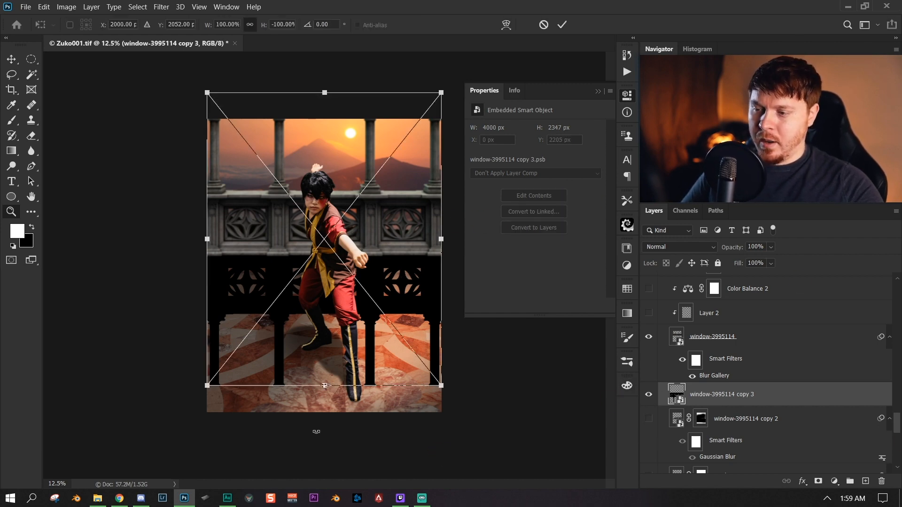
drag(325, 386, 47, 298)
drag(179, 199, 324, 251)
mouse_move(448, 248)
mouse_down()
mouse_move(478, 250)
mouse_move(425, 253)
mouse_move(446, 261)
mouse_up()
drag(453, 322, 454, 321)
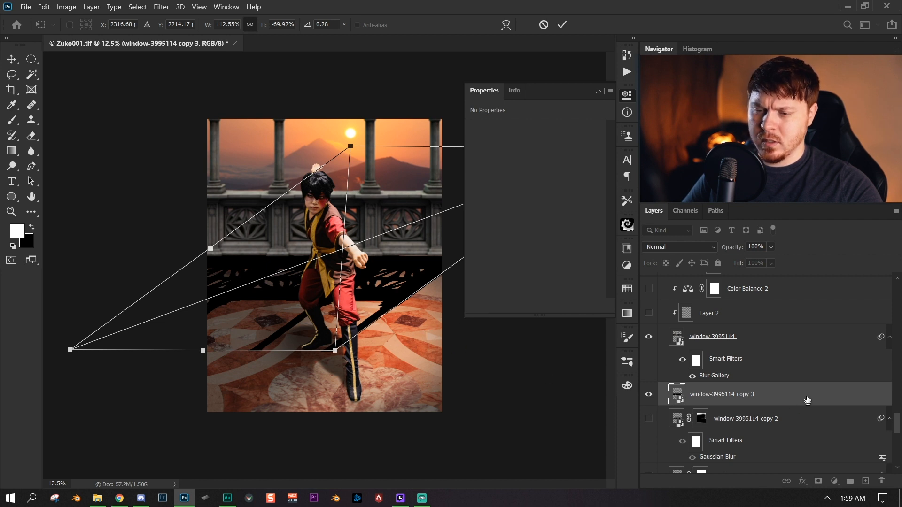
key(Return)
key(z)
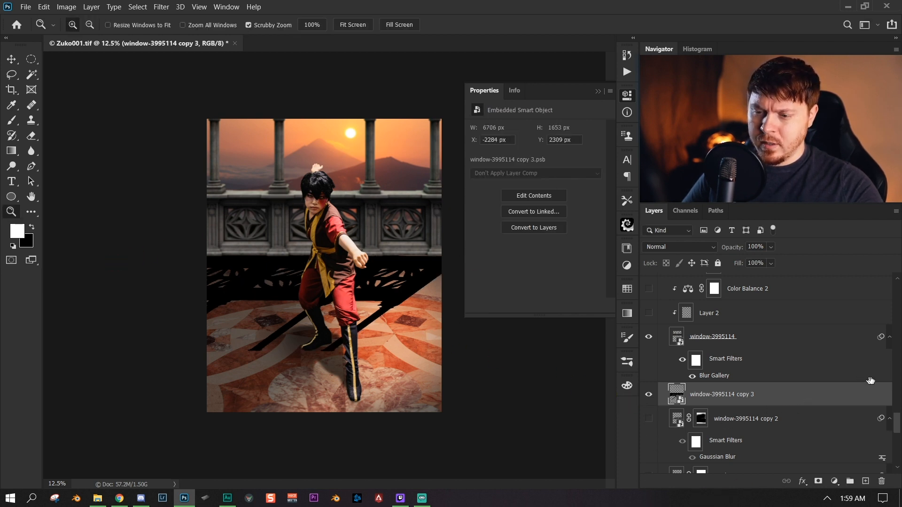
- Delete the window-3995114 copy 3 layer and show the two prepared balcony shadow layers, window-3995114 copy 2 and window-3995114 copy
drag(869, 396, 881, 481)
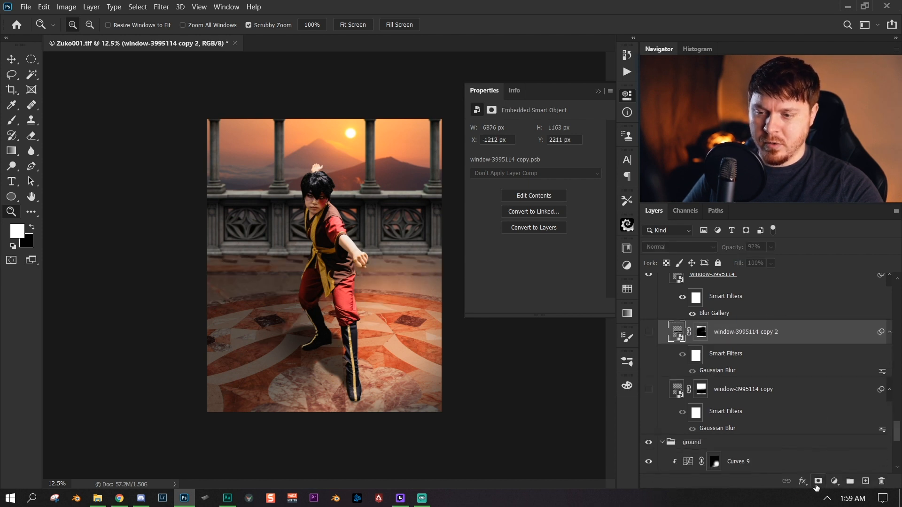
click(648, 332)
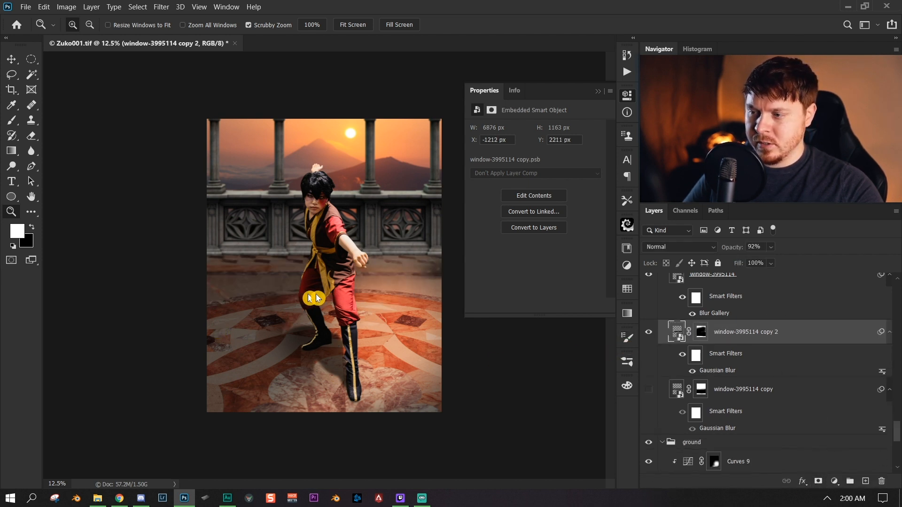
click(649, 390)
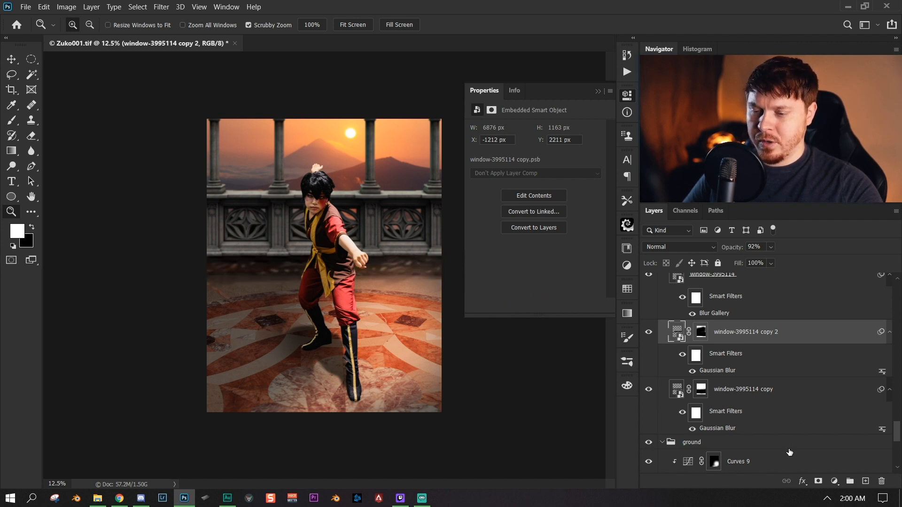
click(775, 390)
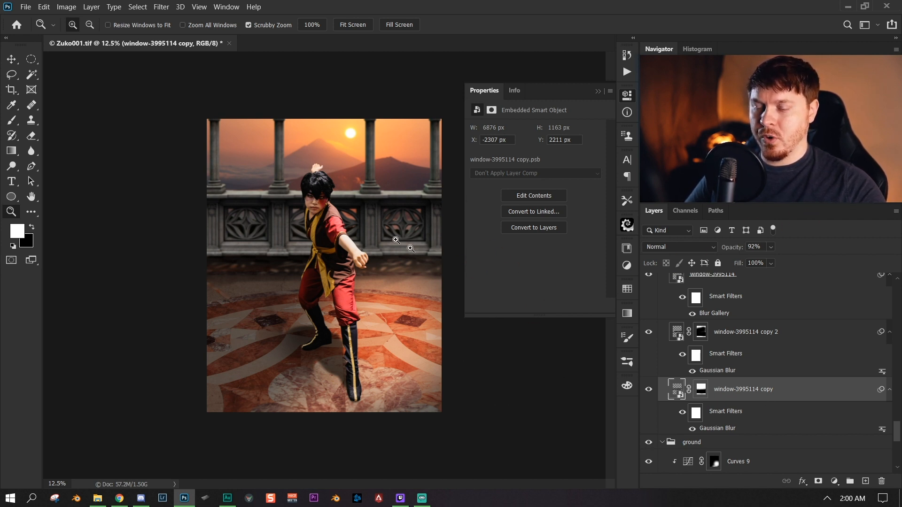
click(648, 390)
click(647, 390)
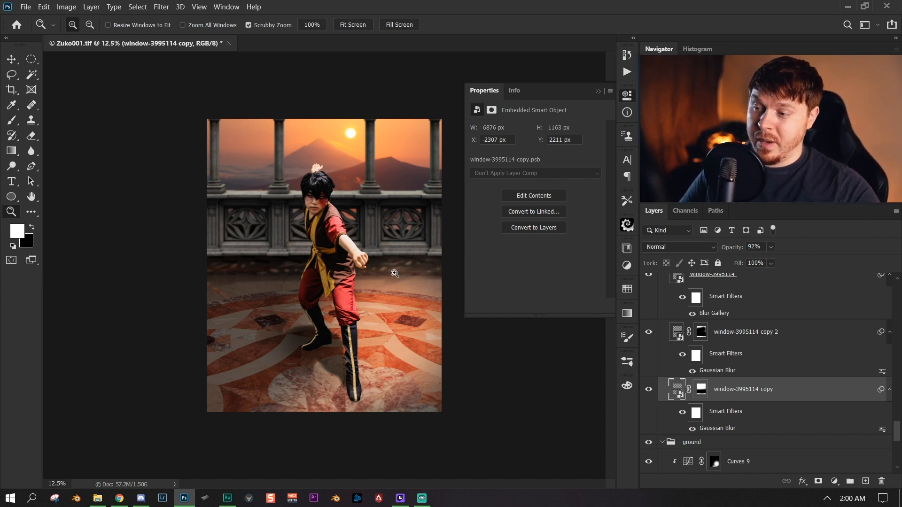
- Show Layer 2, the pixel layer clipped to the balcony, and select the window-3995114 balcony layer
click(723, 277)
scroll(741, 378, up, 5)
click(678, 389)
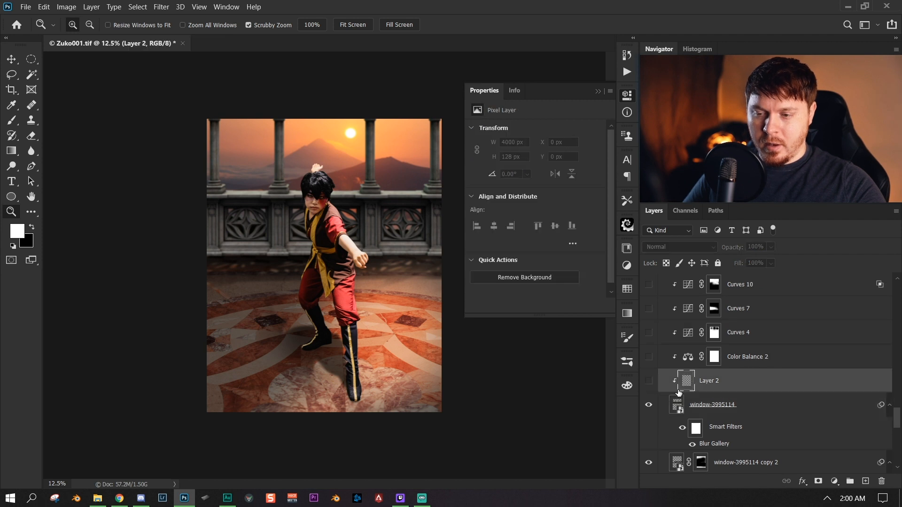
click(648, 382)
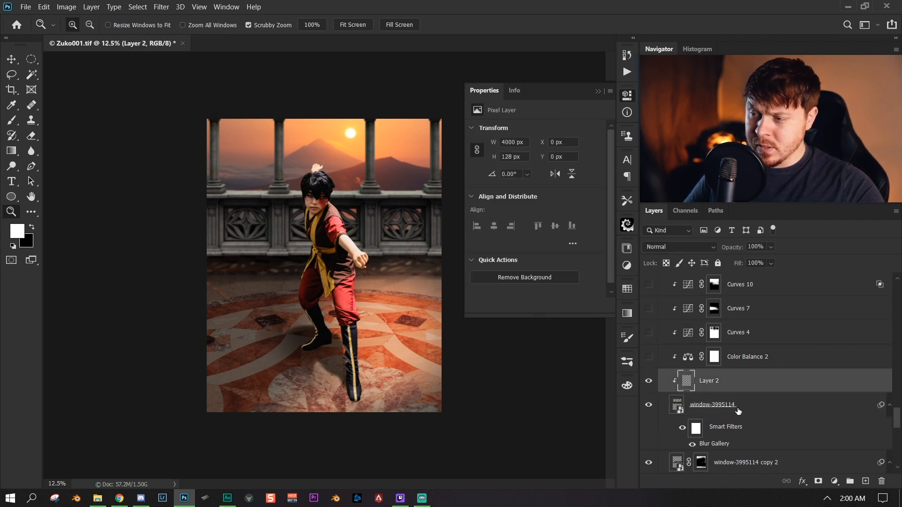
click(738, 410)
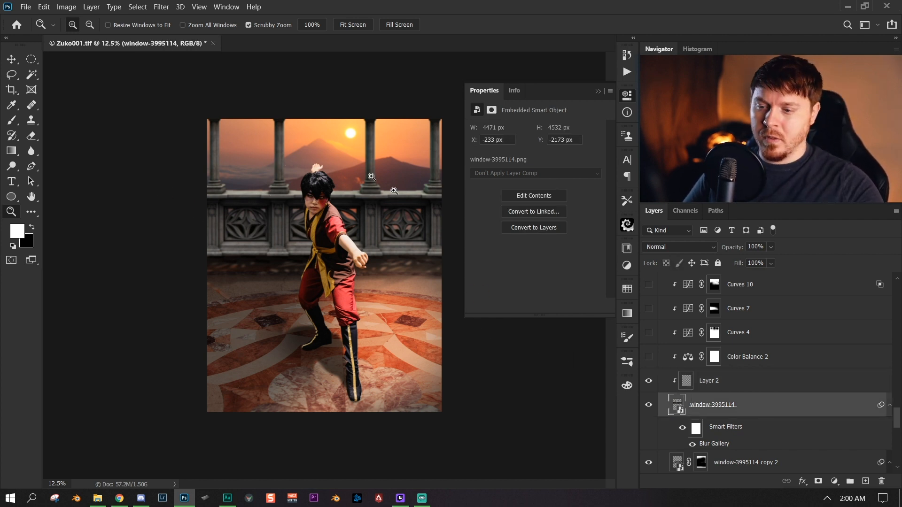
- Turn on the balcony's Color Balance 2 adjustment and compare the image with and without it
click(799, 358)
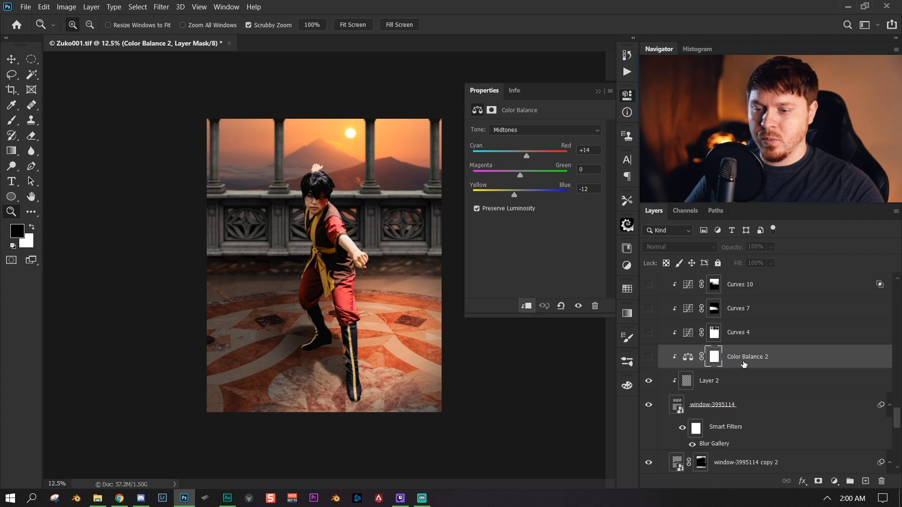
right_click(741, 343)
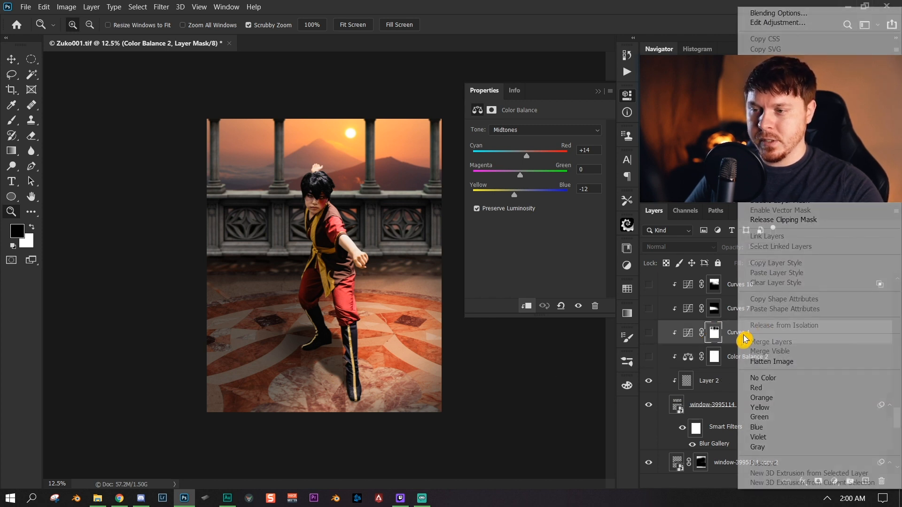
click(681, 353)
click(769, 359)
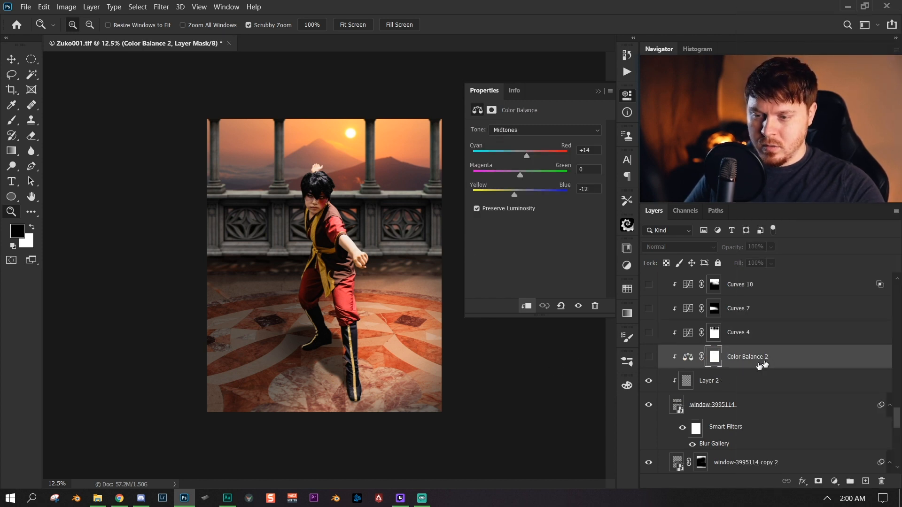
click(649, 358)
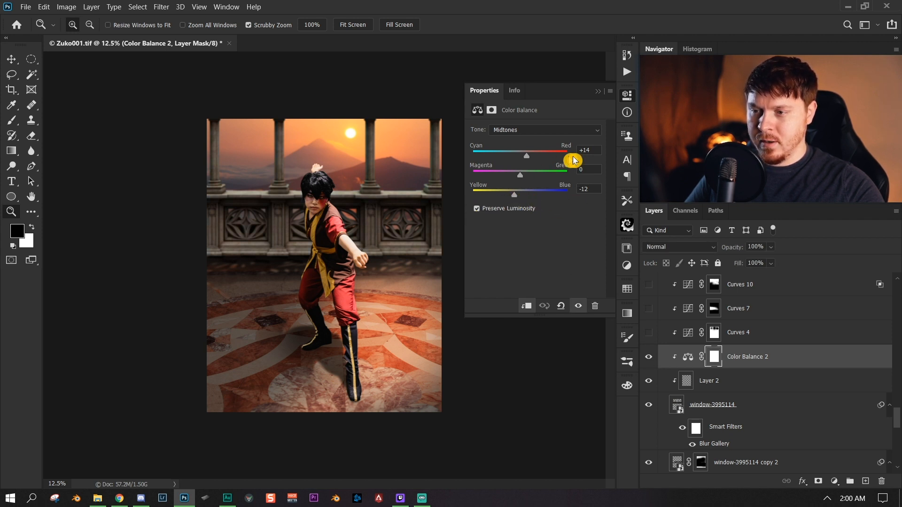
click(651, 358)
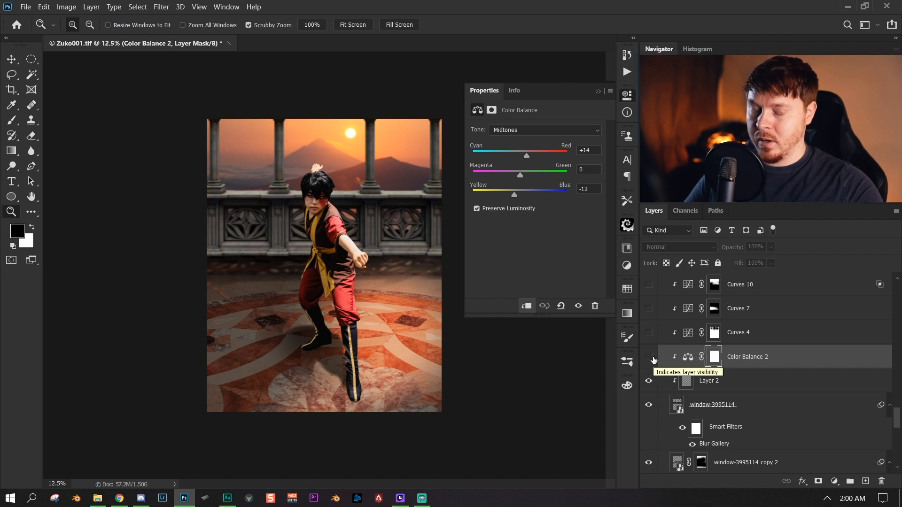
click(648, 357)
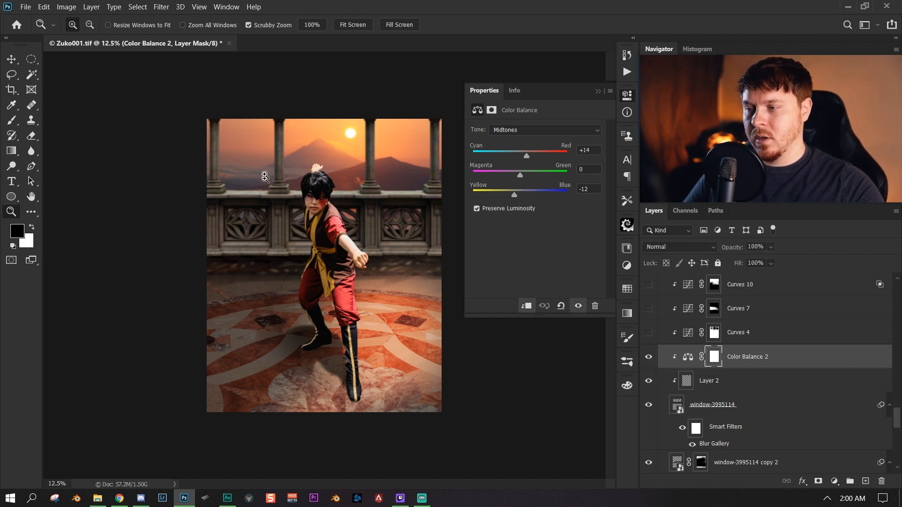
- Turn on the Curves 4 and Curves 7 adjustments on the balcony, comparing the image with and without Curves 7
click(716, 339)
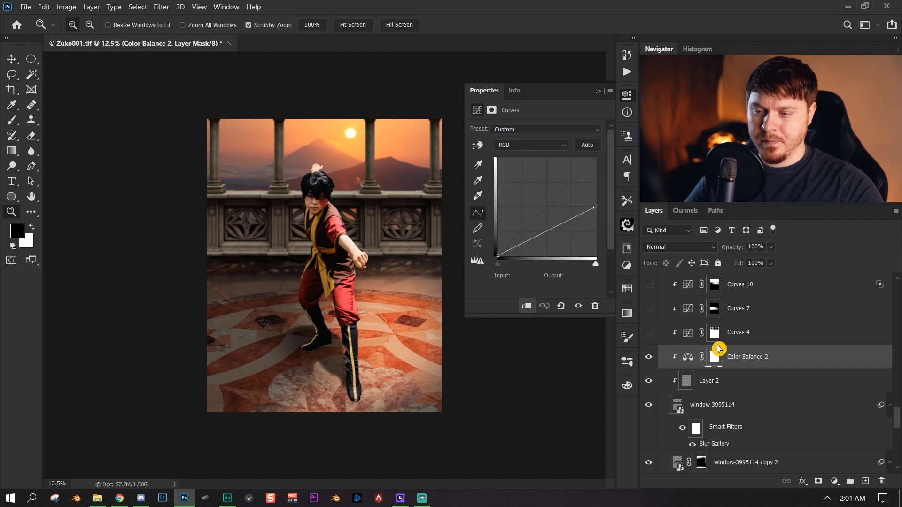
click(649, 334)
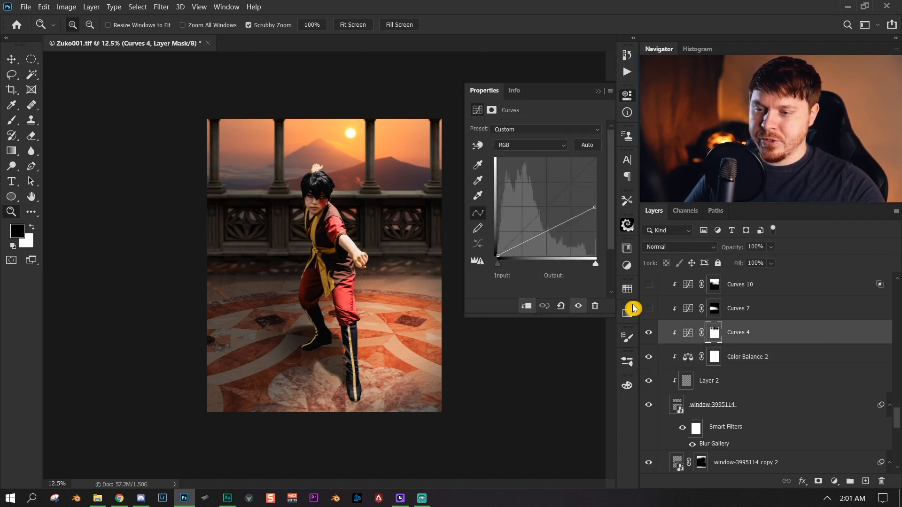
click(648, 309)
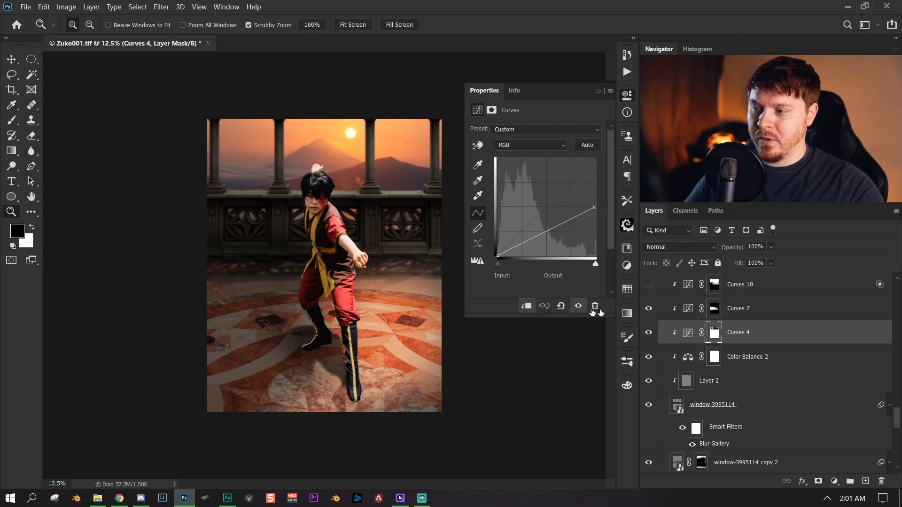
click(779, 310)
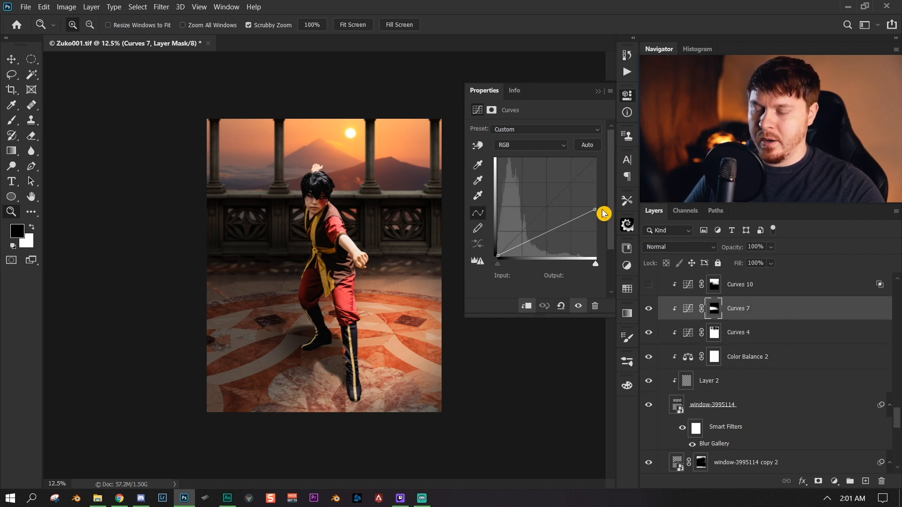
click(648, 309)
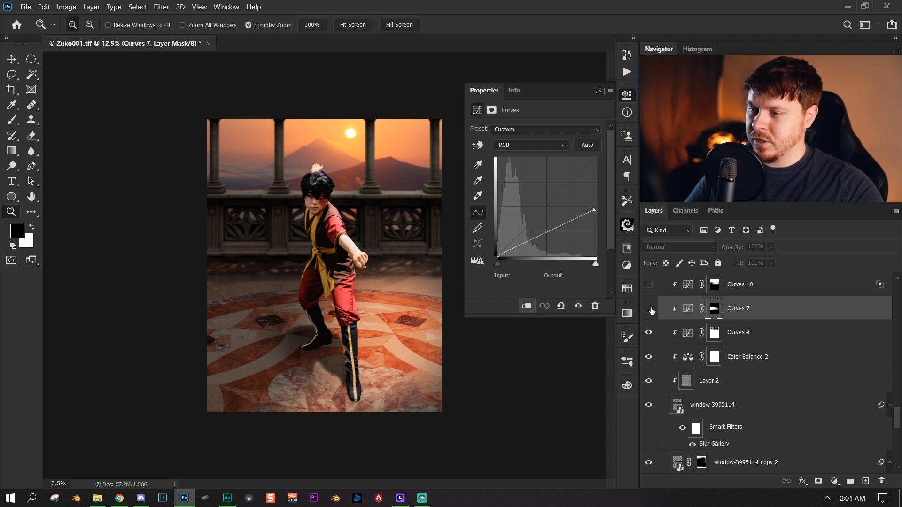
click(650, 310)
click(650, 310)
click(650, 309)
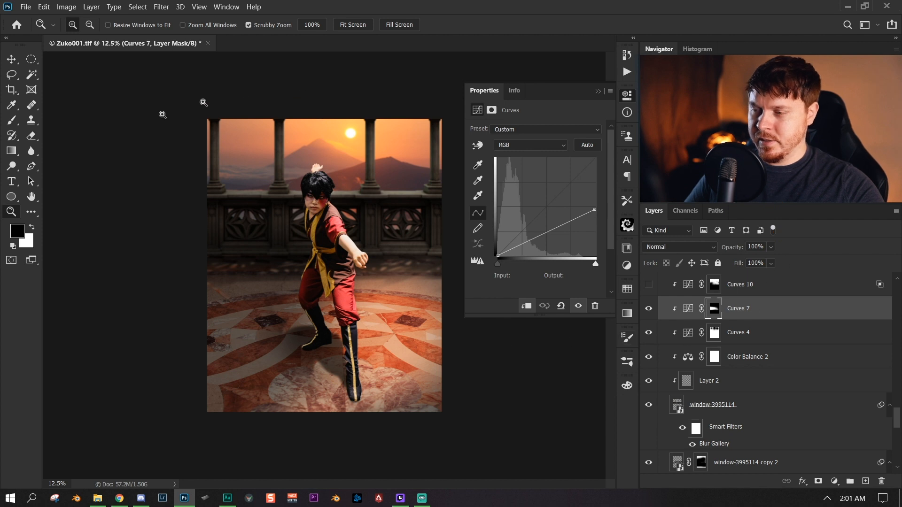
- Turn on the Curves 10 adjustment in the balcony group and select its curve for inspection
scroll(775, 331, up, 2)
click(773, 342)
click(651, 339)
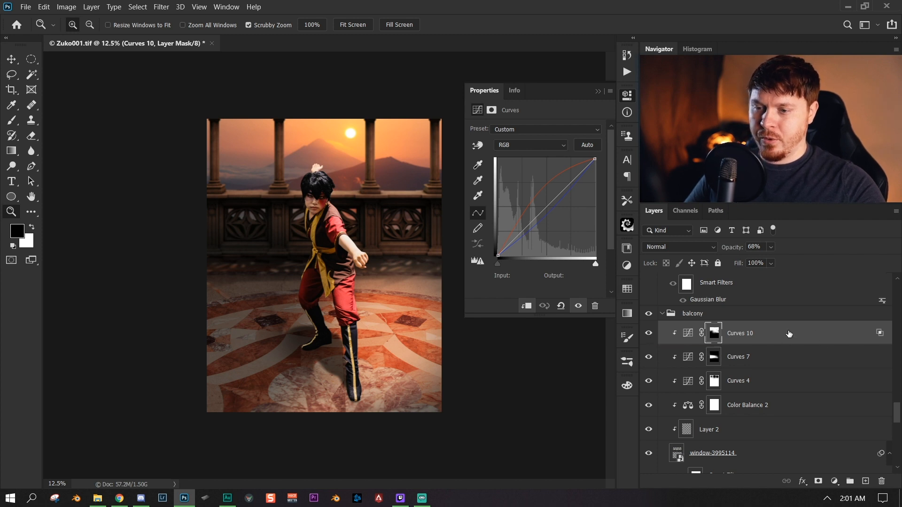
click(687, 333)
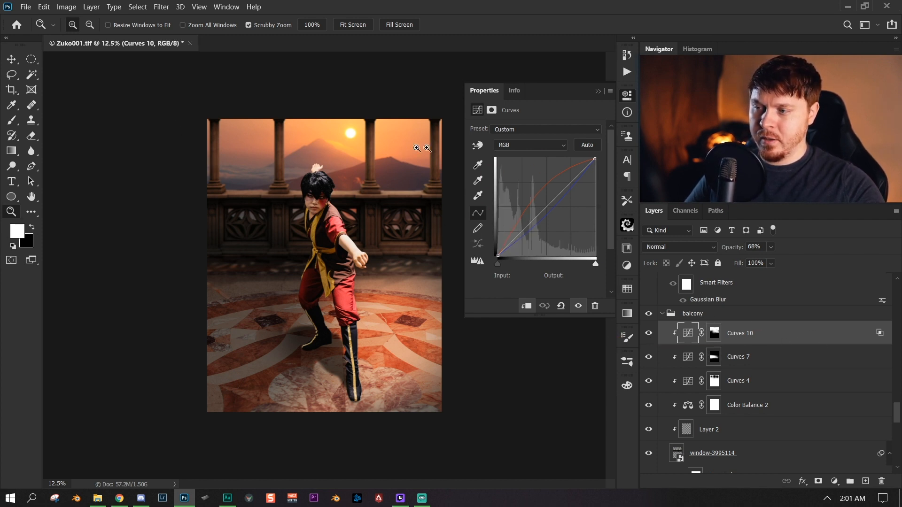
- Examine the individual color channel curves of Curves 10 and compare the balcony with and without the adjustment
click(558, 145)
click(535, 156)
click(536, 145)
click(539, 181)
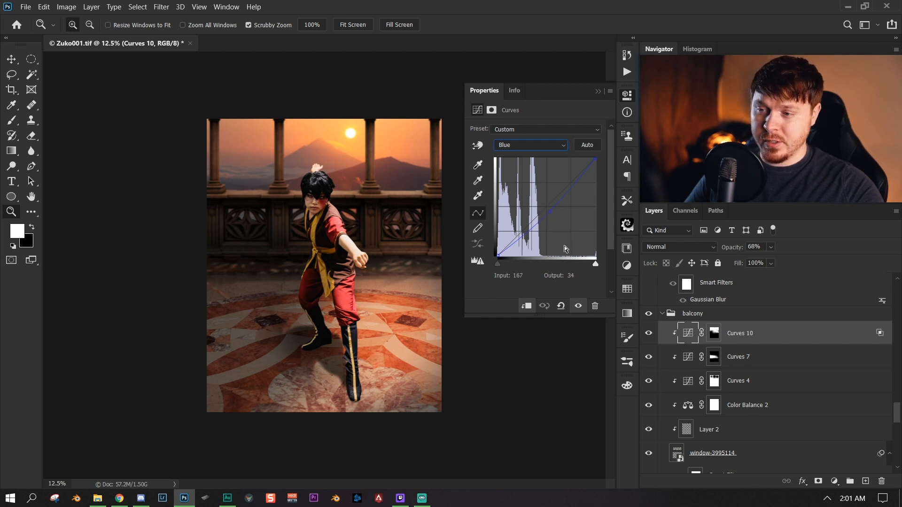
click(556, 146)
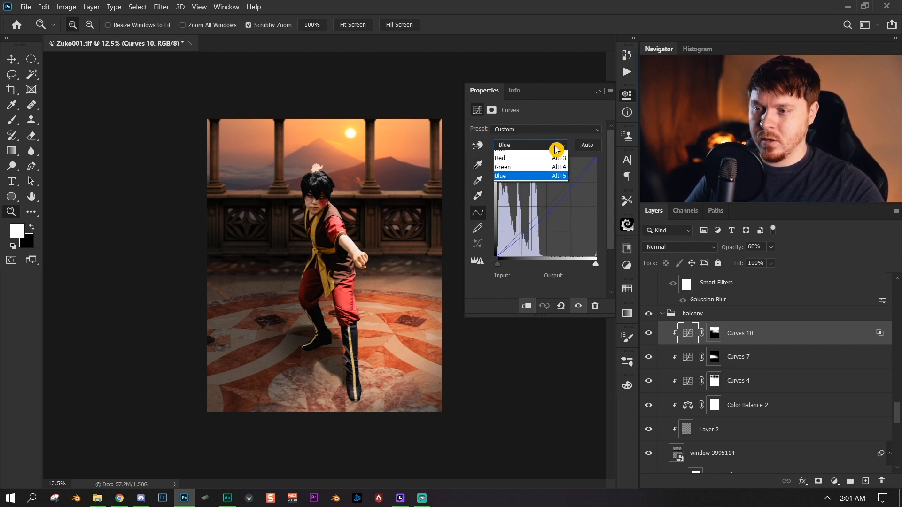
click(536, 172)
click(536, 147)
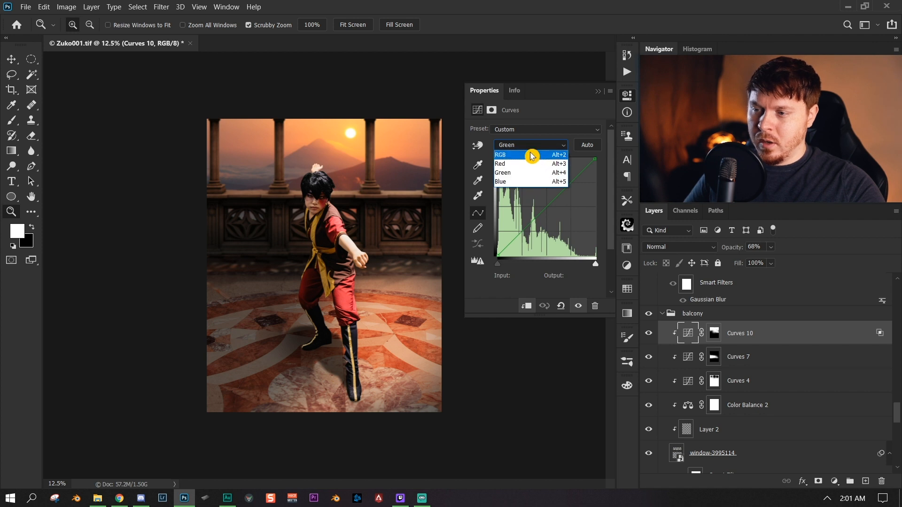
click(531, 156)
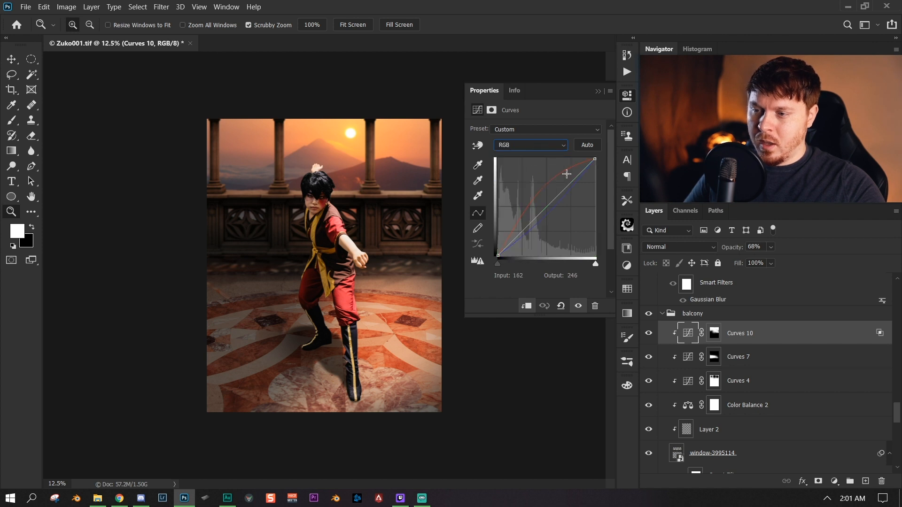
click(651, 332)
click(651, 333)
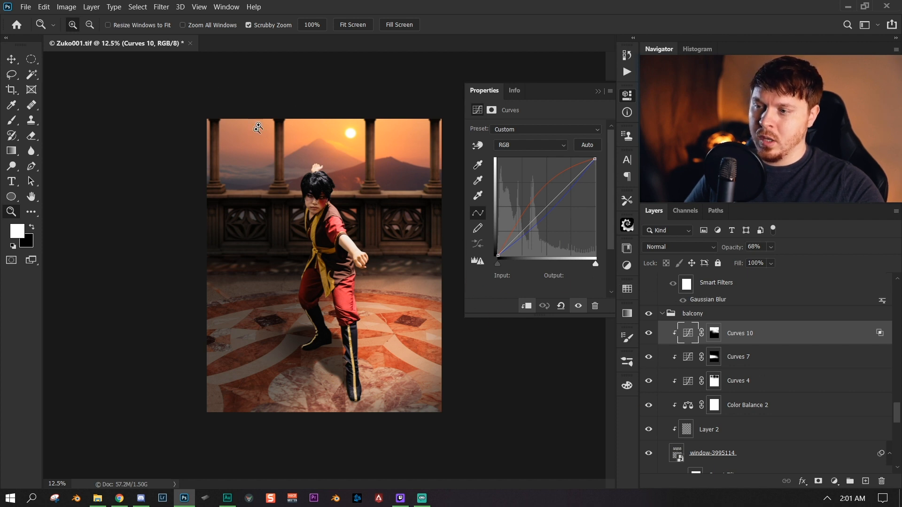
click(486, 302)
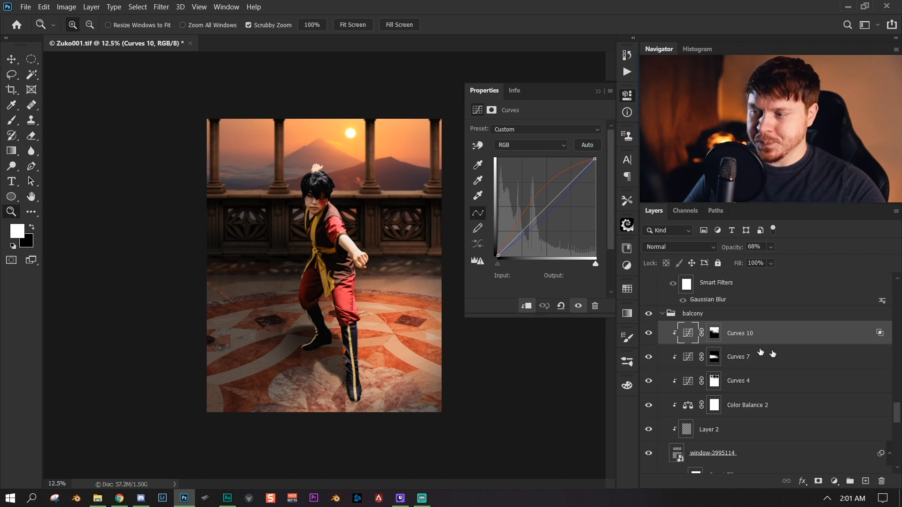
- Collapse the balcony group and show Layer 1, the figure's shadow on the floor
scroll(712, 317, up, 3)
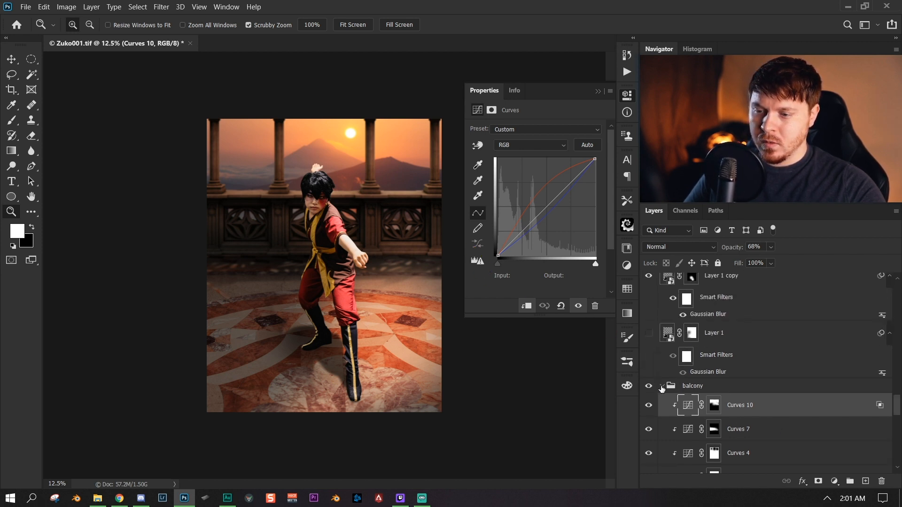
click(661, 386)
click(734, 353)
click(649, 357)
click(651, 357)
click(651, 357)
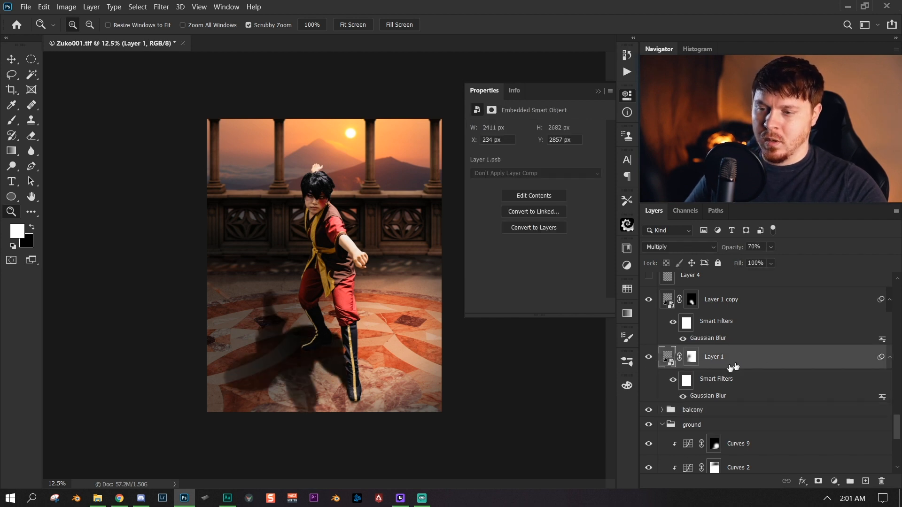
- Check the effect of the Layer 1 shadow and select the Layer 1 copy shadow layer above it
scroll(723, 329, up, 1)
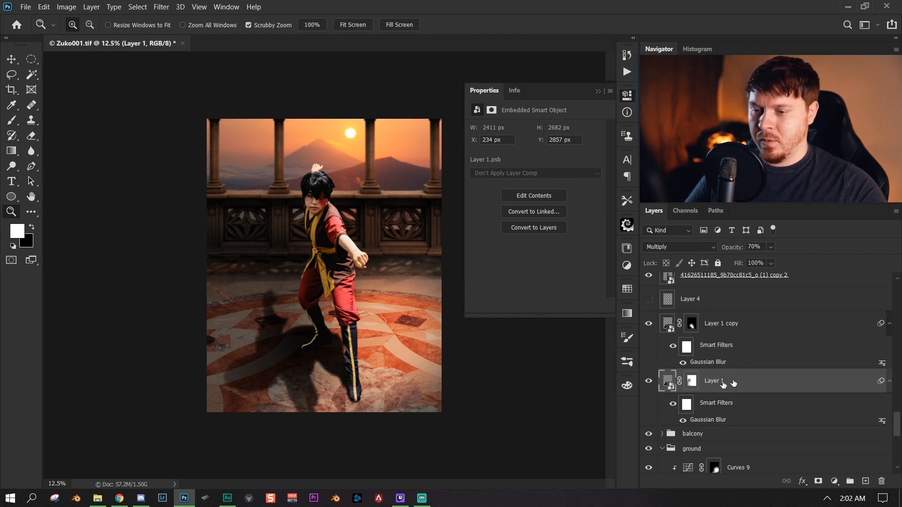
click(648, 382)
click(660, 328)
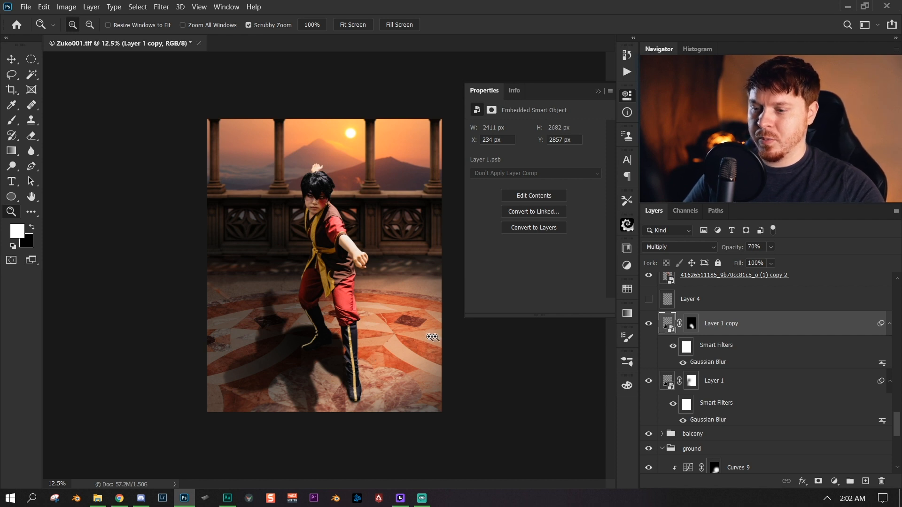
- Show Layer 4 beneath the figure and the clipped Layer 3 above it
scroll(672, 415, up, 2)
click(695, 350)
click(649, 347)
scroll(694, 380, up, 2)
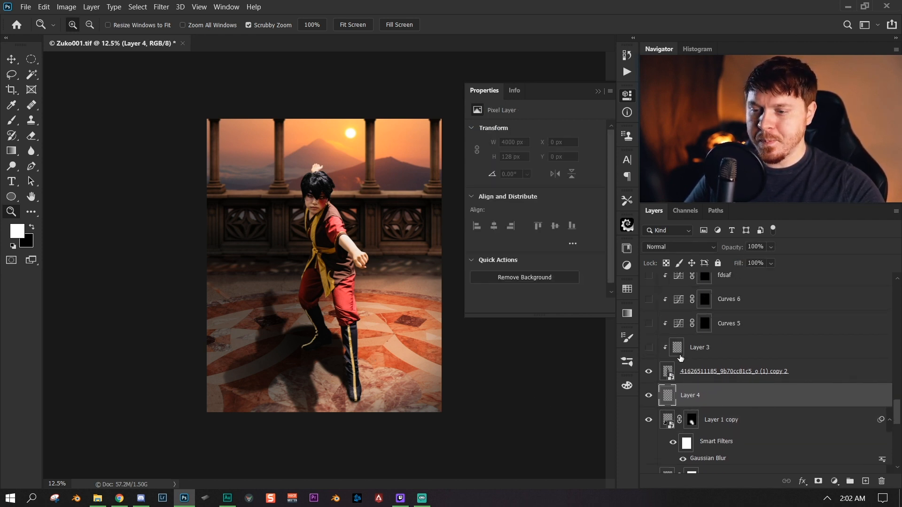
click(649, 348)
scroll(288, 205, up, 5)
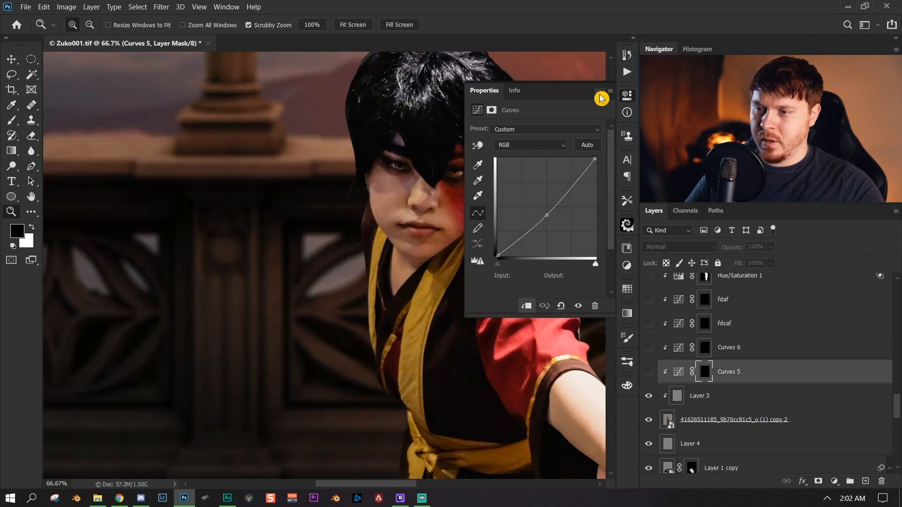
- Examine the figure's face and hair up close and in the full composite, with the Curves 5 adjustment selected
click(599, 92)
drag(471, 228, 405, 291)
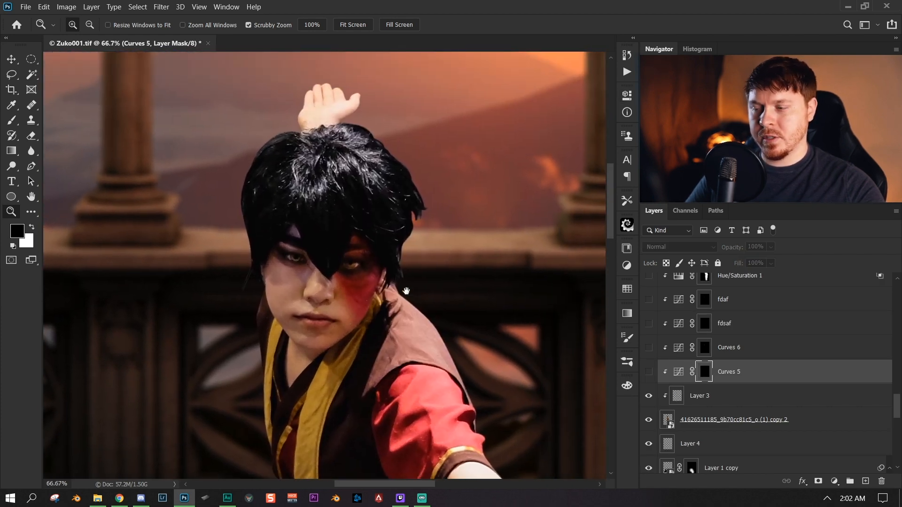
scroll(422, 313, down, 2)
scroll(403, 323, up, 2)
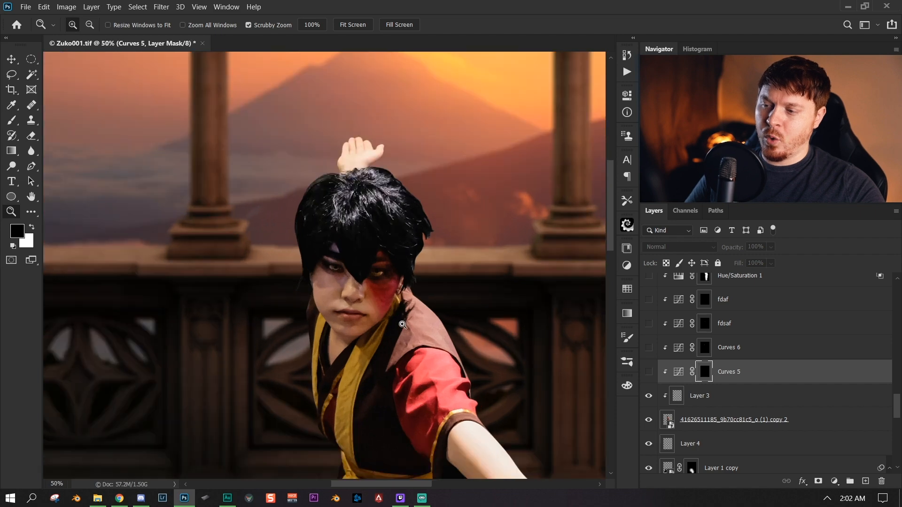
scroll(436, 289, down, 2)
scroll(411, 322, up, 1)
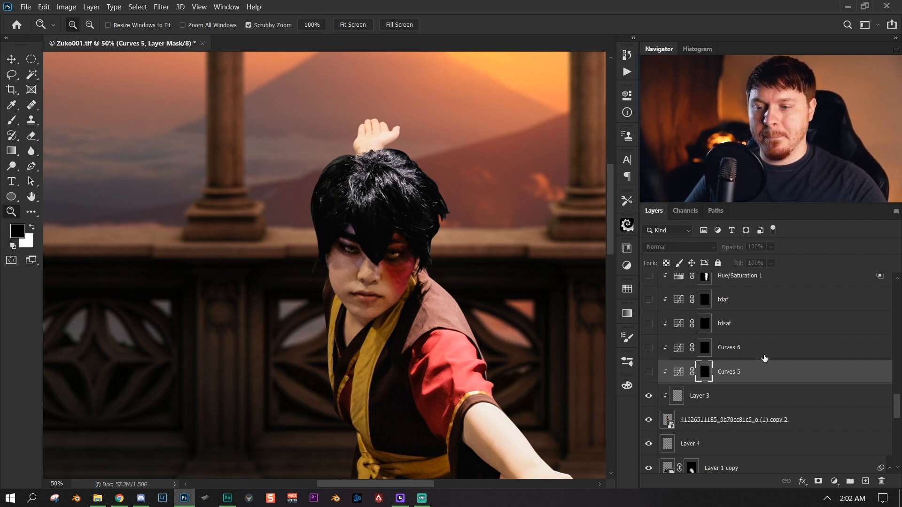
click(679, 373)
click(444, 281)
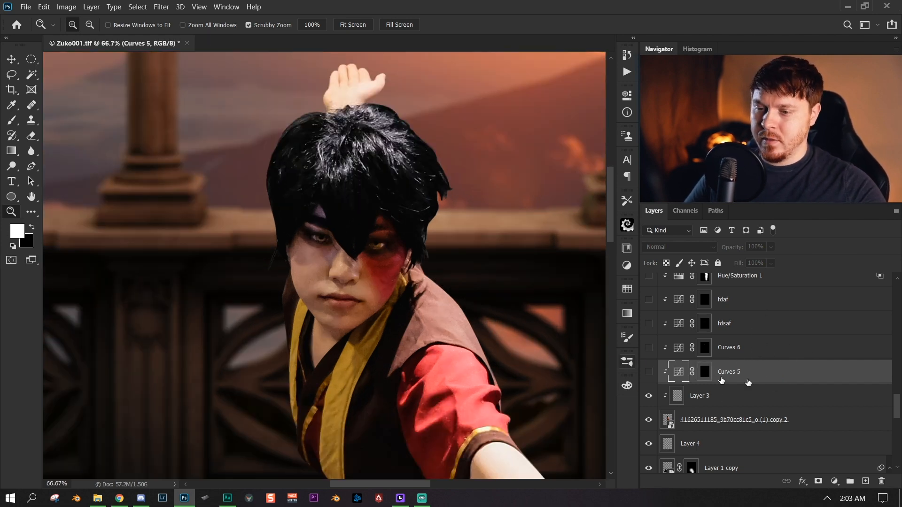
drag(403, 284, 327, 325)
click(306, 240)
click(306, 195)
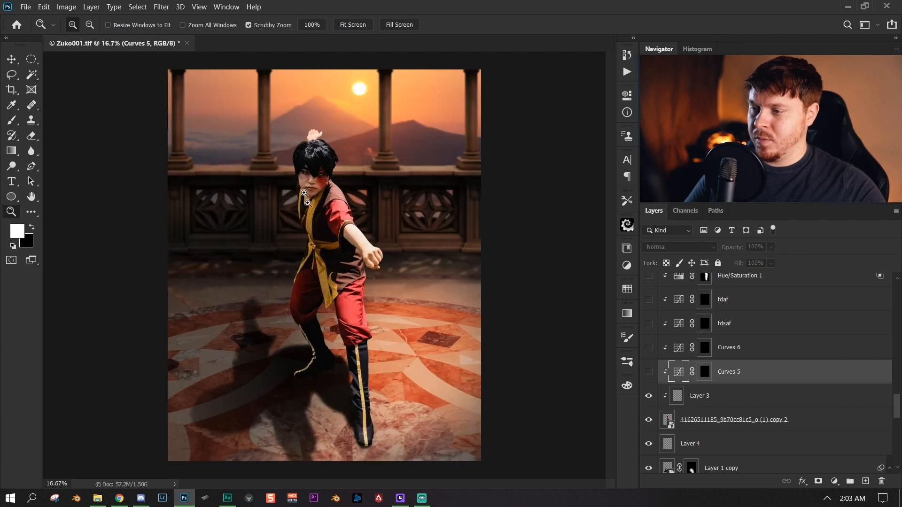
drag(302, 134, 343, 178)
click(343, 180)
click(346, 333)
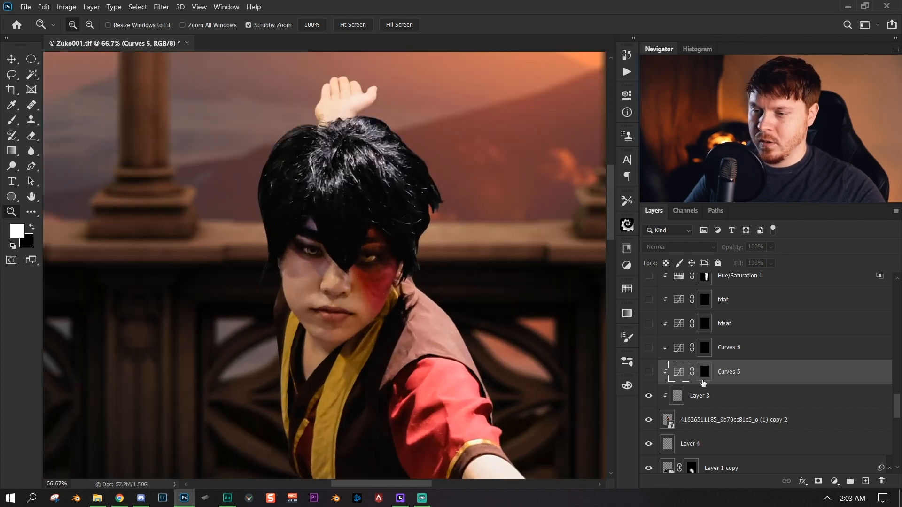
- Turn on Curves 5, Curves 6, fdsaf and fdaf above the figure and inspect their curves
drag(653, 382, 648, 324)
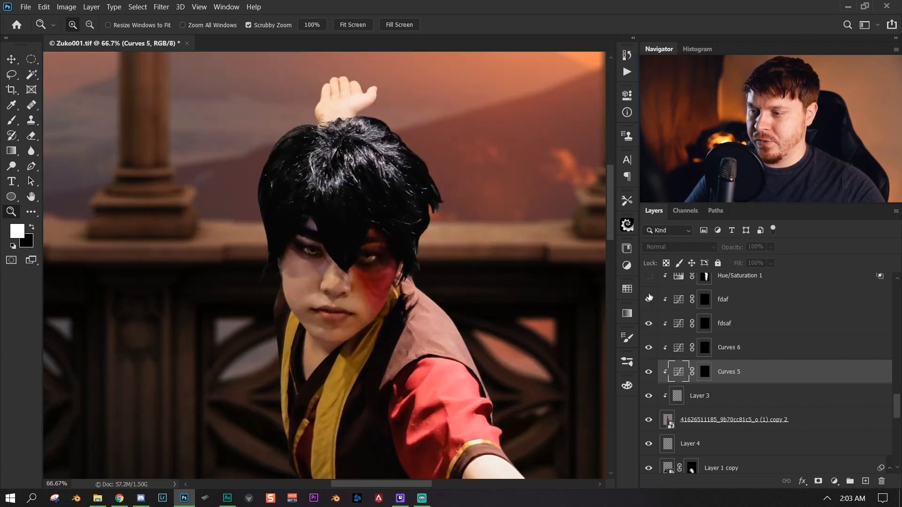
click(649, 298)
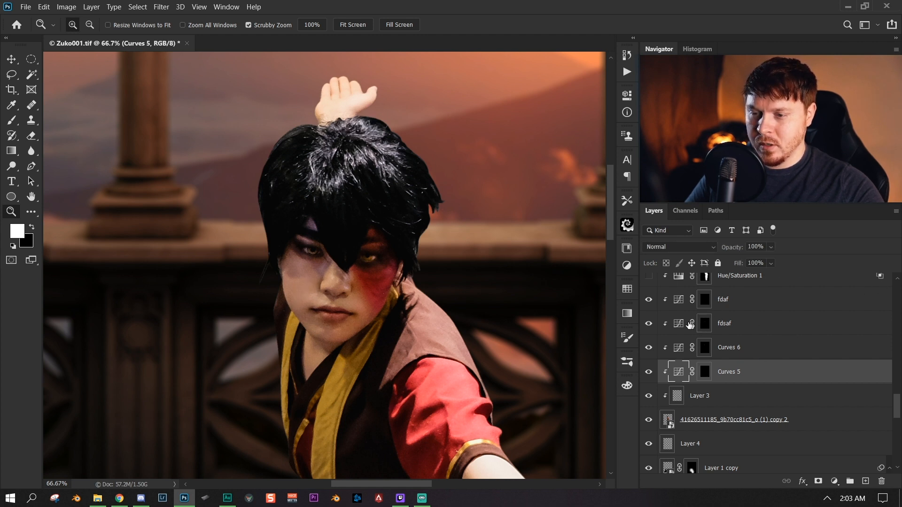
double_click(679, 373)
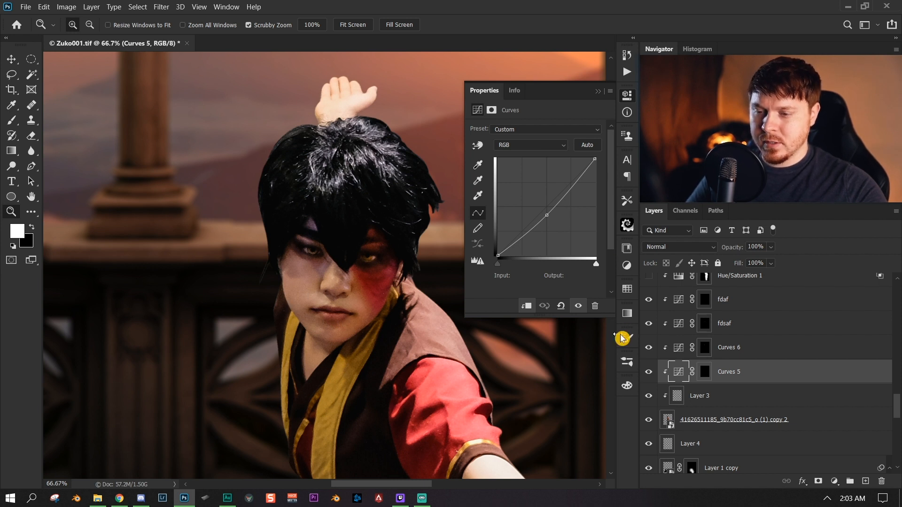
click(705, 348)
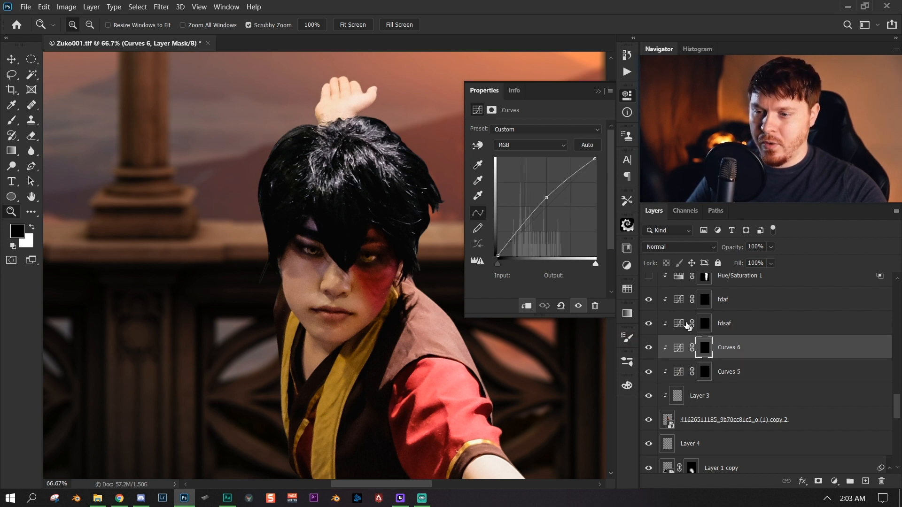
click(684, 317)
click(666, 299)
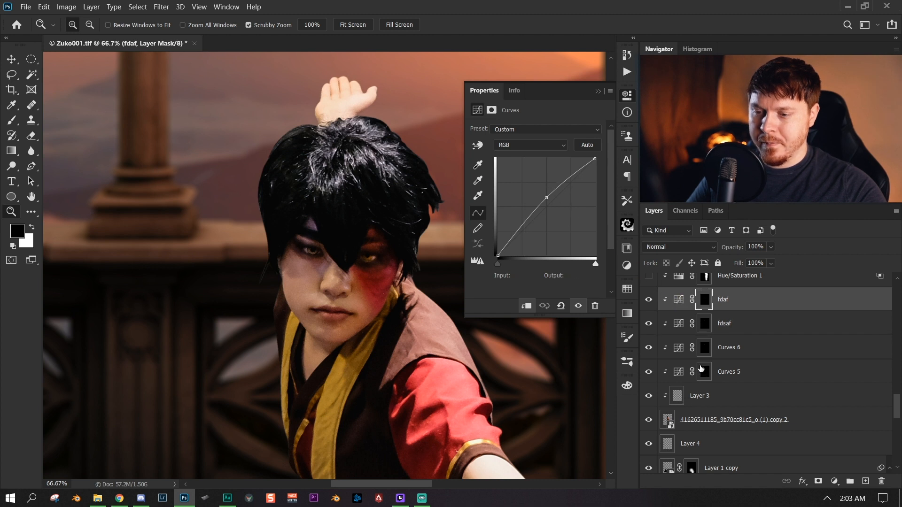
- Select the Curves 6 mask and set up the Brush tool with 4% flow and a size of 80
click(702, 346)
key(b)
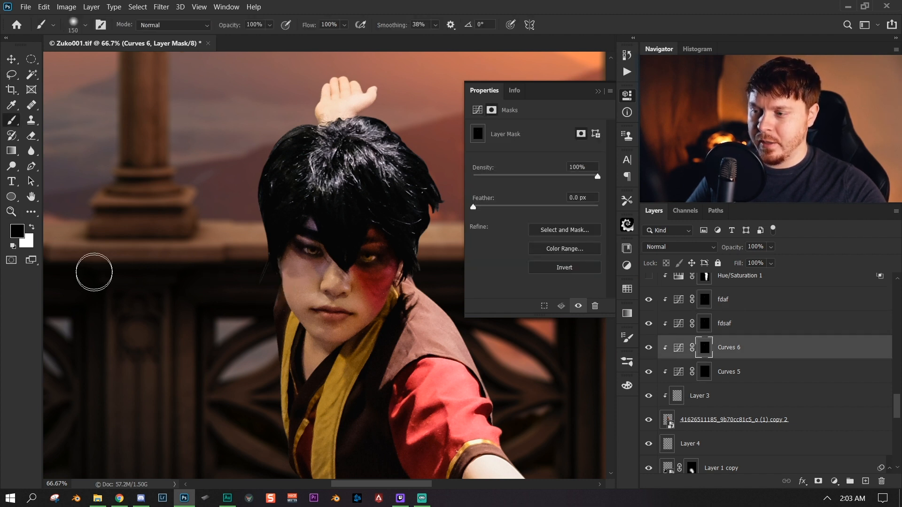
click(336, 23)
text(4)
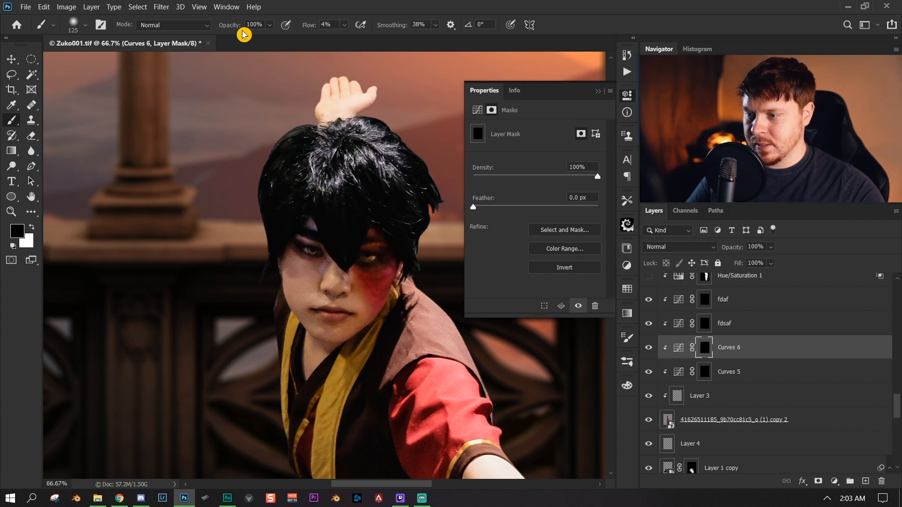
key(bracketleft)
key(bracketleft)
key(bracketleft)
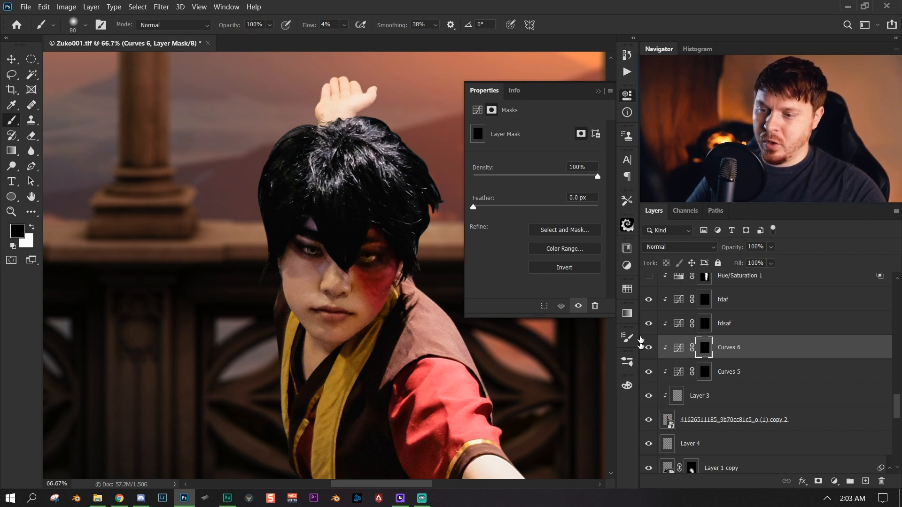
- Compare the figure with and without the four curves adjustments, up close and in the full composite
click(648, 371)
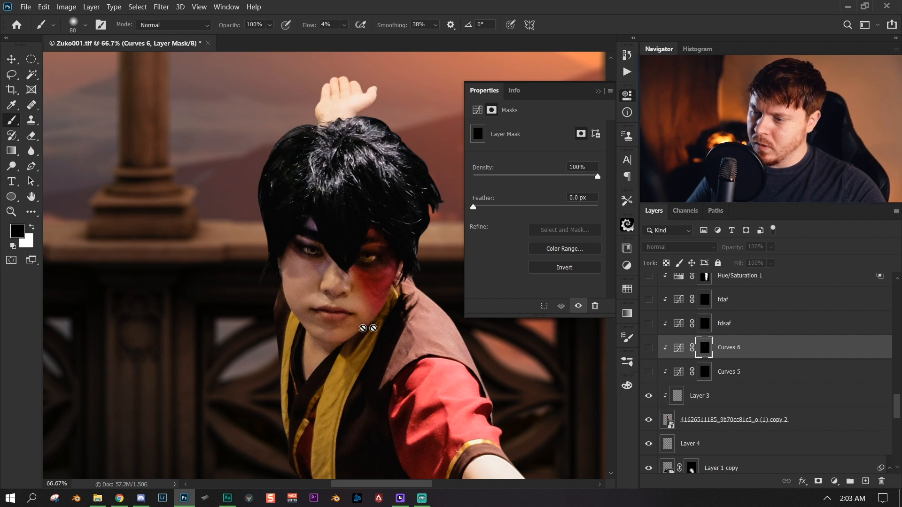
drag(649, 376, 655, 308)
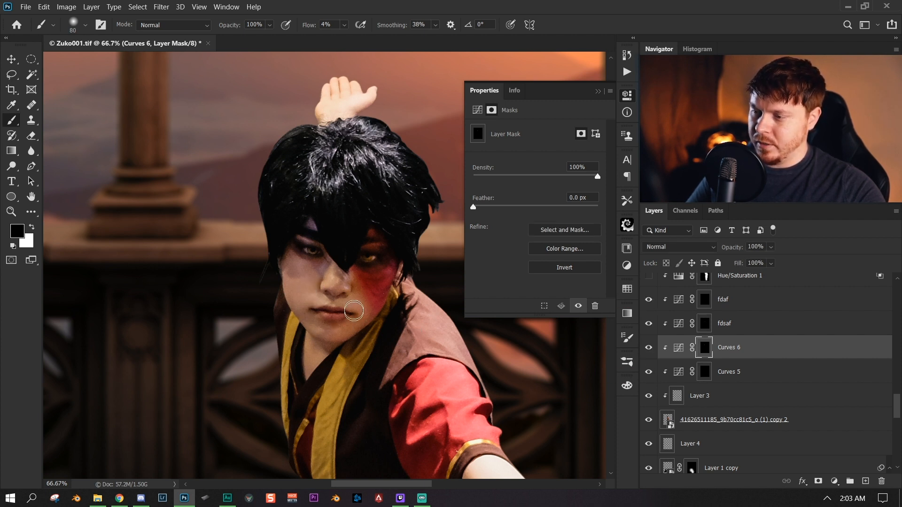
key(z)
mouse_move(354, 303)
mouse_down()
mouse_move(339, 340)
mouse_move(319, 328)
mouse_move(334, 244)
mouse_move(324, 216)
mouse_move(329, 174)
mouse_move(353, 292)
mouse_move(289, 344)
mouse_move(313, 295)
mouse_up()
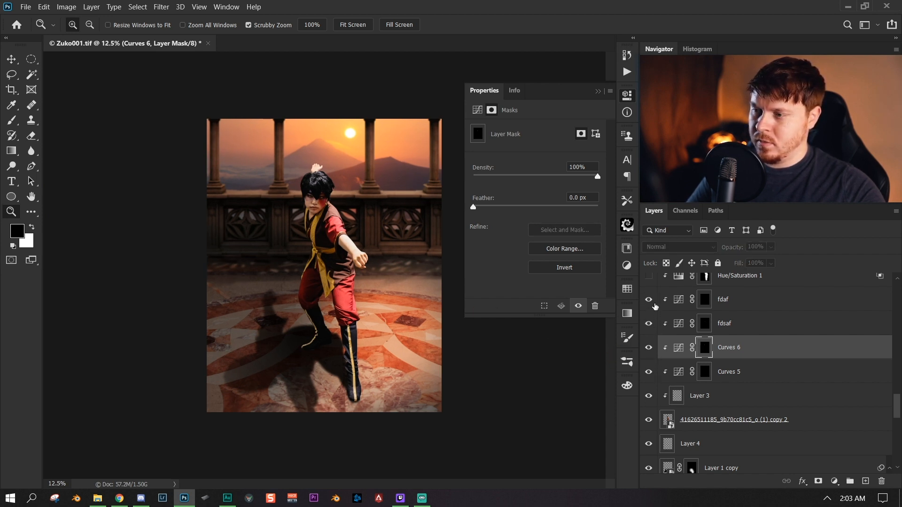
drag(308, 195, 328, 218)
drag(353, 245, 310, 369)
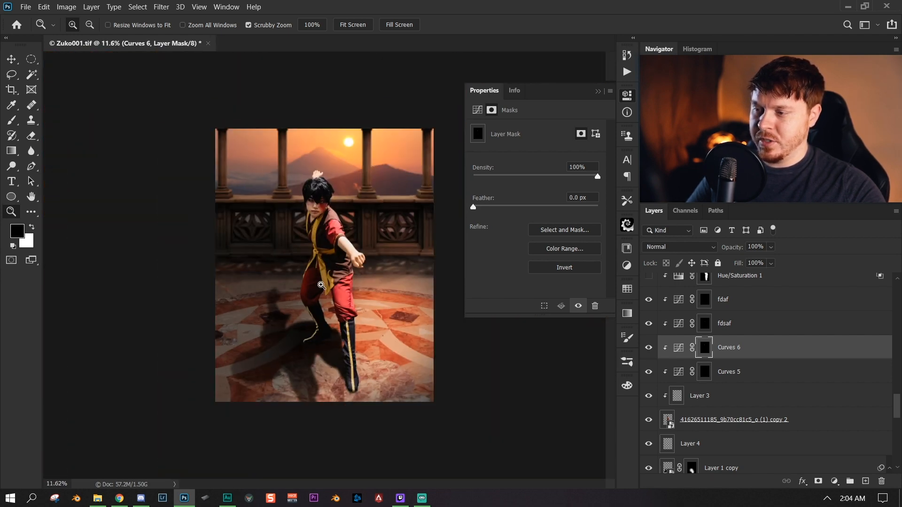
click(321, 286)
- Turn on the Hue/Saturation 1 adjustment above the curves and compare the figure with and without it
scroll(775, 360, up, 1)
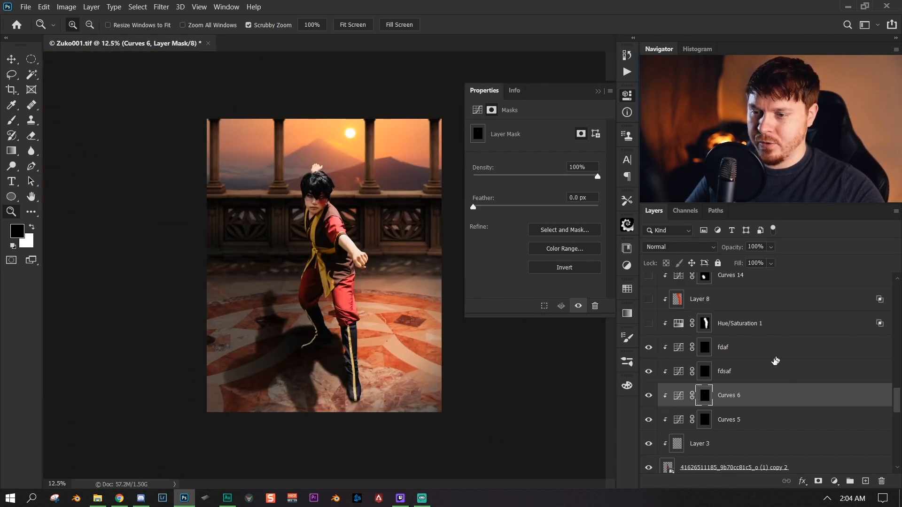
click(770, 329)
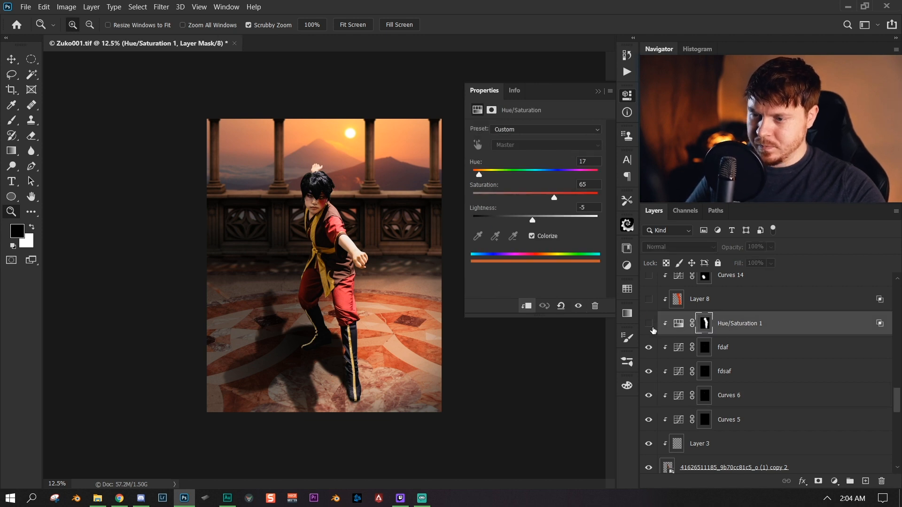
click(649, 324)
click(650, 325)
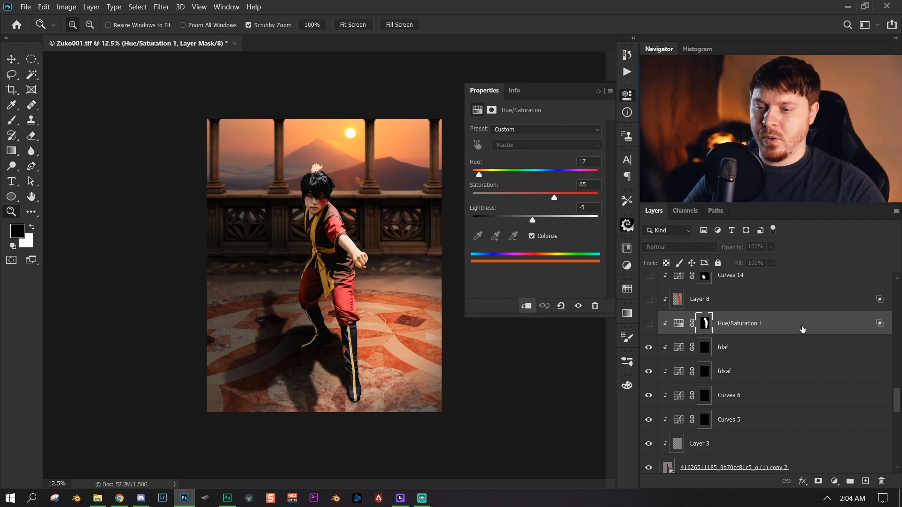
click(678, 323)
click(649, 326)
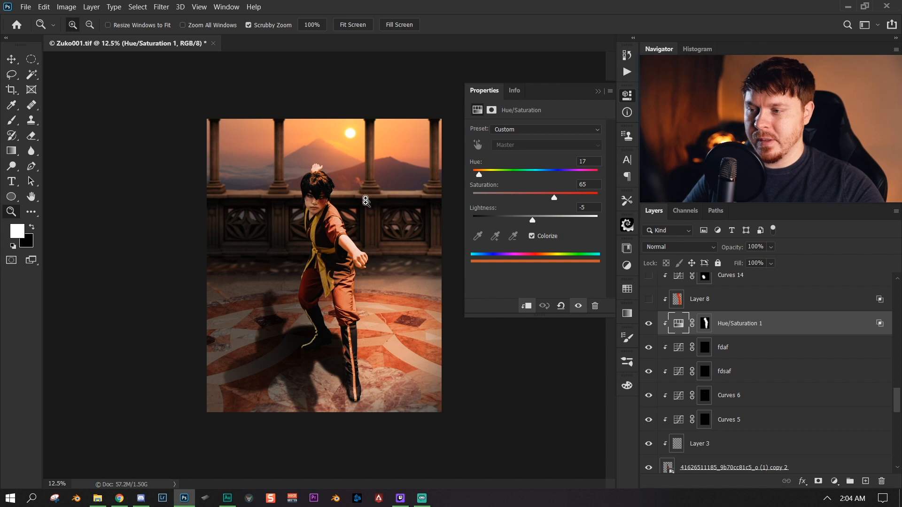
click(648, 325)
click(579, 305)
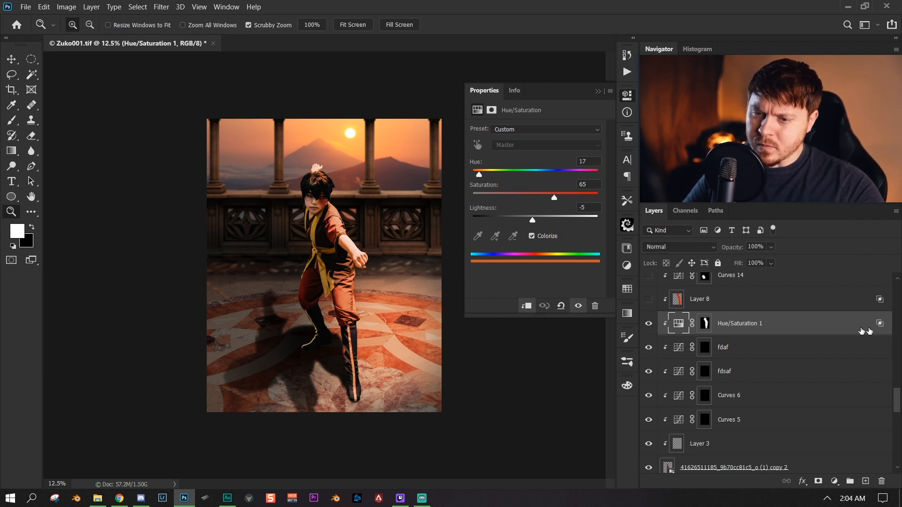
- Reset the Underlying Layer Blend If blacks of Hue/Saturation 1, split them to 22 / 101, and apply the layer style
double_click(809, 327)
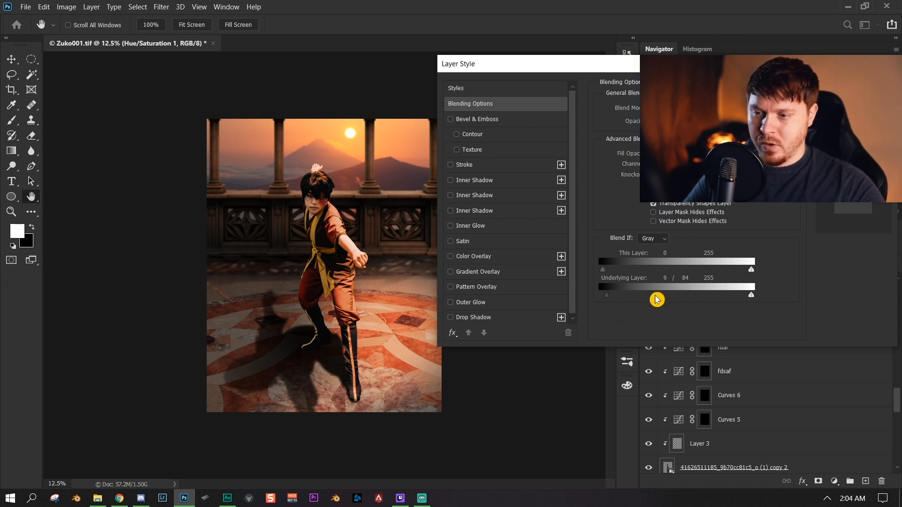
drag(656, 299, 469, 292)
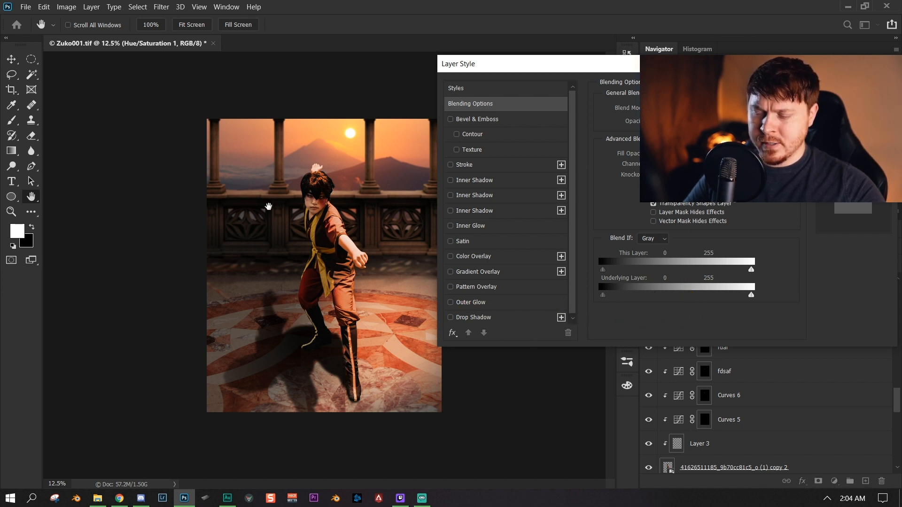
scroll(322, 175, up, 4)
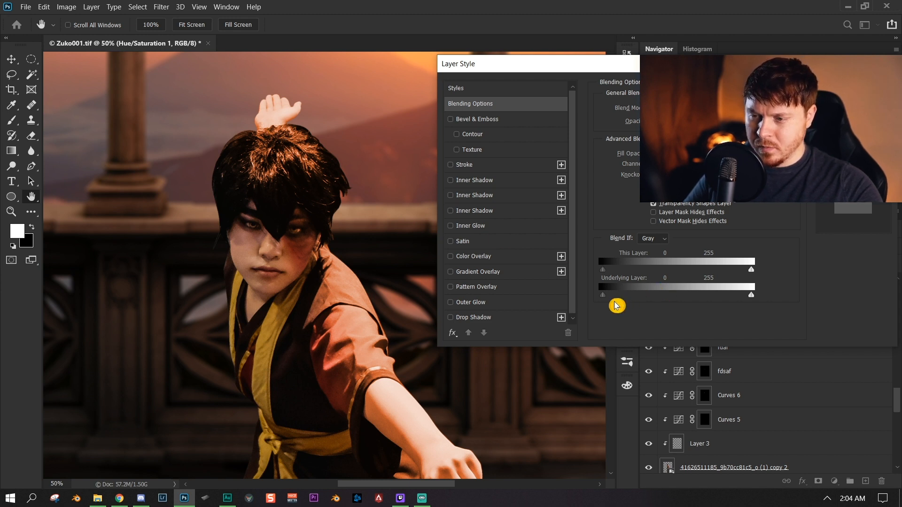
drag(609, 300, 671, 298)
drag(606, 294, 617, 297)
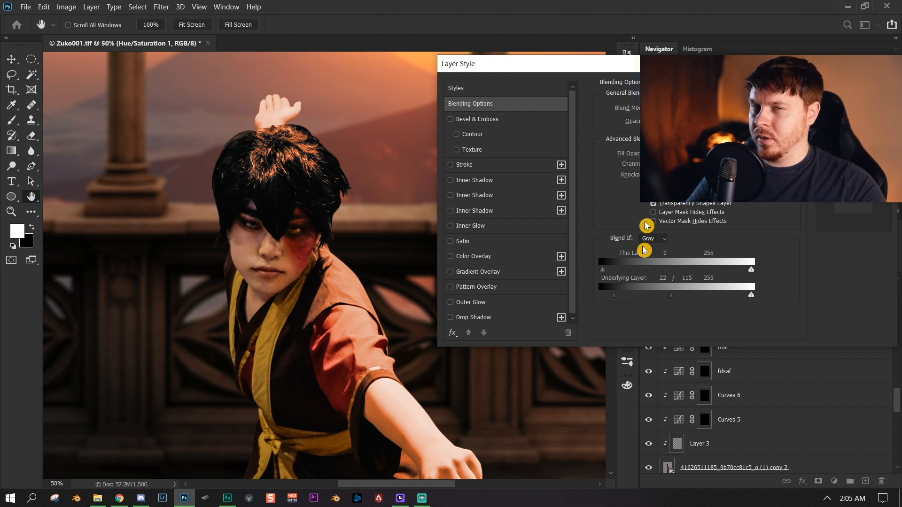
drag(671, 296, 663, 300)
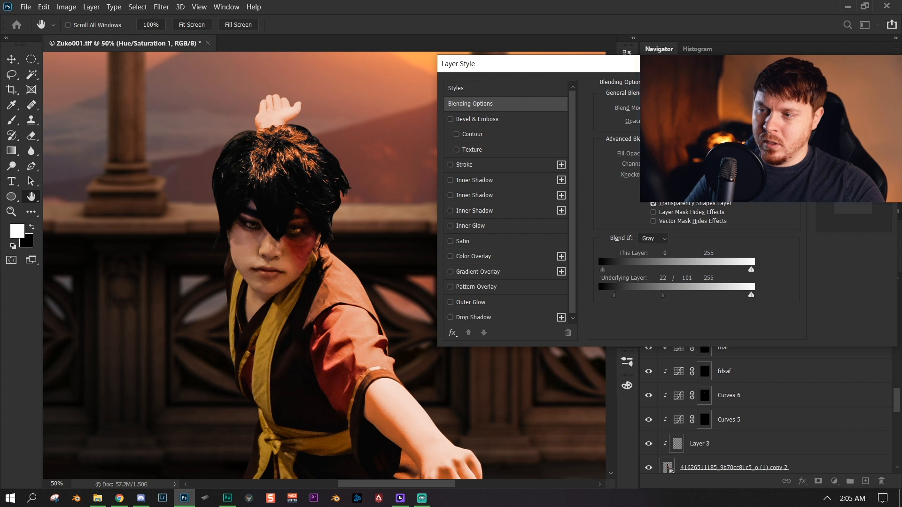
click(853, 87)
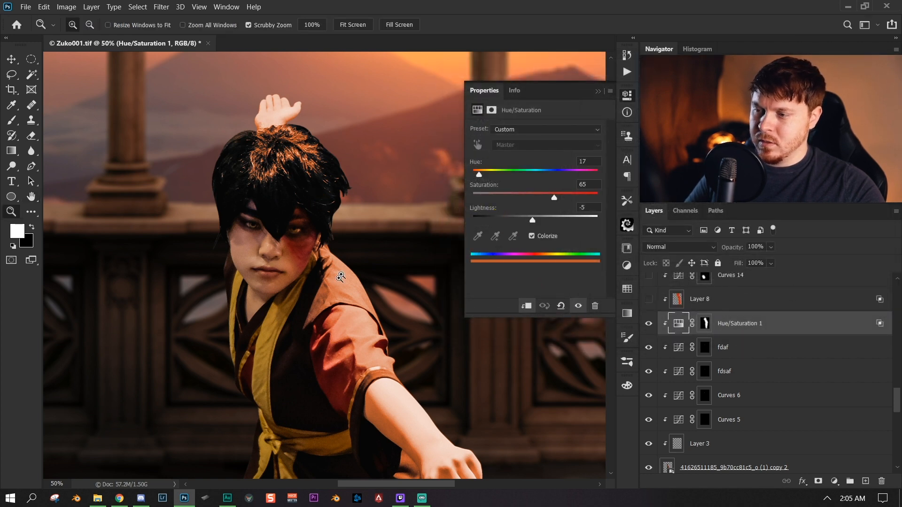
- Turn on Layer 8 above the Hue/Saturation 1 adjustment and review its blend mode and layer style options
drag(349, 259, 307, 324)
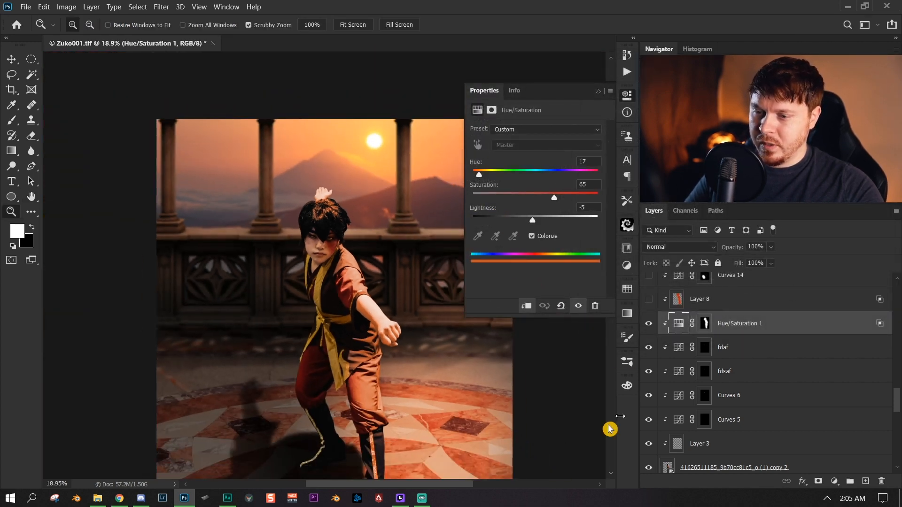
click(725, 300)
click(649, 300)
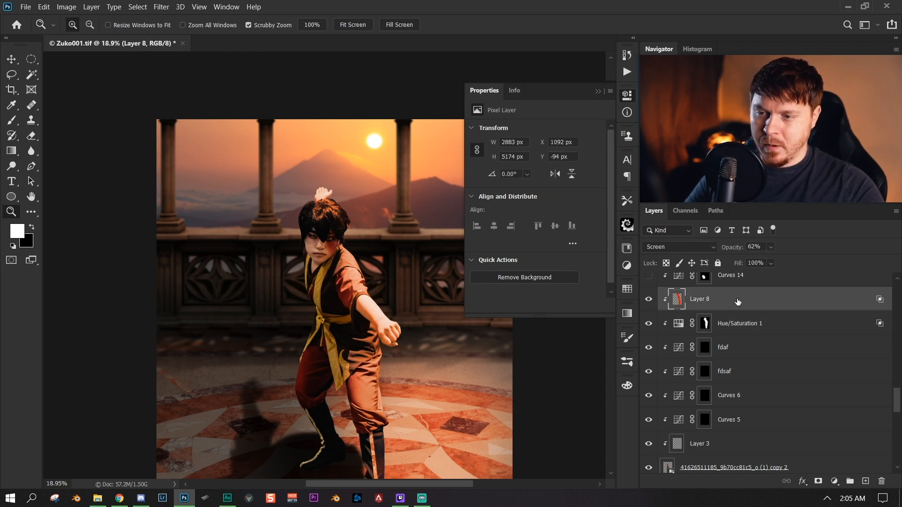
drag(378, 276, 338, 167)
click(339, 166)
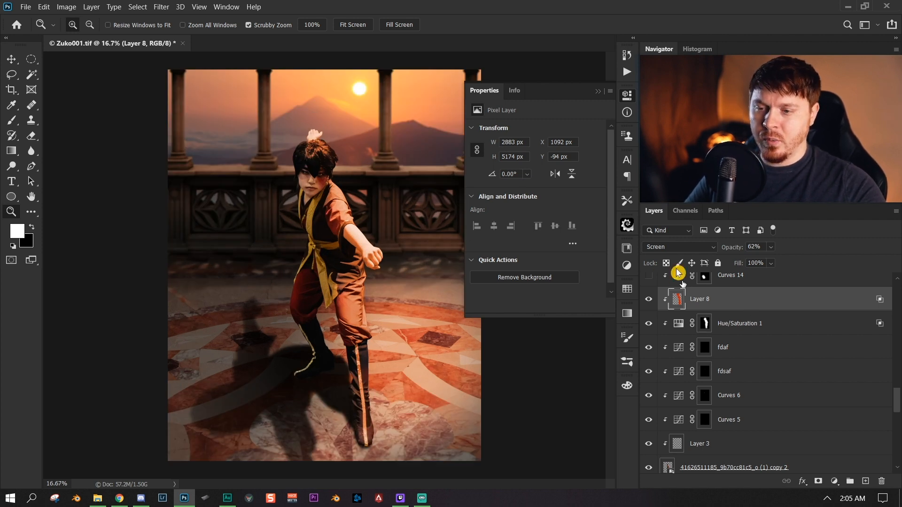
click(696, 254)
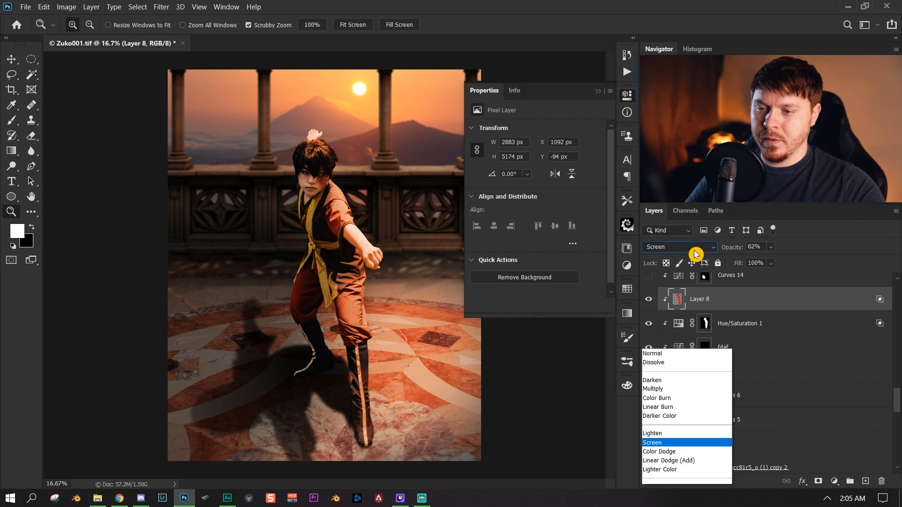
click(690, 294)
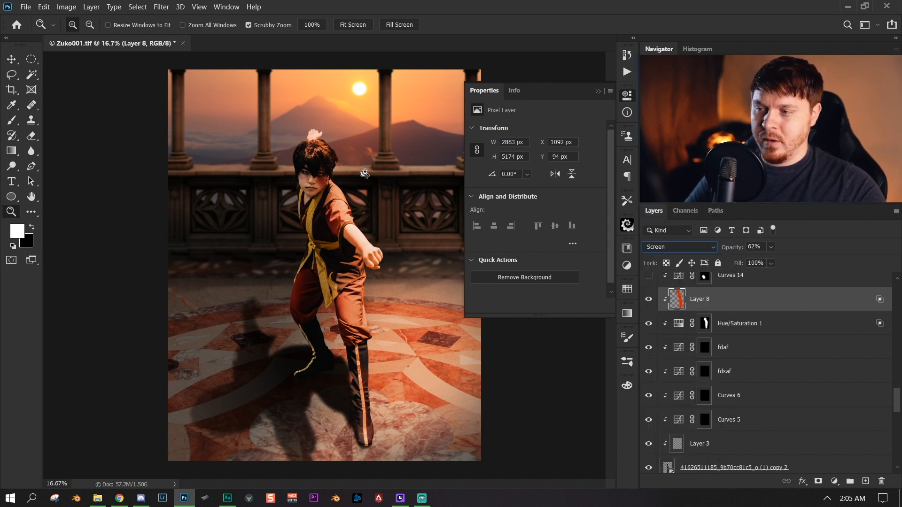
double_click(828, 294)
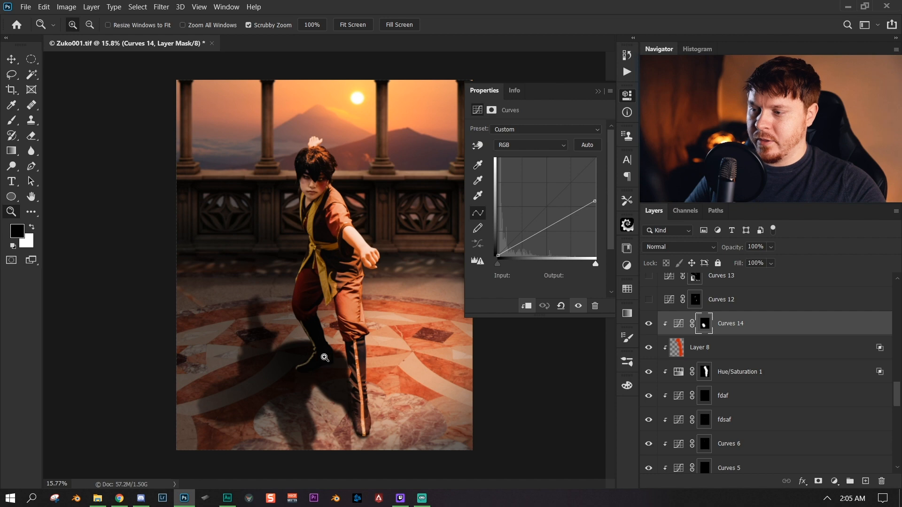
- Turn on the Curves 14 adjustment above Layer 8 and compare the figure with and without it
drag(323, 361, 334, 378)
alt+click(334, 378)
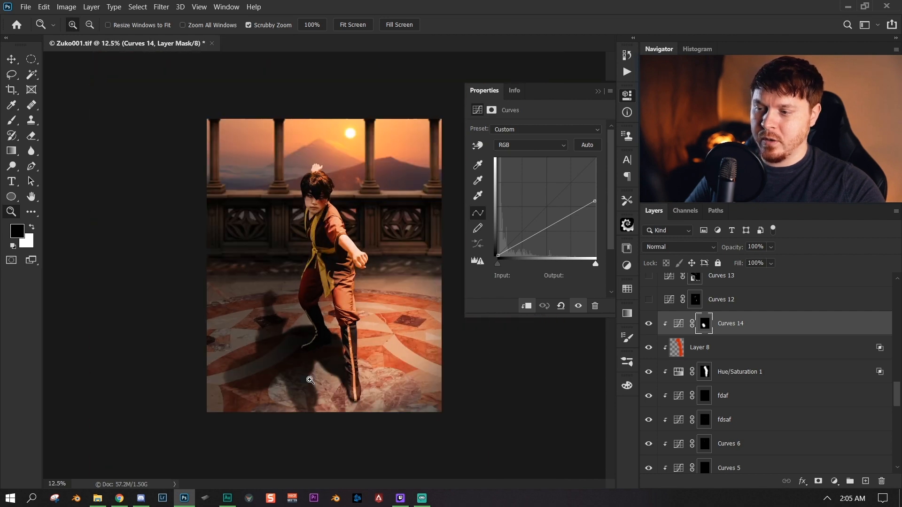
click(648, 323)
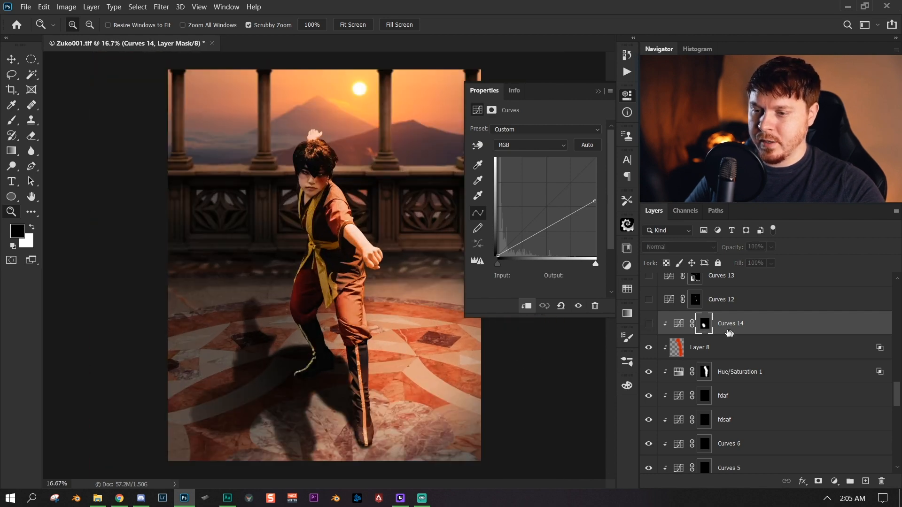
click(648, 323)
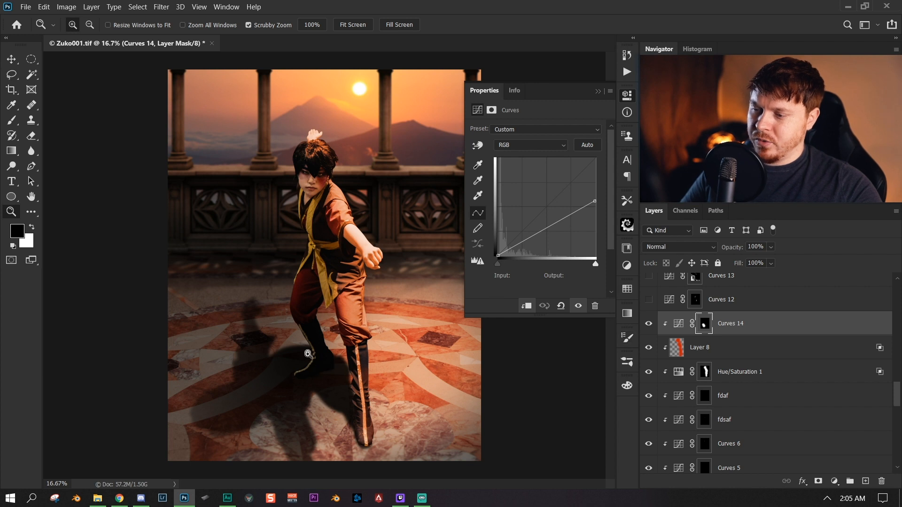
click(648, 324)
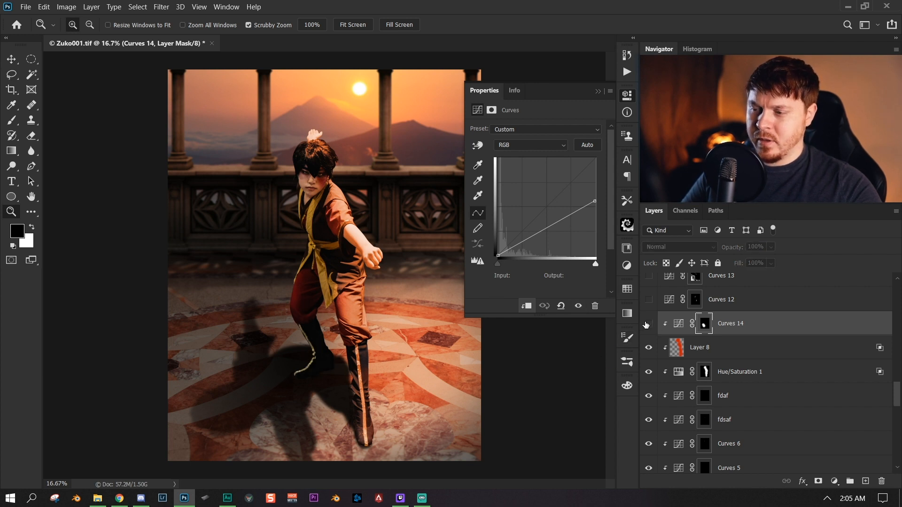
click(649, 323)
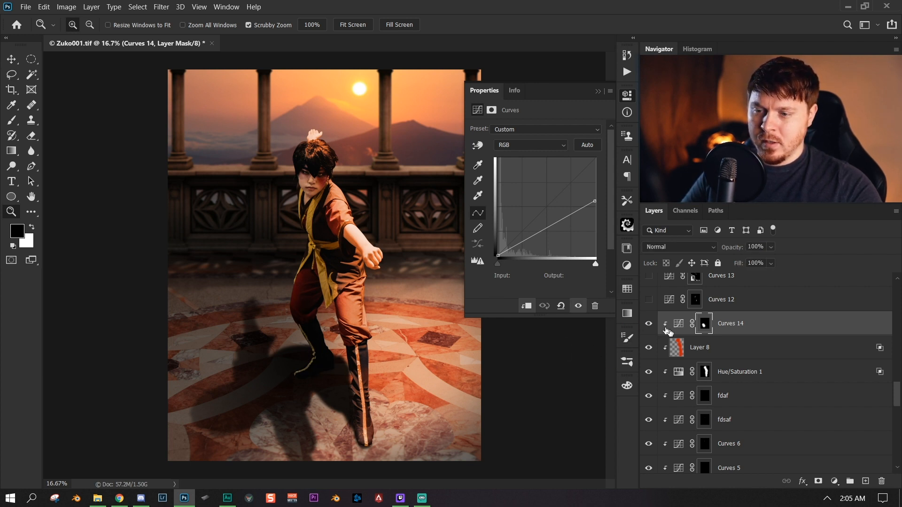
click(683, 331)
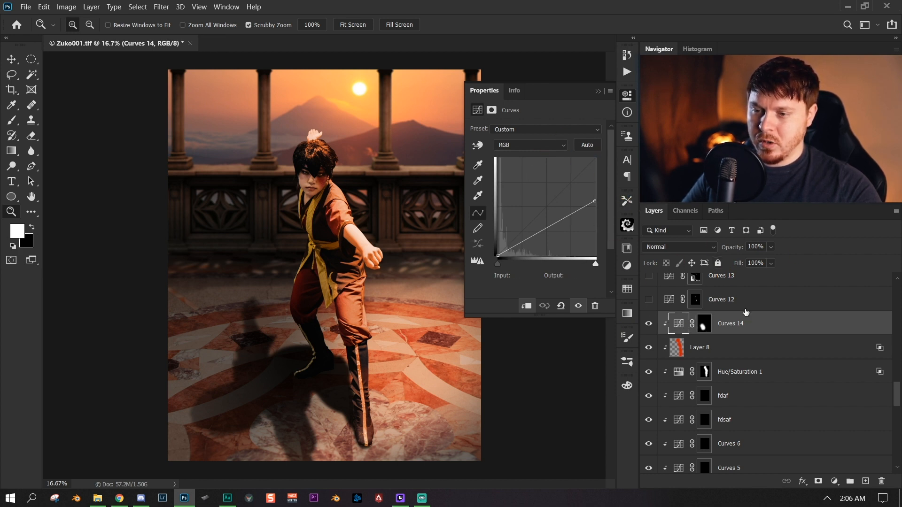
- Turn on the Curves 12 adjustment above Curves 14 and view the full composite with it
scroll(746, 312, up, 1)
click(695, 323)
click(648, 323)
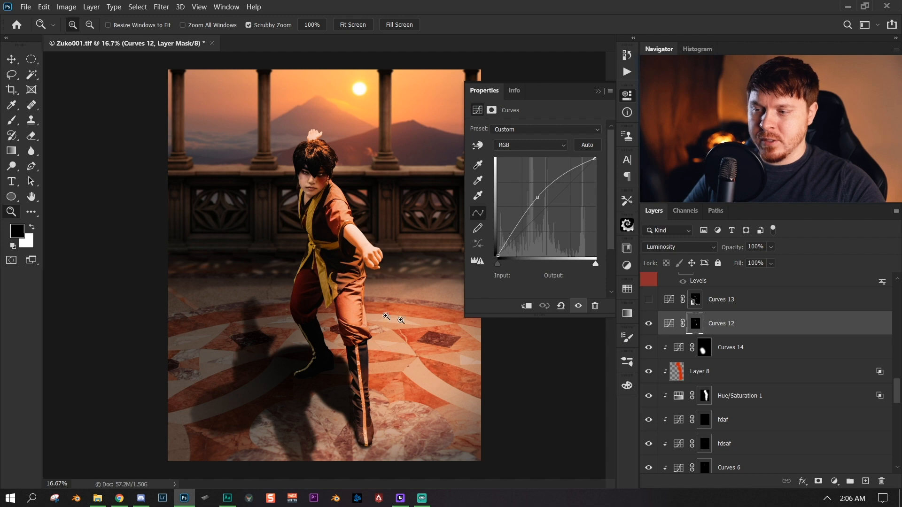
key(ctrl+minus)
key(ctrl+minus)
key(ctrl+plus)
key(ctrl+plus)
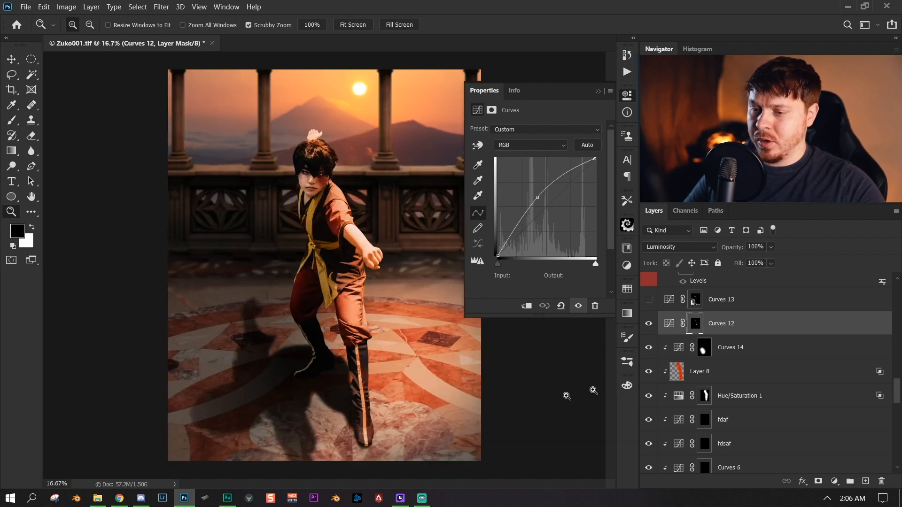
key(ctrl+2)
key(x)
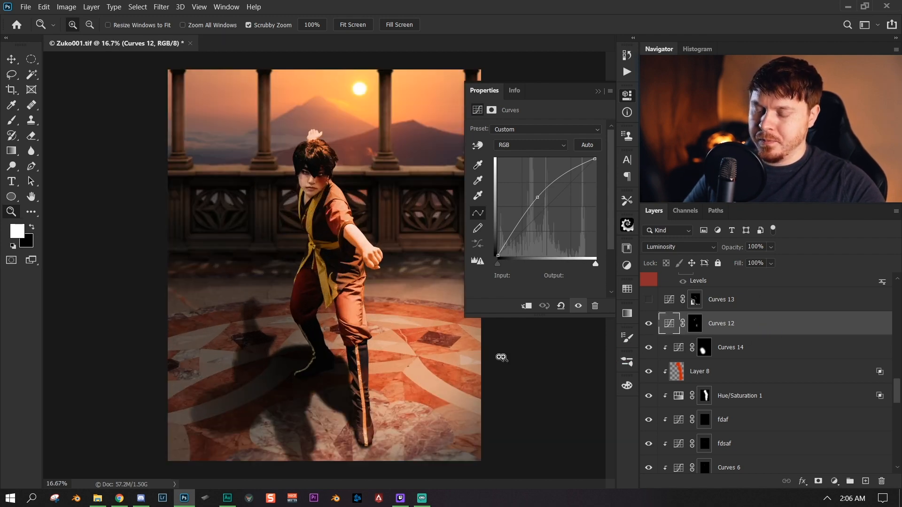
- Examine the figure up close and in the full composite, and inspect the Curves 12 mask and curve
click(322, 246)
alt+click(323, 246)
alt+click(323, 247)
click(316, 279)
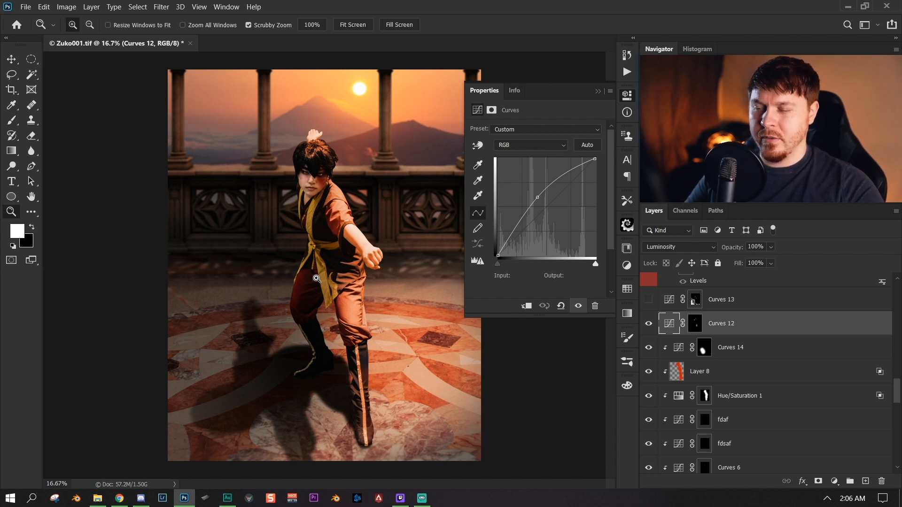
click(323, 190)
click(323, 189)
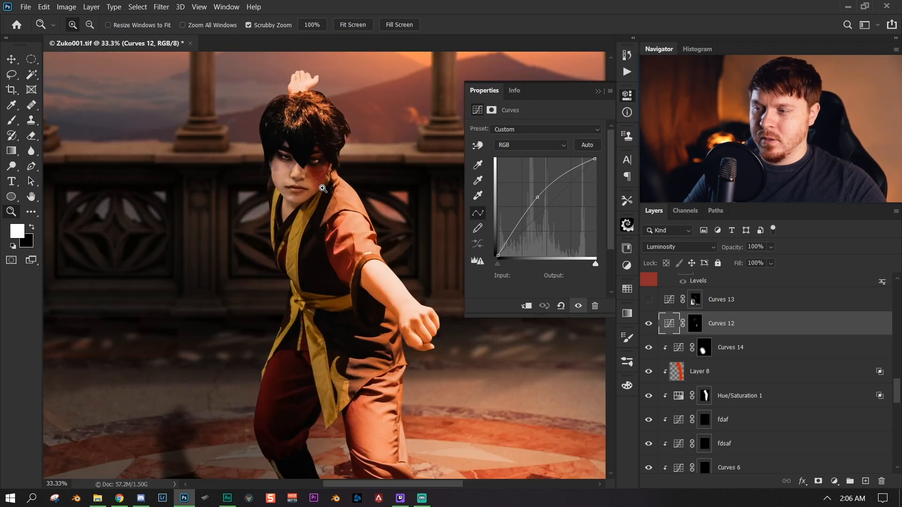
click(323, 188)
drag(324, 186, 368, 60)
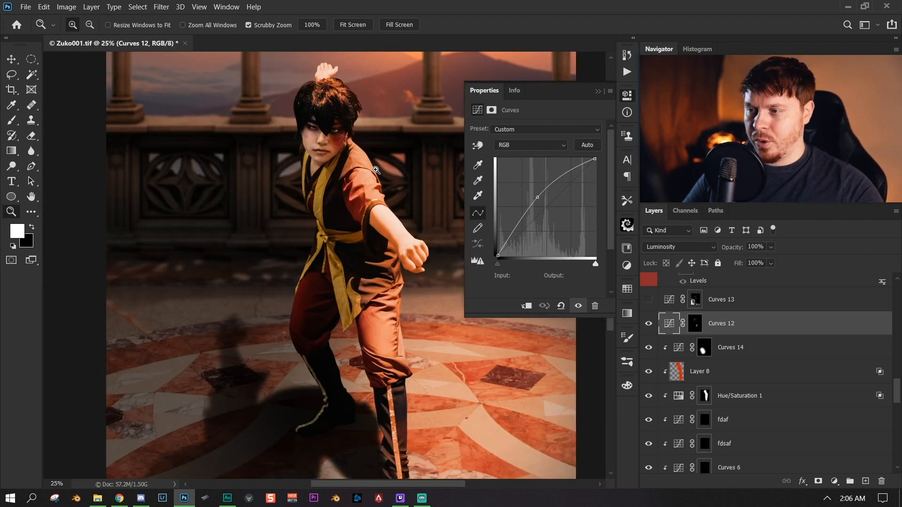
alt+click(291, 263)
click(355, 225)
drag(361, 213, 334, 246)
click(334, 245)
click(335, 246)
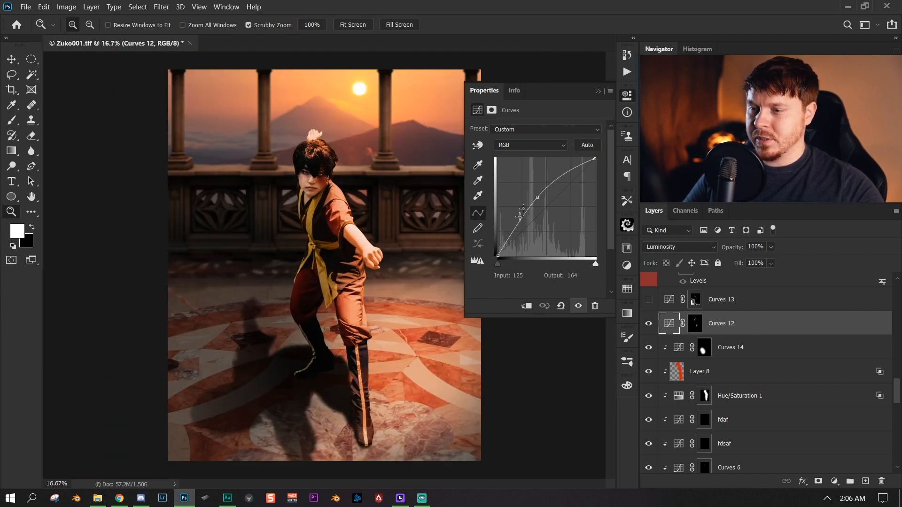
click(698, 324)
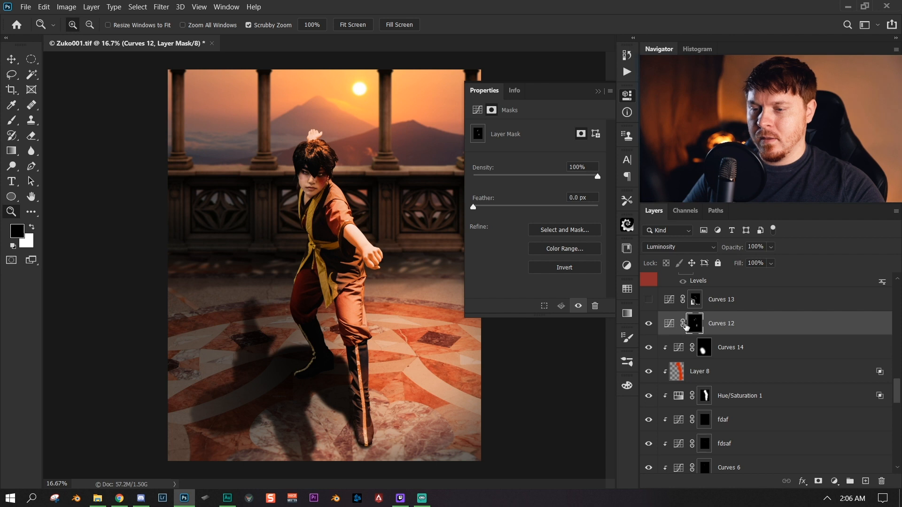
click(676, 326)
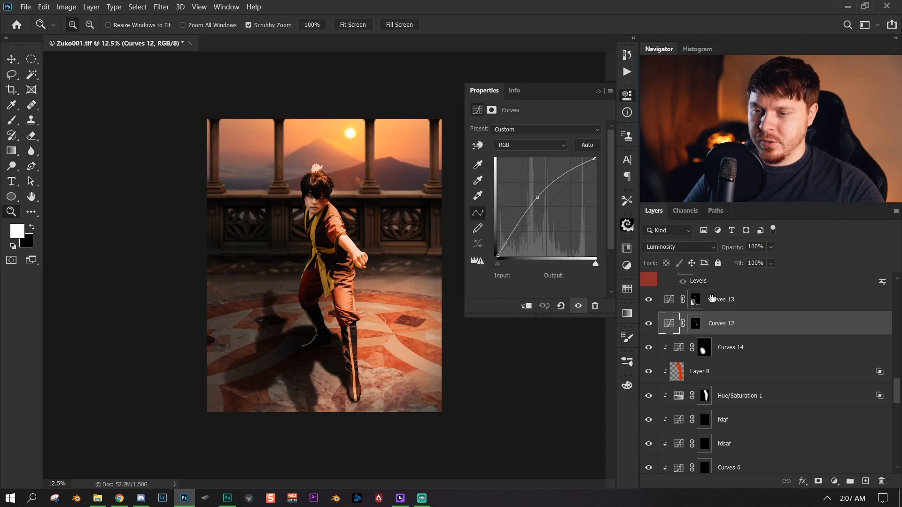
- Review the Curves 13 and Curves 12 settings, and compare the composite with and without Curves 13, leaving it on
click(671, 303)
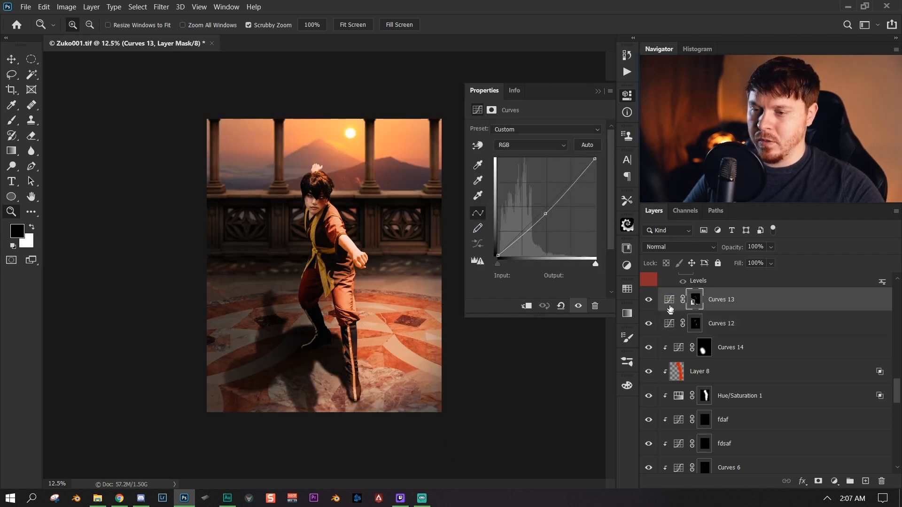
click(670, 324)
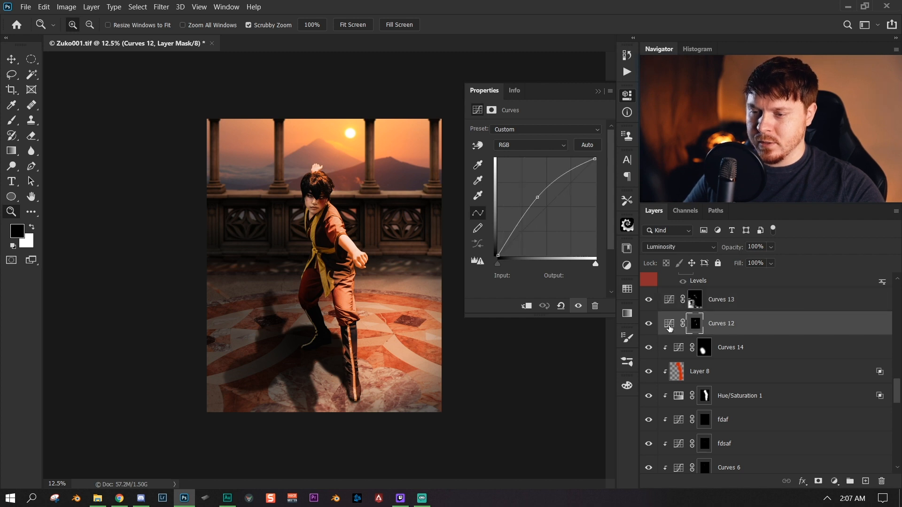
click(669, 299)
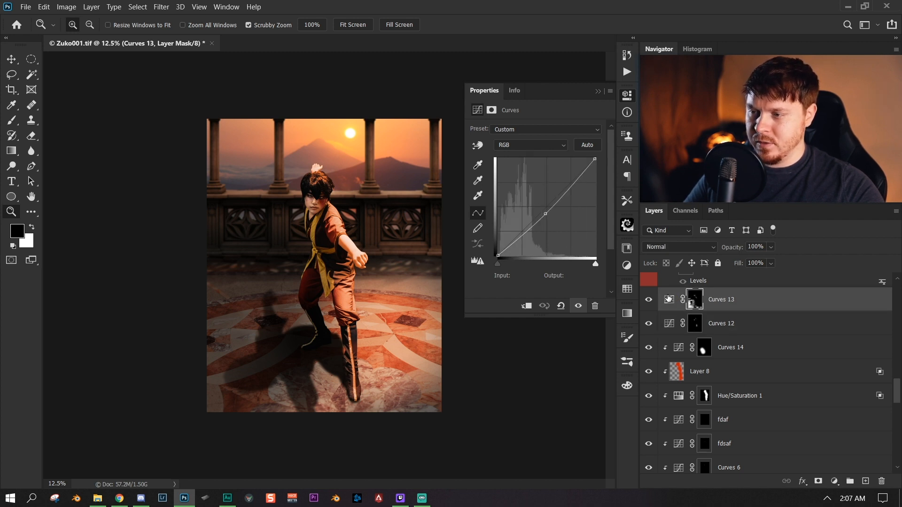
click(649, 300)
click(648, 301)
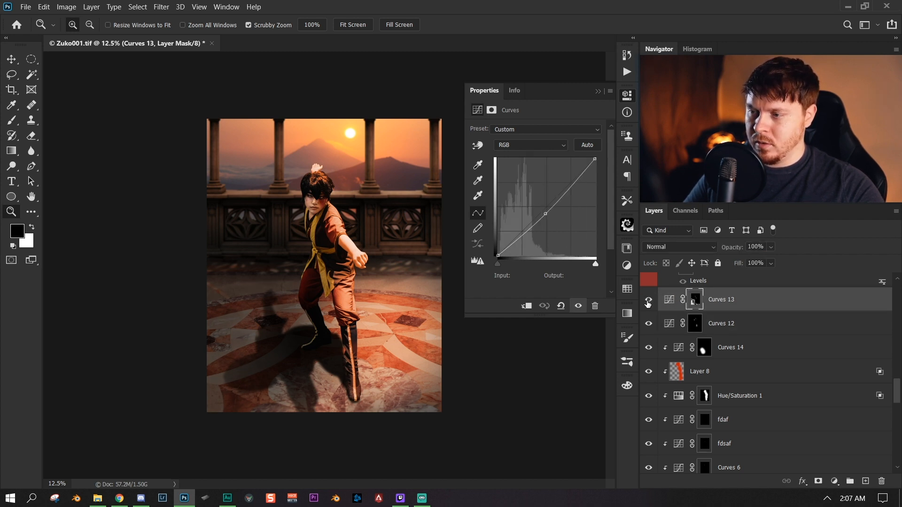
click(648, 299)
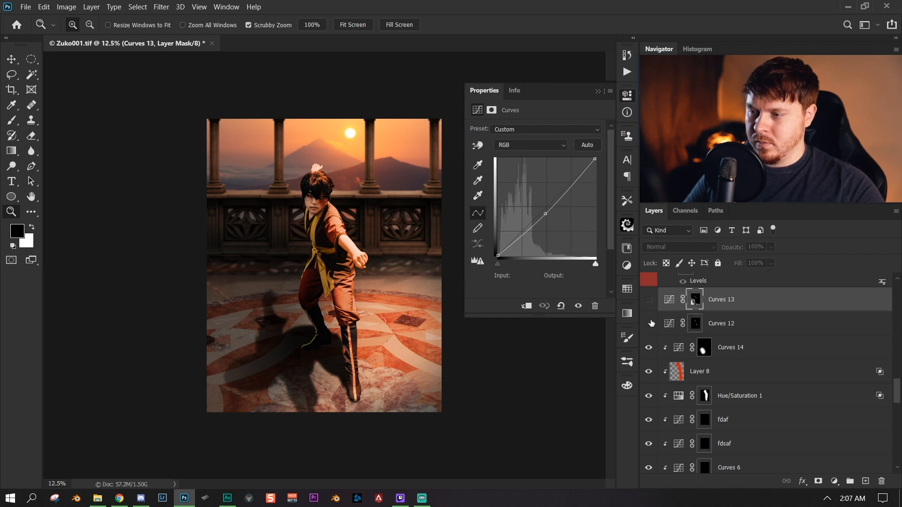
click(649, 300)
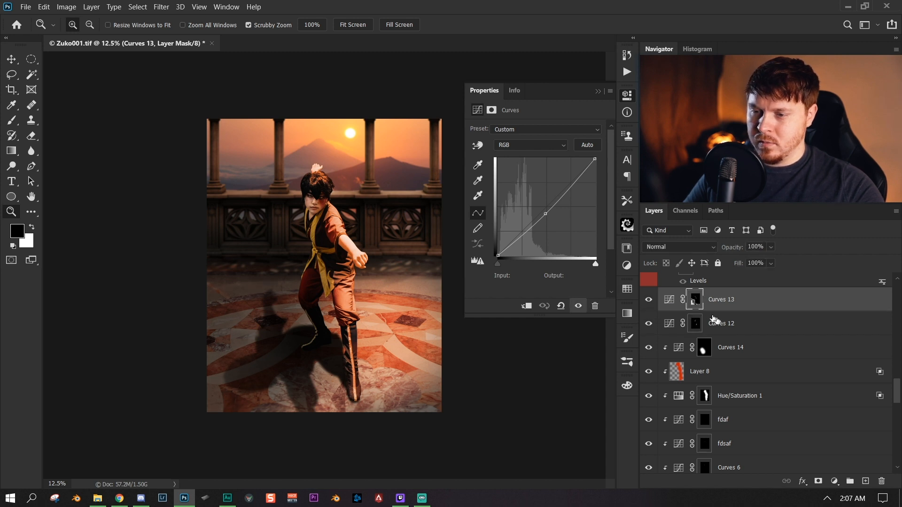
- Turn on Layer 6 and the daphne-iBnNKsLxLd0-unsplash fire image above Curves 13
scroll(713, 319, up, 4)
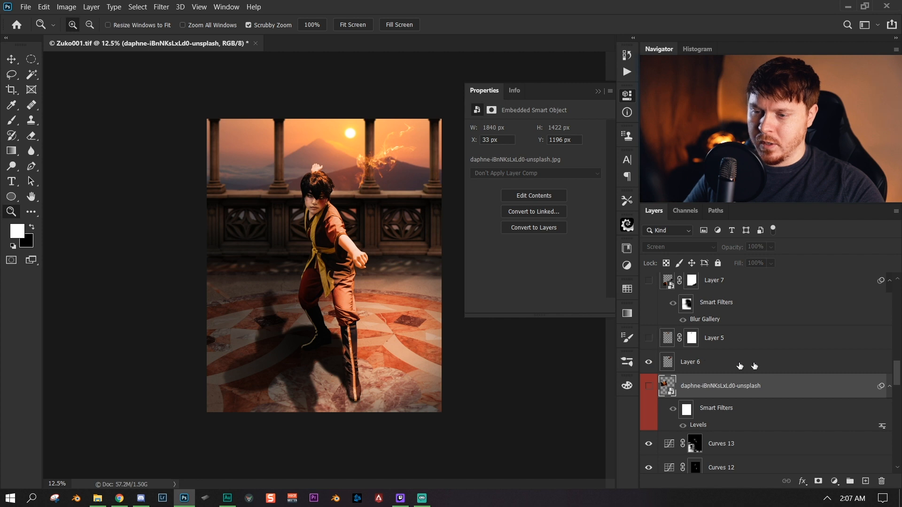
click(697, 369)
click(705, 388)
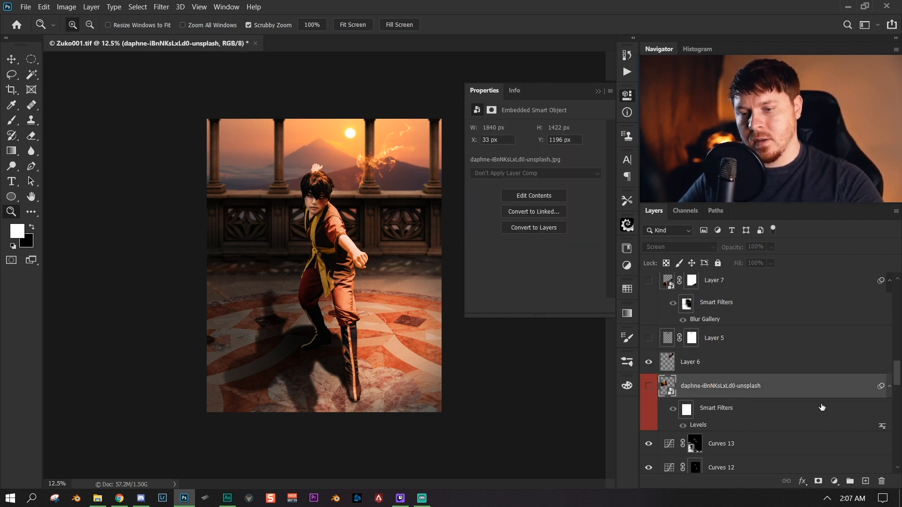
click(648, 387)
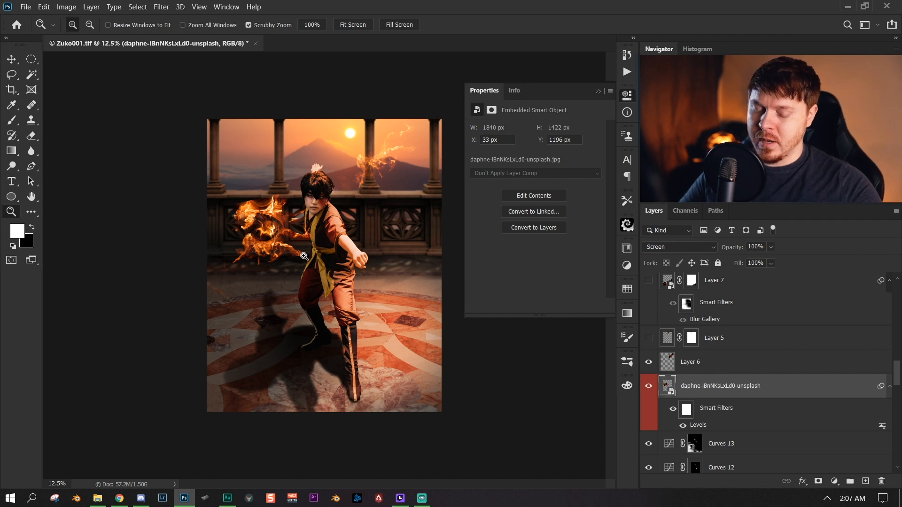
- Lasso the upper part of the flames beside the figure and copy the selection to a new layer
key(l)
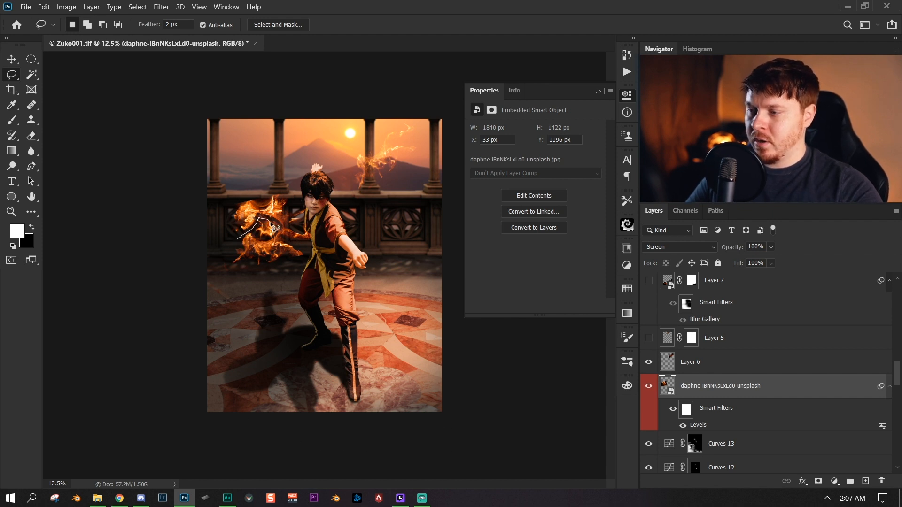
drag(306, 194, 231, 230)
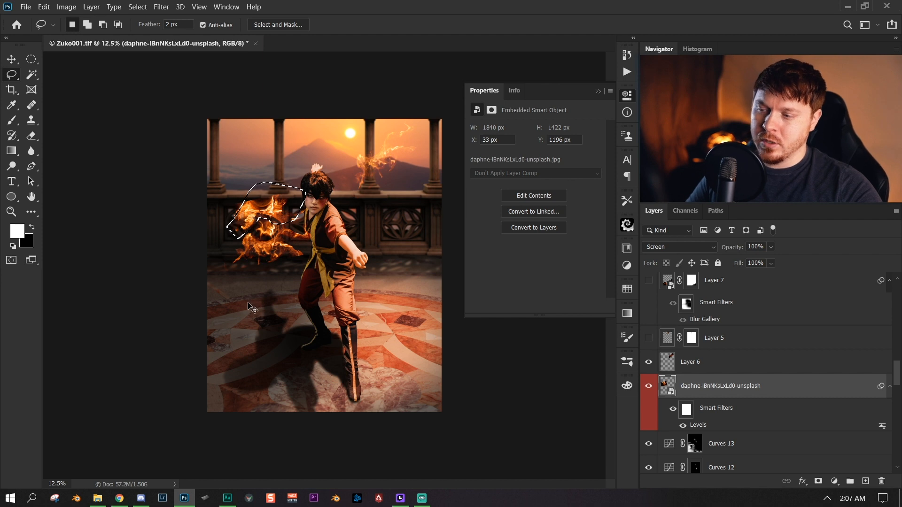
key(ctrl+j)
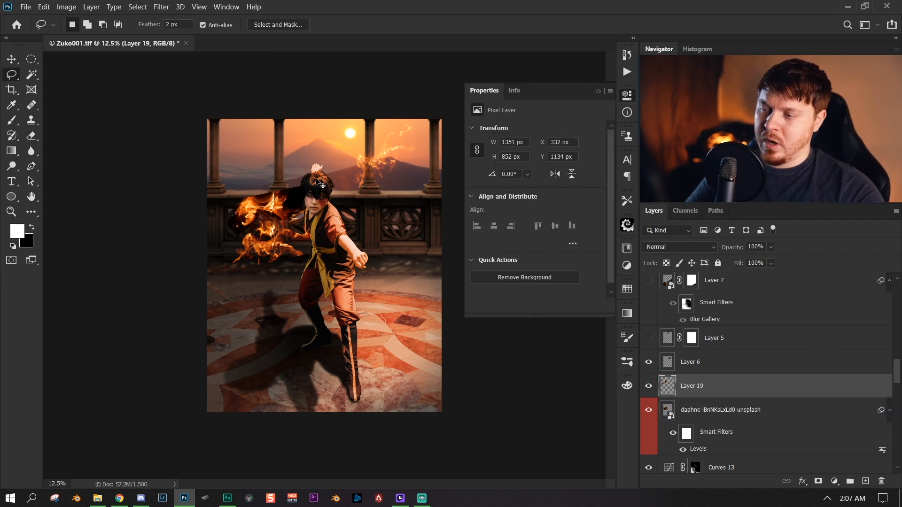
- Move the copied flame piece above the figure's head and set its blend mode to Screen
key(ctrl+t)
drag(277, 216, 305, 165)
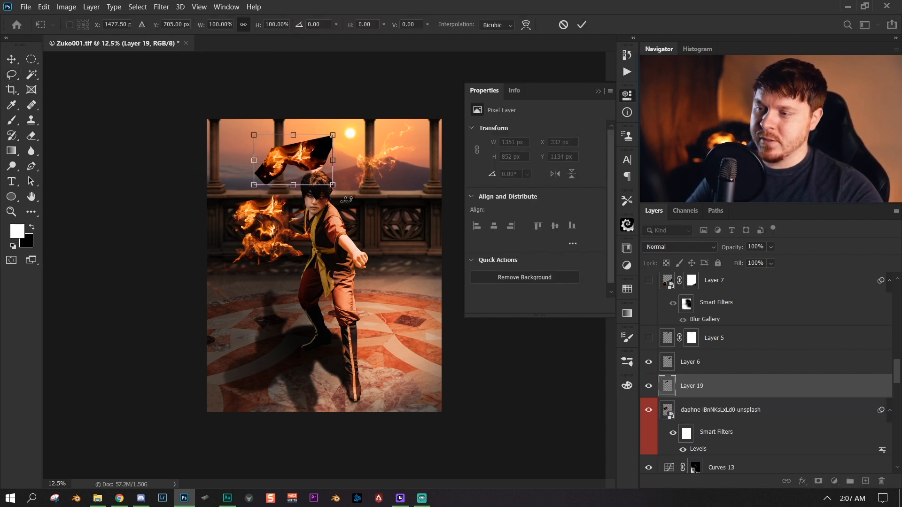
key(Return)
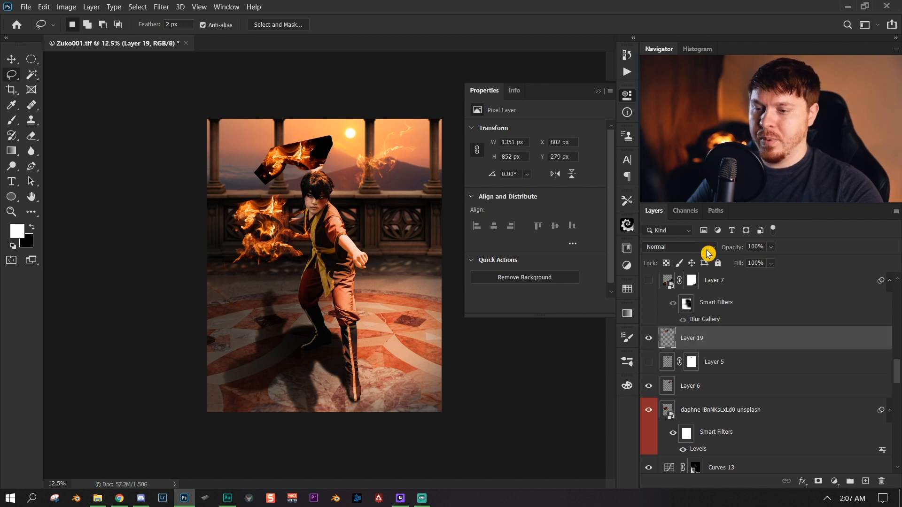
click(689, 251)
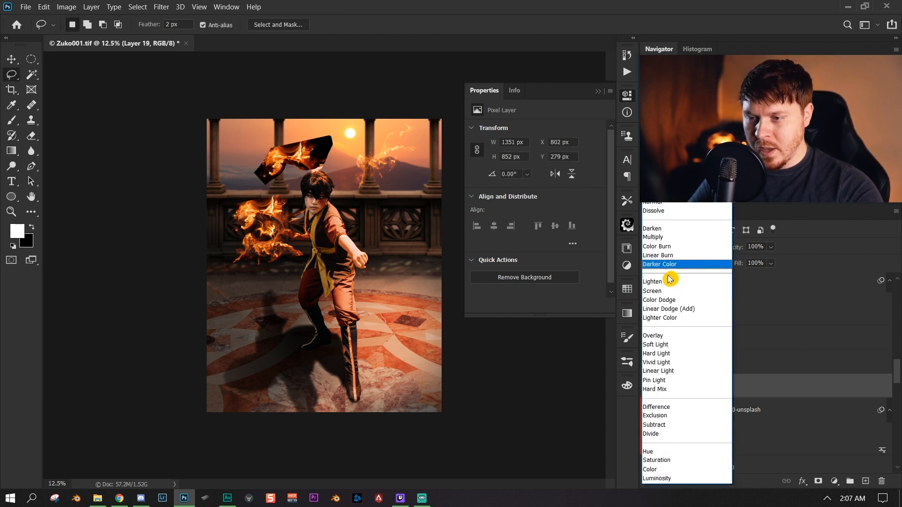
click(670, 292)
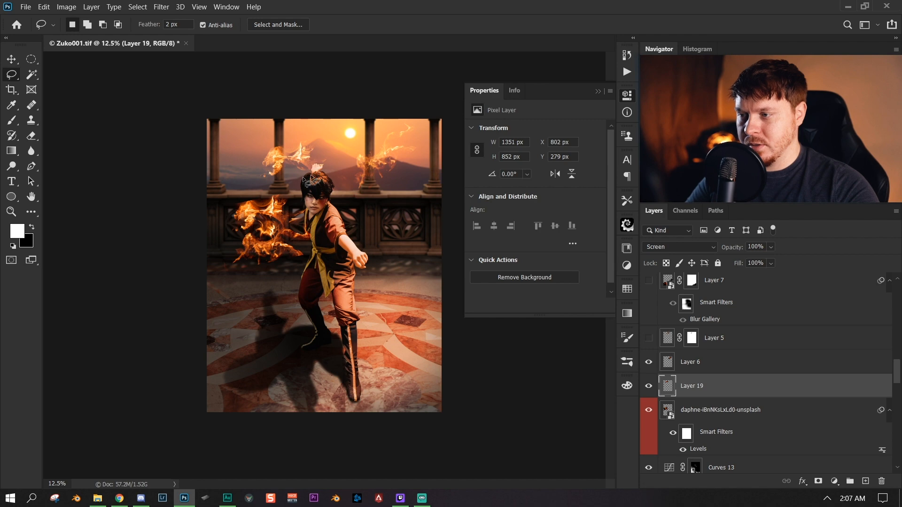
- Delete Layer 19 and hide the daphne-iBnNKsLxLd0-unsplash fire layer
key(z)
click(306, 226)
click(307, 225)
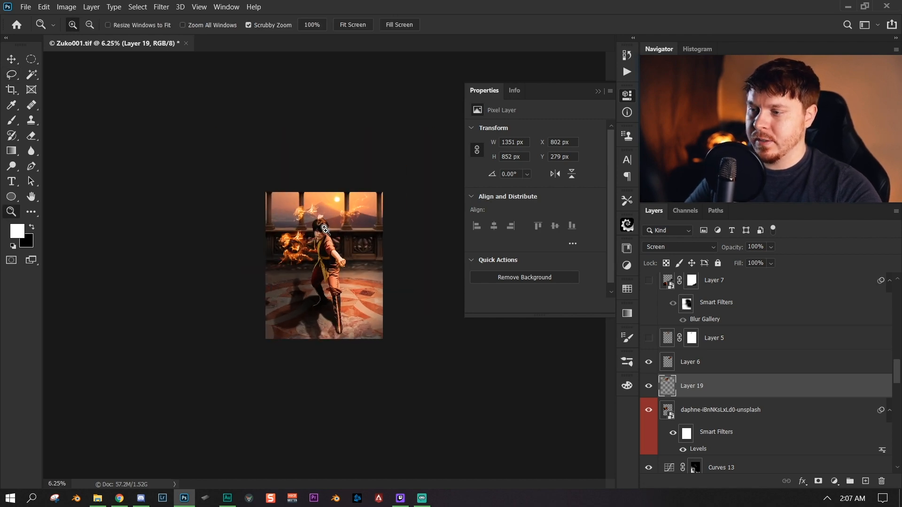
click(304, 228)
click(302, 230)
click(299, 232)
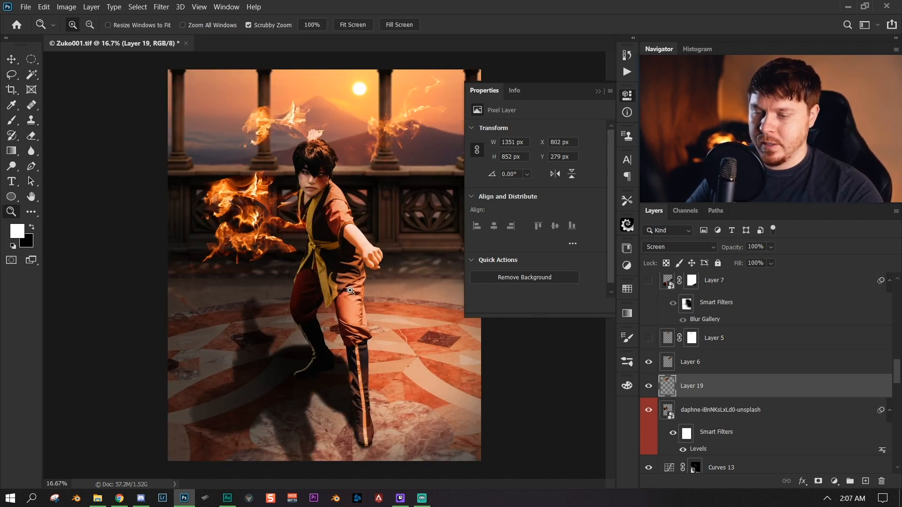
drag(794, 392, 882, 480)
click(648, 385)
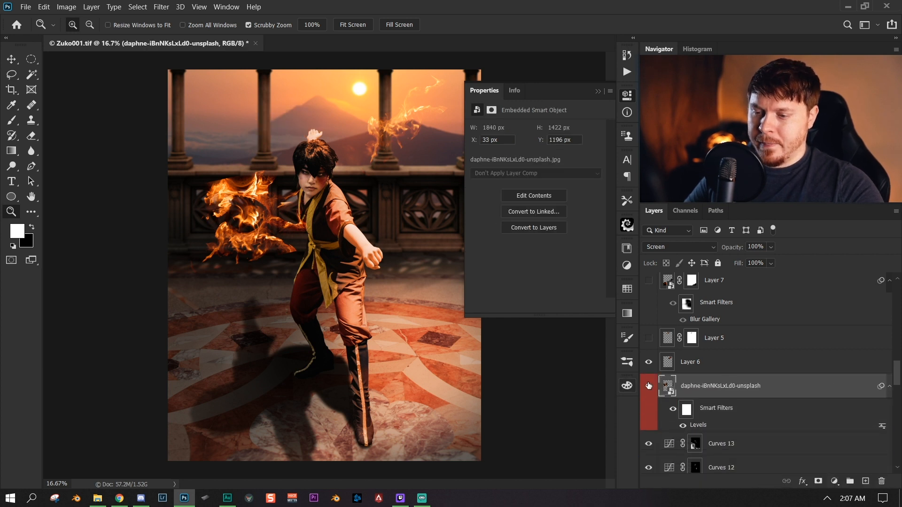
- Select Layer 6 and make Layer 5, Layer 7 and the daphne-iBnNKsLxLd0-unsplash copy layer visible
click(708, 365)
key(ctrl+minus)
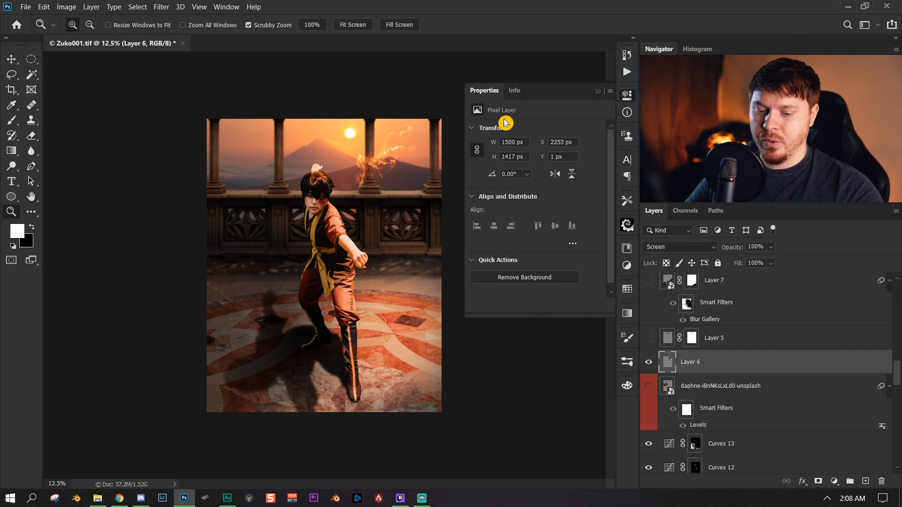
click(597, 92)
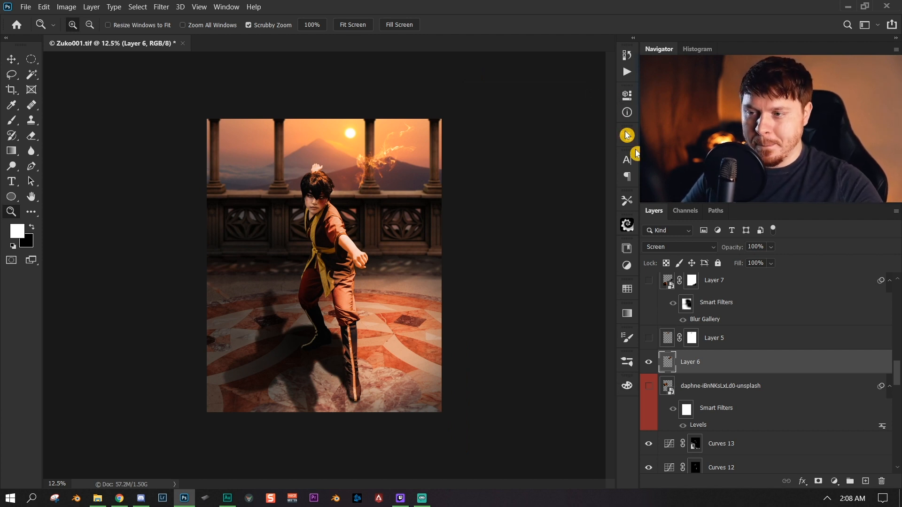
click(649, 338)
scroll(728, 337, up, 1)
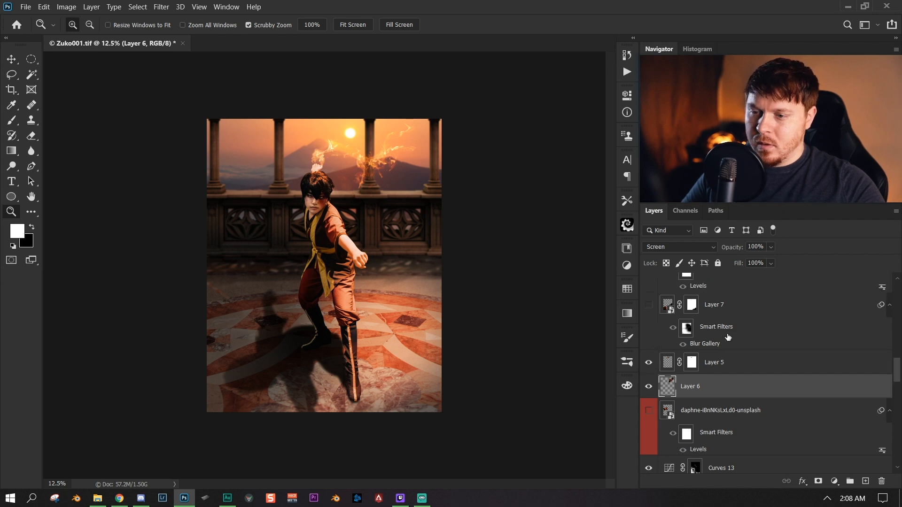
click(651, 309)
scroll(682, 346, up, 3)
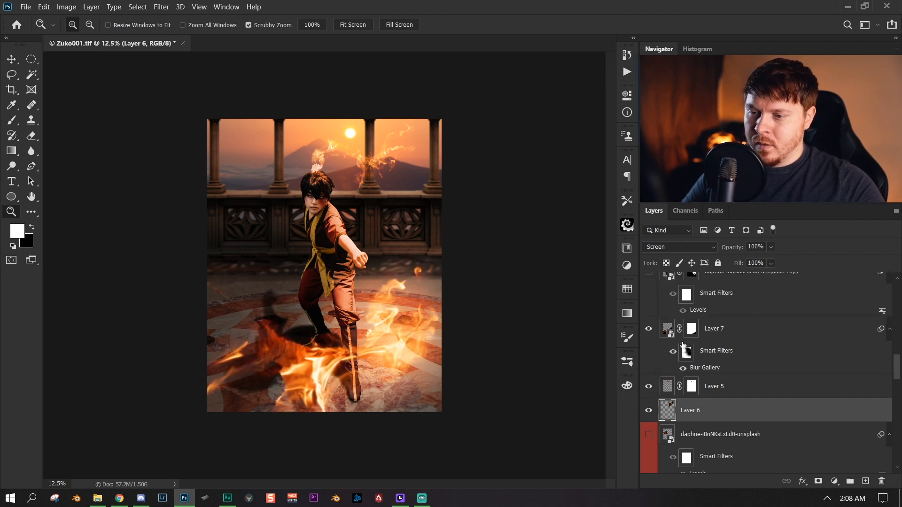
click(650, 319)
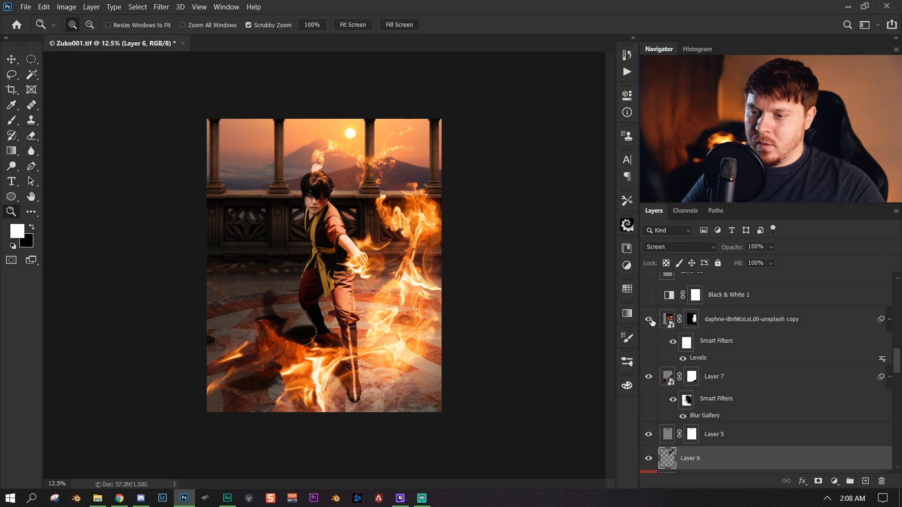
scroll(651, 322, up, 1)
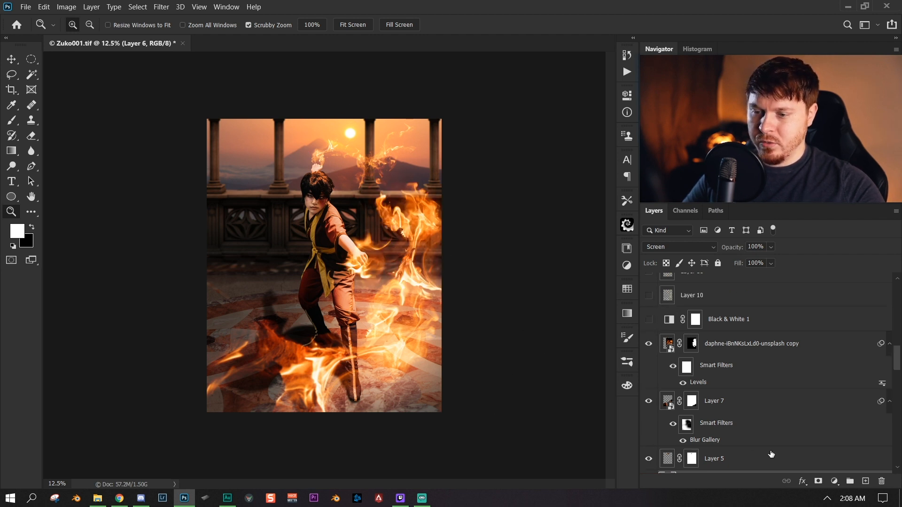
click(649, 401)
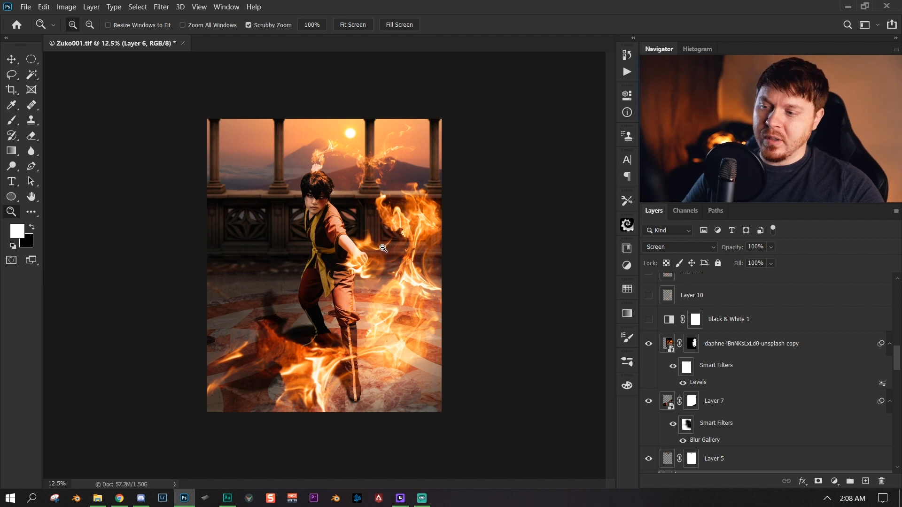
- Examine how the flames blend with the figure and floor, both close up and across the whole composite
drag(383, 248, 347, 290)
click(347, 289)
click(347, 290)
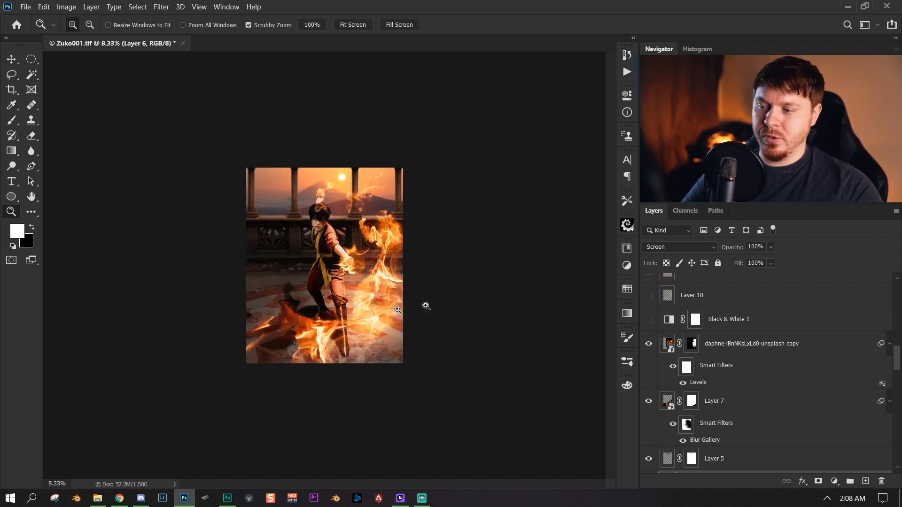
click(389, 304)
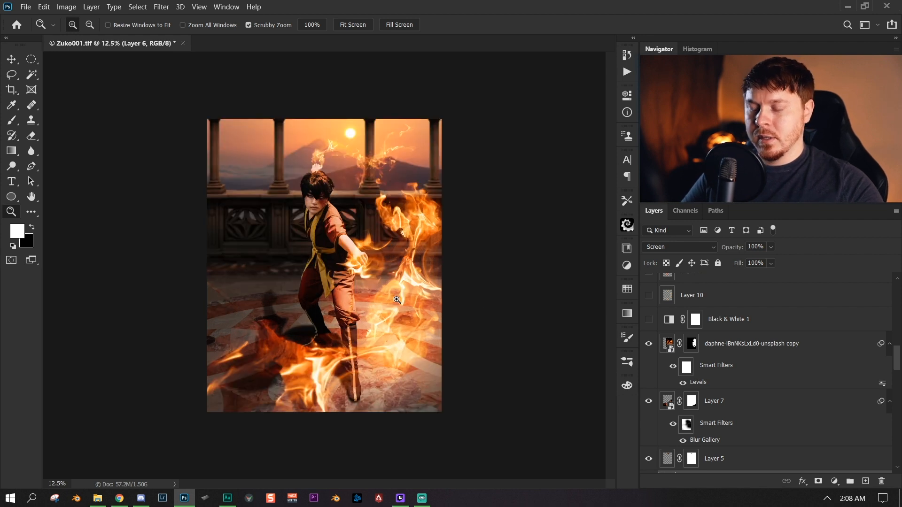
click(448, 286)
drag(455, 283, 393, 266)
click(393, 267)
click(393, 267)
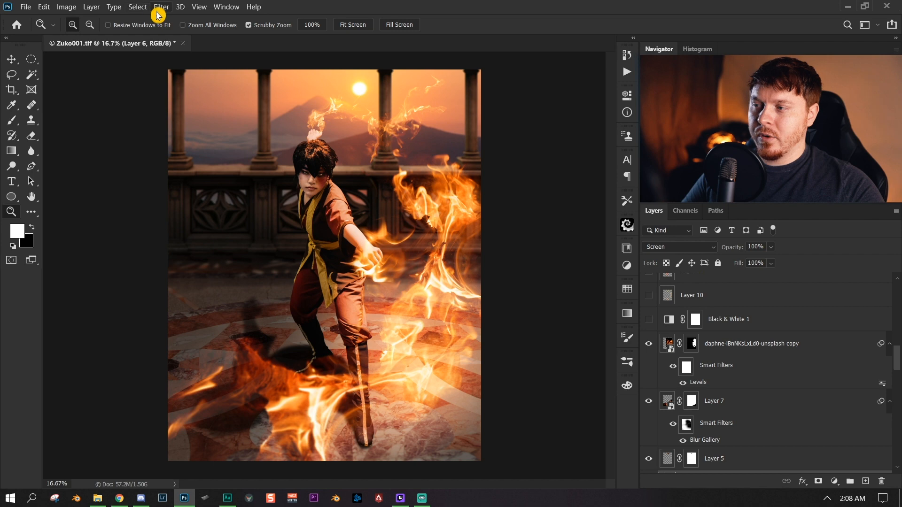
drag(463, 326, 588, 349)
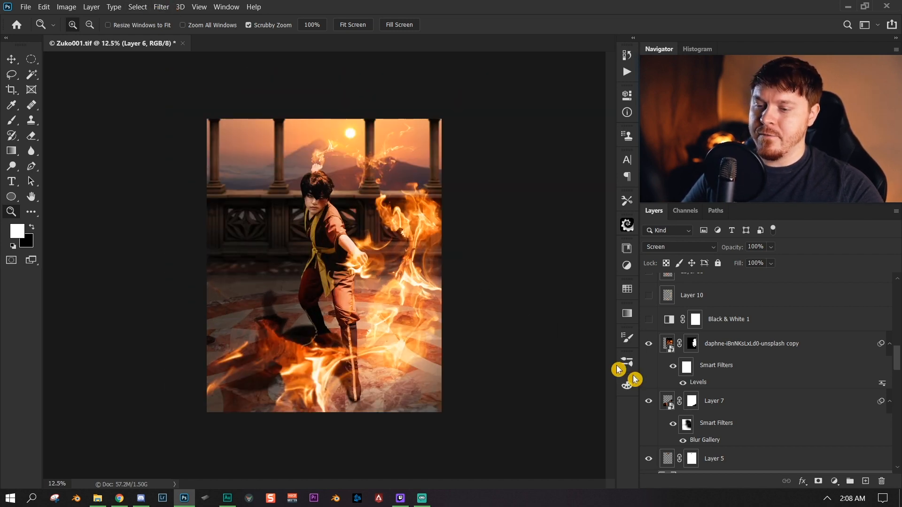
- Select the Black & White 1 adjustment layer and make it visible
click(700, 333)
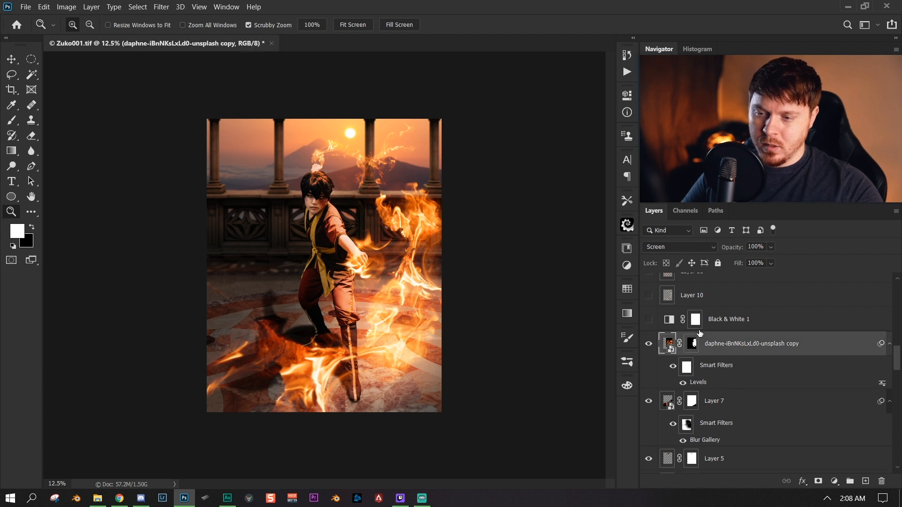
click(651, 320)
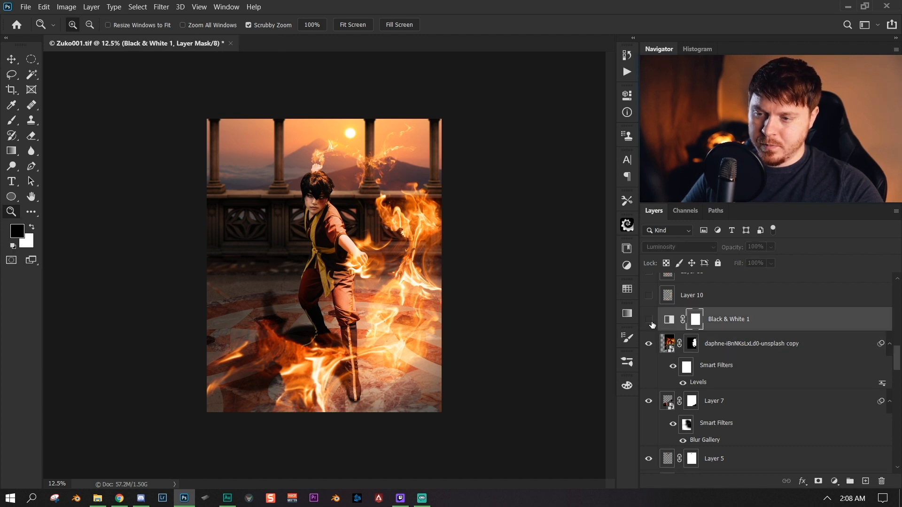
click(651, 322)
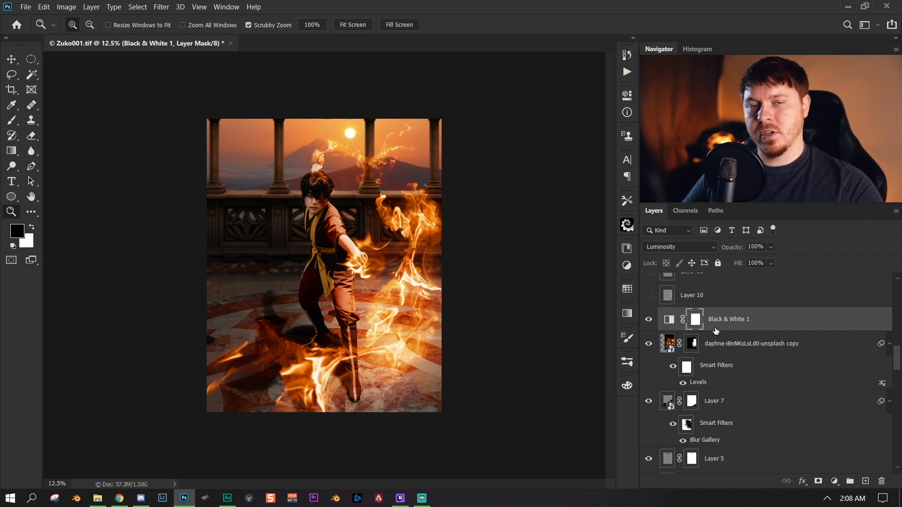
click(836, 482)
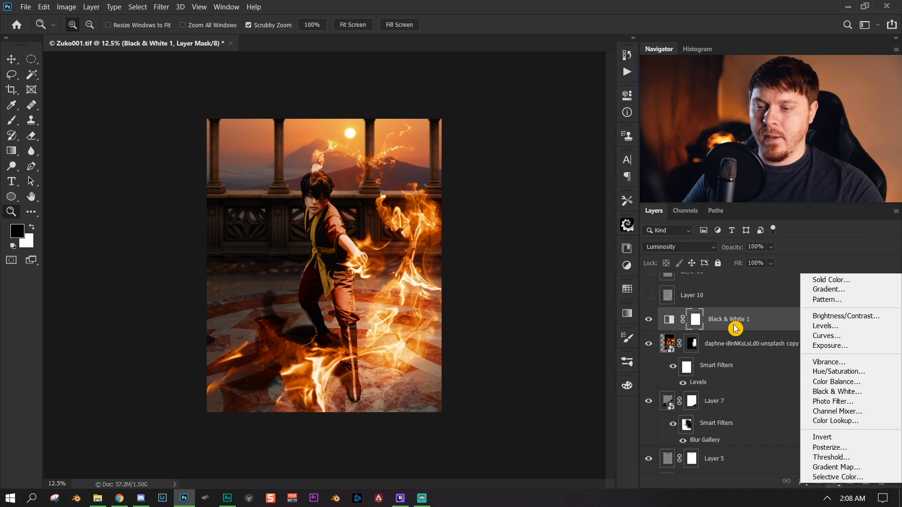
click(772, 318)
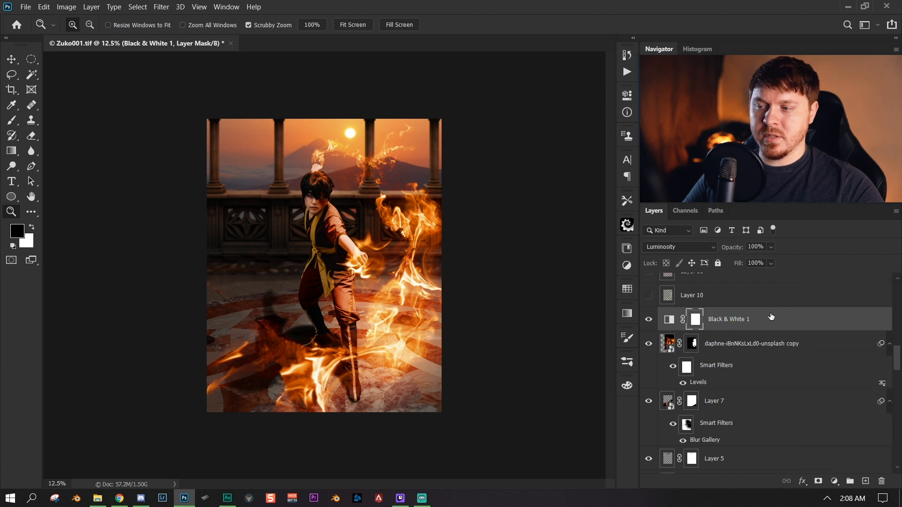
- Review the colour settings of Black & White 1 and compare the image with the adjustment off and on
double_click(670, 320)
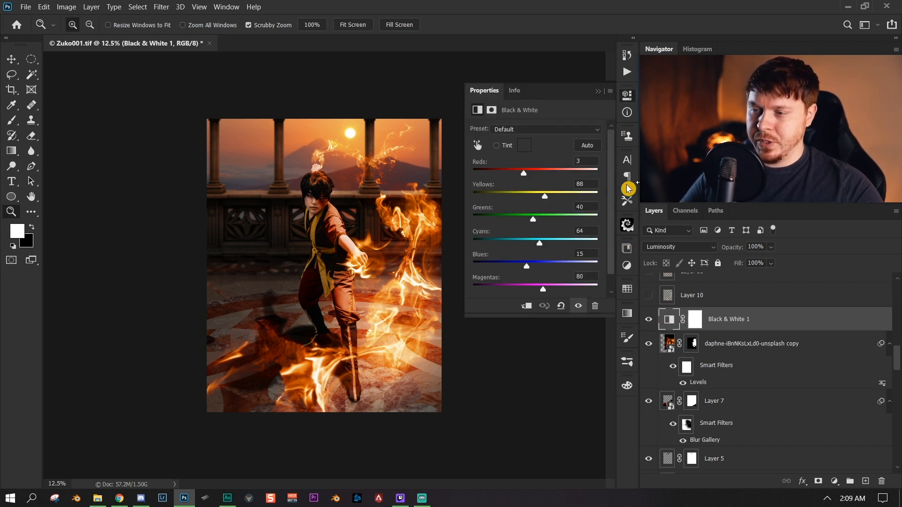
click(598, 96)
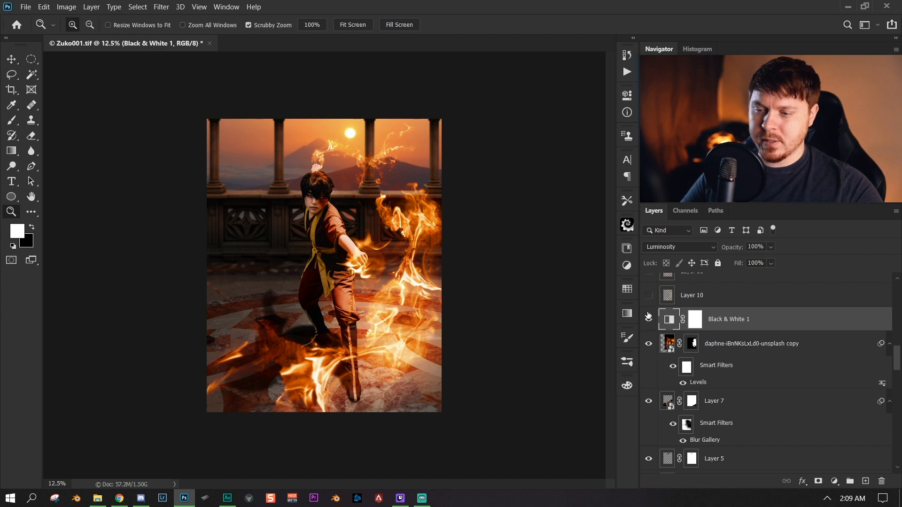
click(650, 320)
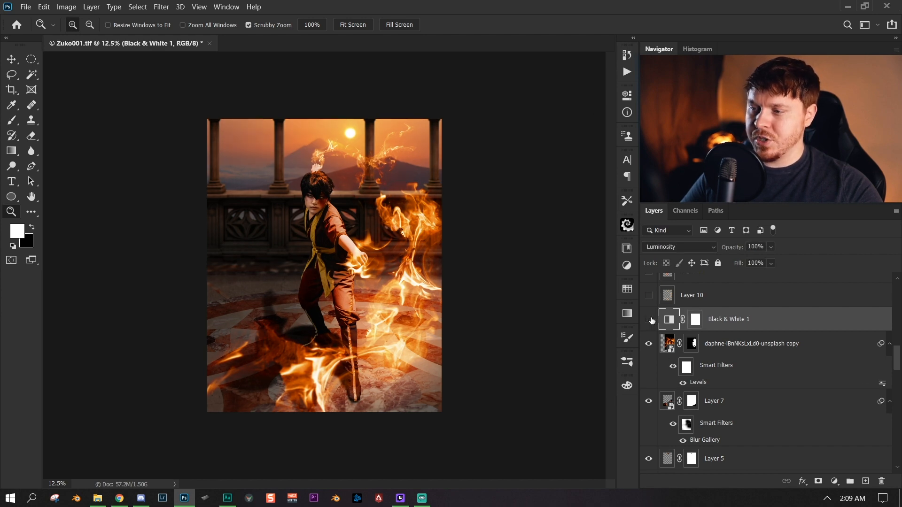
click(651, 321)
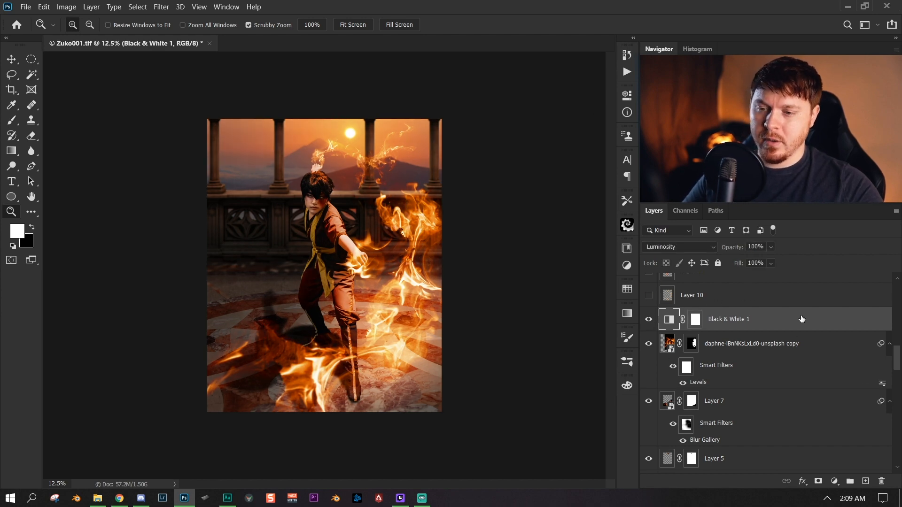
- Look through the hidden layers above Black & White 1 in the layer stack
scroll(778, 335, up, 1)
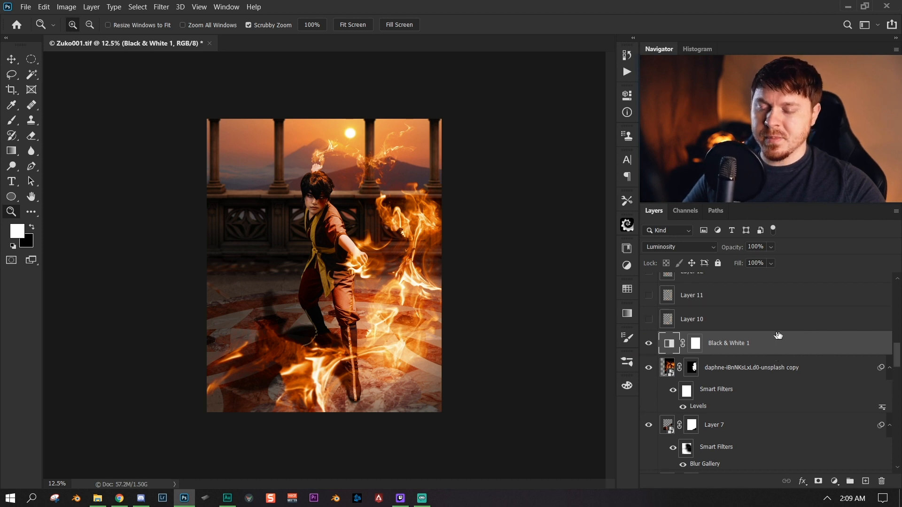
scroll(779, 343, up, 4)
scroll(789, 409, down, 2)
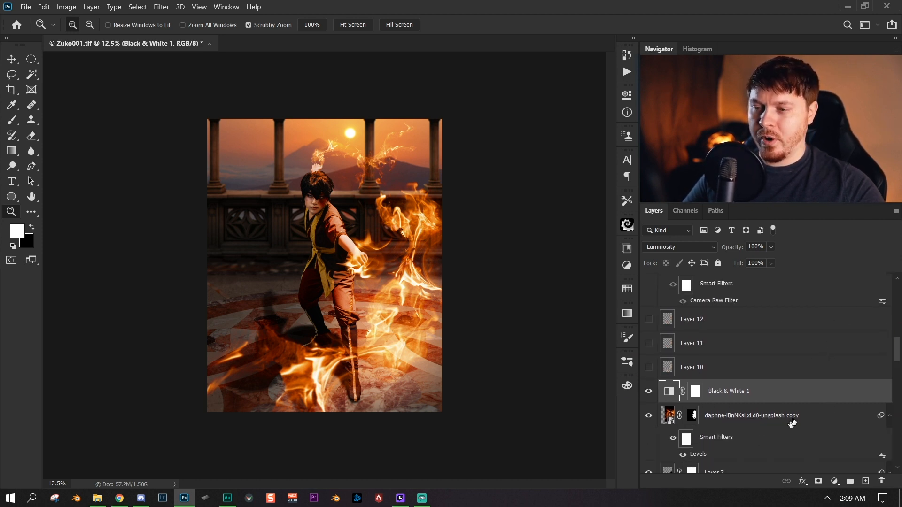
scroll(751, 422, up, 4)
scroll(750, 417, down, 3)
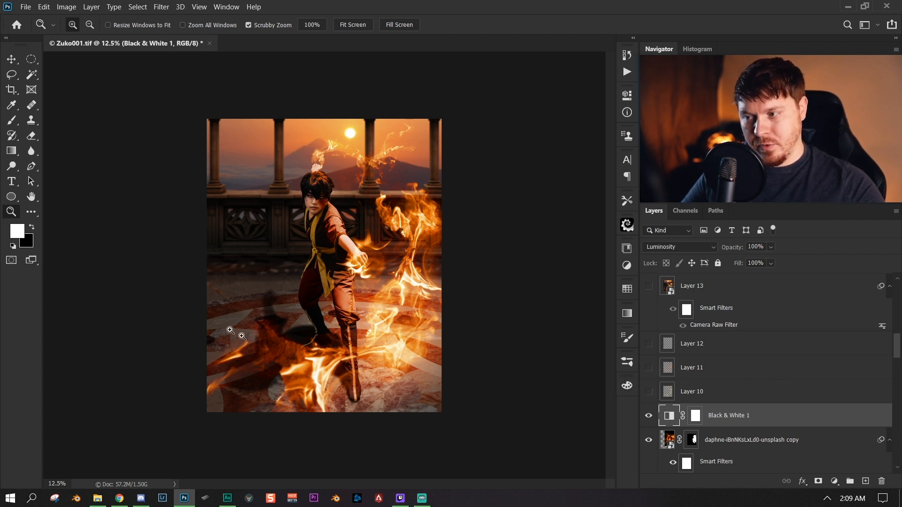
scroll(769, 417, up, 8)
scroll(756, 427, up, 5)
scroll(760, 403, down, 3)
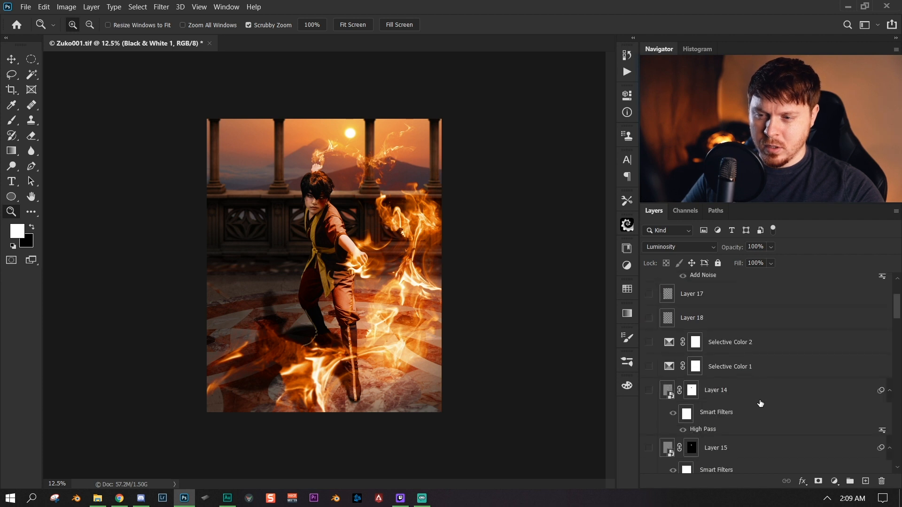
scroll(760, 403, down, 10)
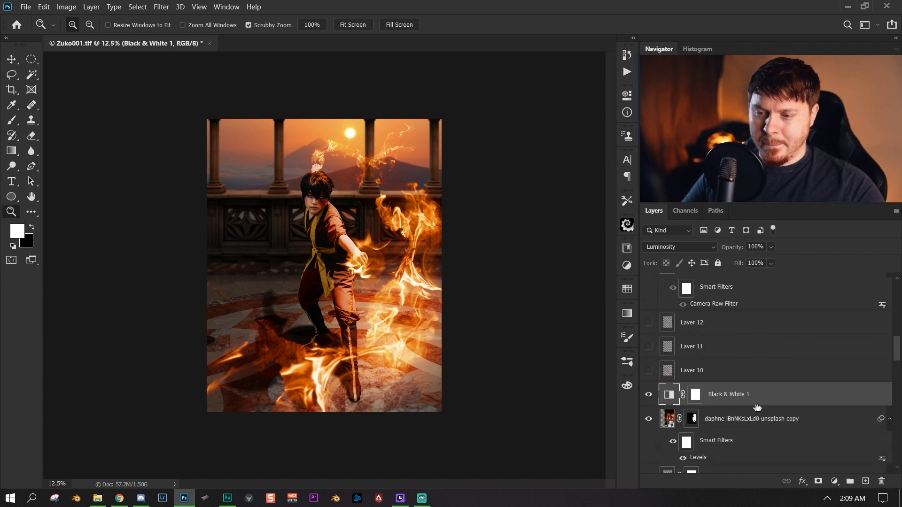
scroll(765, 396, down, 1)
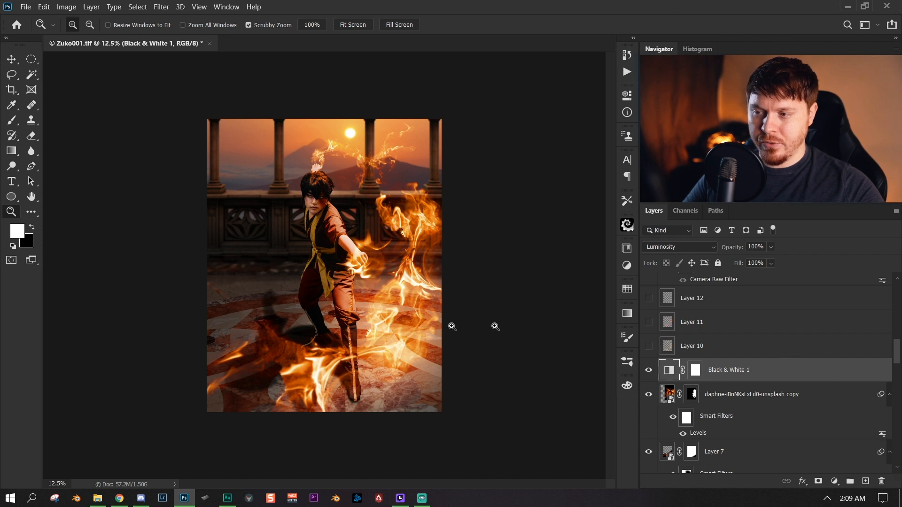
- Hide Black & White 1 and add a new Black & White adjustment layer directly above it
click(648, 370)
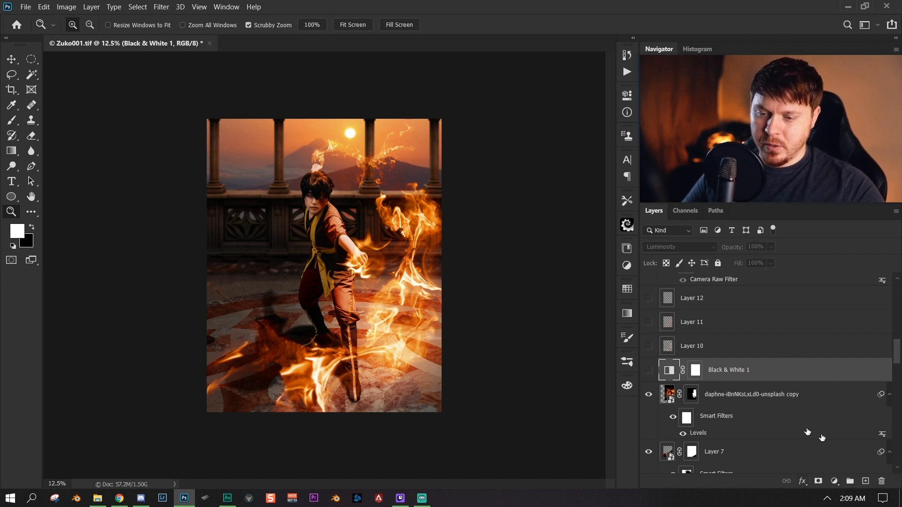
click(835, 485)
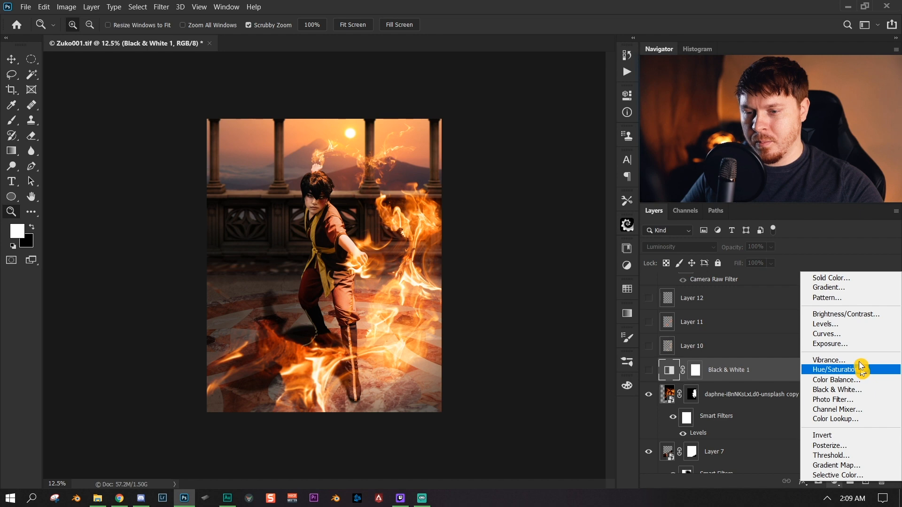
click(860, 396)
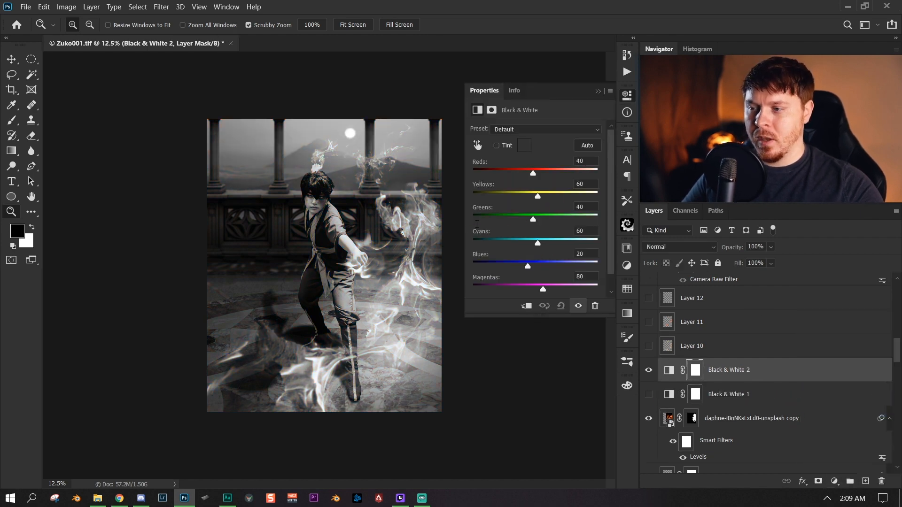
- Set the new Black & White adjustment's Reds to 85 and its blend mode to Luminosity
mouse_move(532, 174)
mouse_down()
mouse_move(521, 177)
mouse_move(544, 175)
mouse_up()
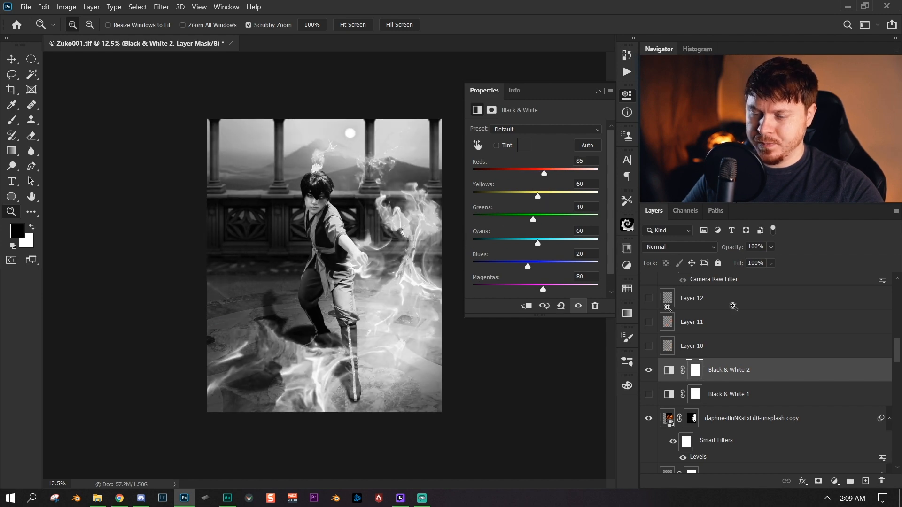
click(711, 250)
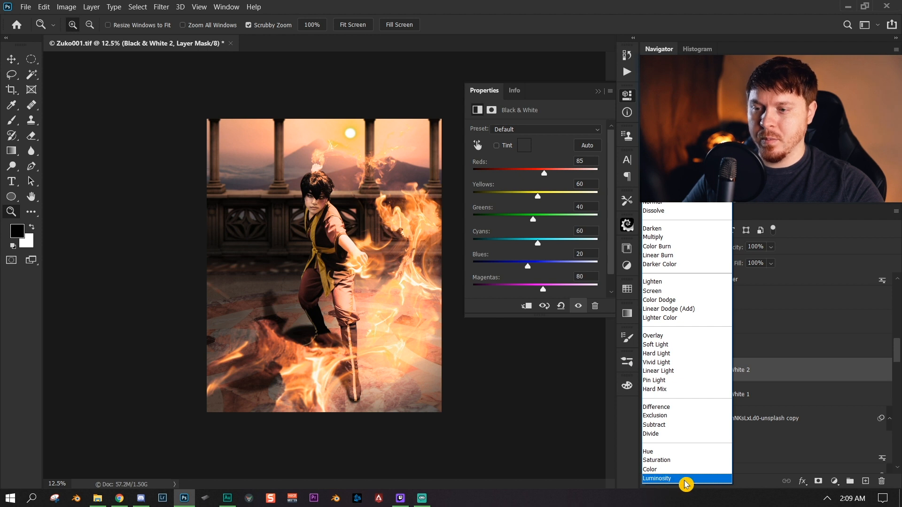
click(686, 483)
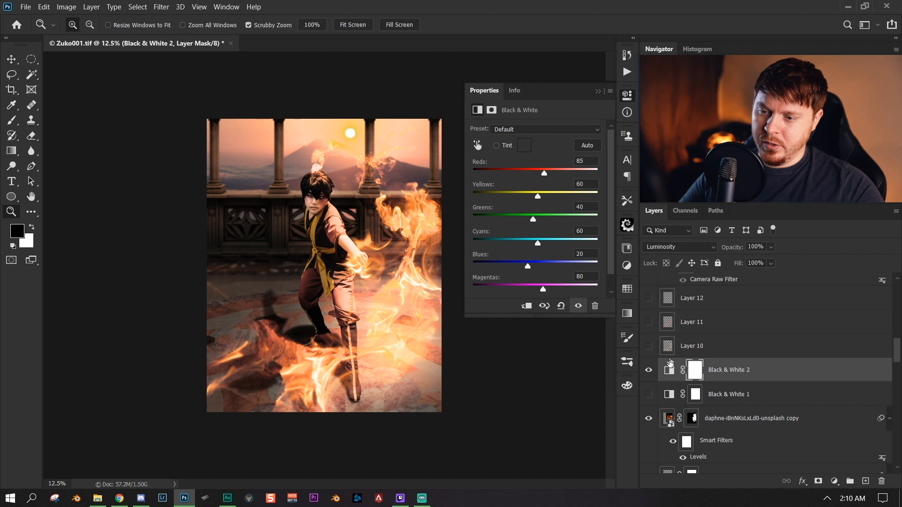
- Try Reds at 22 and Yellows at 88 on Black & White 2, and delete that adjustment layer
mouse_move(544, 176)
mouse_down()
mouse_move(526, 177)
mouse_move(540, 183)
mouse_move(522, 181)
mouse_move(529, 184)
mouse_move(513, 202)
mouse_move(548, 199)
mouse_move(527, 177)
mouse_up()
click(648, 370)
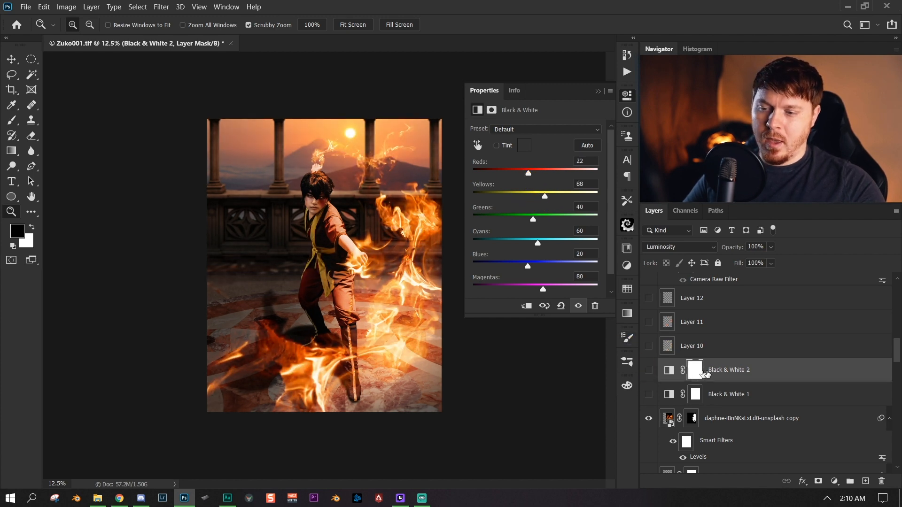
scroll(841, 414, down, 2)
click(886, 479)
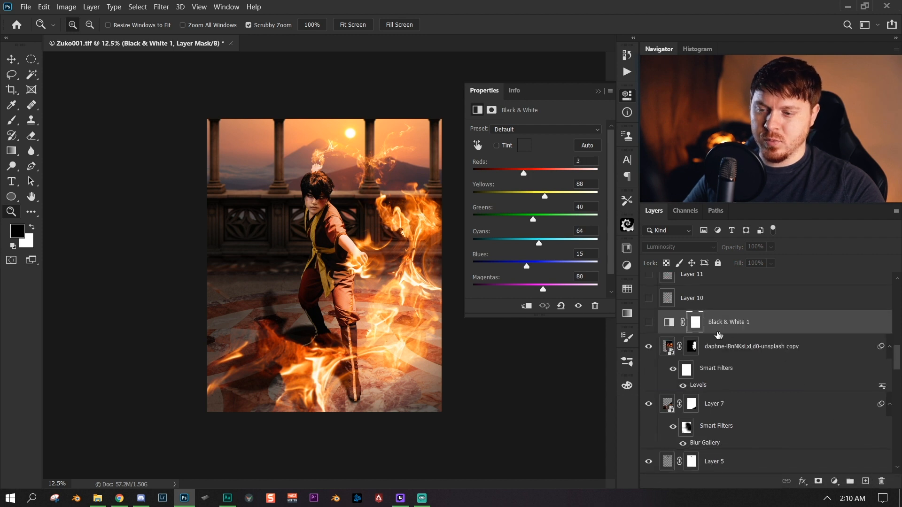
- Turn Black & White 1 back on and compare the image with it off and on
click(648, 323)
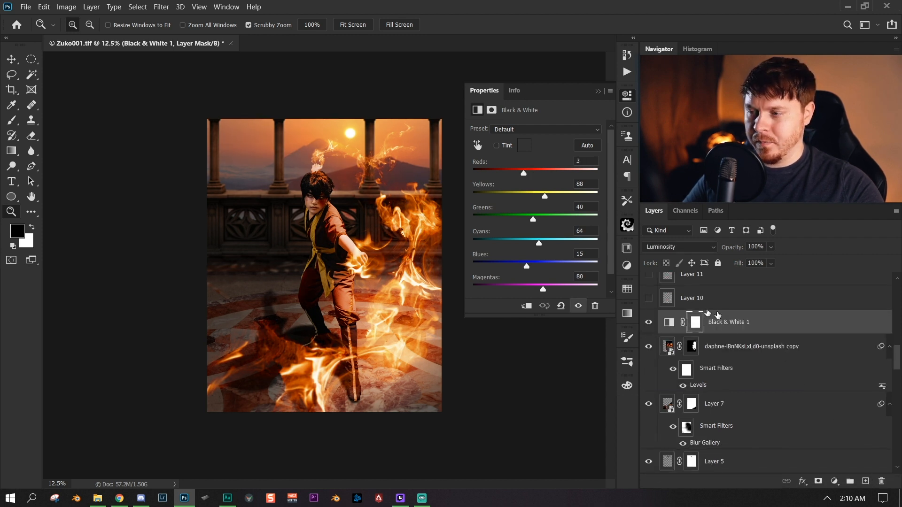
click(648, 323)
click(648, 323)
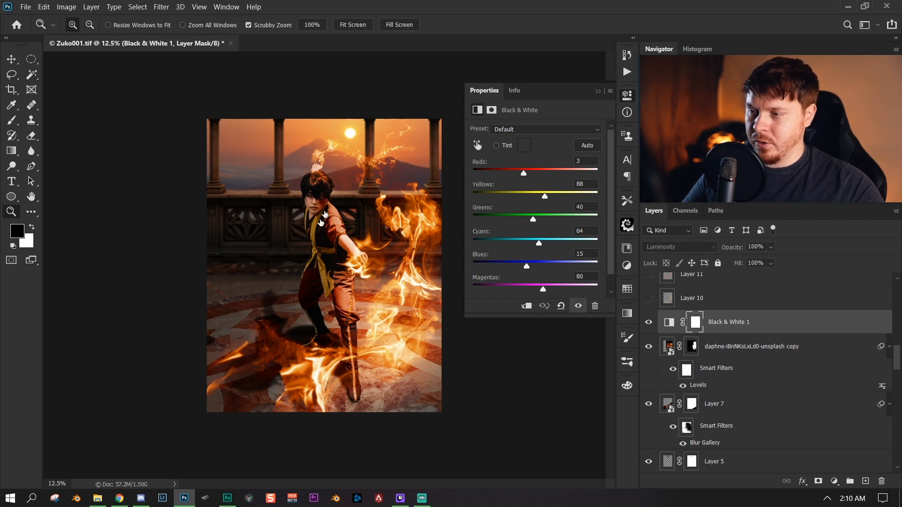
alt+click(390, 269)
click(390, 269)
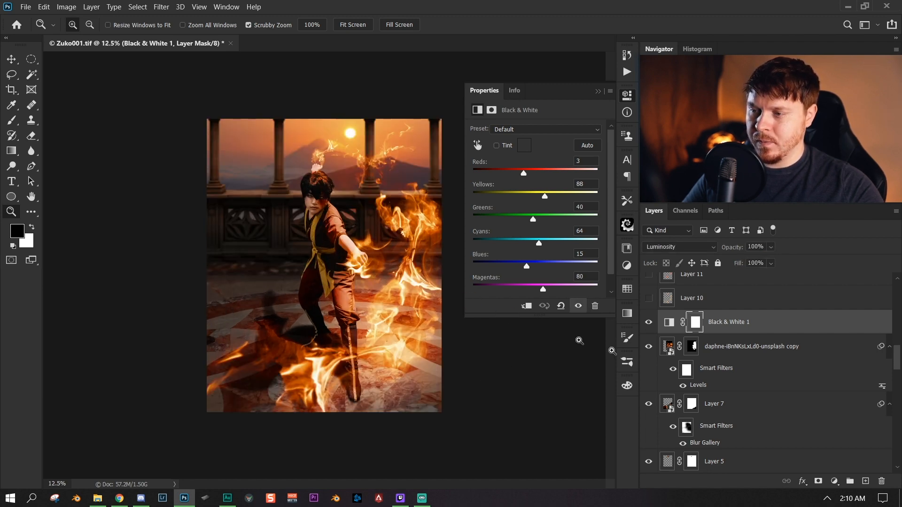
- Select Layer 10 above Black & White 1, make it visible and check its blend mode
scroll(777, 314, up, 2)
click(648, 348)
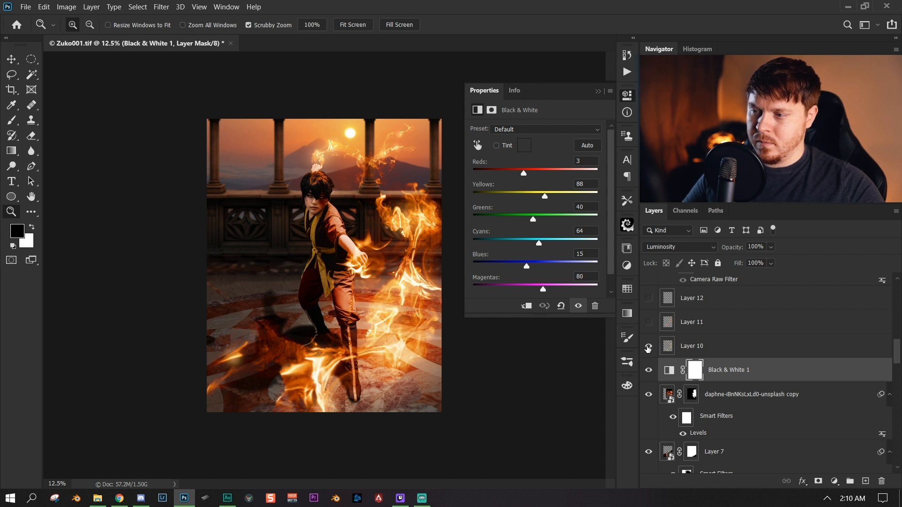
click(648, 348)
click(597, 90)
click(750, 351)
click(663, 353)
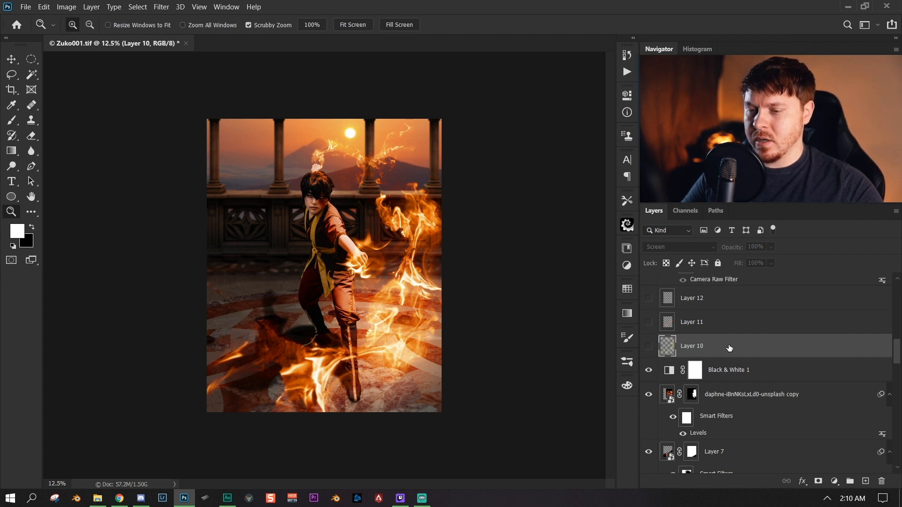
click(649, 347)
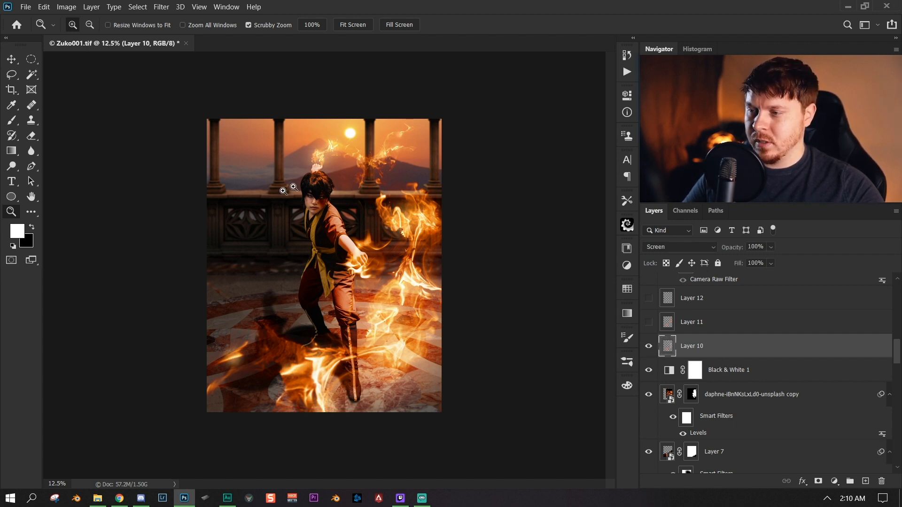
click(683, 246)
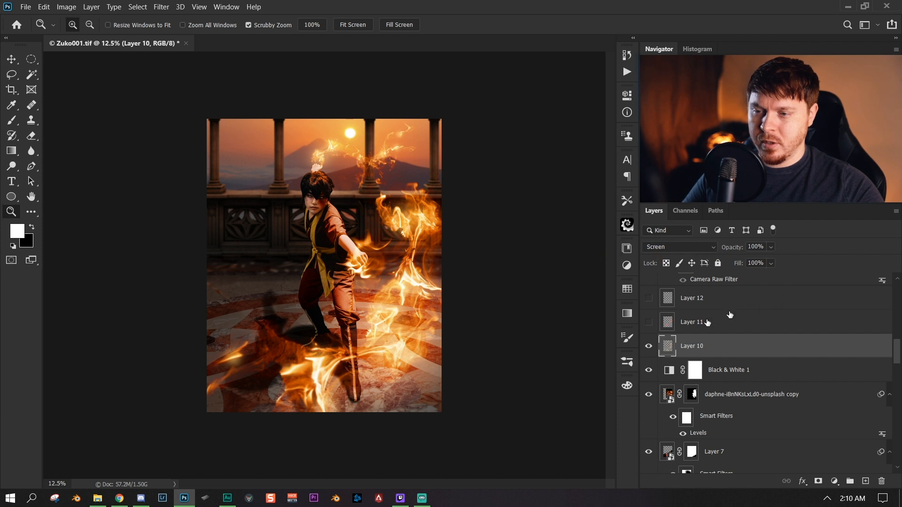
- Set up the Brush with an orange sampled from the flames beside the character and a size of 250
key(b)
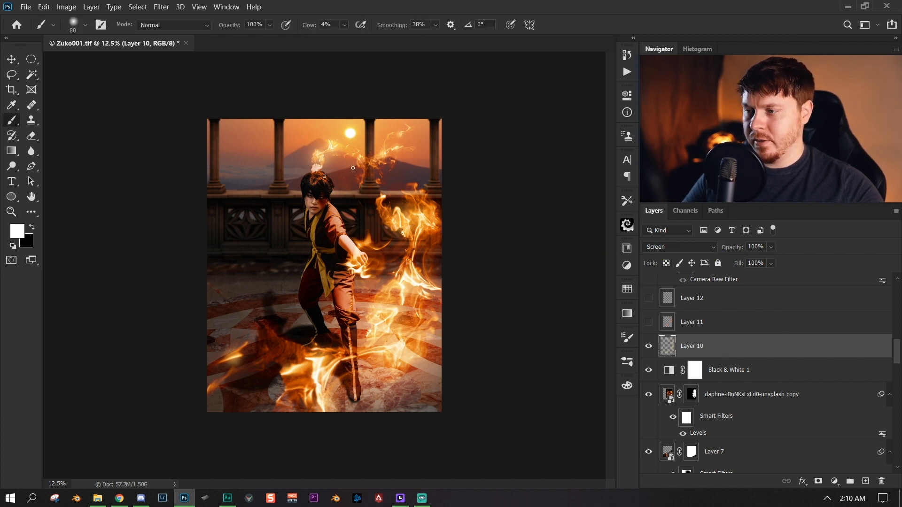
alt+click(419, 222)
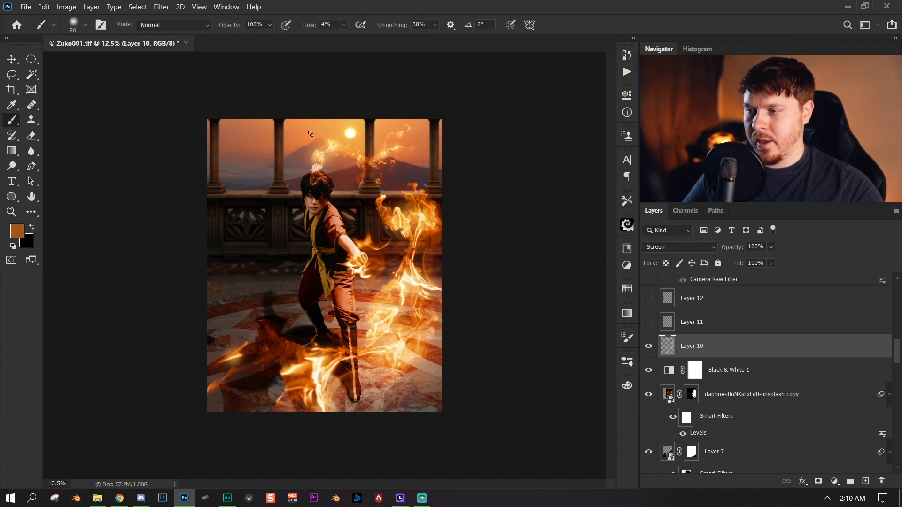
key(bracketright)
key(bracketright)
key(bracketright)
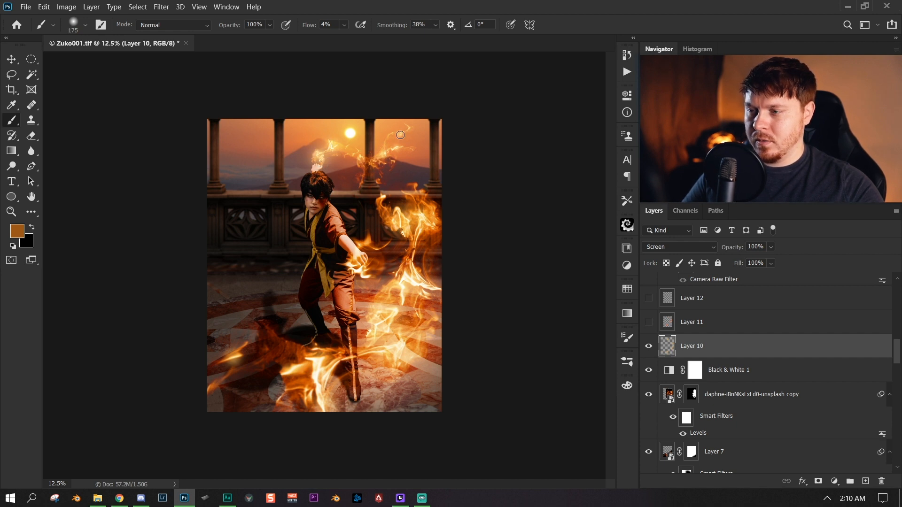
key(bracketleft)
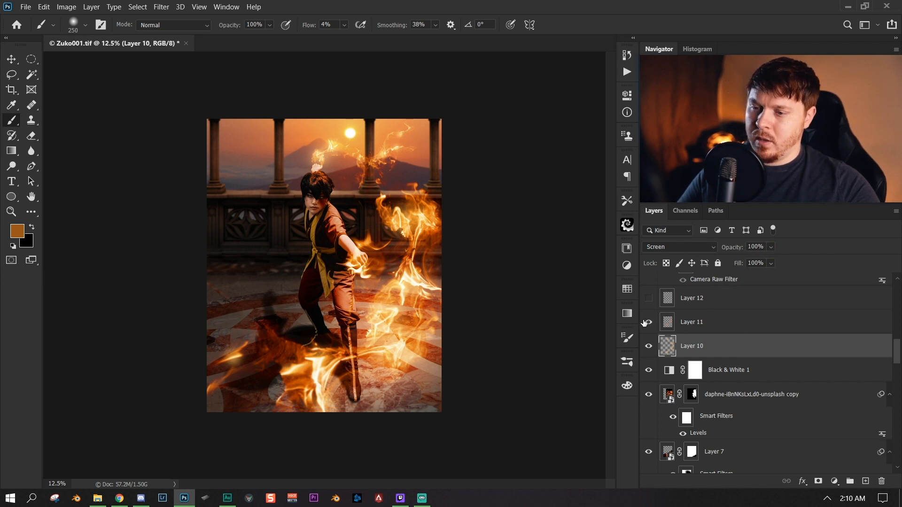
- Make Layer 11 and Layer 12 visible, comparing the image with Layer 12 off and on
click(709, 321)
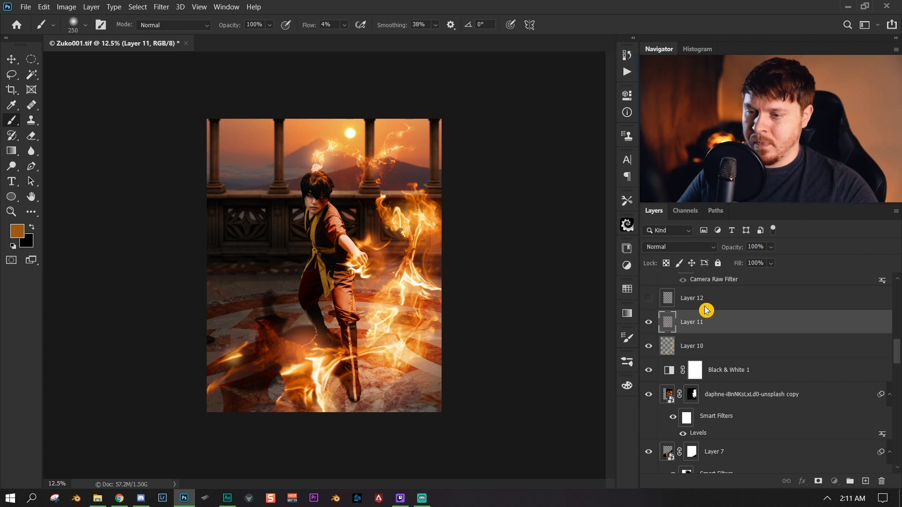
click(676, 299)
scroll(656, 347, up, 1)
click(649, 348)
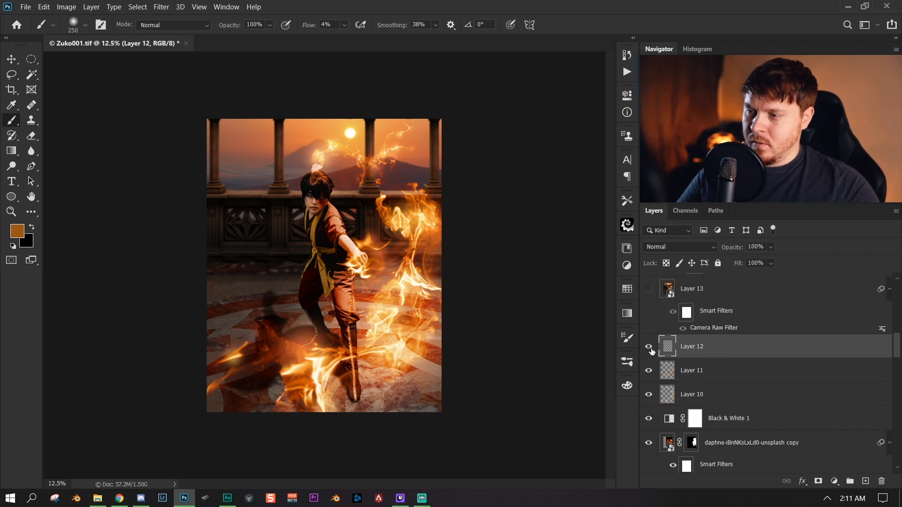
click(649, 348)
click(648, 347)
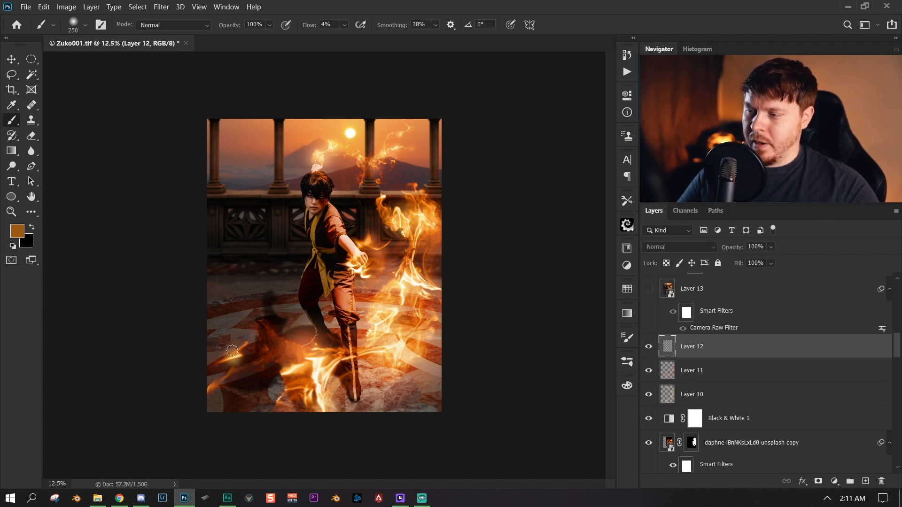
- Examine the floor around the character's feet up close with Layer 12 off and on
key(j)
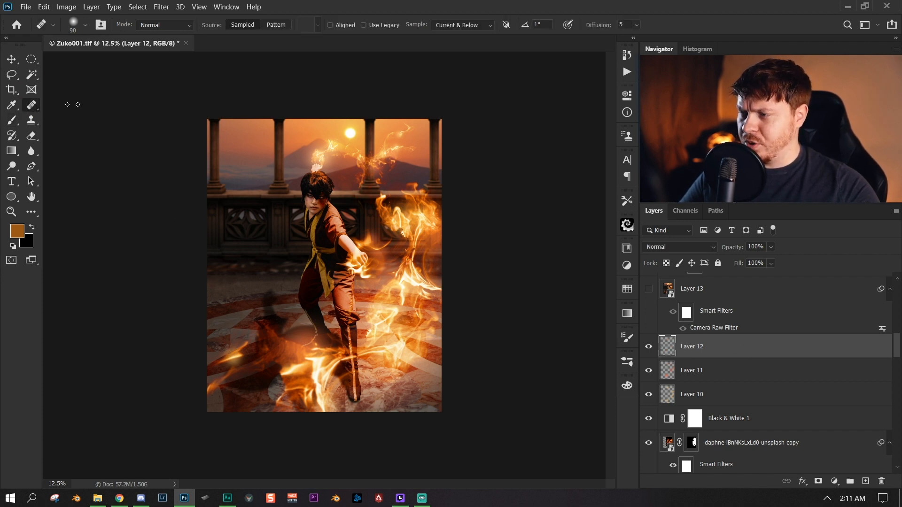
key(z)
click(217, 316)
click(218, 316)
click(218, 316)
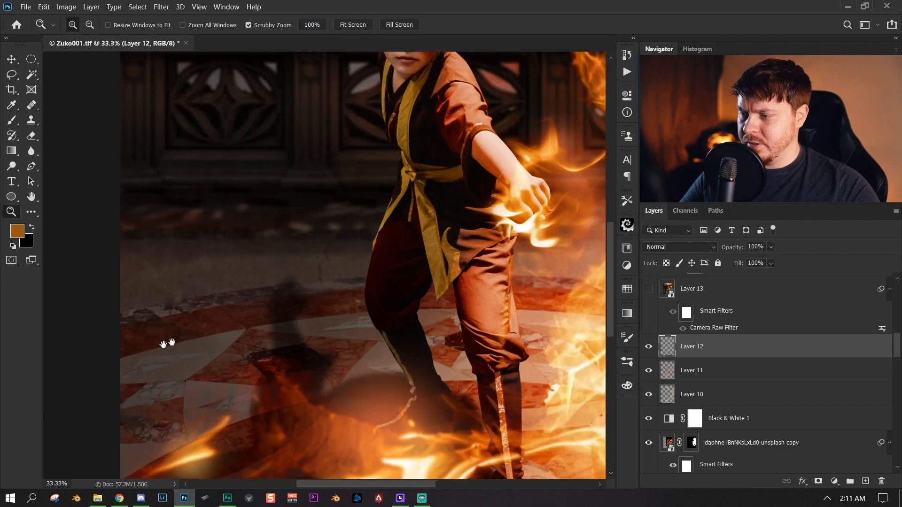
drag(167, 344, 207, 336)
click(648, 346)
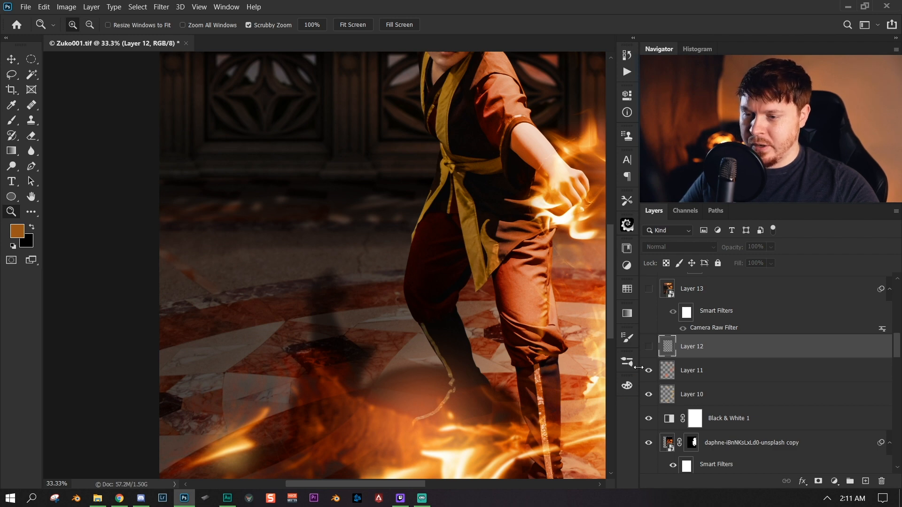
click(649, 348)
drag(349, 326, 266, 321)
- Select the Layer 13 smart object, make it visible and check the whole image at a small size
scroll(723, 355, up, 2)
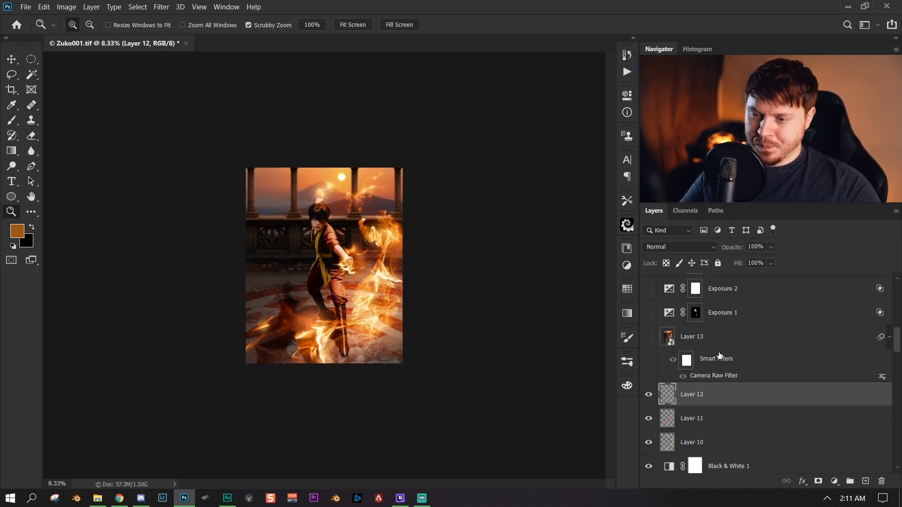
click(732, 346)
click(648, 337)
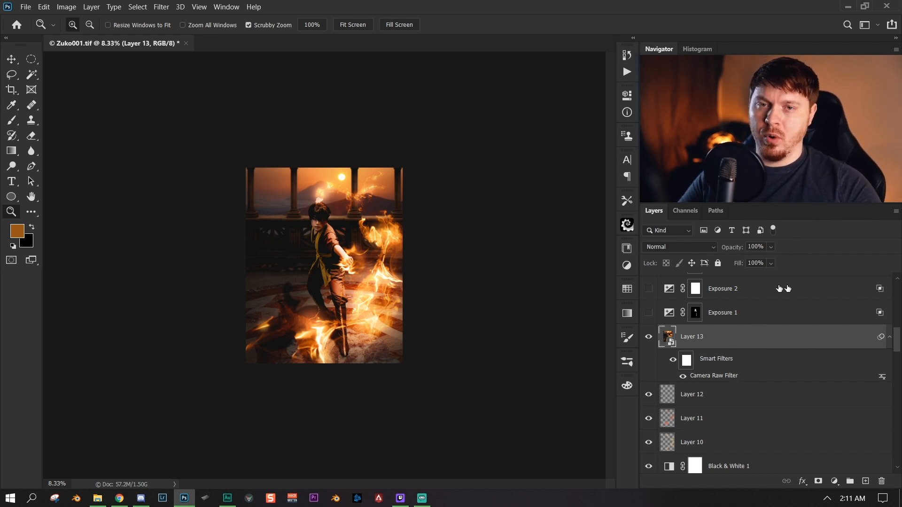
drag(479, 437, 362, 357)
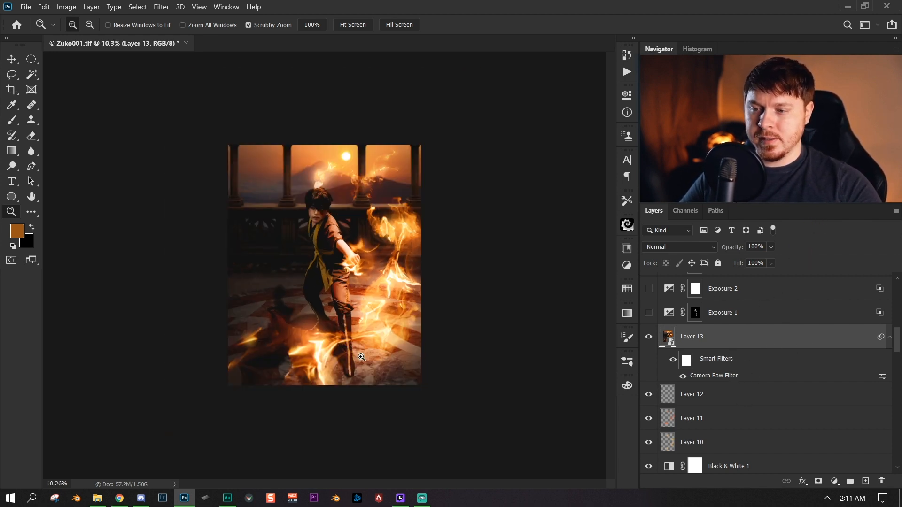
key(ctrl+minus)
key(ctrl+minus)
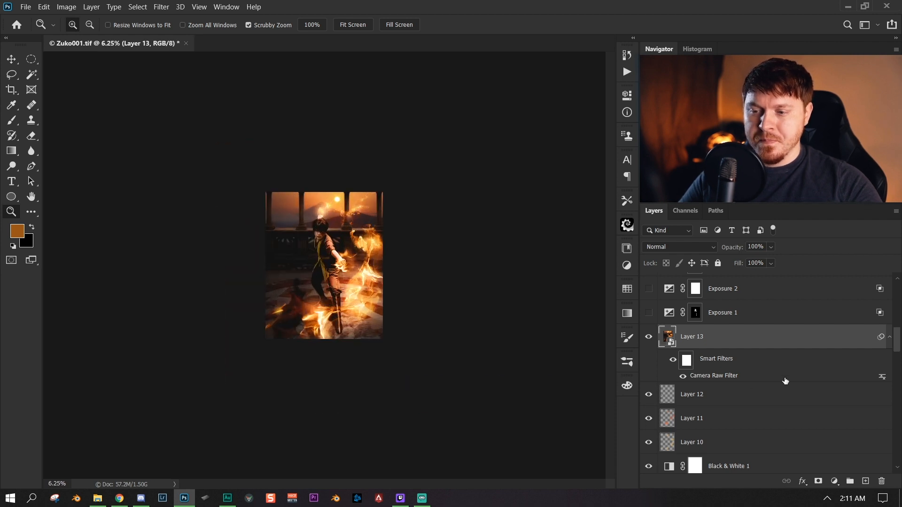
- Open the Camera Raw Filter settings of Layer 13 and review its basic tone and colour adjustments
double_click(736, 379)
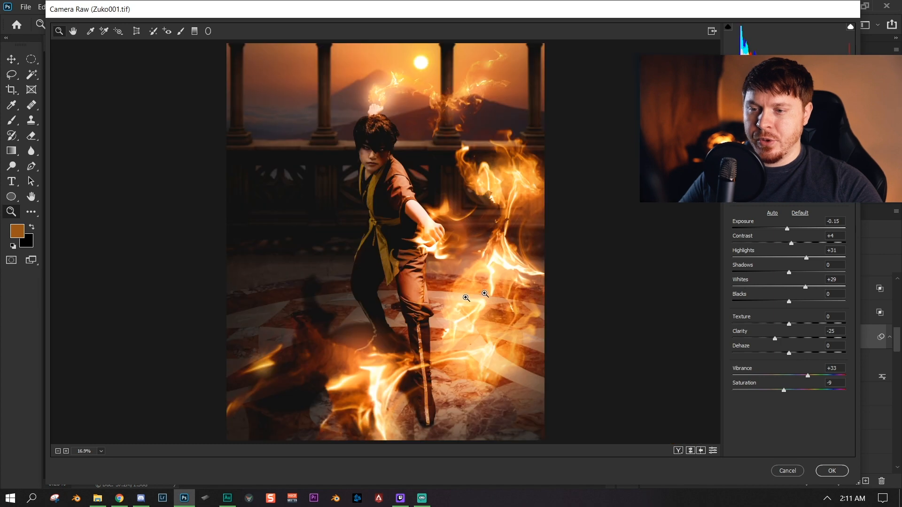
scroll(504, 295, down, 2)
scroll(498, 304, up, 2)
scroll(469, 312, down, 3)
scroll(440, 231, up, 1)
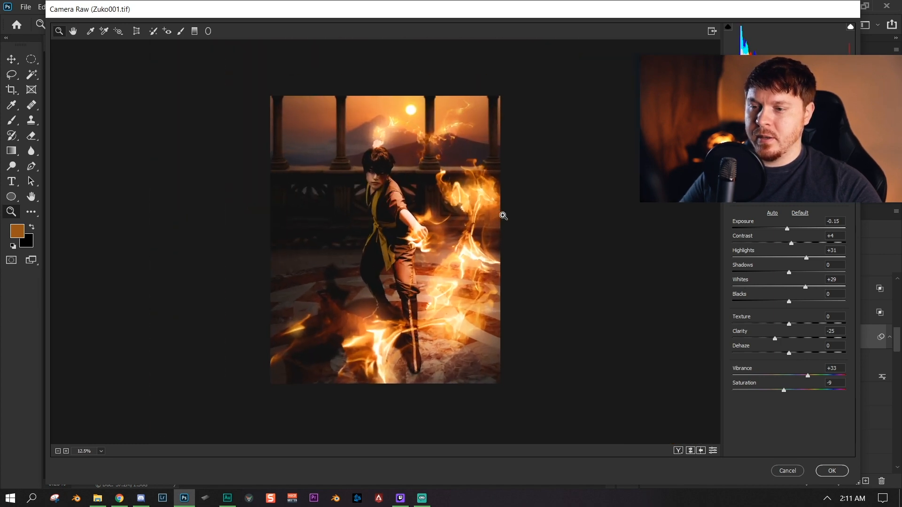
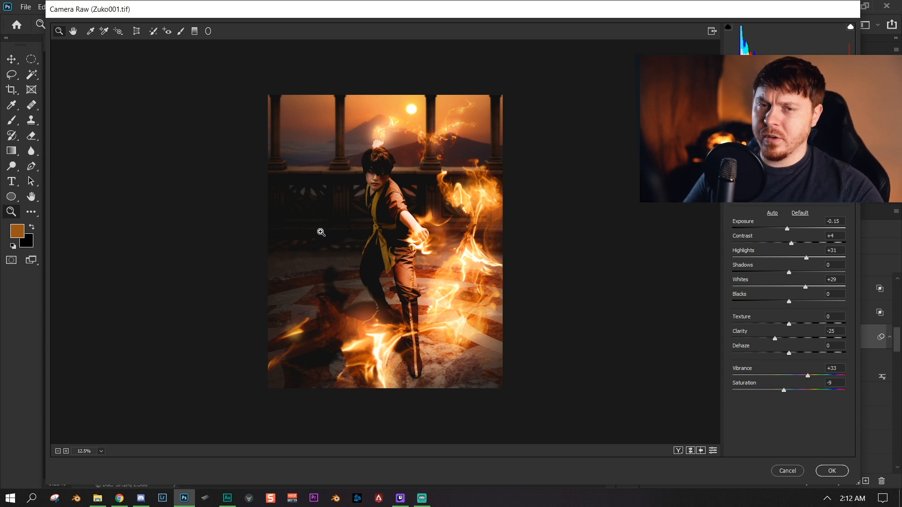
- Examine the Camera Raw grade on the flames, floor and character at several magnifications
scroll(405, 207, down, 3)
scroll(405, 206, up, 3)
scroll(537, 263, down, 1)
scroll(540, 264, up, 2)
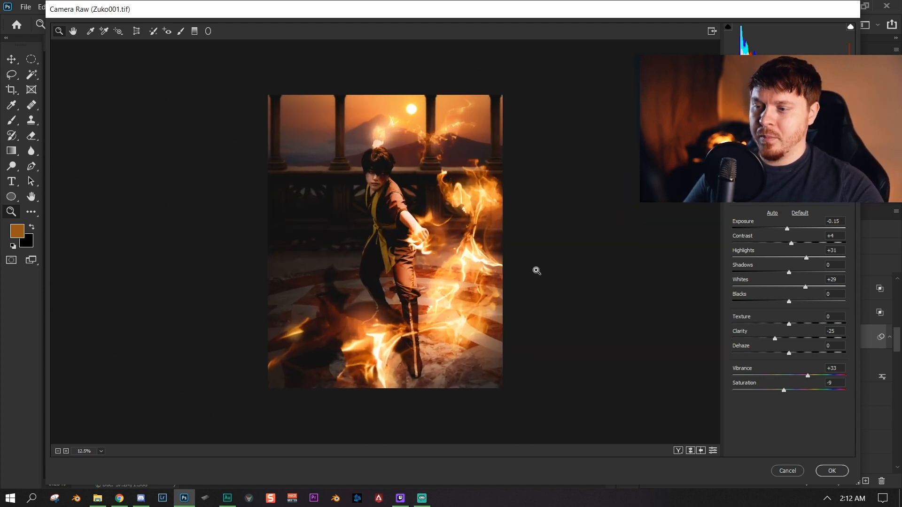
scroll(507, 288, down, 1)
scroll(505, 287, up, 3)
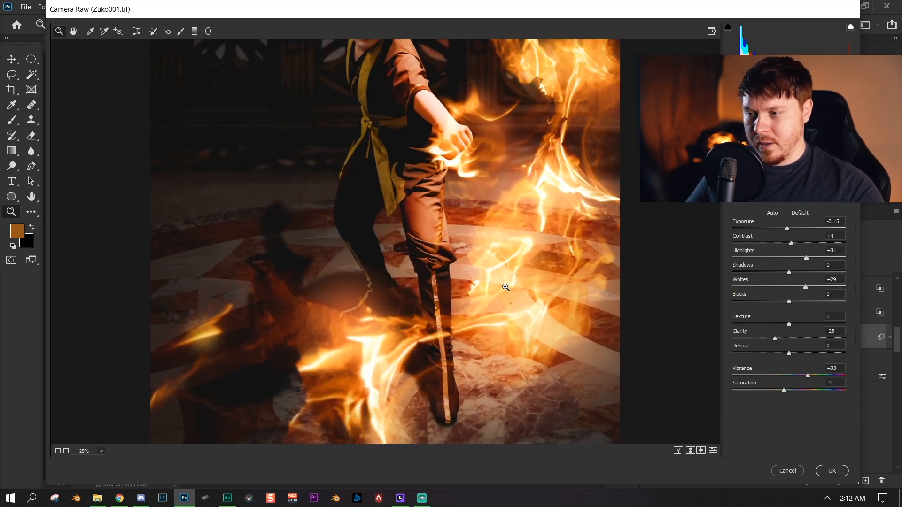
scroll(506, 287, down, 2)
scroll(506, 268, up, 2)
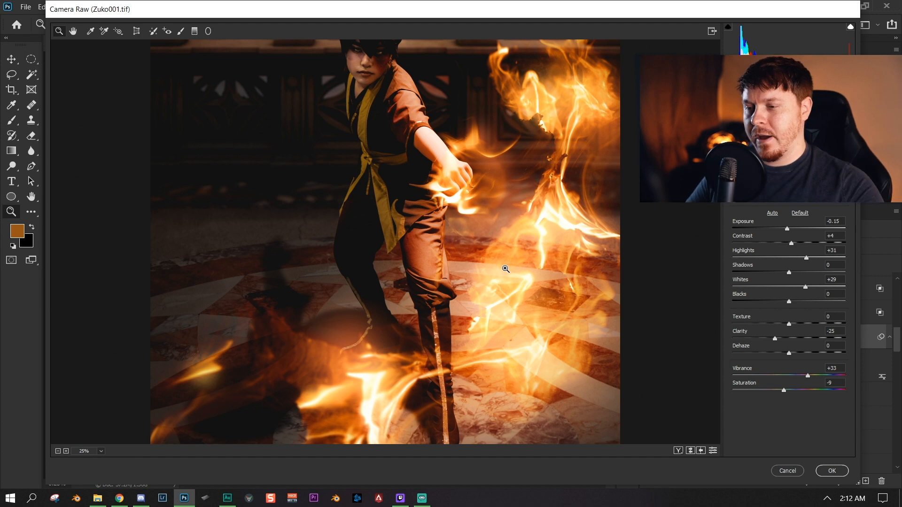
scroll(505, 269, down, 2)
scroll(515, 263, up, 1)
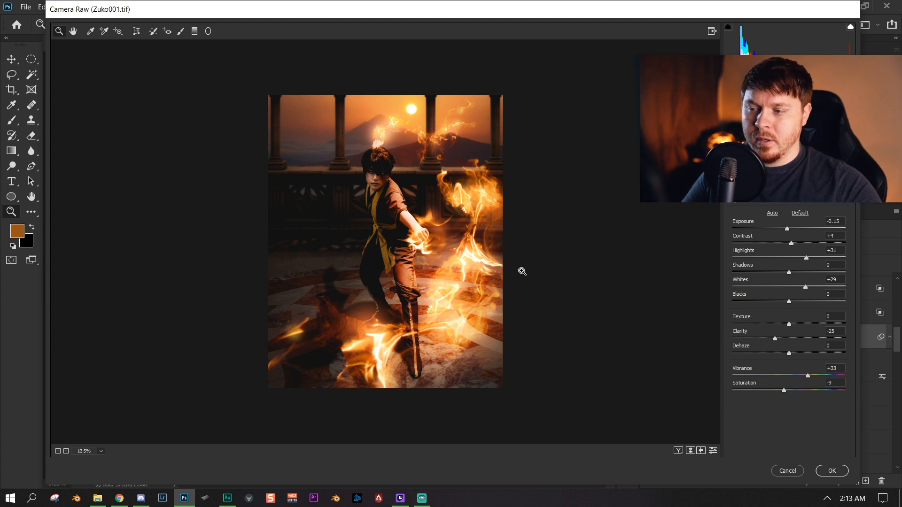
scroll(487, 296, down, 1)
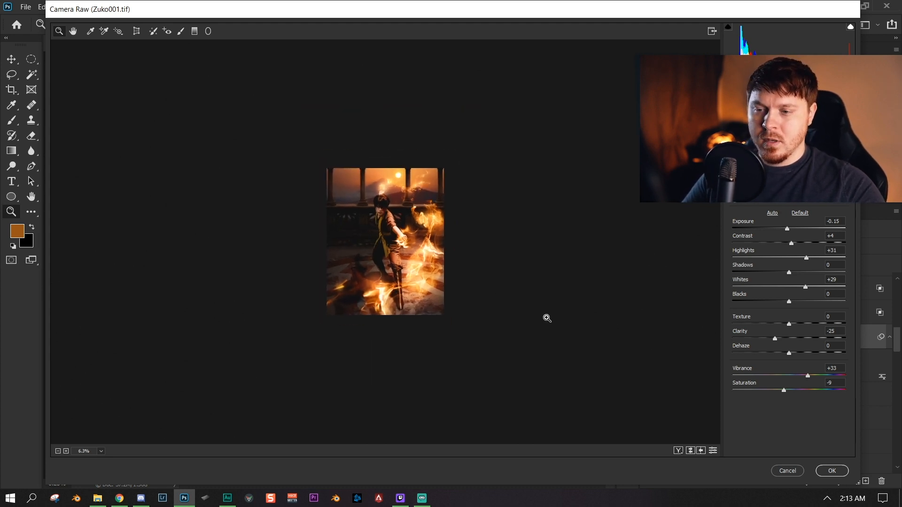
scroll(548, 316, up, 1)
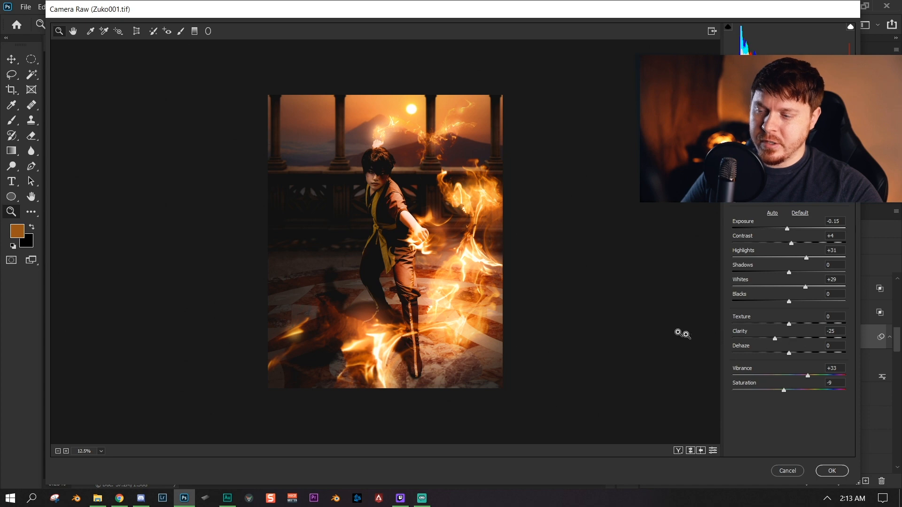
- Open the Camera Raw tone curve and inspect its lowest shadow point
click(472, 280)
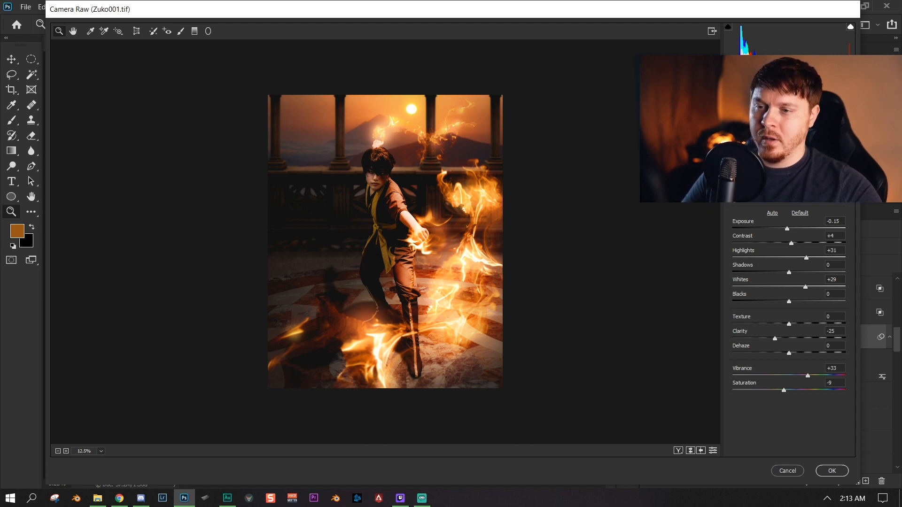
click(746, 114)
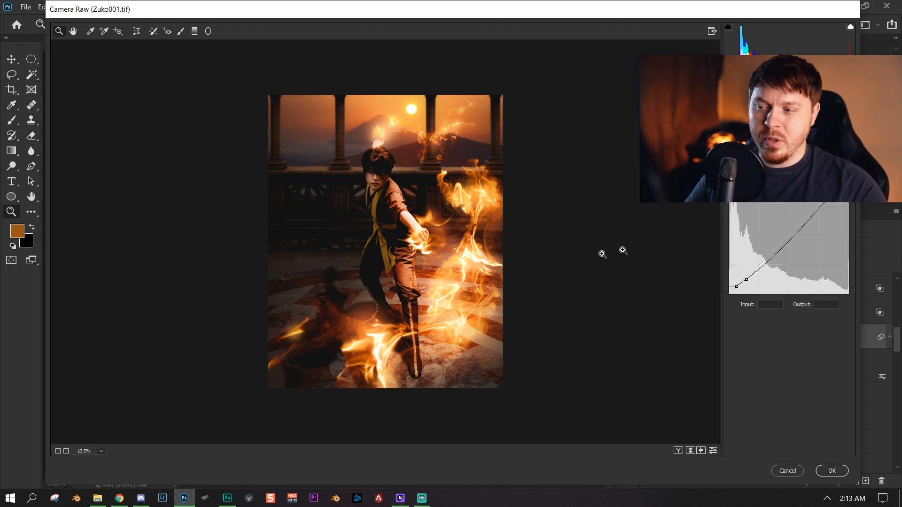
click(735, 286)
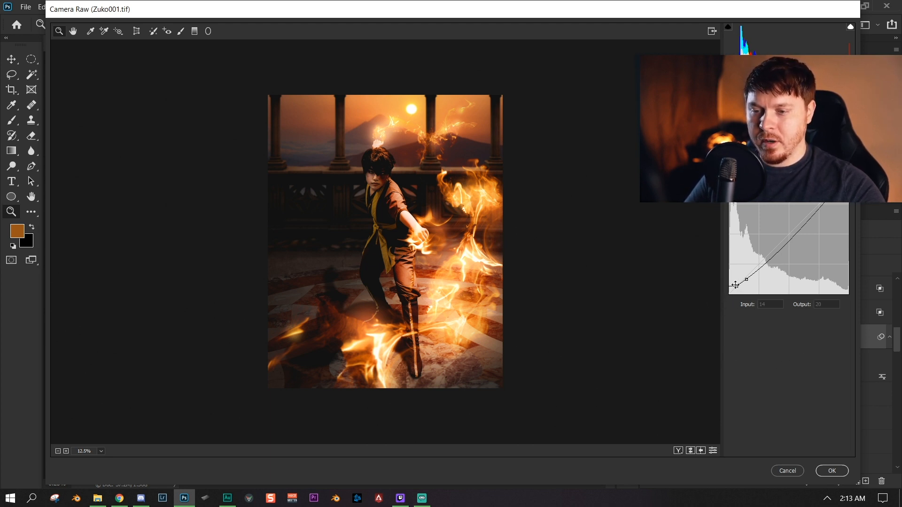
- Set the tone curve's lowest shadow point to input 10, output 14 and check the shadows across the image
mouse_move(735, 287)
mouse_down()
mouse_move(723, 293)
mouse_move(732, 302)
mouse_up()
drag(293, 186, 340, 230)
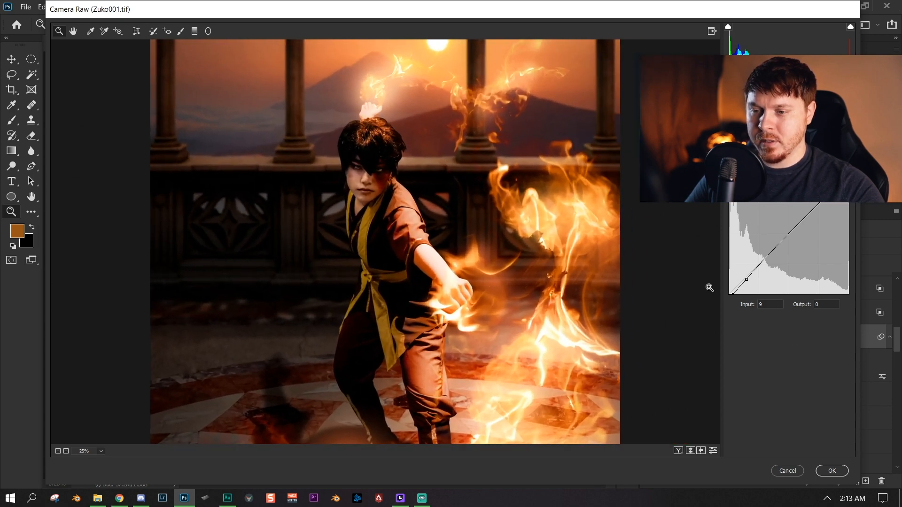
mouse_move(733, 291)
mouse_down()
mouse_move(721, 300)
mouse_move(719, 256)
mouse_move(723, 298)
mouse_move(735, 296)
mouse_move(733, 287)
mouse_up()
scroll(493, 284, down, 4)
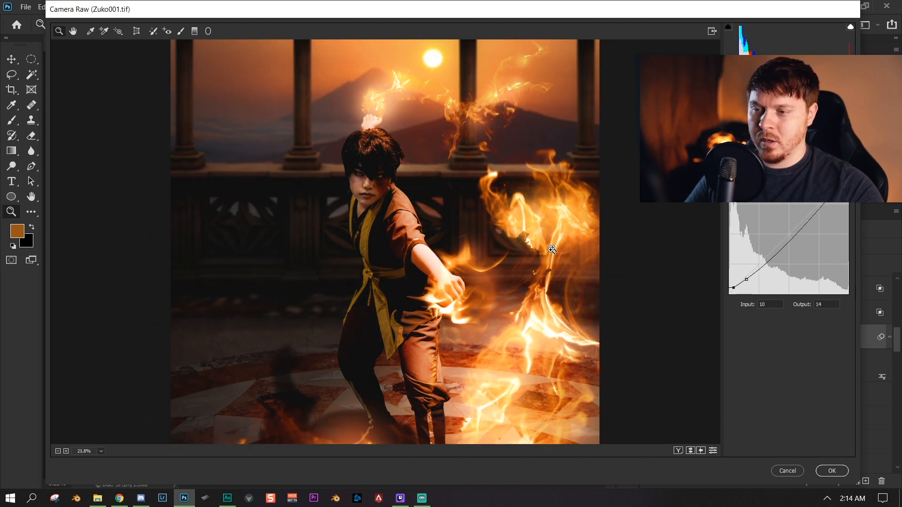
scroll(494, 284, up, 2)
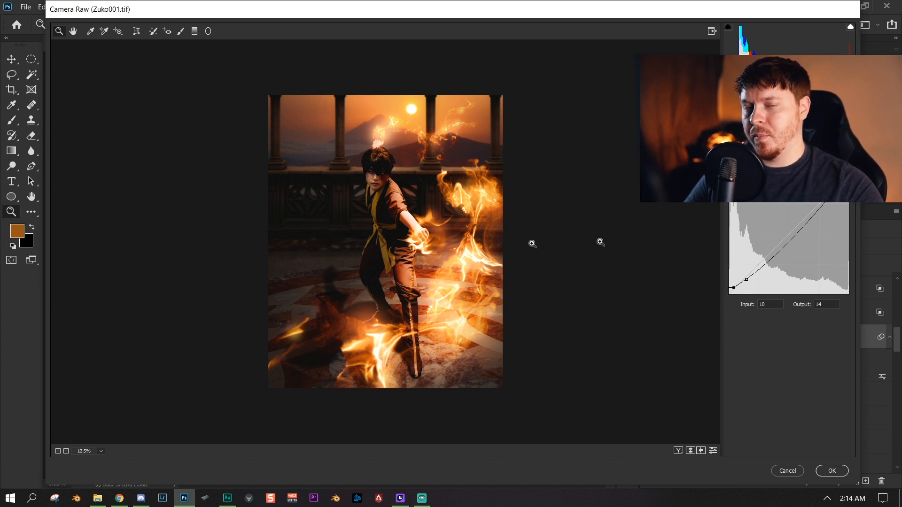
scroll(460, 217, down, 1)
scroll(460, 218, up, 2)
scroll(460, 217, down, 1)
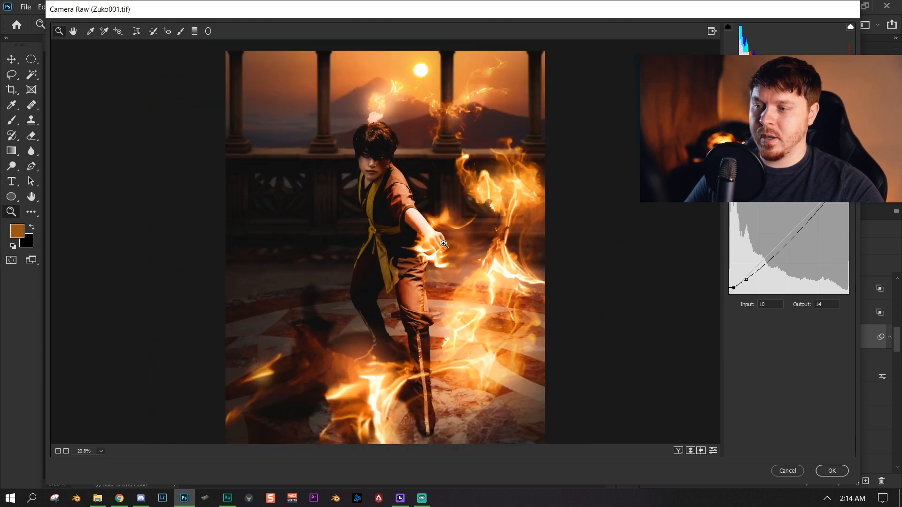
- Review the Camera Raw noise reduction settings and the hue, saturation and luminance adjustments for each colour range
click(759, 112)
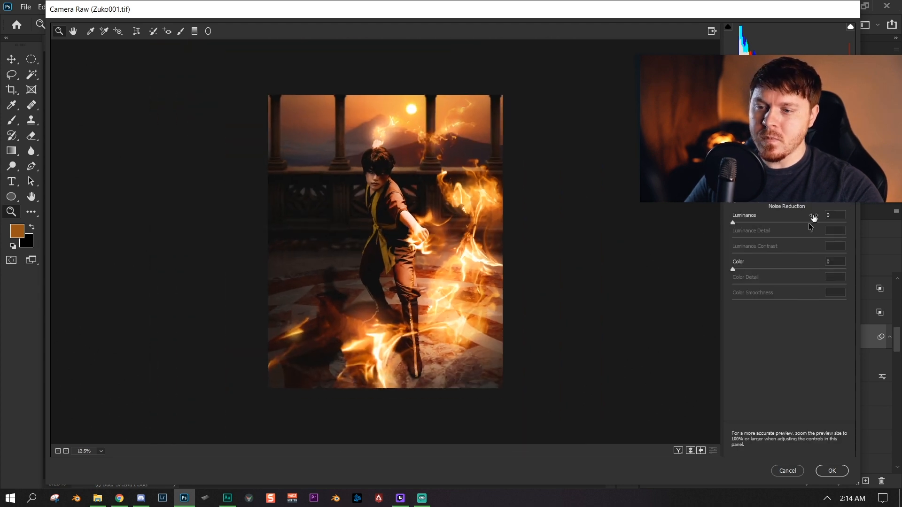
click(771, 113)
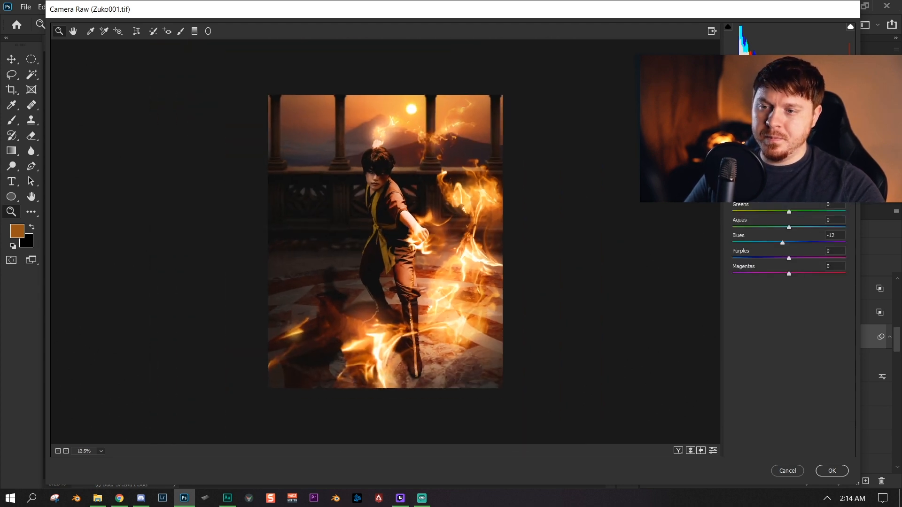
click(765, 135)
click(796, 136)
click(766, 136)
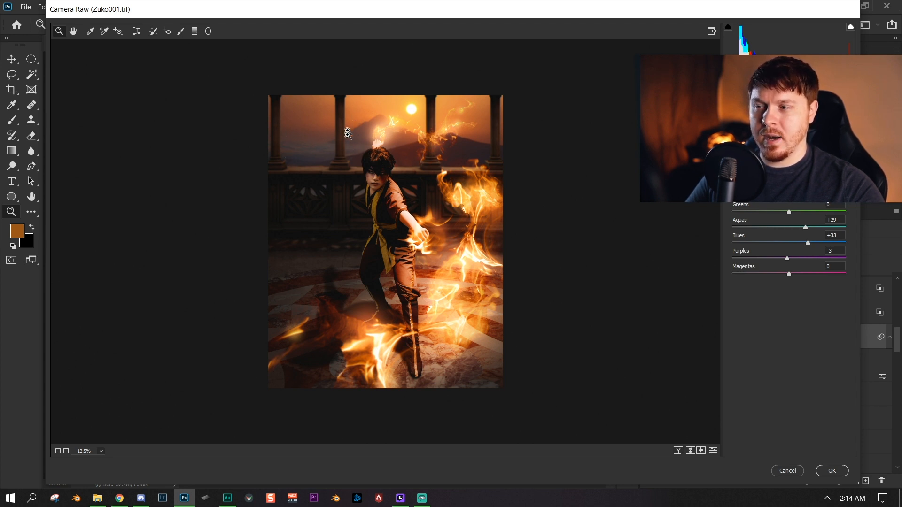
click(796, 132)
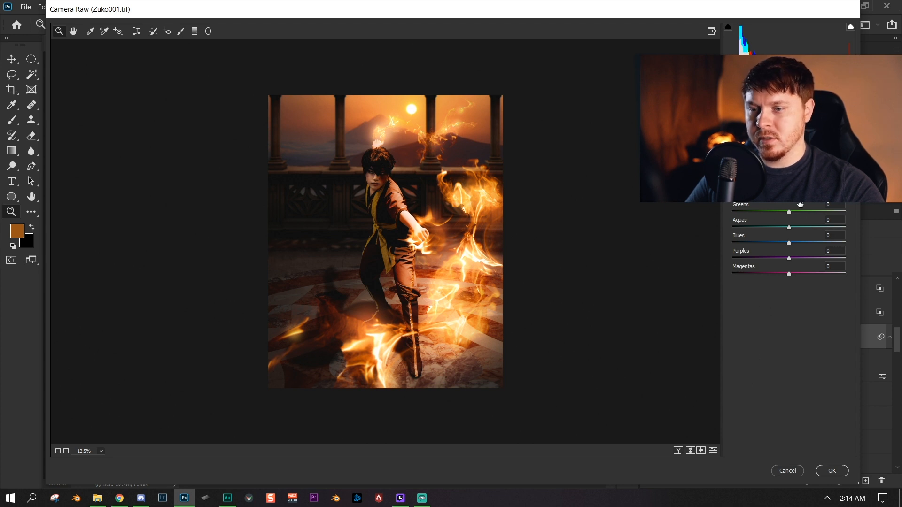
- Compare the image with the current colour-range adjustments against the default values of that panel
click(716, 450)
click(716, 449)
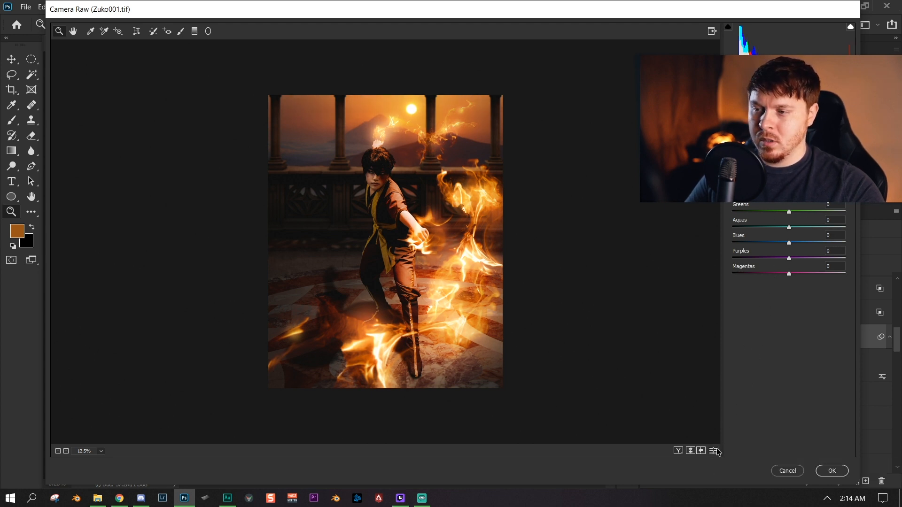
click(716, 450)
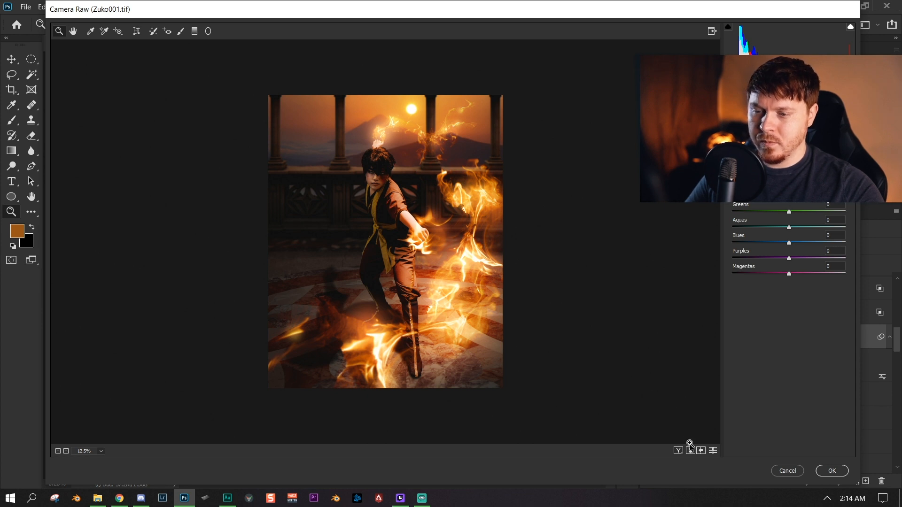
click(716, 452)
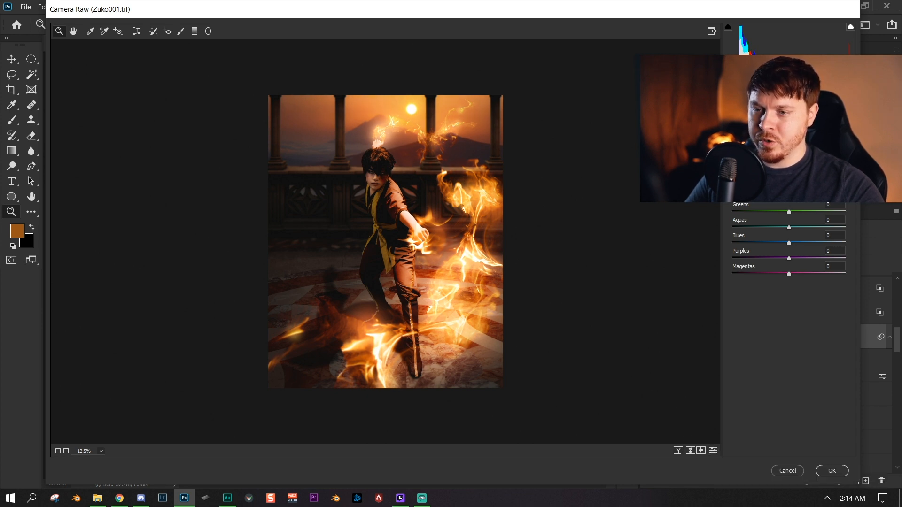
click(716, 452)
click(716, 452)
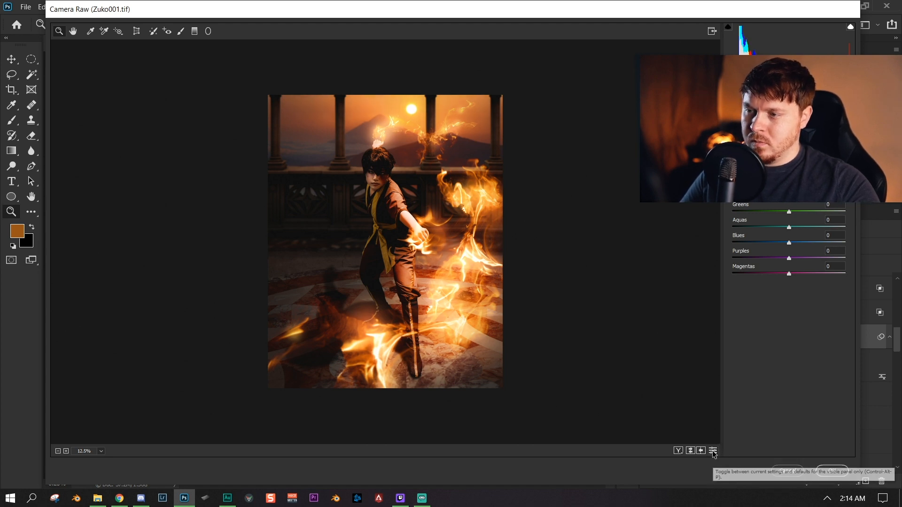
- Review the split toning, vignette and calibration settings, compare the vignette against its defaults, and apply the Camera Raw filter
click(786, 113)
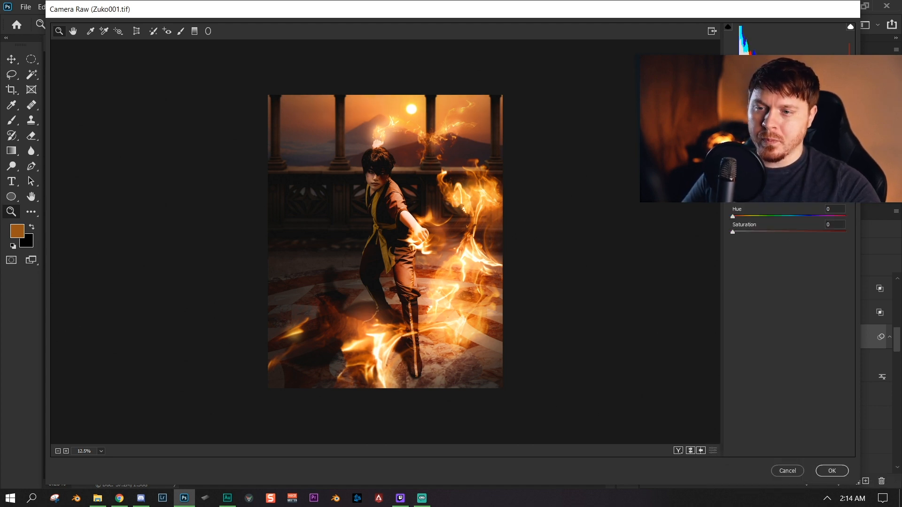
click(811, 113)
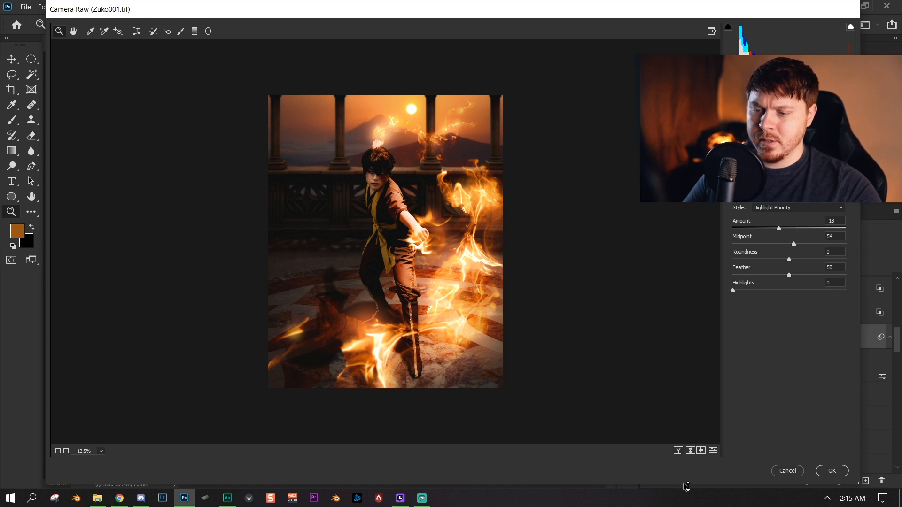
click(712, 451)
click(712, 451)
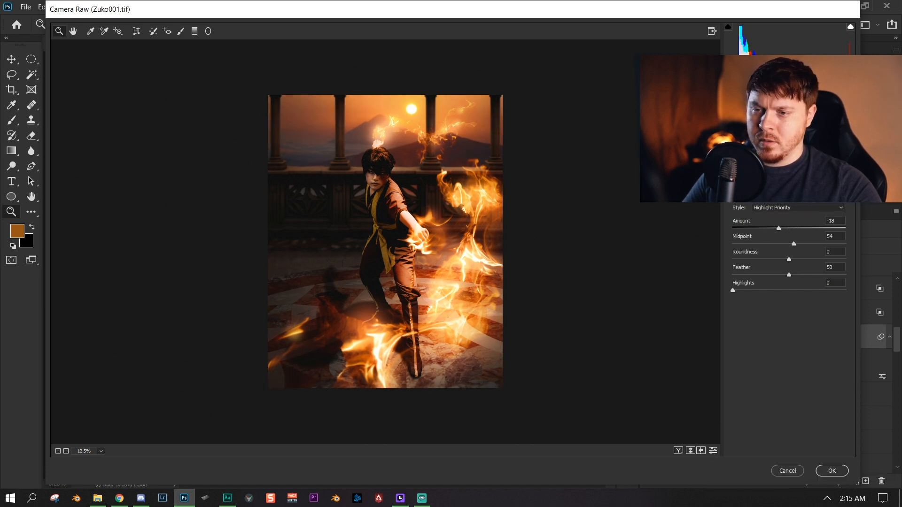
scroll(789, 249, down, 3)
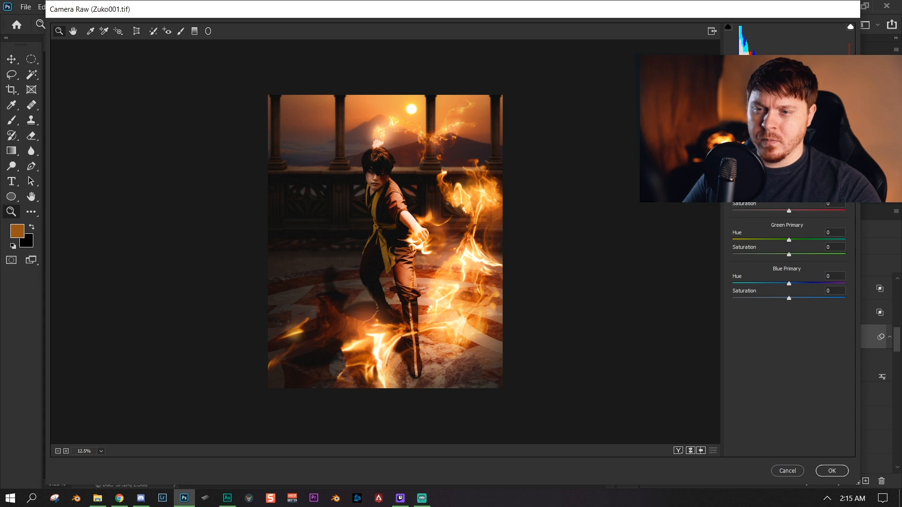
click(832, 470)
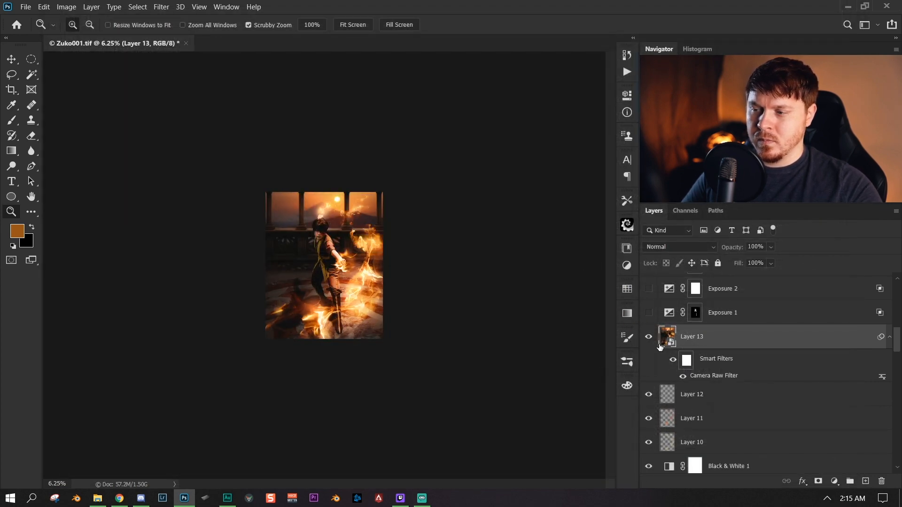
- Compare the image with Layer 13 hidden and shown, at a small size and enlarged
click(649, 337)
click(648, 337)
drag(320, 310, 340, 315)
click(339, 312)
click(338, 312)
click(341, 315)
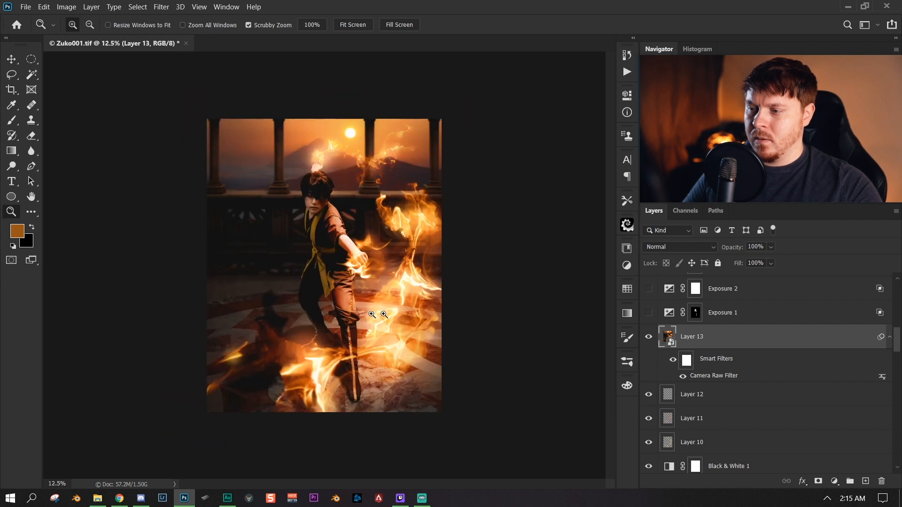
click(650, 337)
click(649, 337)
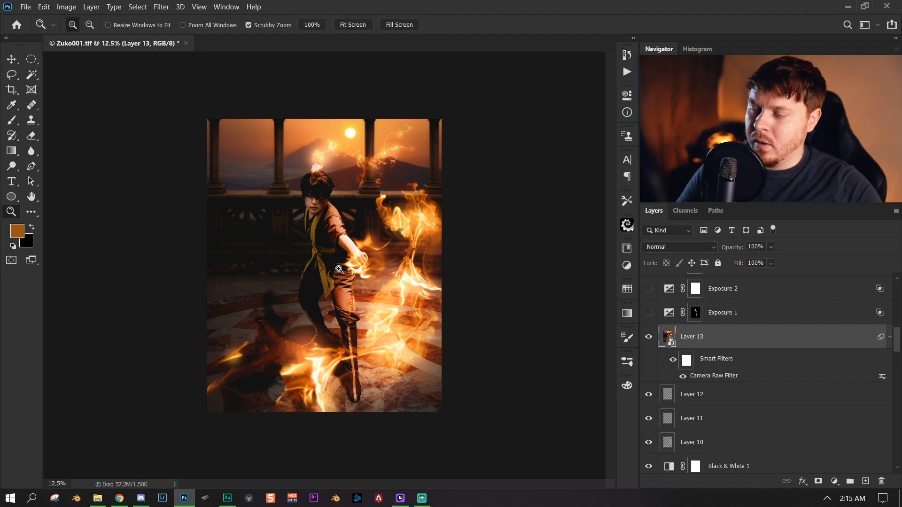
- Select the Exposure 1 adjustment layer and compare the whole image with it on and off
click(666, 319)
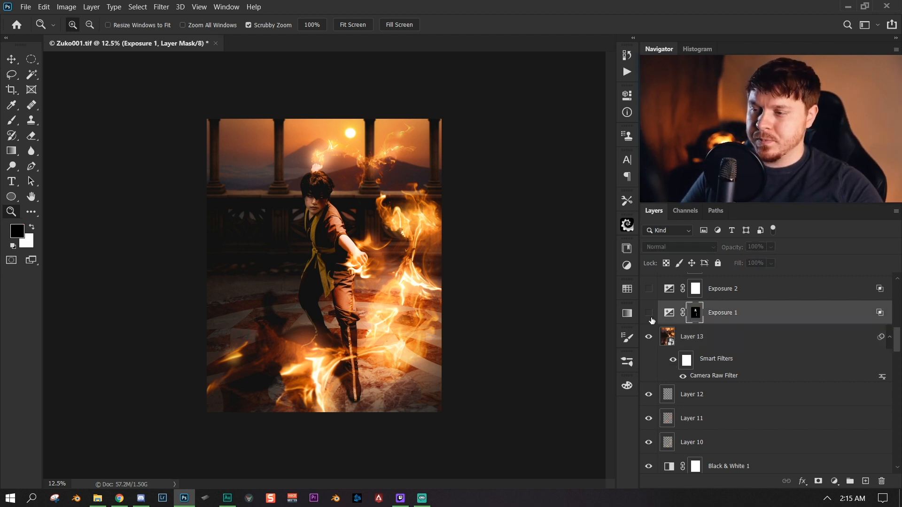
click(650, 319)
click(650, 319)
click(754, 323)
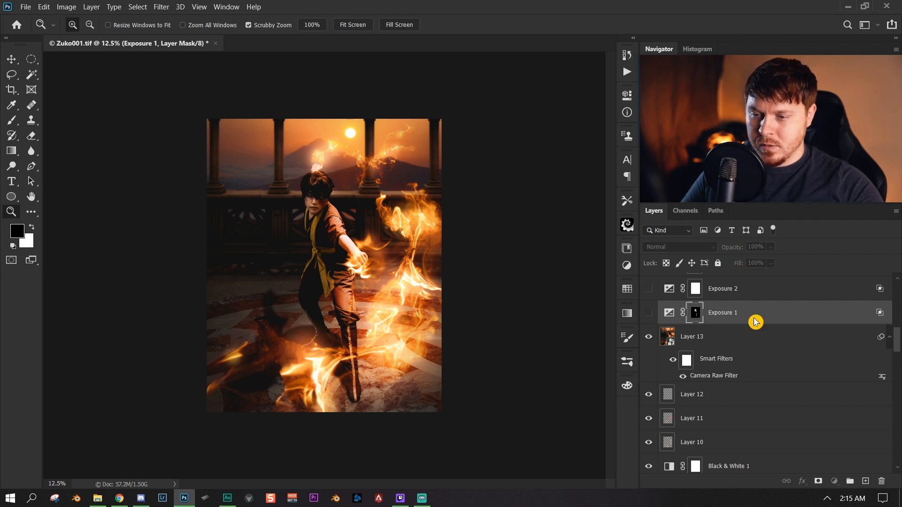
click(664, 319)
click(650, 313)
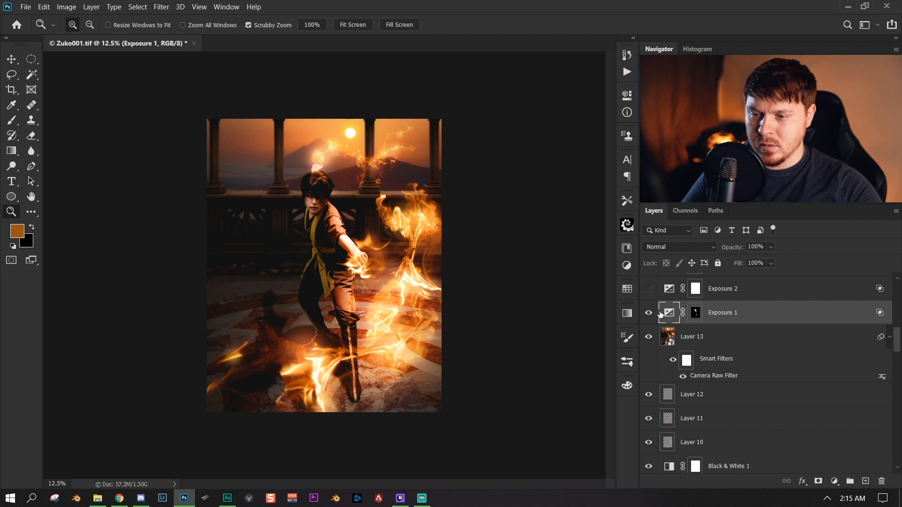
click(648, 289)
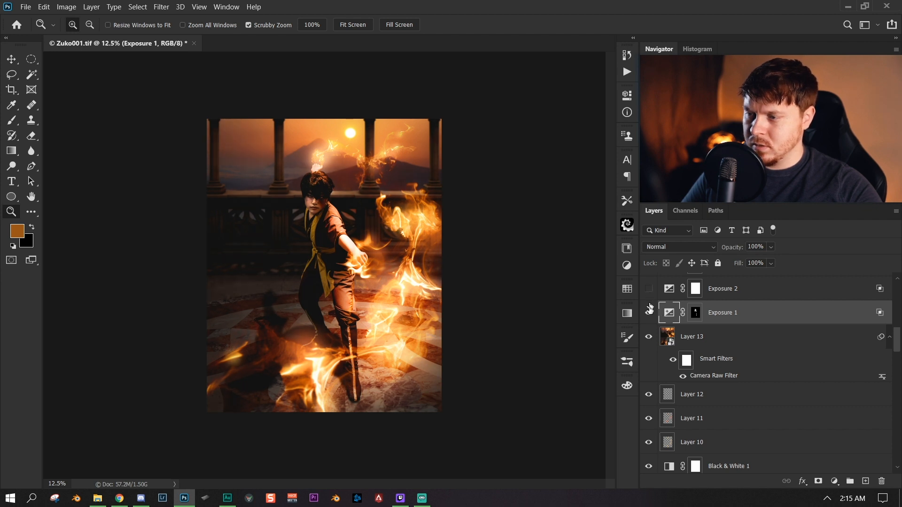
click(648, 313)
click(649, 314)
click(649, 314)
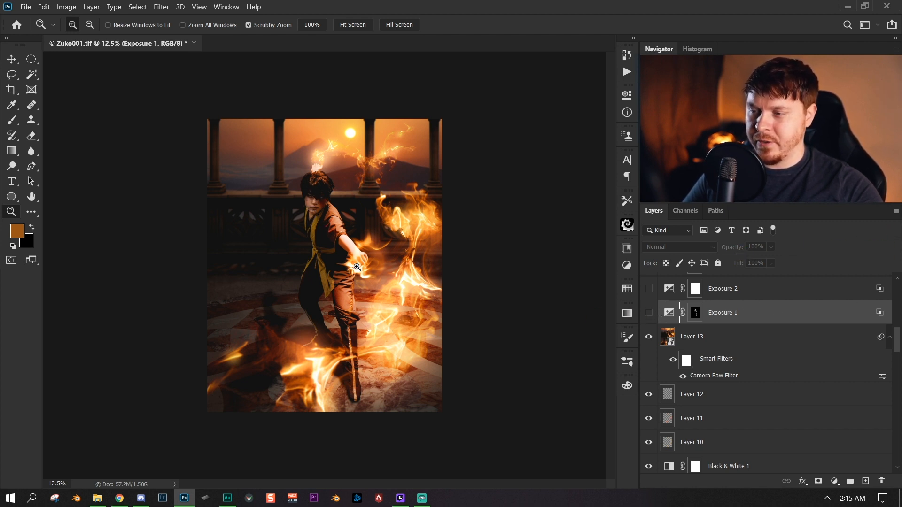
- Make Exposure 1 visible and review its exposure properties and the Blend If range of its blending options
double_click(668, 313)
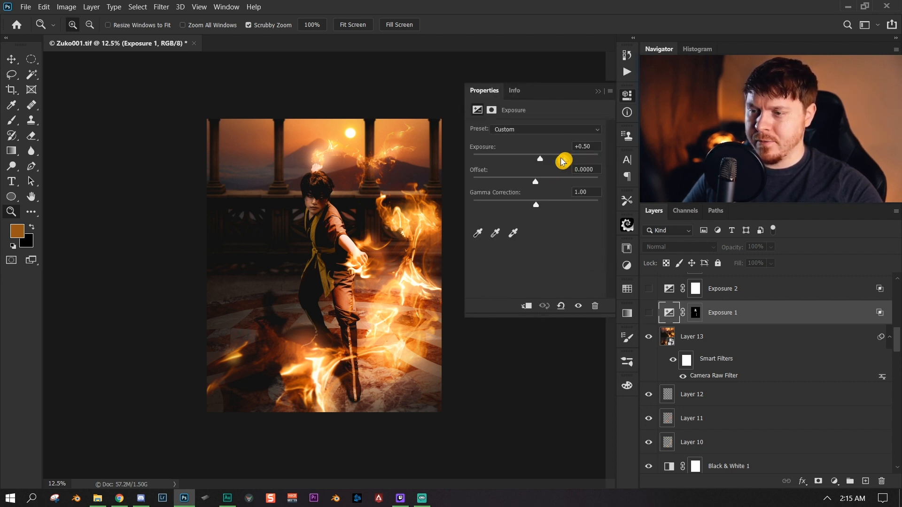
click(649, 313)
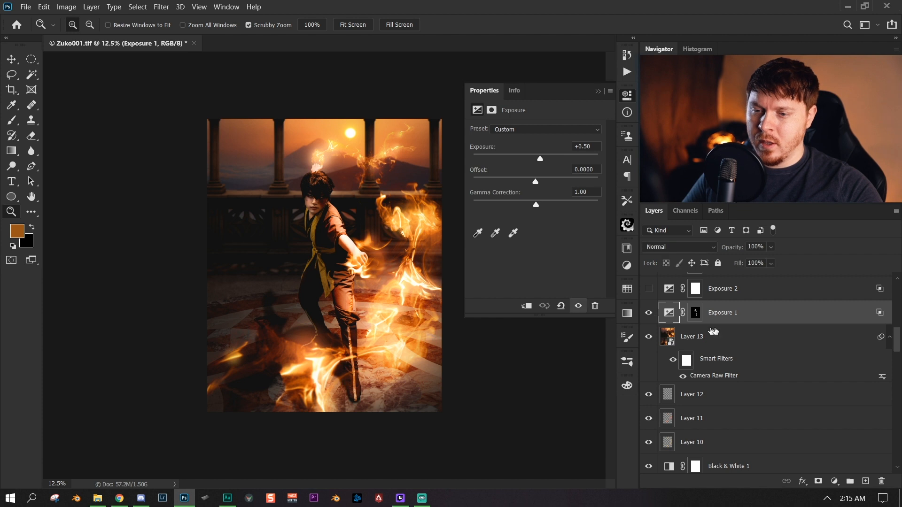
double_click(791, 315)
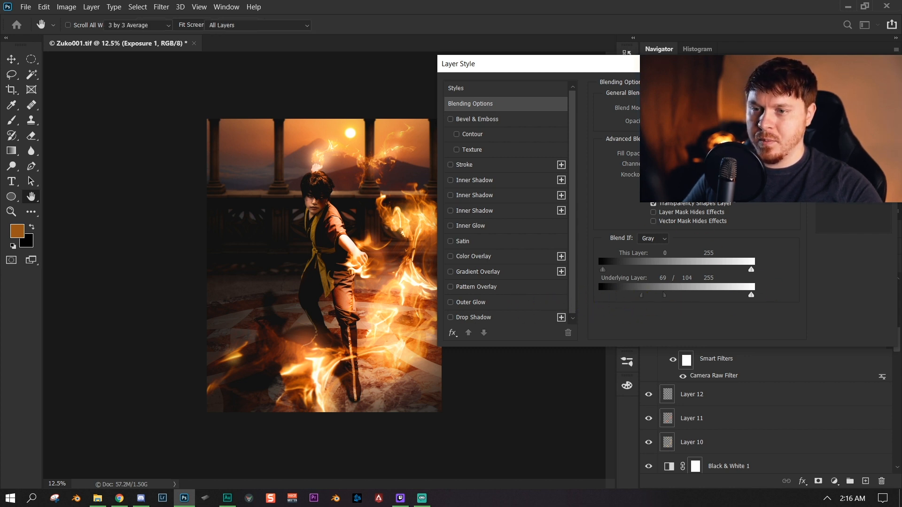
click(854, 88)
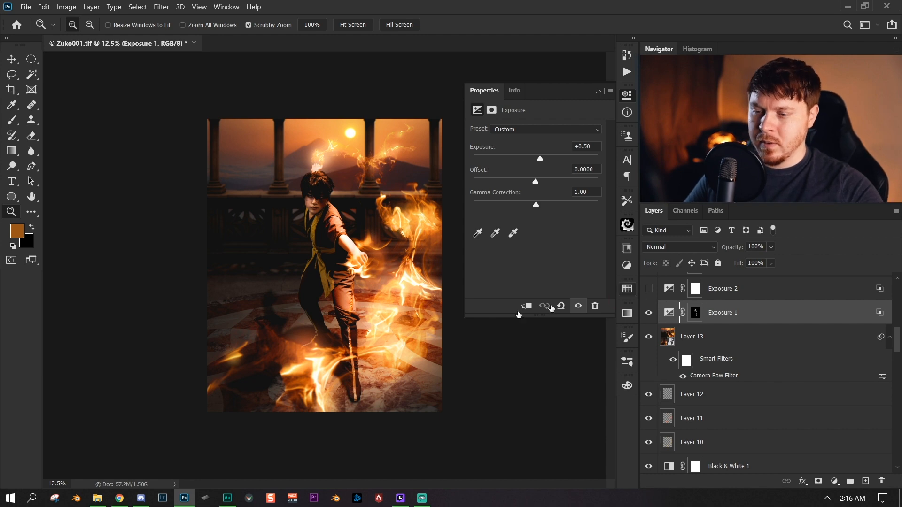
- Compare Exposure 1 on and off in a close-up of the character's face, sleeve and arm
drag(314, 203, 323, 212)
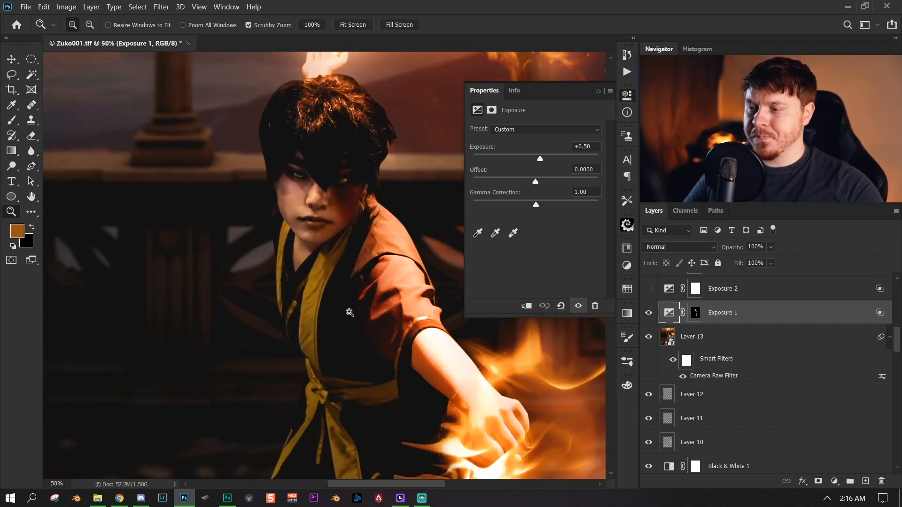
click(350, 312)
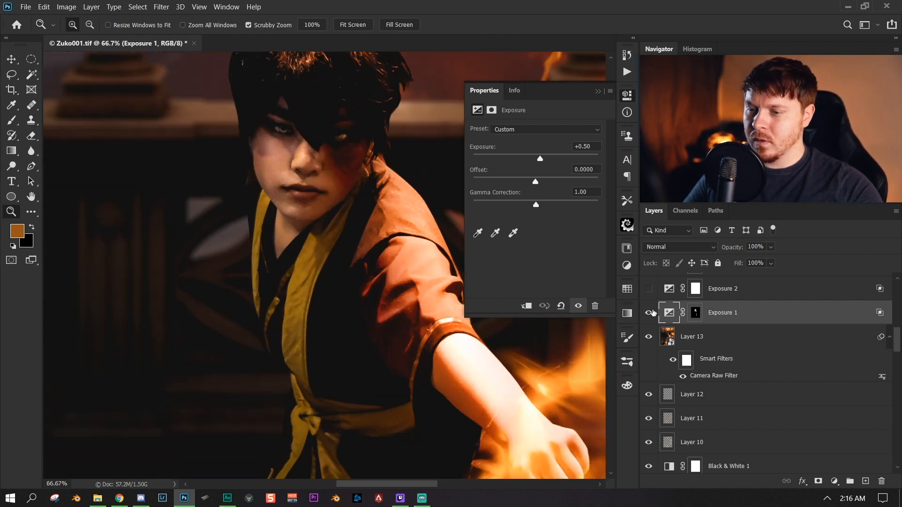
click(650, 313)
click(652, 312)
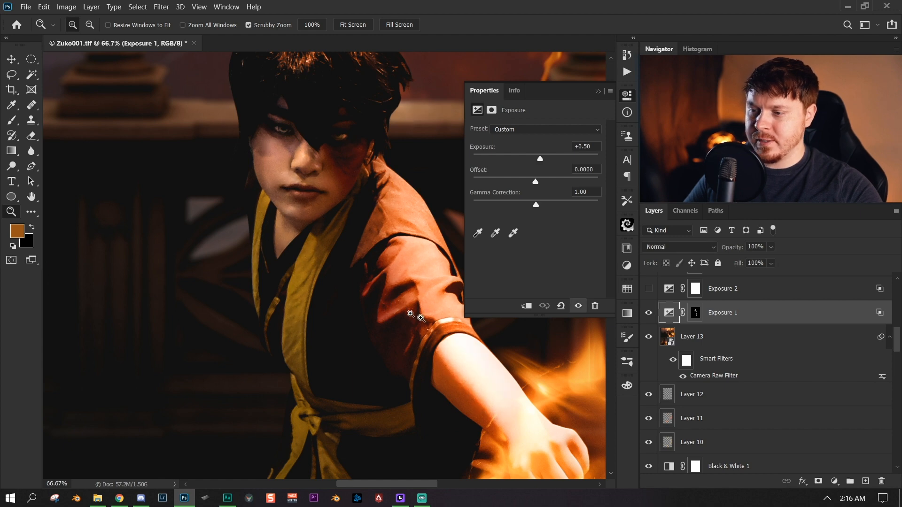
click(649, 314)
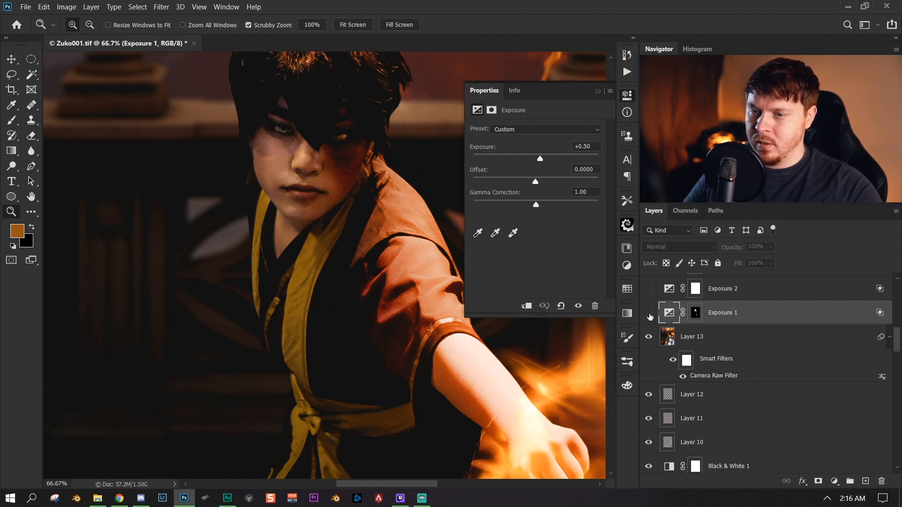
click(650, 313)
- Check the effect of Exposure 1 on the whole composition by hiding and showing it
drag(454, 276, 385, 290)
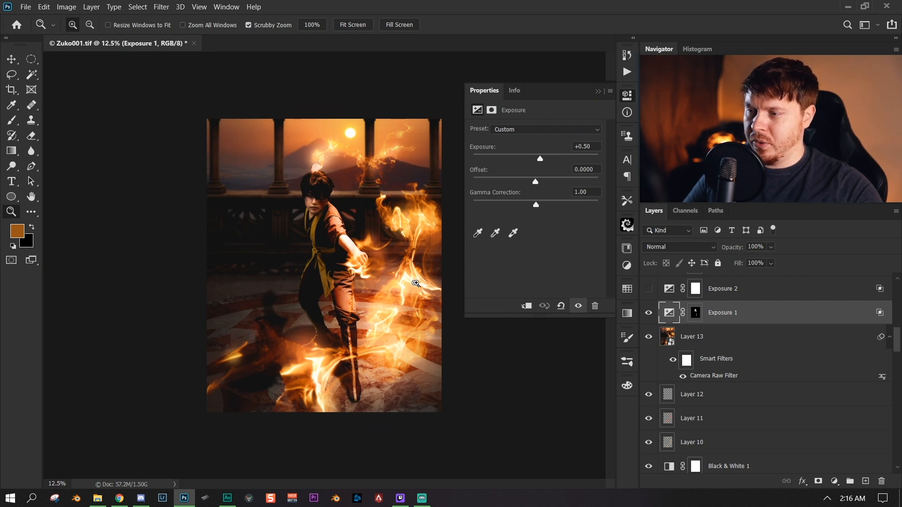
click(648, 313)
click(648, 313)
drag(367, 284, 362, 278)
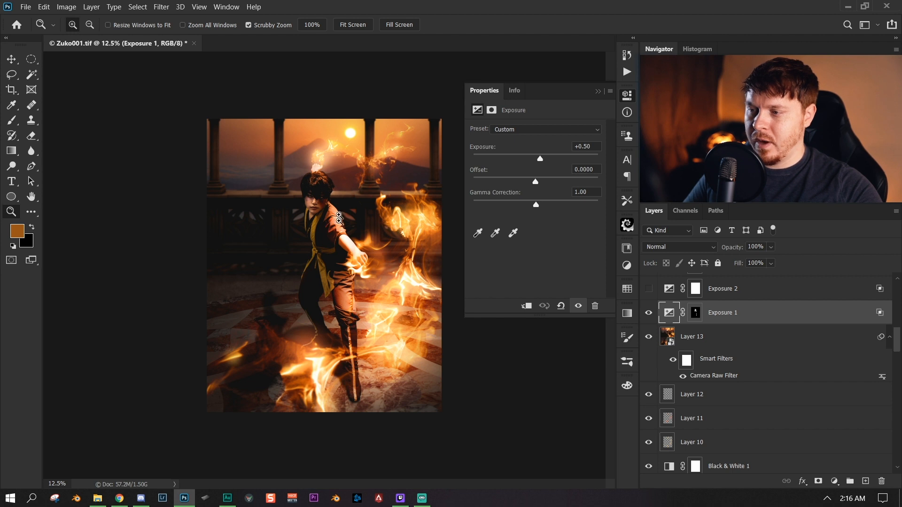
click(647, 315)
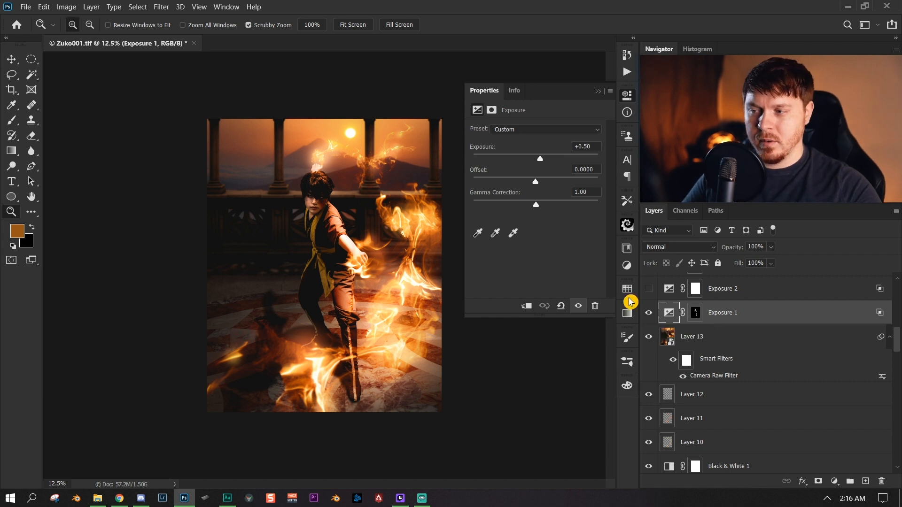
- Make the Exposure 2 adjustment layer visible, select it and compare the whole image with it on and off
click(650, 289)
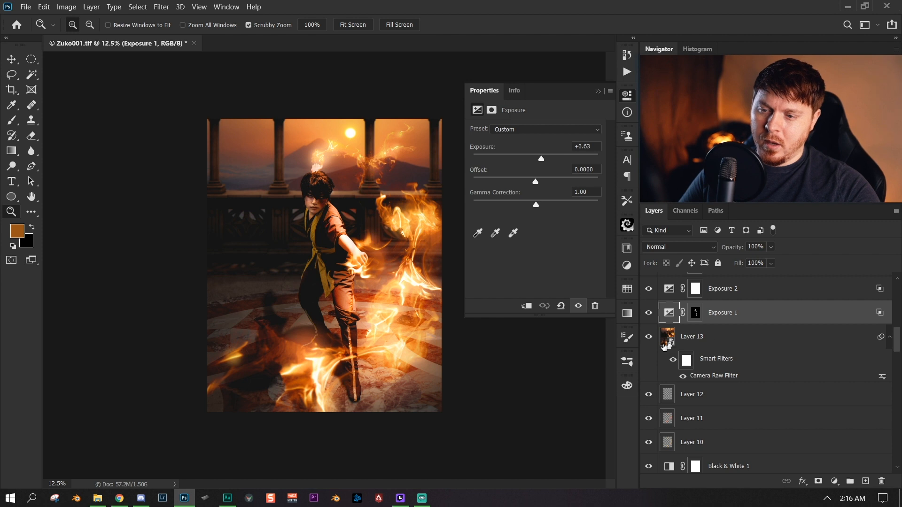
click(695, 289)
click(648, 289)
click(649, 288)
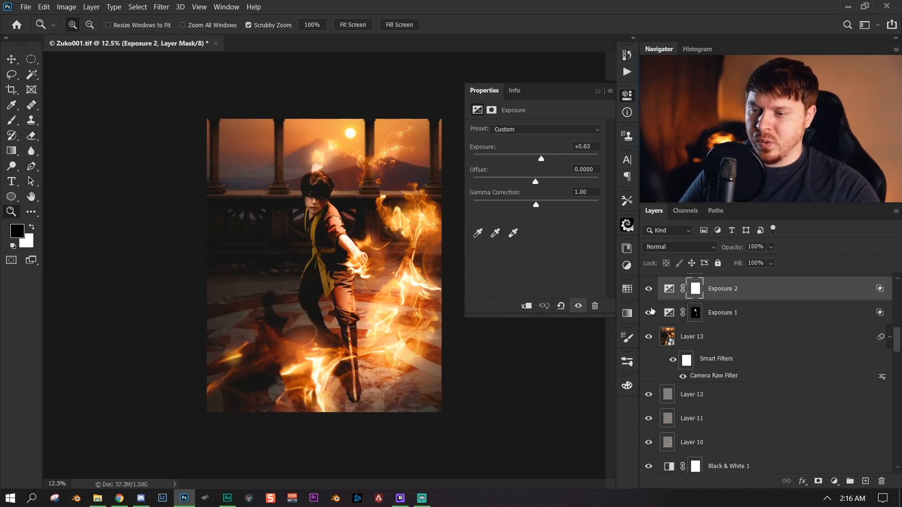
click(648, 288)
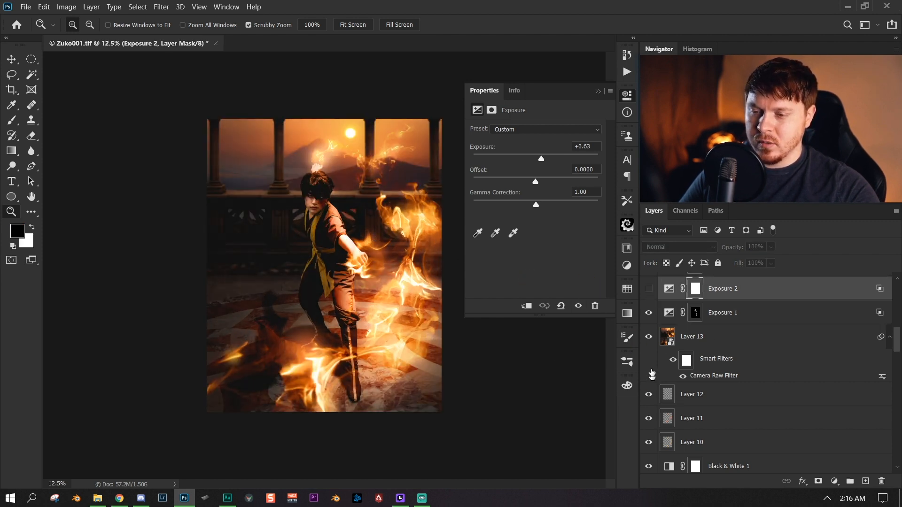
click(649, 290)
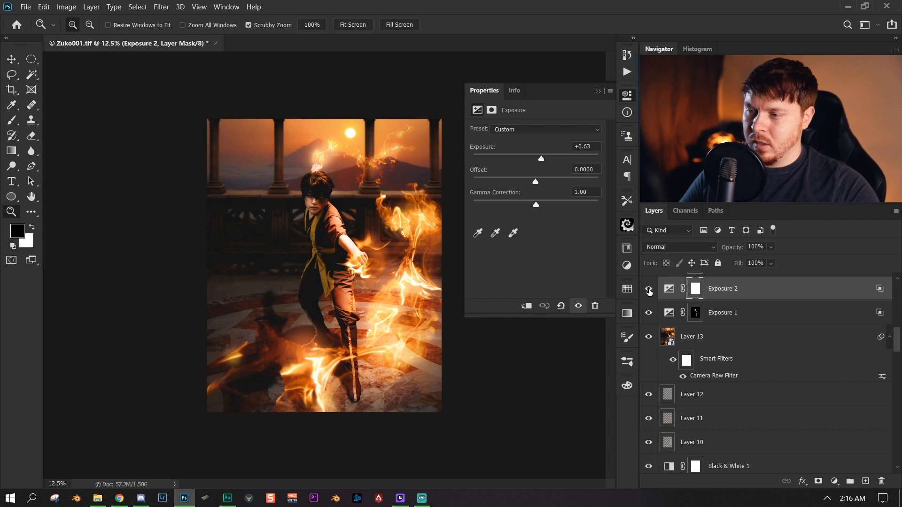
- Examine the Underlying Layer range of Blend If in the blending options of Exposure 2
click(847, 292)
double_click(777, 287)
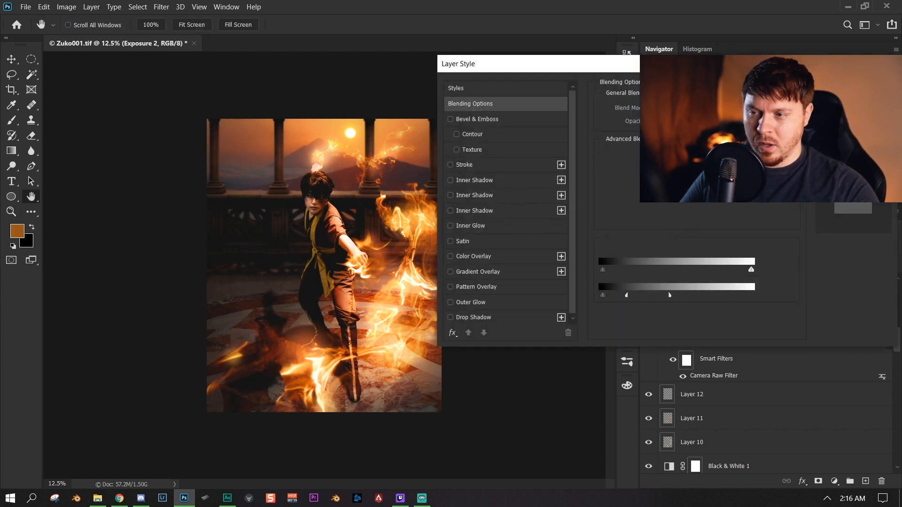
key(Escape)
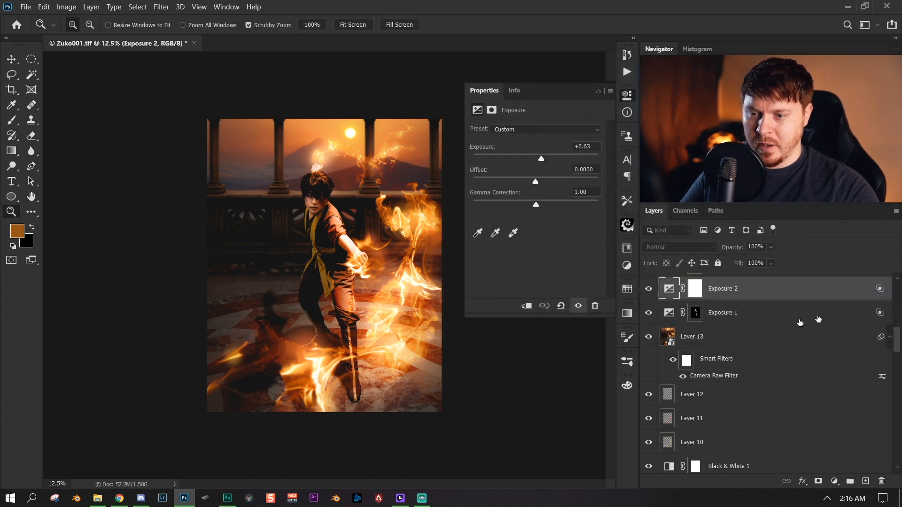
click(834, 481)
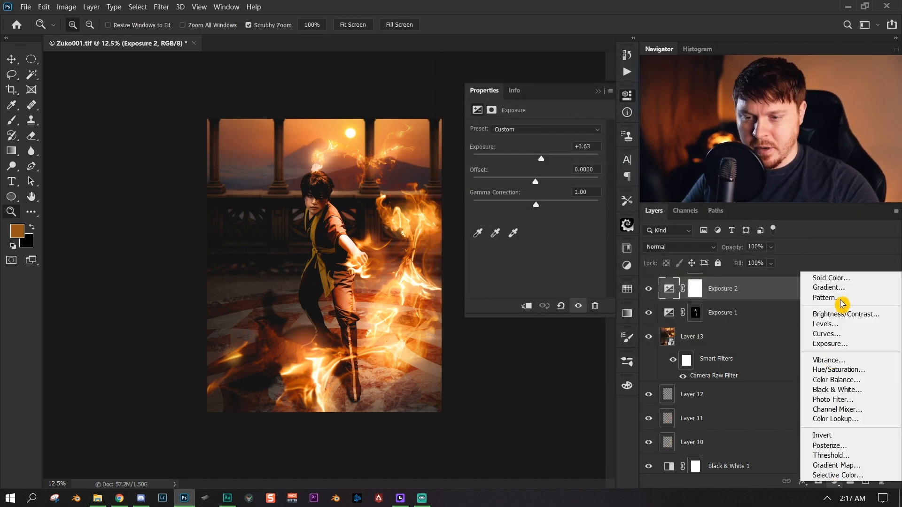
click(757, 297)
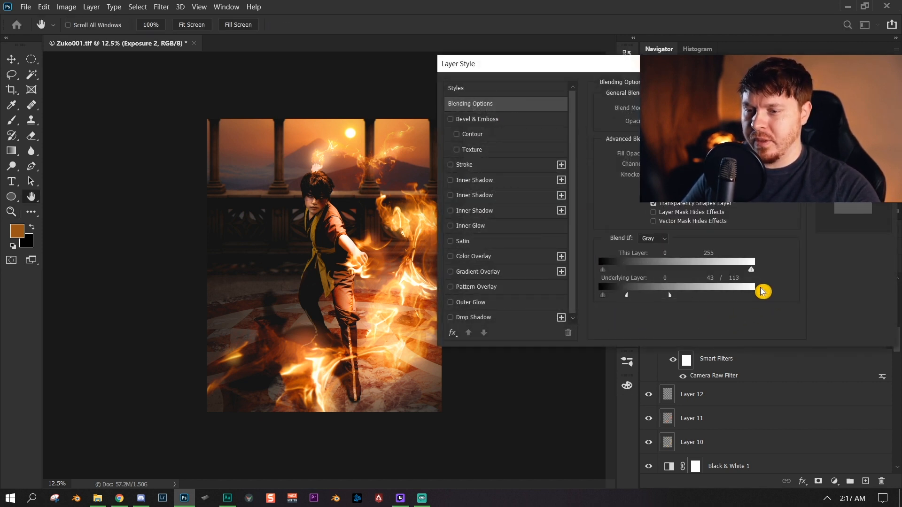
drag(754, 294, 673, 300)
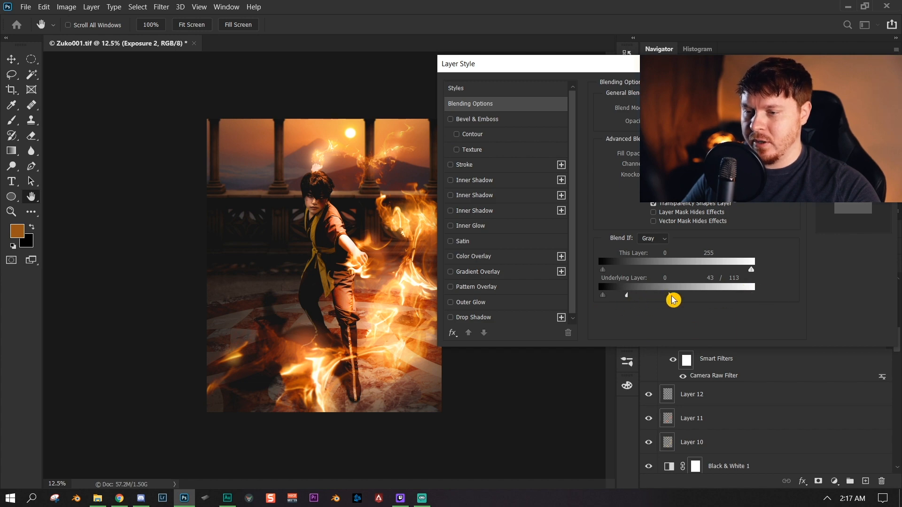
drag(776, 66, 834, 114)
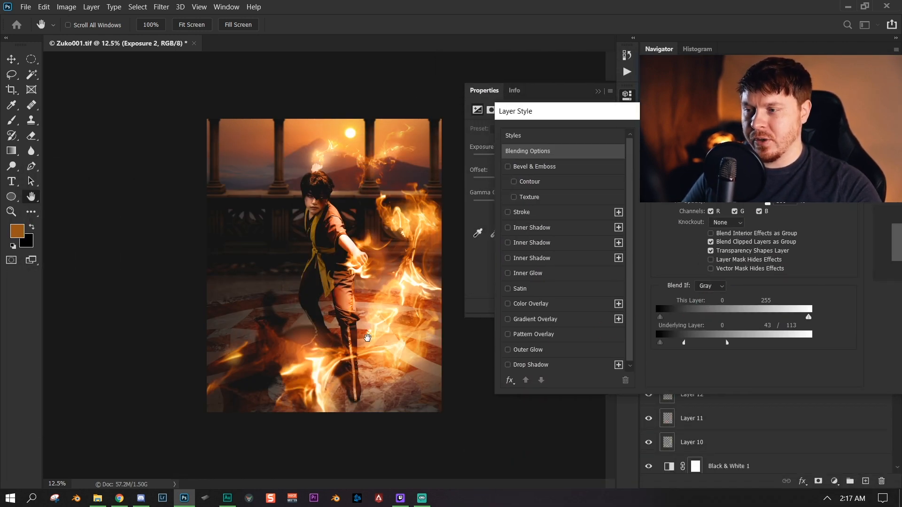
drag(861, 115, 589, 141)
click(653, 161)
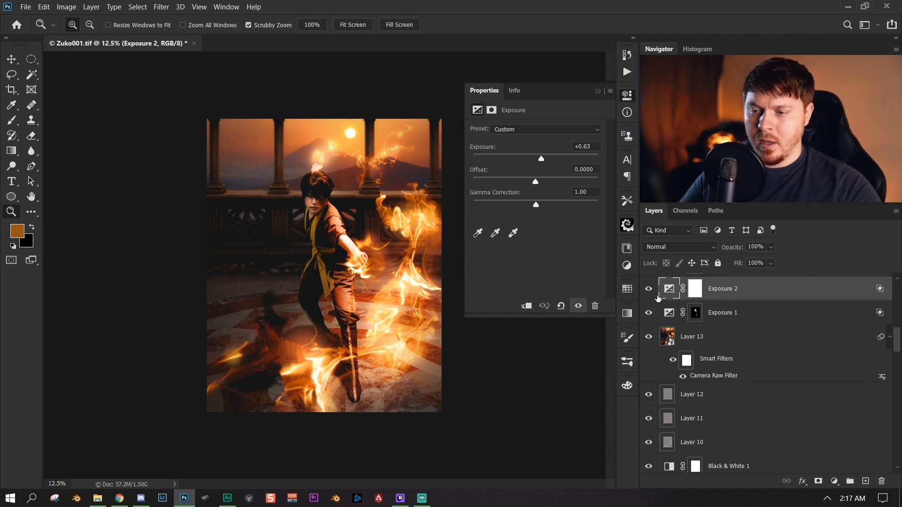
- Compare the composition with Exposure 2 hidden and shown, and recheck its Blend If range
click(648, 289)
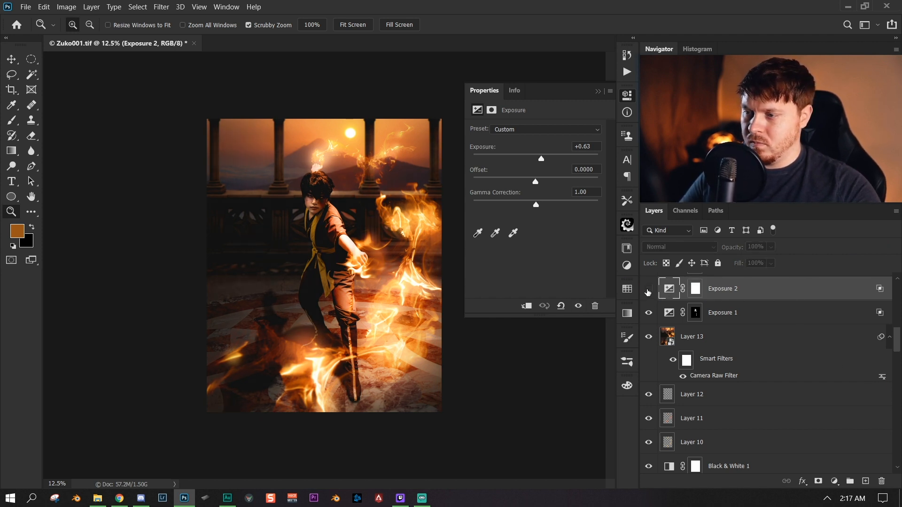
click(648, 289)
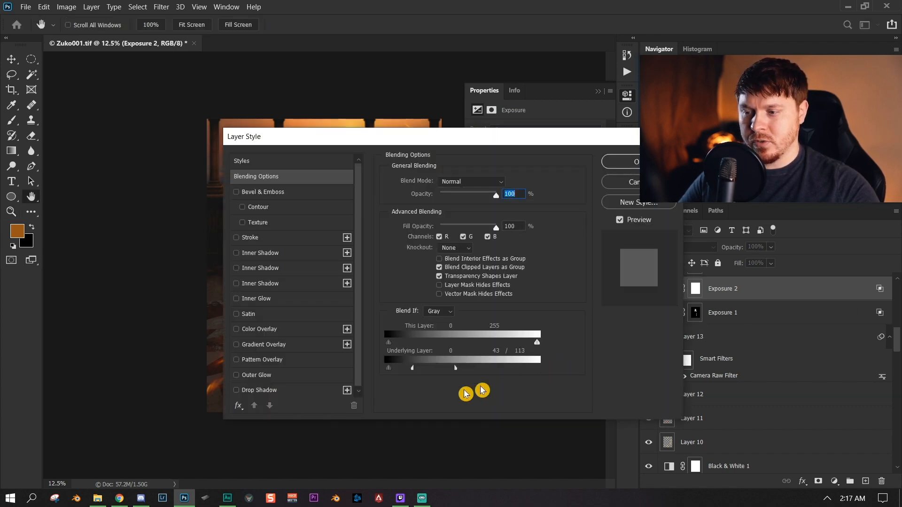
drag(535, 141, 729, 162)
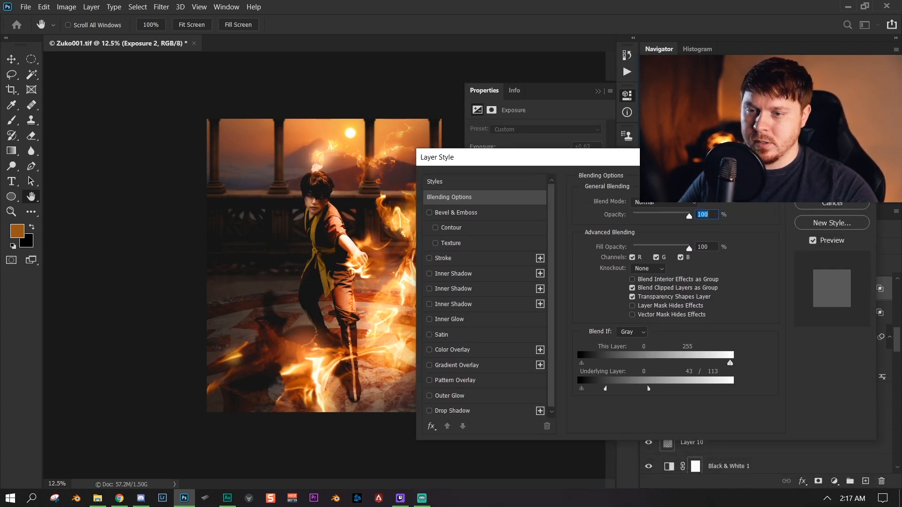
click(854, 202)
click(650, 292)
click(648, 291)
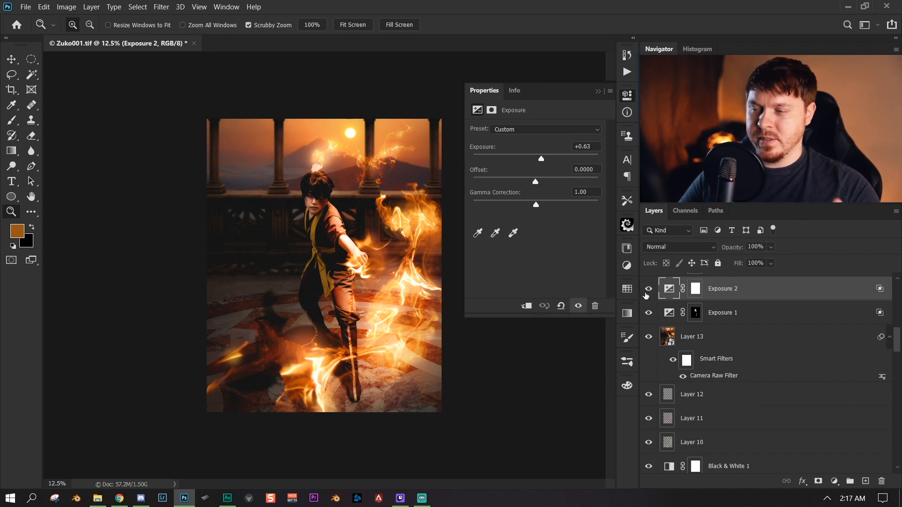
- Make the Color Balance 4 adjustment layer visible and compare the image's shadows with it off and on
scroll(806, 375, up, 3)
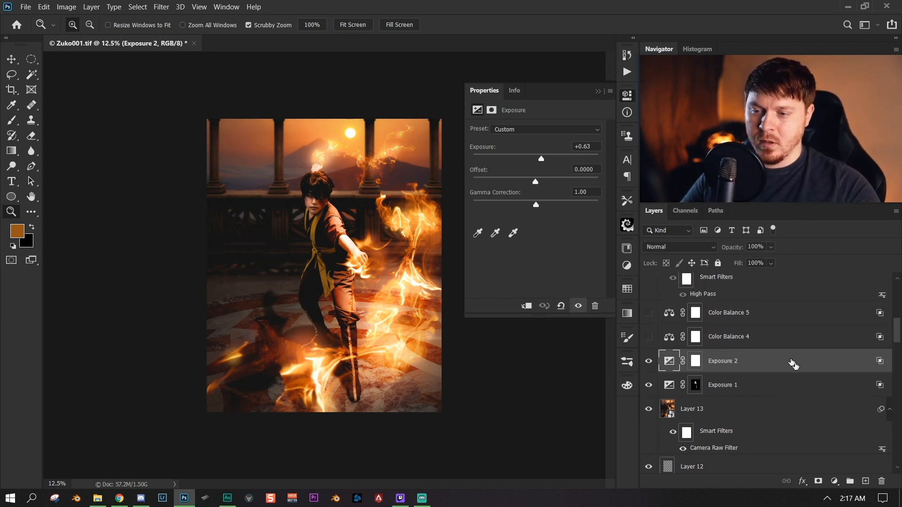
click(785, 340)
click(695, 336)
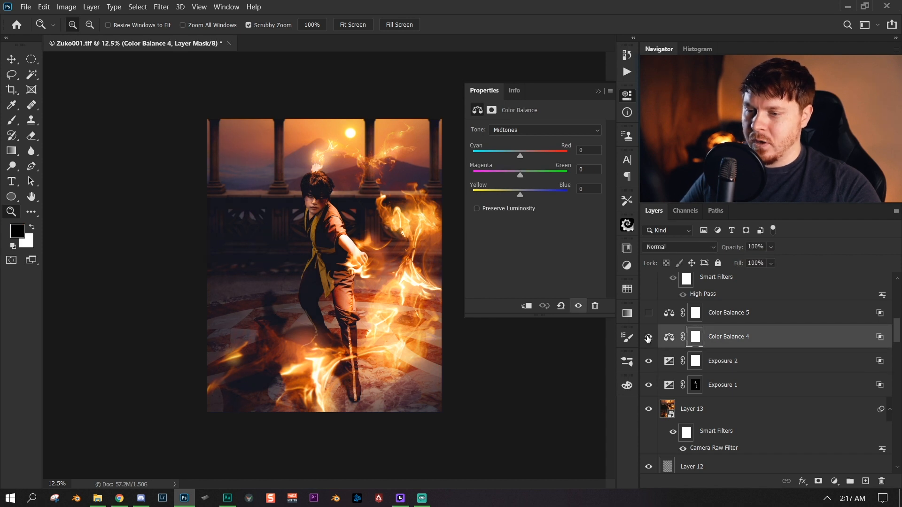
click(648, 337)
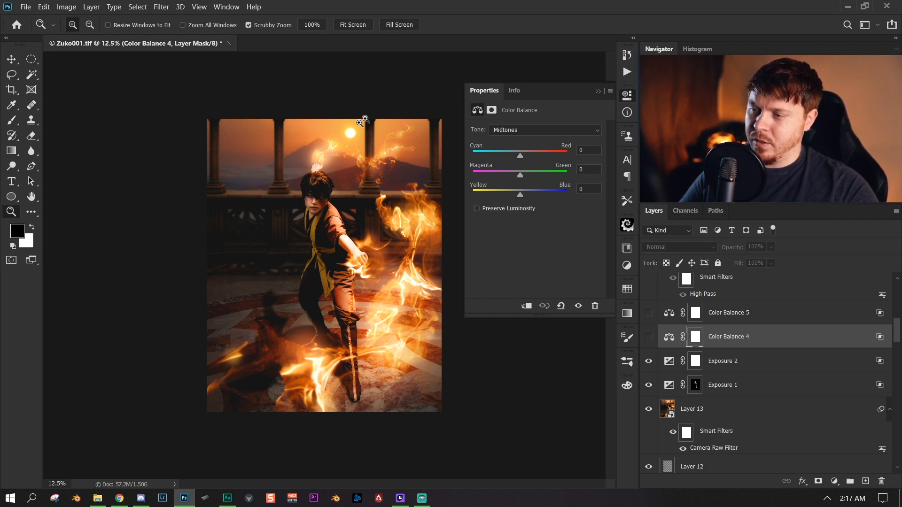
click(649, 336)
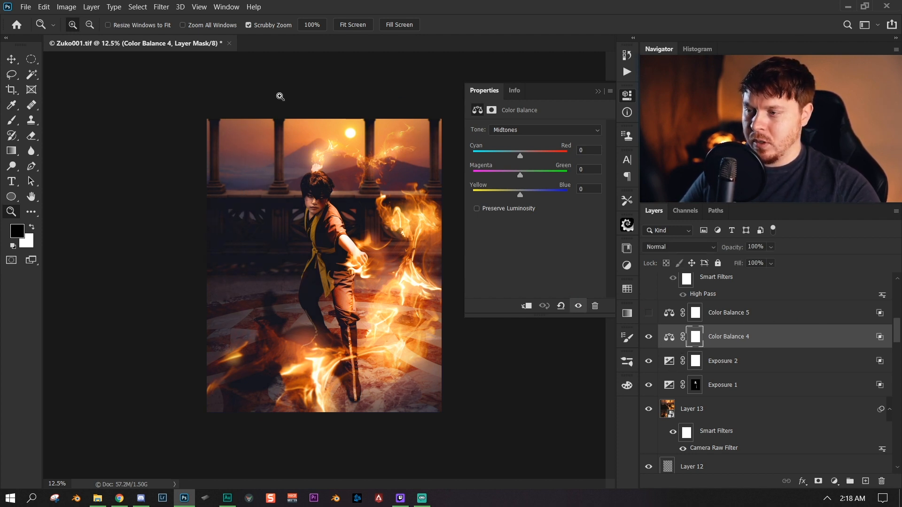
- Review the Shadows tone settings of Color Balance 4 and the Blend If range in its blending options
click(539, 104)
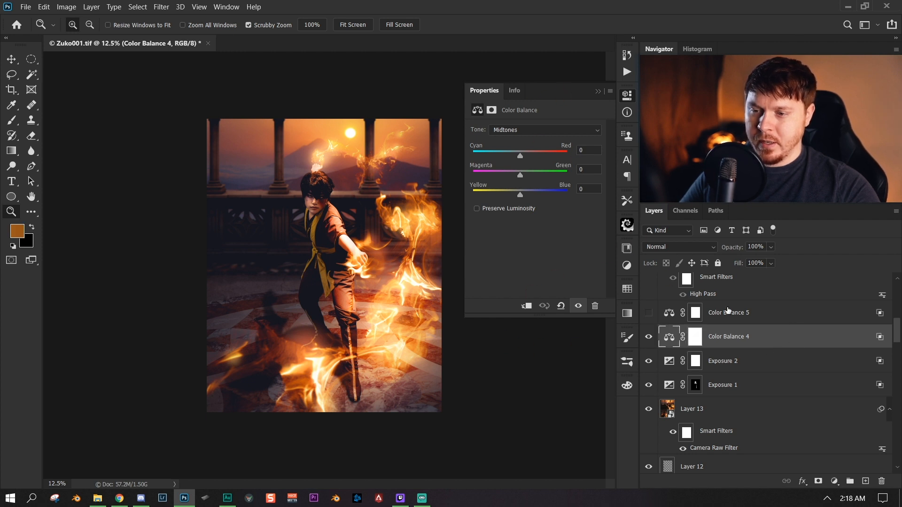
click(534, 132)
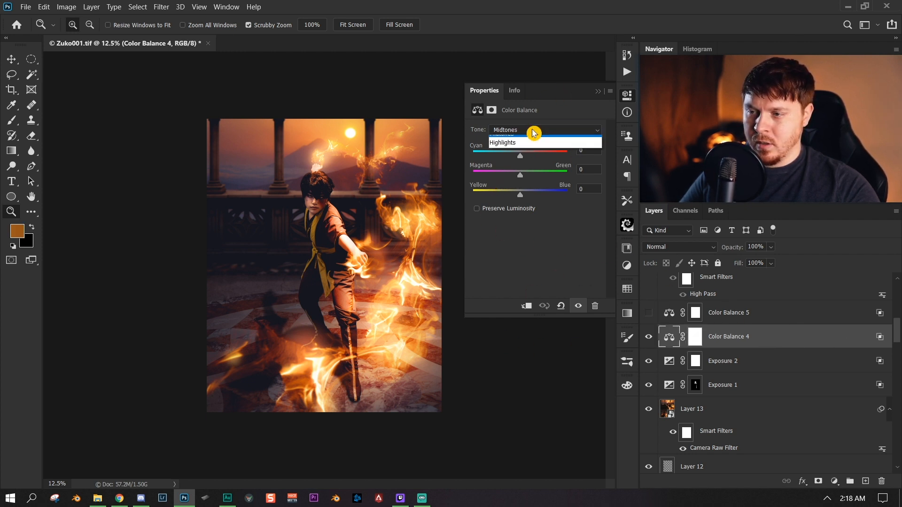
click(524, 139)
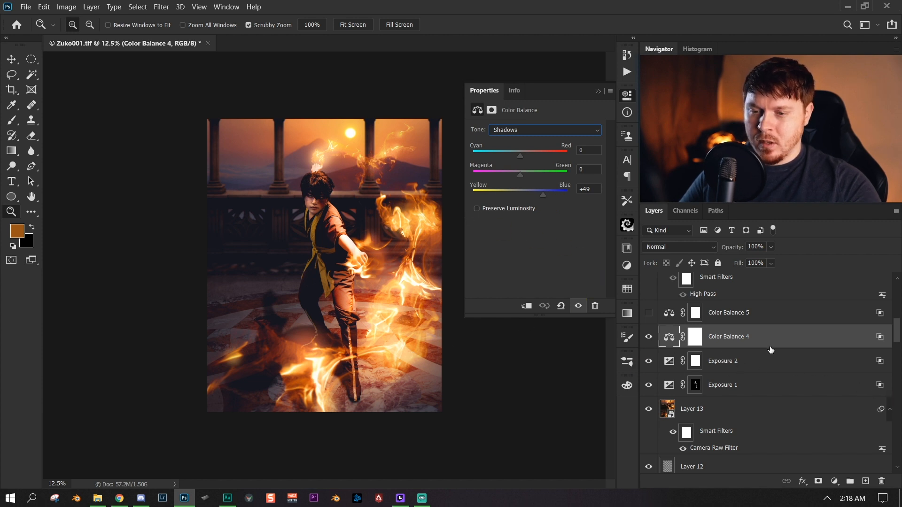
click(786, 342)
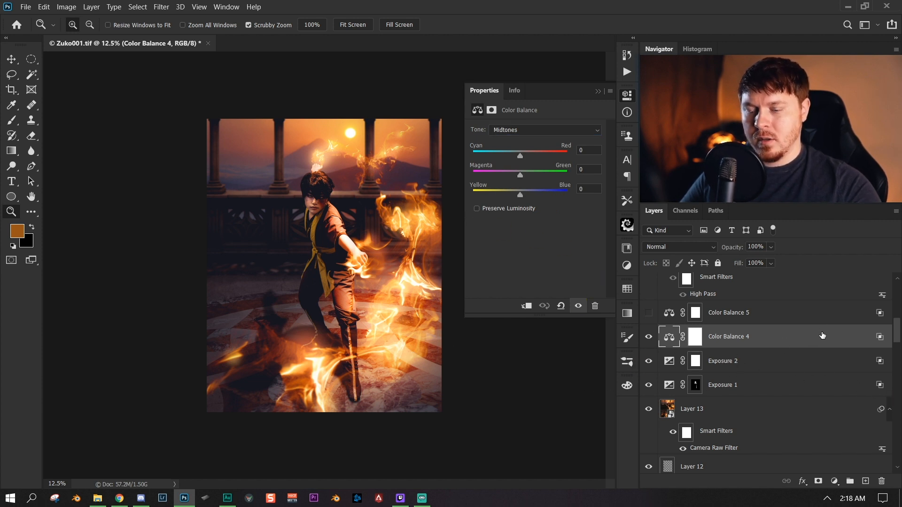
double_click(824, 344)
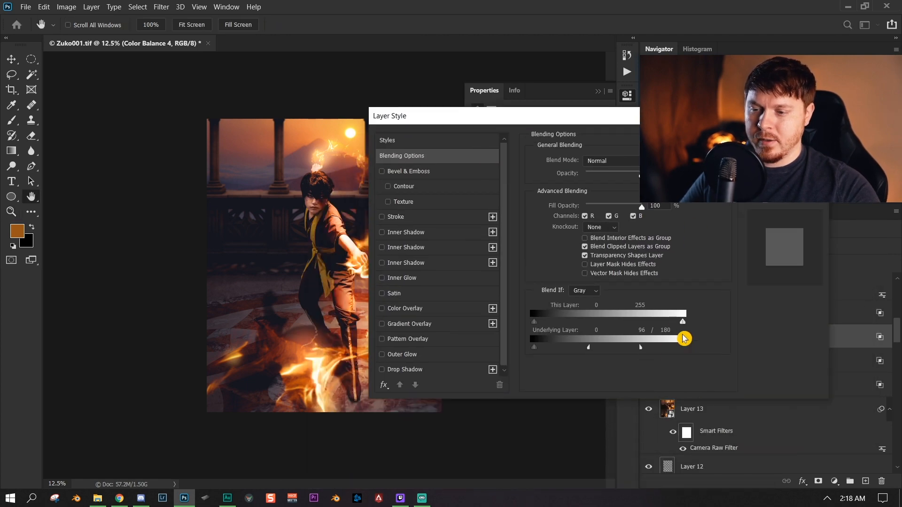
drag(755, 124, 710, 237)
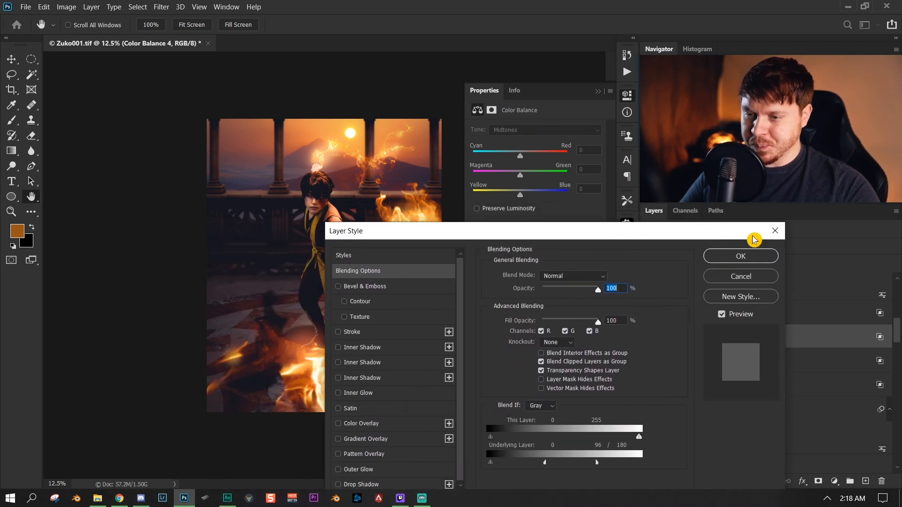
click(779, 235)
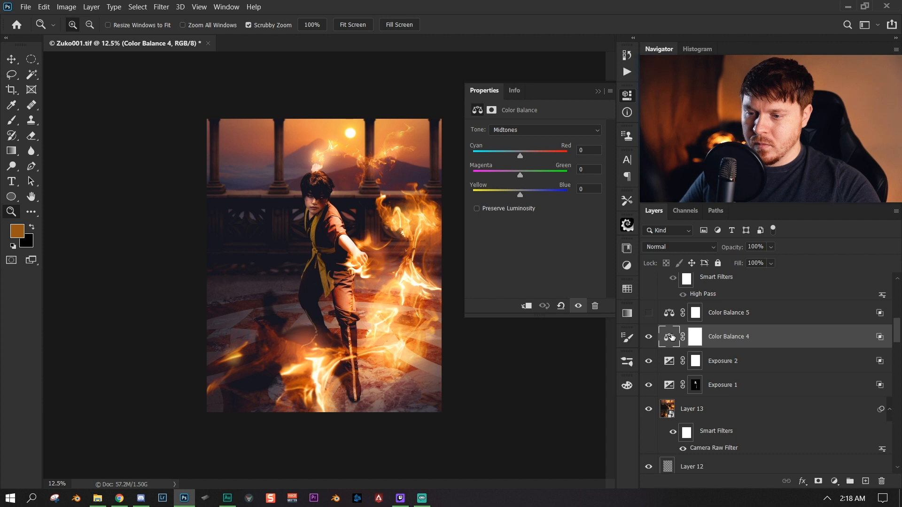
click(559, 130)
click(540, 131)
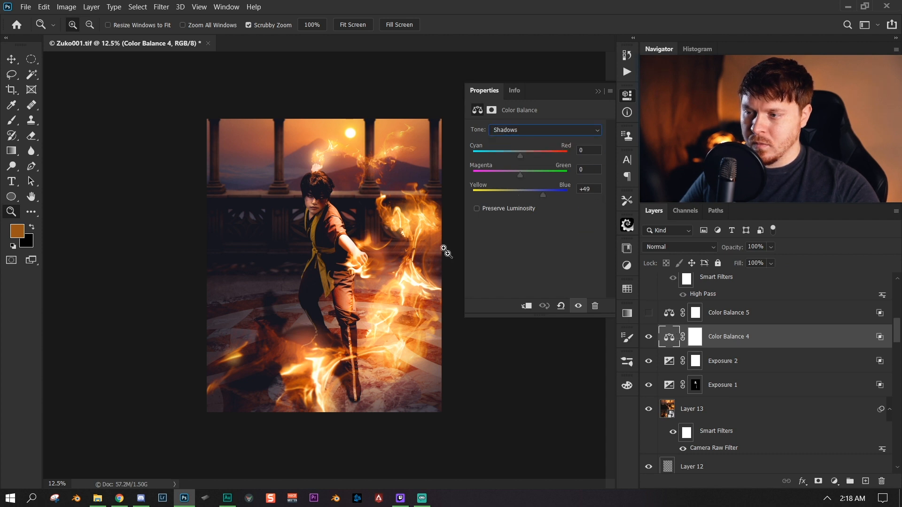
- Make the Color Balance 5 adjustment layer visible and review its Highlights tone settings
click(783, 319)
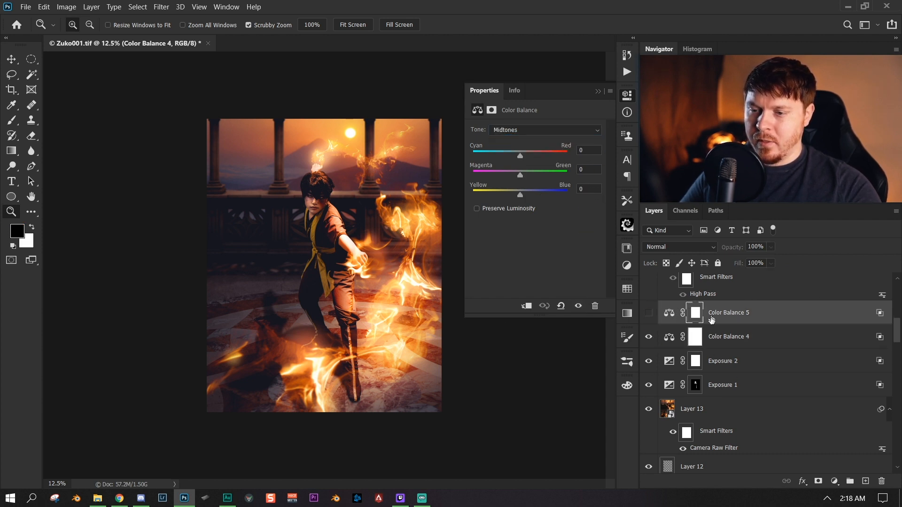
click(649, 313)
click(544, 133)
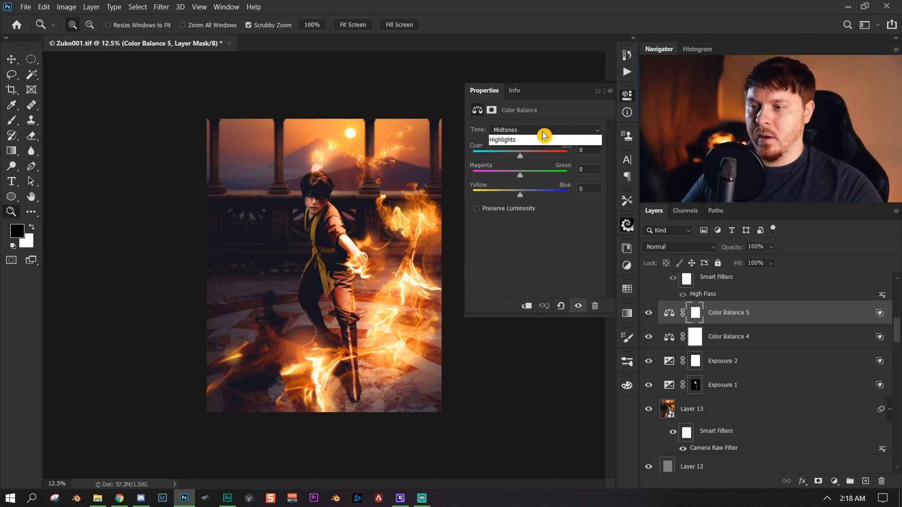
click(534, 157)
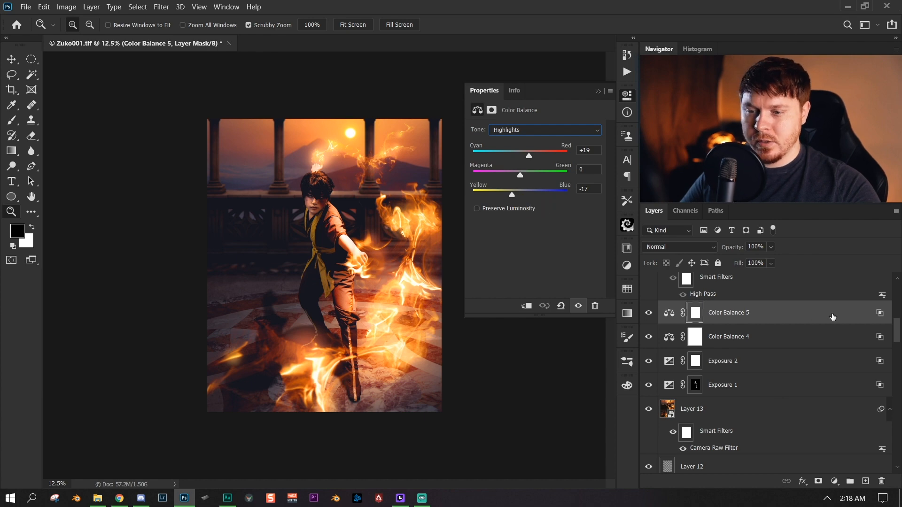
- Examine the Underlying Layer range of Blend If in the blending options of Color Balance 5
click(669, 313)
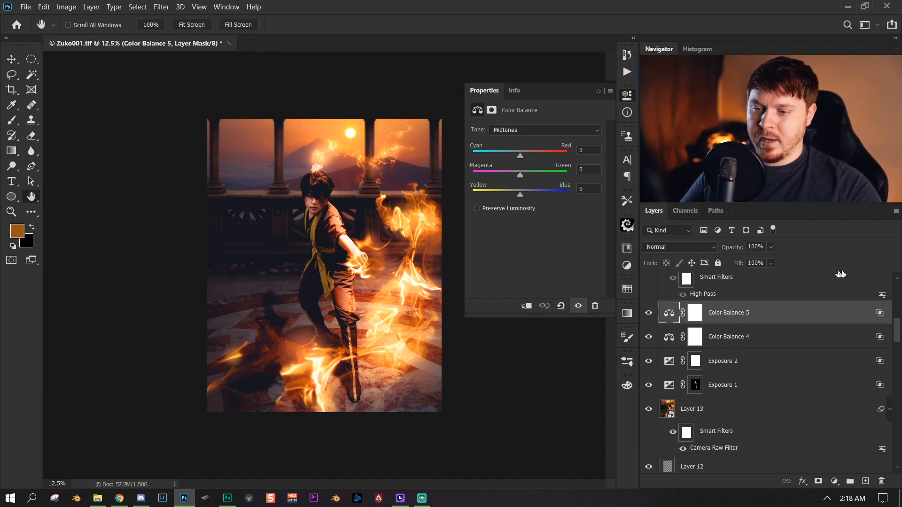
double_click(789, 313)
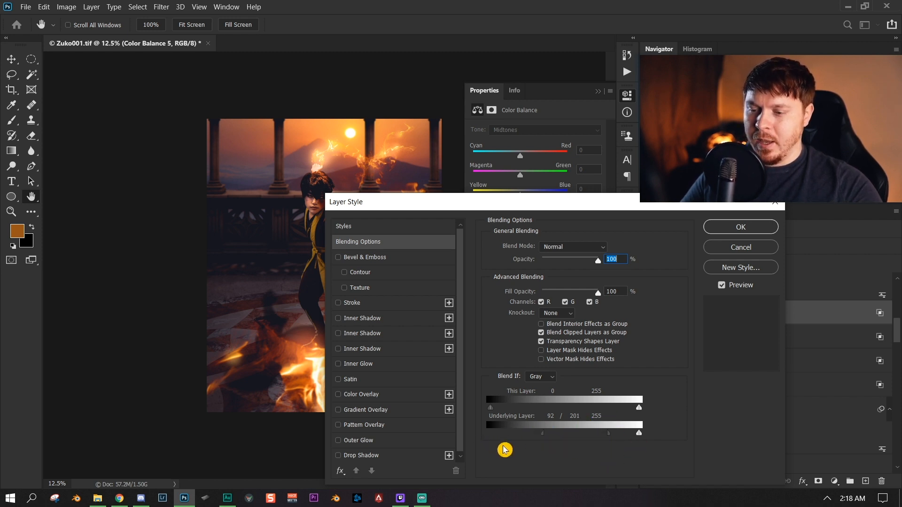
drag(584, 207, 660, 104)
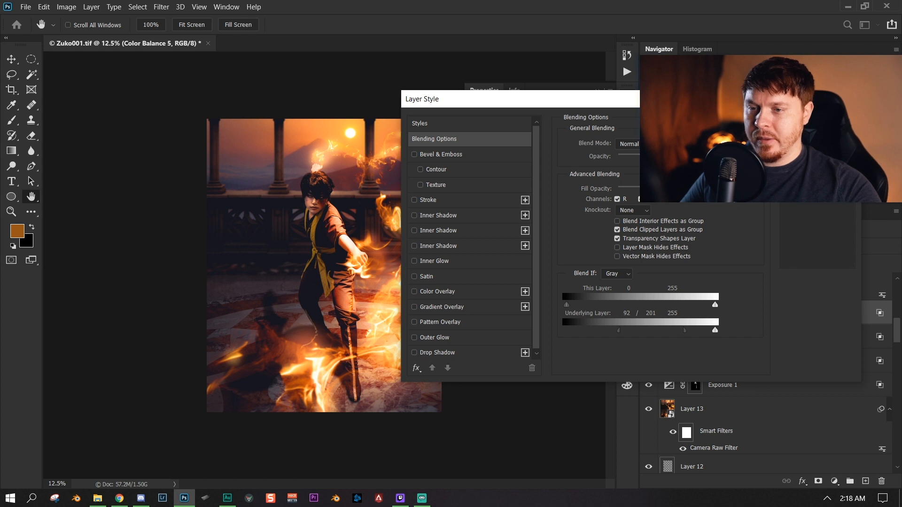
click(818, 122)
- Close the blending options, select the Layer 14 High Pass smart object, and collapse its properties to clear the view of the image
click(745, 298)
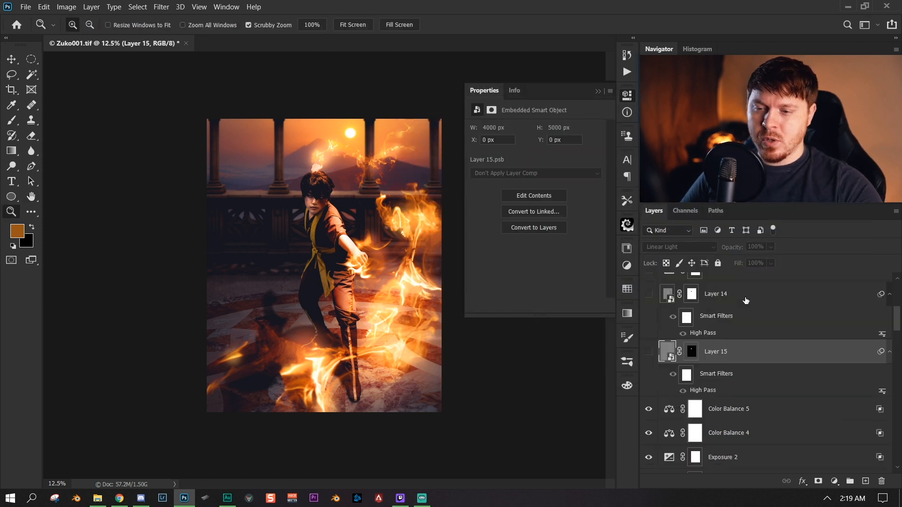
click(747, 302)
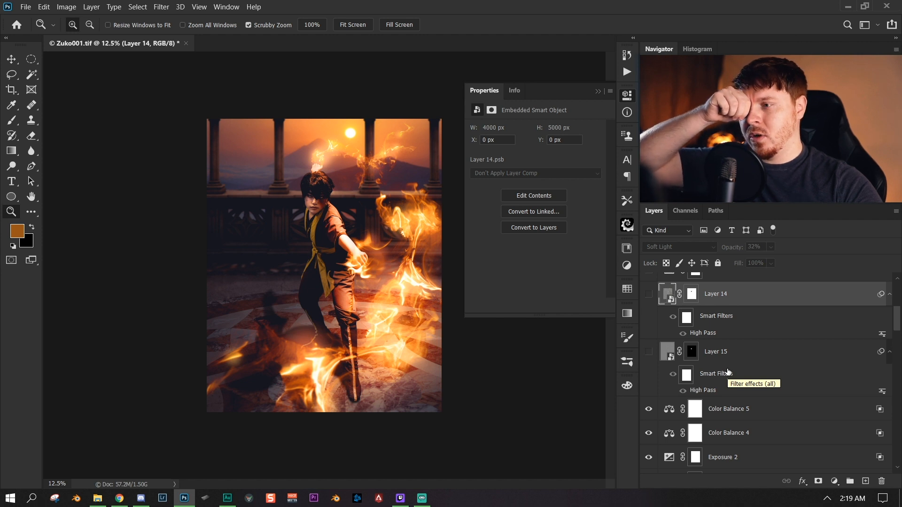
alt+click(457, 365)
click(458, 364)
click(458, 363)
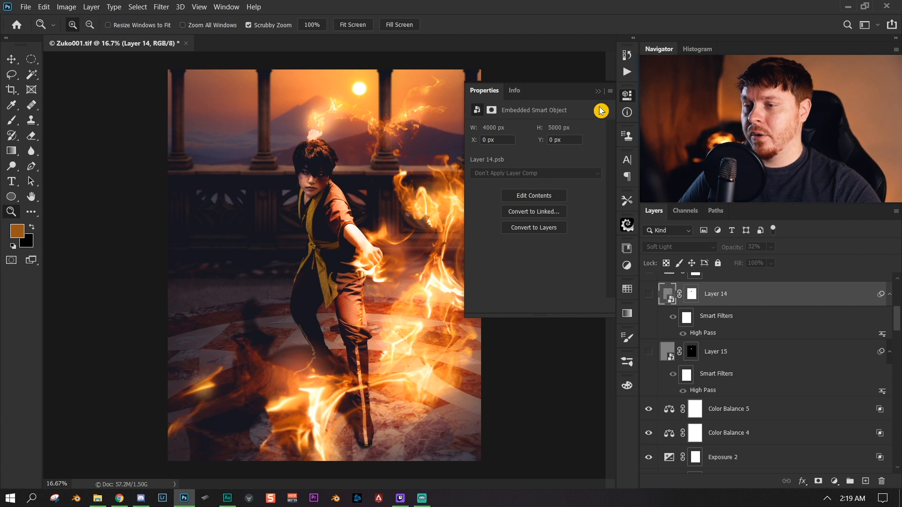
click(598, 91)
drag(474, 346, 429, 351)
click(432, 357)
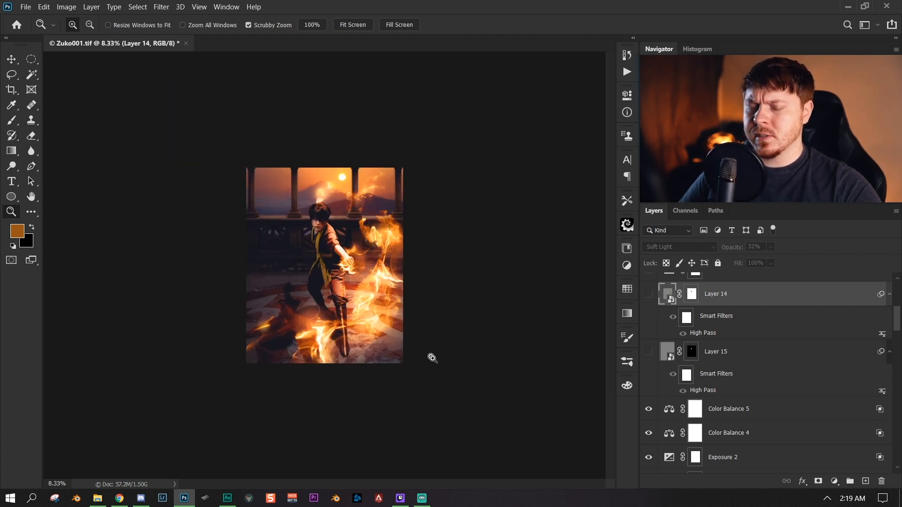
- Compare the reduced image with Layer 14 on and off, then check the blend modes of Layer 15 and Layer 14
click(650, 295)
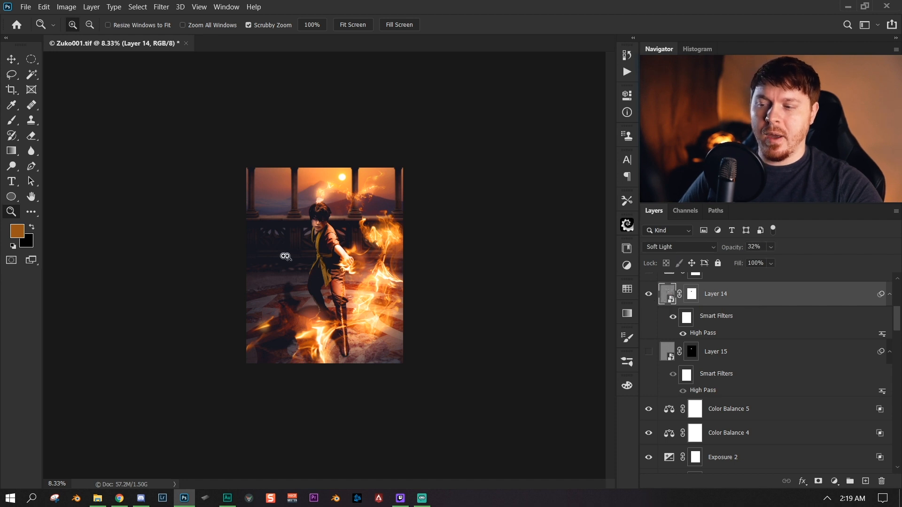
scroll(392, 285, up, 1)
scroll(286, 334, down, 6)
scroll(350, 345, up, 4)
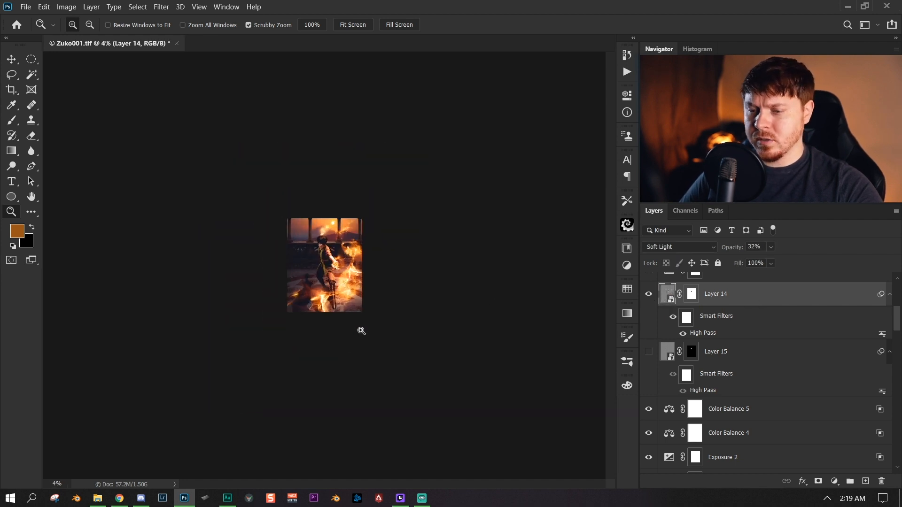
click(647, 294)
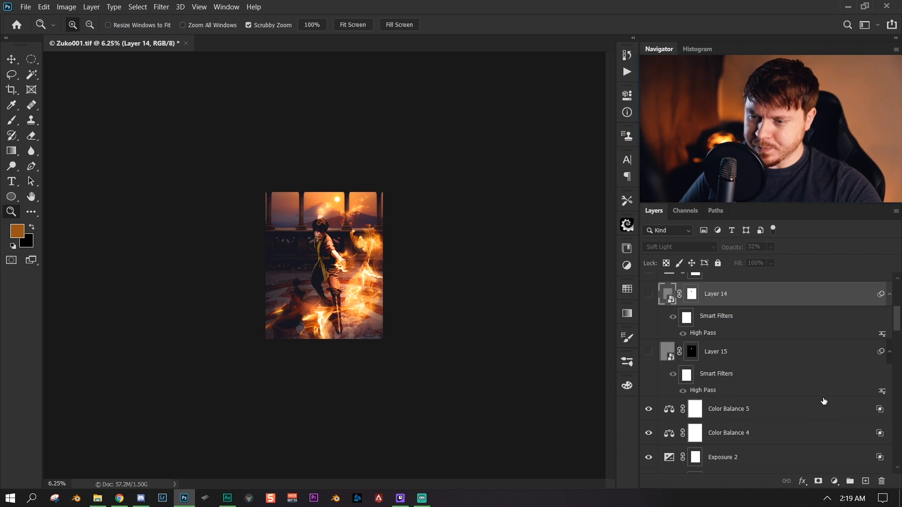
click(750, 350)
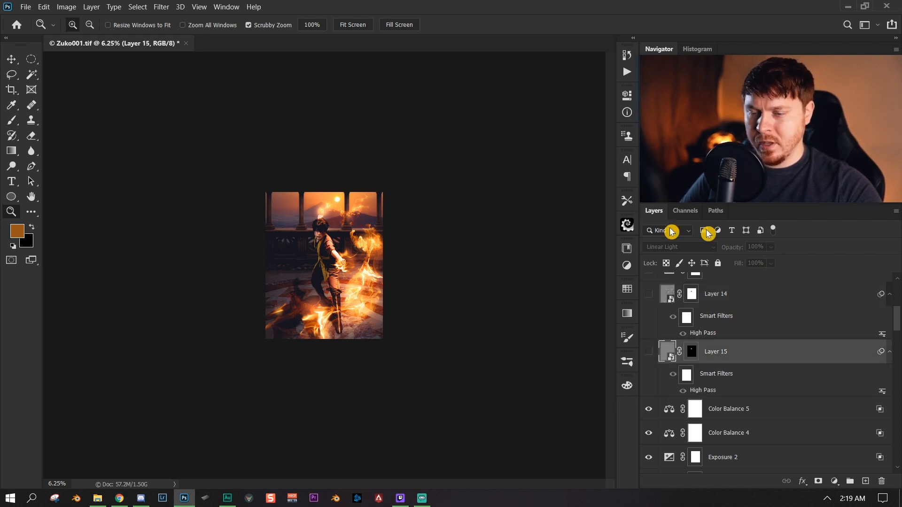
click(773, 302)
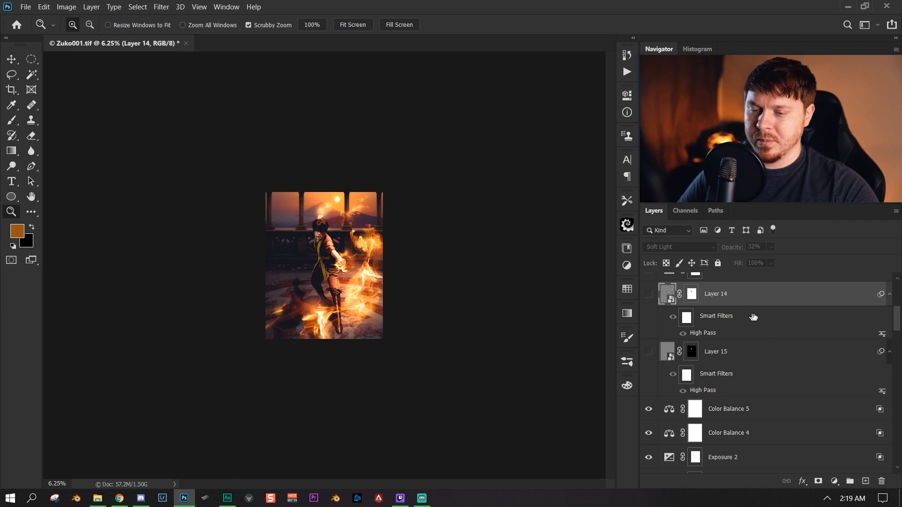
- Stamp all visible layers into a new layer above Color Balance 5 and convert it to a smart object
click(761, 408)
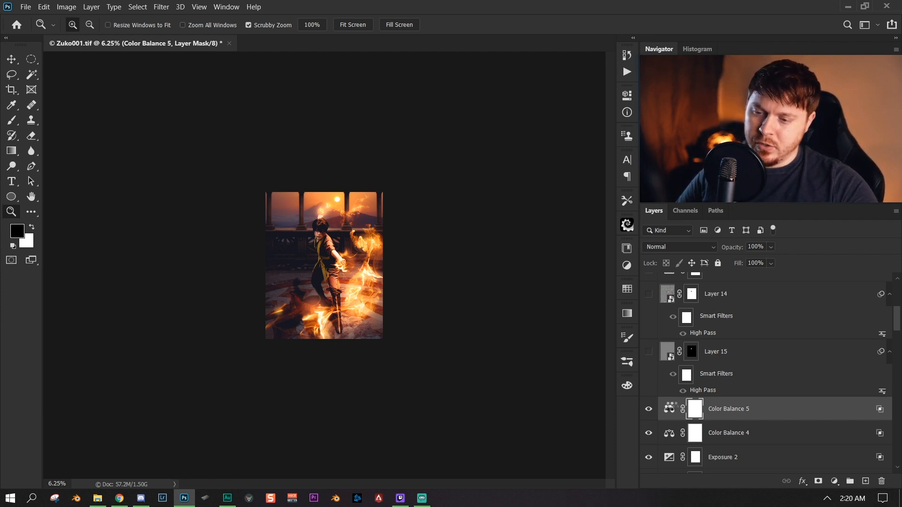
key(ctrl+shift+alt+e)
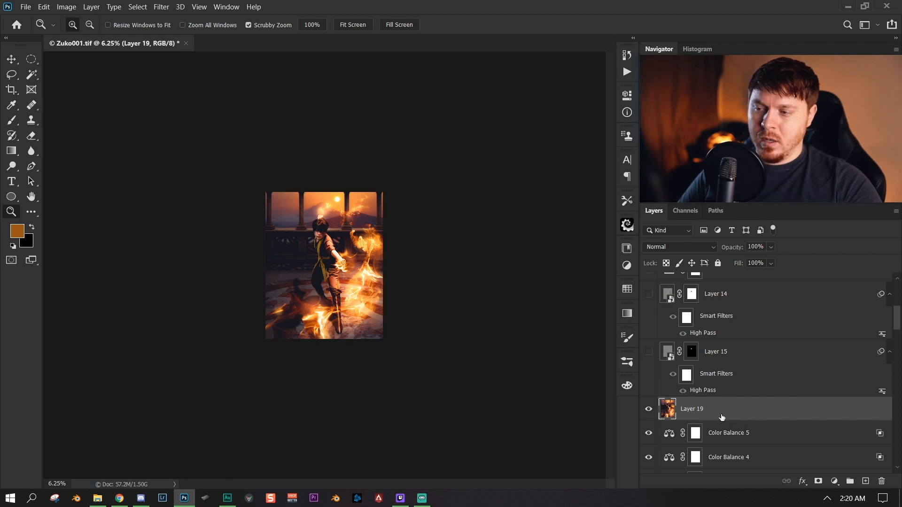
right_click(752, 408)
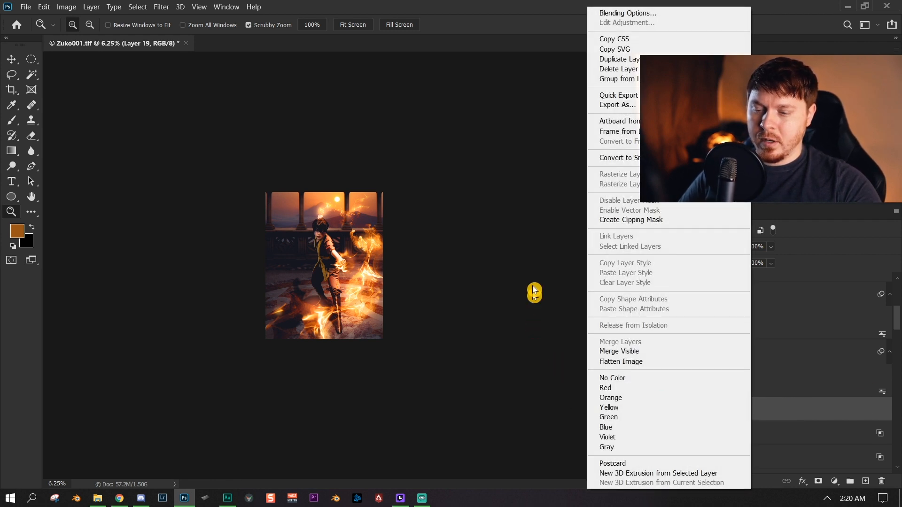
click(620, 158)
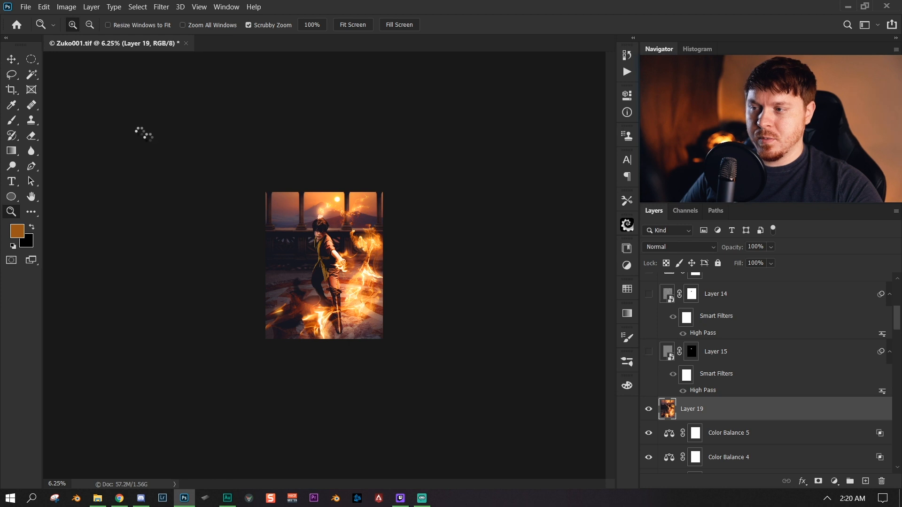
- Start a High Pass filter on the stamped smart object with a radius of 2 pixels and preview the face
click(159, 7)
mouse_move(261, 229)
click(334, 238)
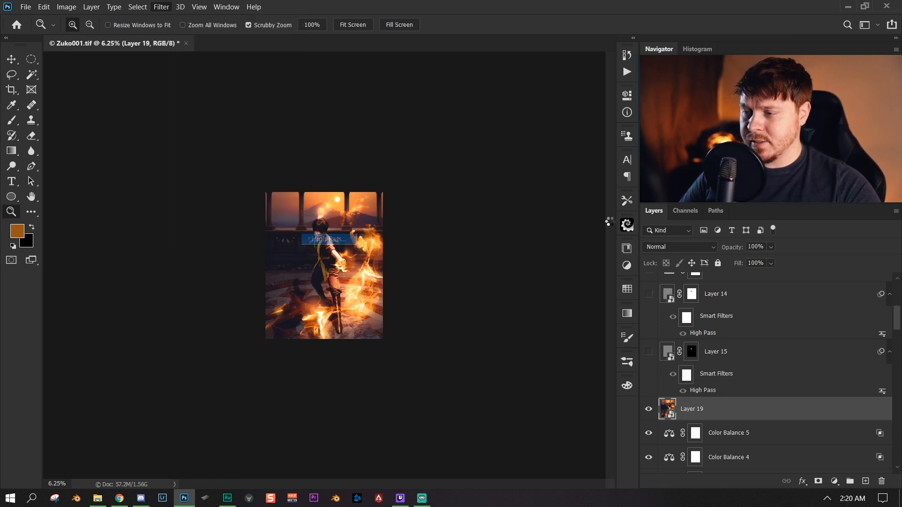
drag(455, 87, 589, 79)
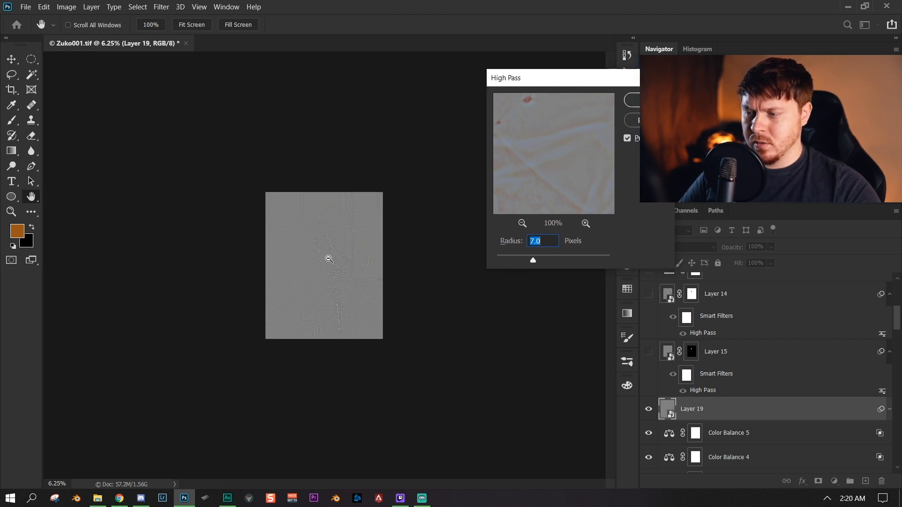
key(ctrl+0)
text(2)
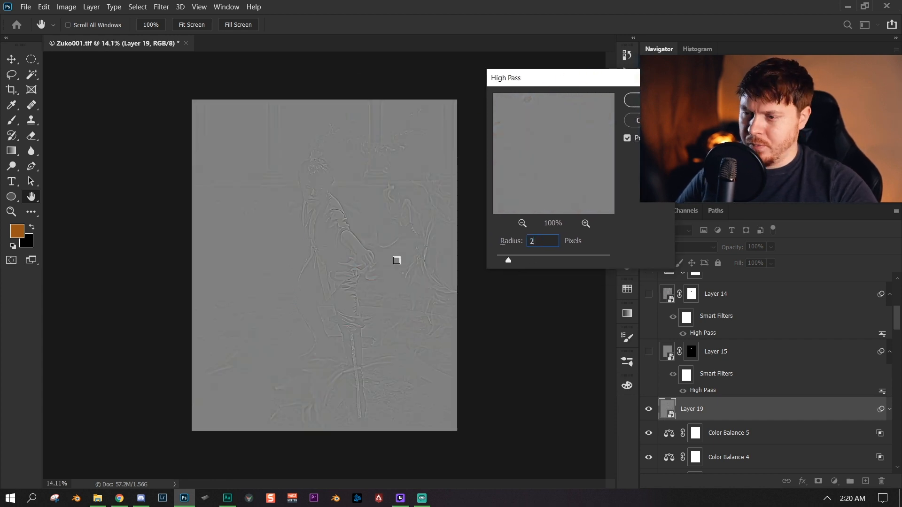
click(308, 192)
click(309, 182)
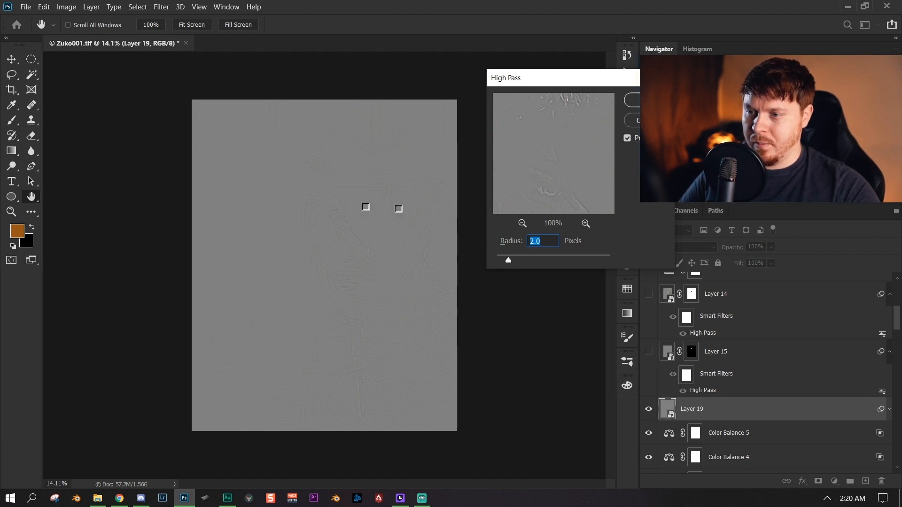
- Try a High Pass radius of 3 pixels on the face preview, then apply the filter at 60 pixels
drag(559, 198, 533, 157)
text(3)
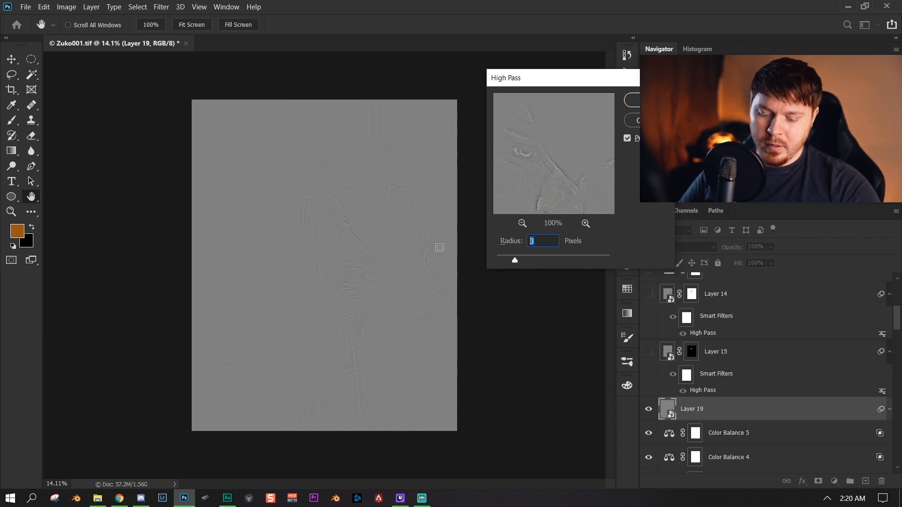
text(0)
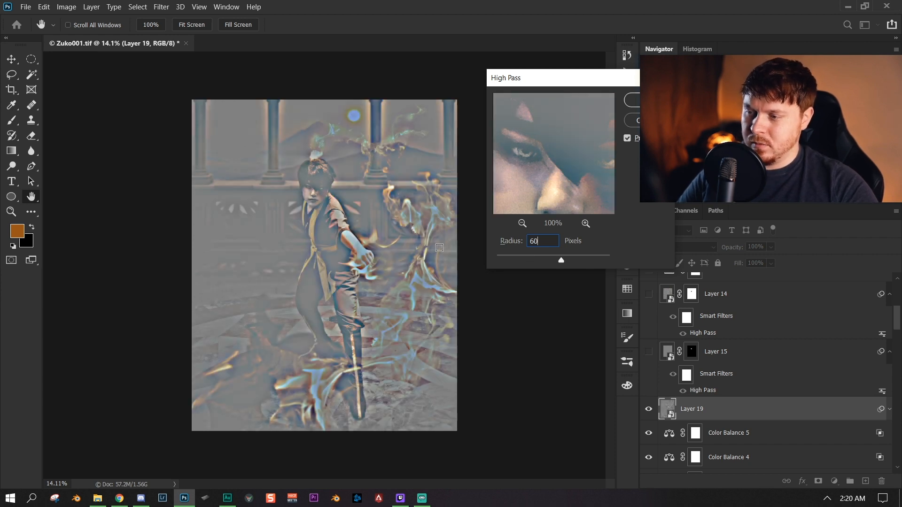
click(630, 100)
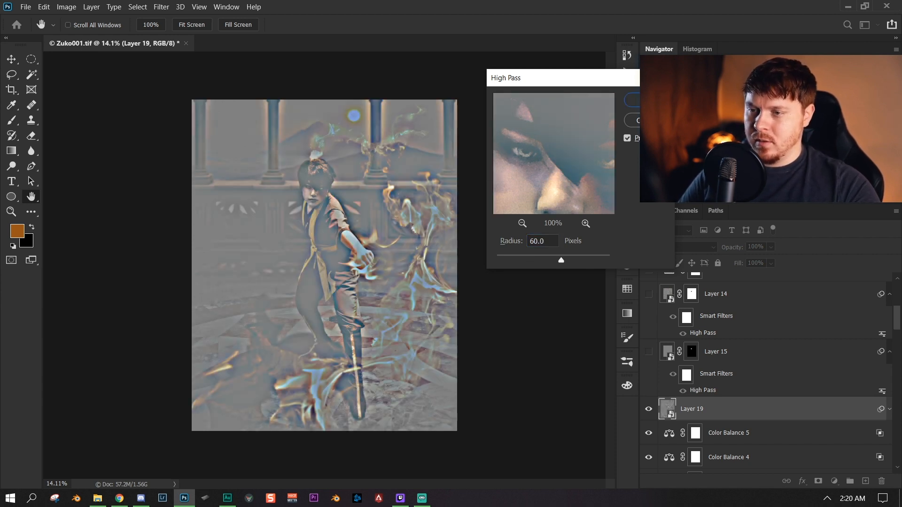
- Set the stamped High Pass layer's blend mode to Soft Light and its opacity to 20%
click(697, 252)
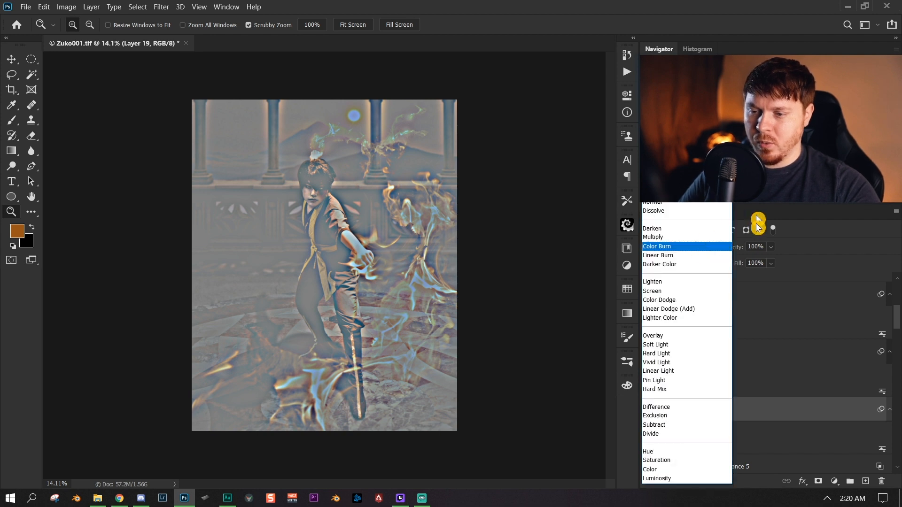
click(674, 348)
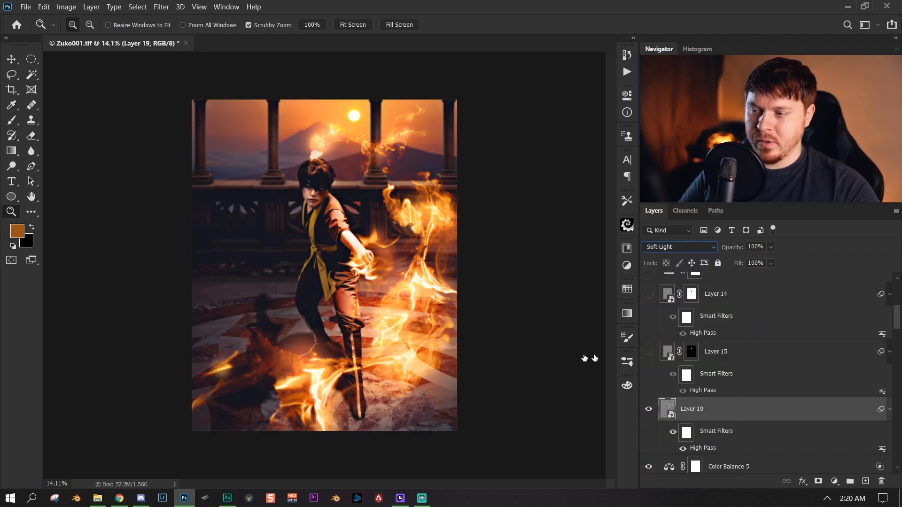
drag(731, 248, 571, 273)
drag(727, 261, 579, 280)
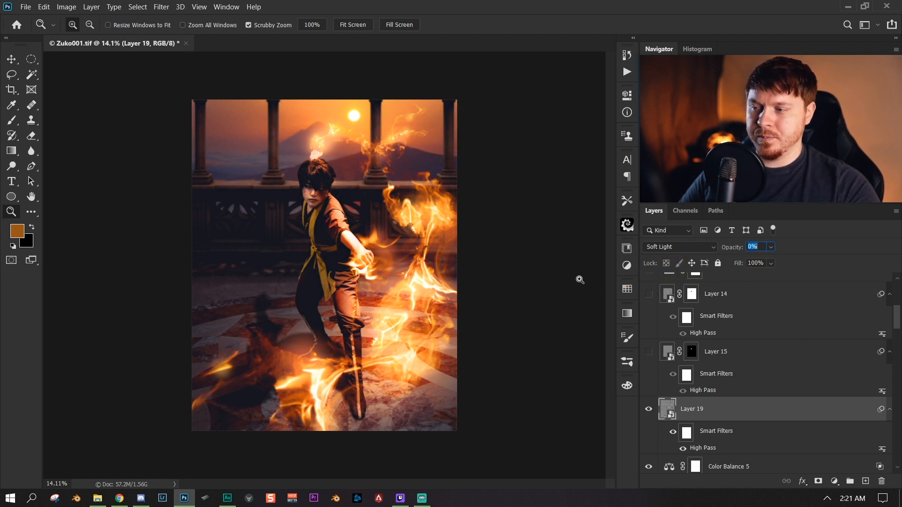
drag(659, 271, 614, 283)
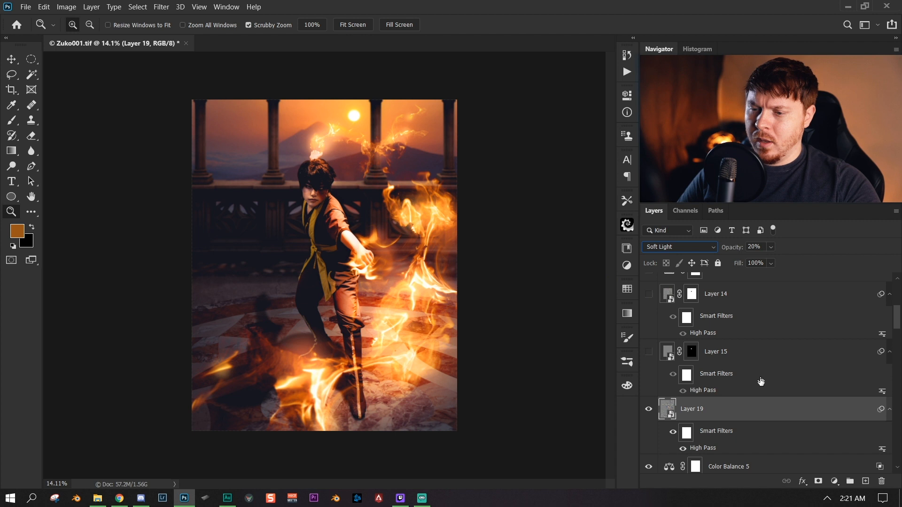
- Delete the stamped High Pass layer above Color Balance 5
drag(834, 418, 882, 452)
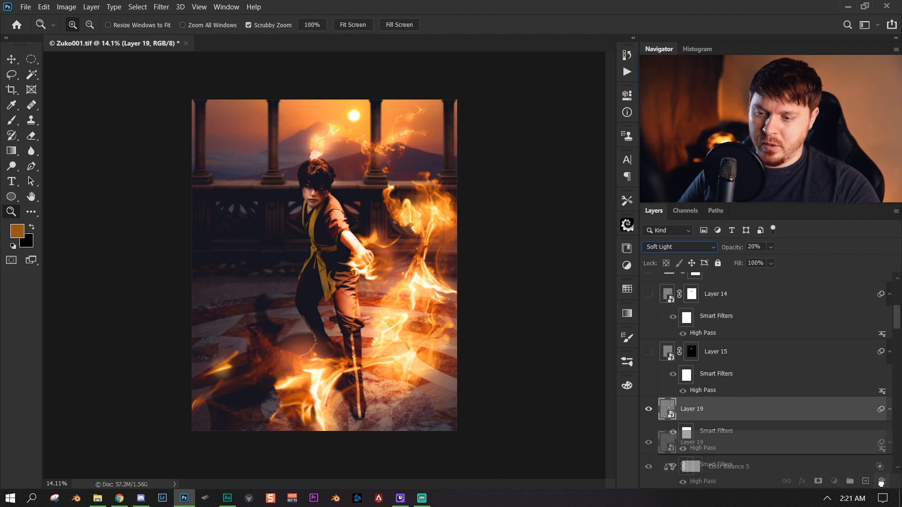
drag(882, 483, 882, 483)
- Make the Layer 14 High Pass layer visible and compare the figure's contrast up close with it off and on
click(747, 296)
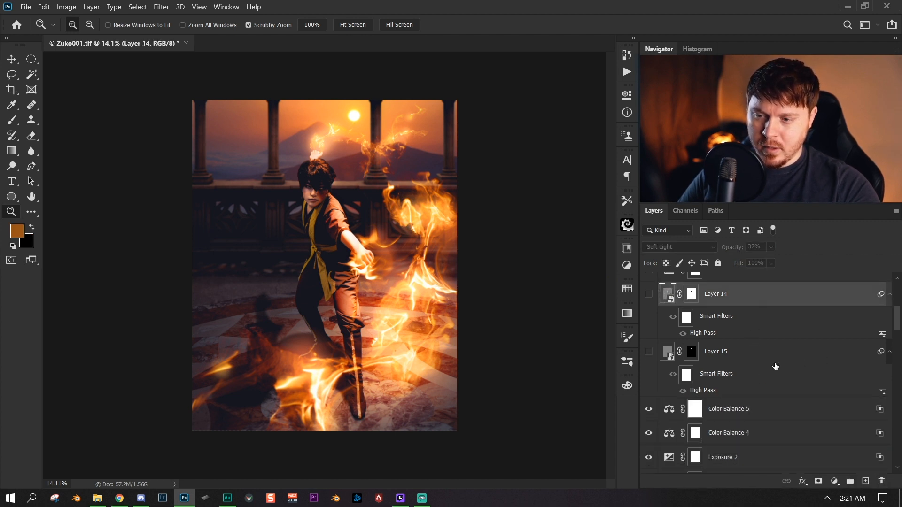
scroll(776, 366, up, 2)
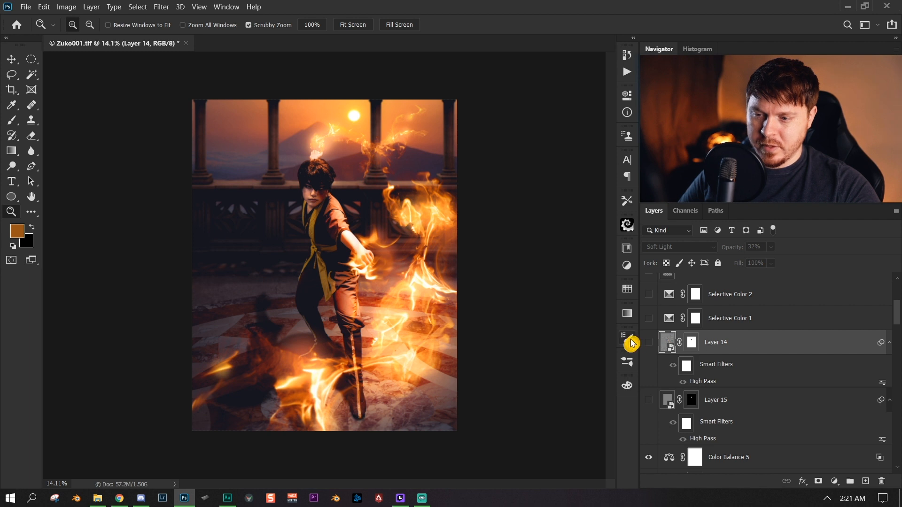
click(648, 346)
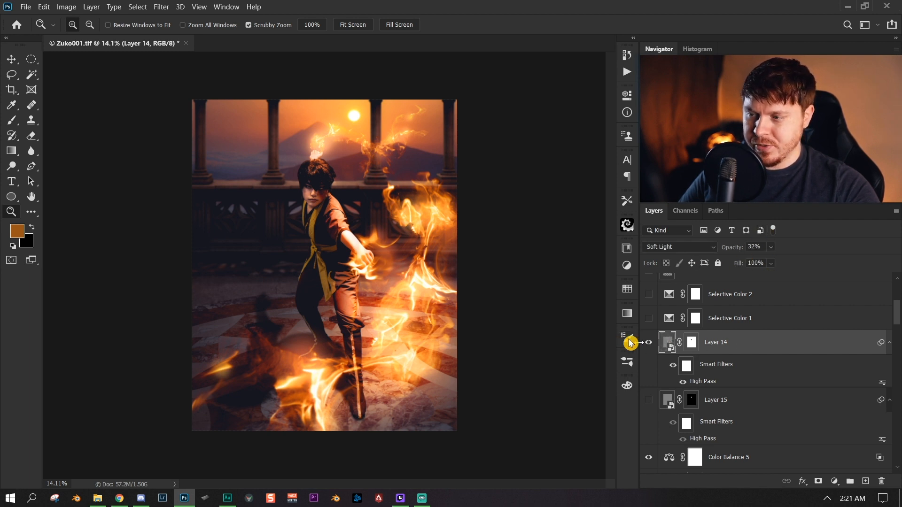
click(408, 257)
click(407, 256)
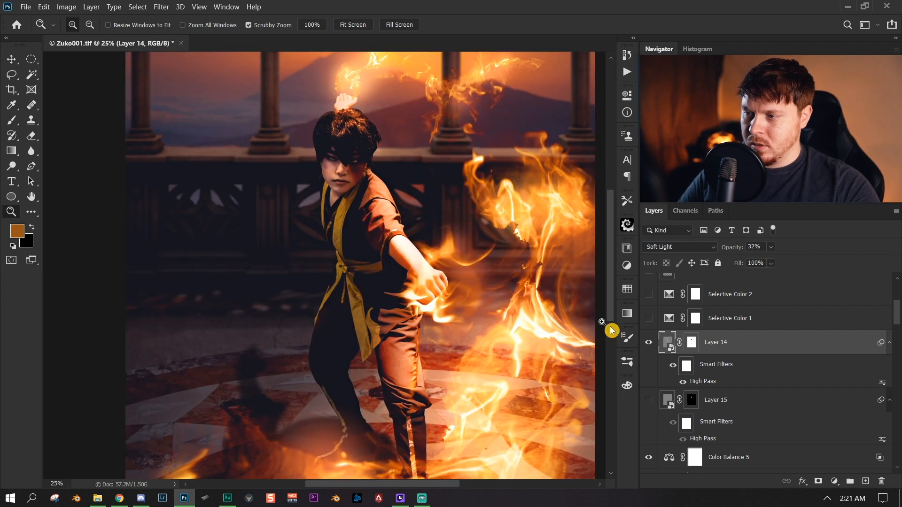
click(651, 343)
click(649, 342)
click(649, 342)
click(649, 342)
click(651, 343)
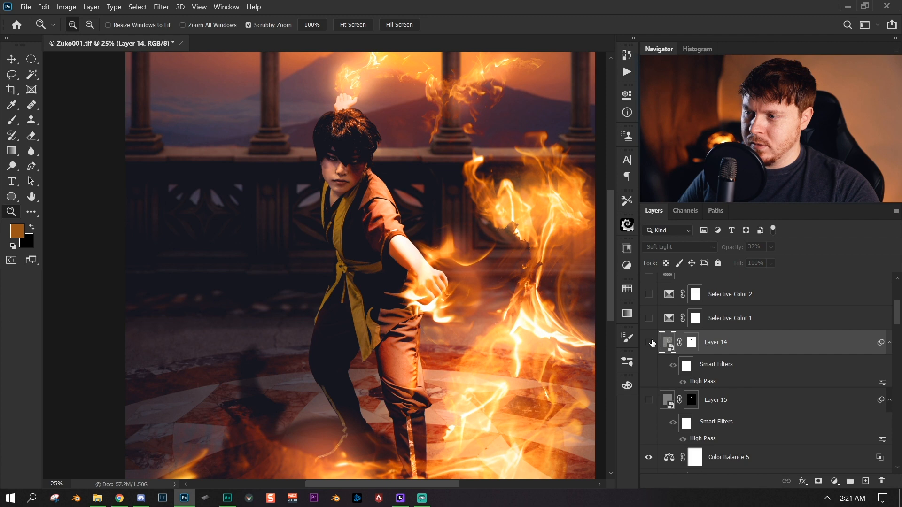
click(652, 343)
drag(455, 254, 403, 293)
click(403, 294)
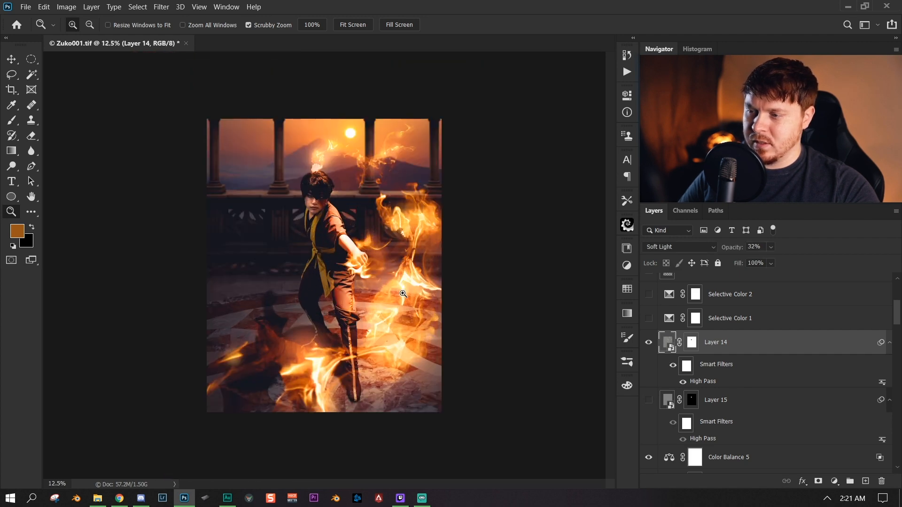
- Make the Layer 15 High Pass layer visible and inspect its sharpening on the character's face up close
click(777, 403)
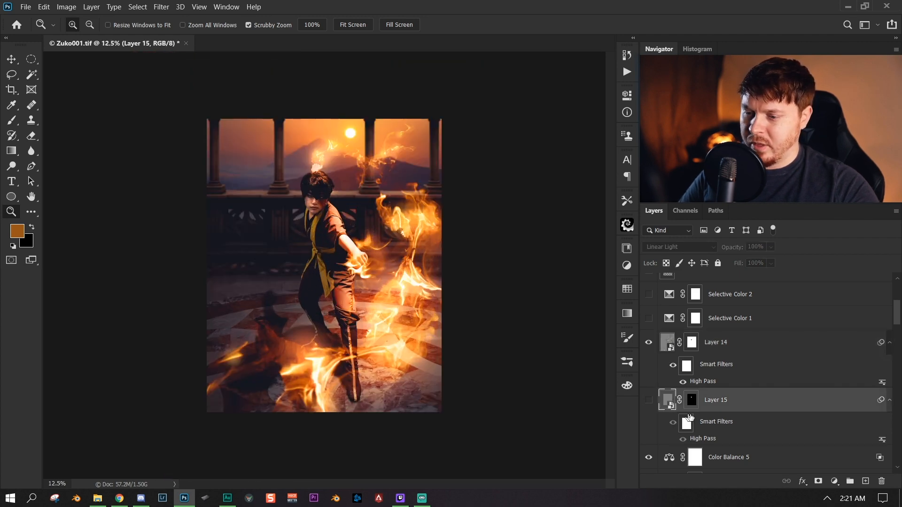
click(649, 399)
drag(350, 238, 367, 244)
click(365, 243)
click(348, 237)
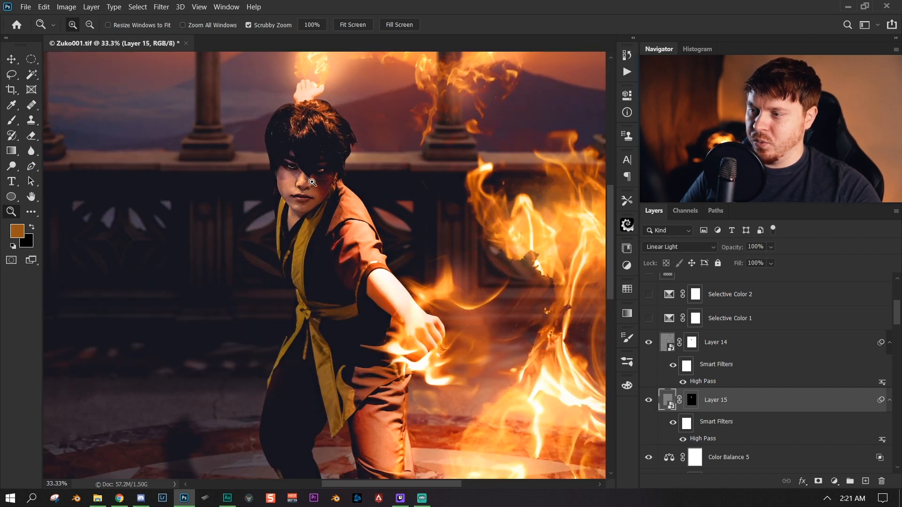
click(329, 229)
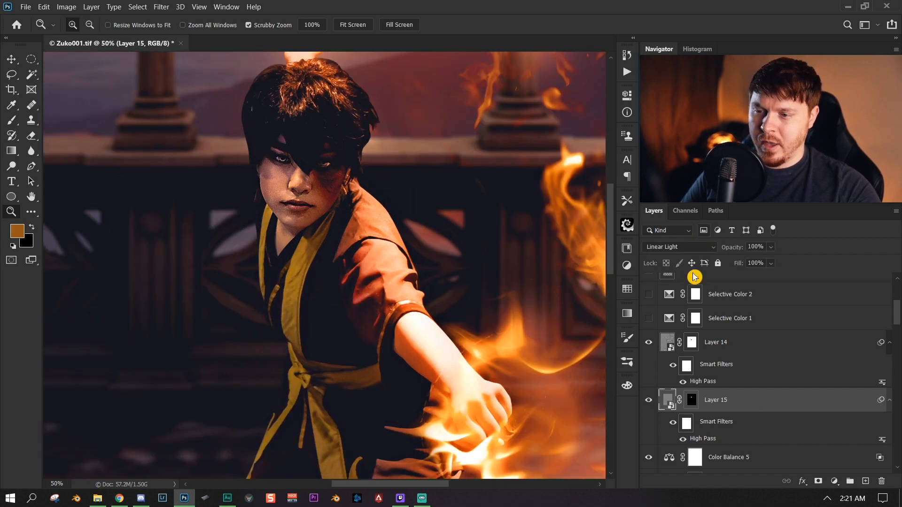
alt+click(347, 209)
click(351, 192)
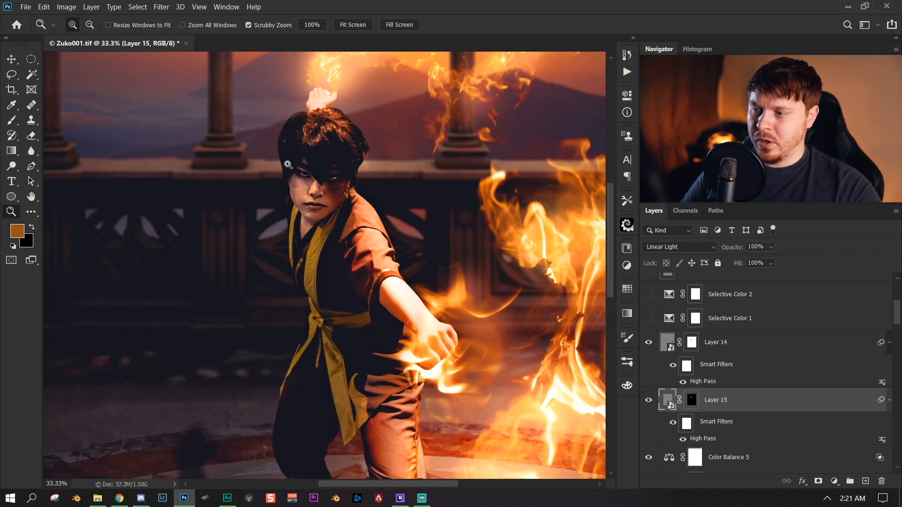
- Examine the figure up close and review Layer 15's blend mode options, keeping Linear Light
click(307, 172)
drag(363, 185, 306, 234)
click(312, 218)
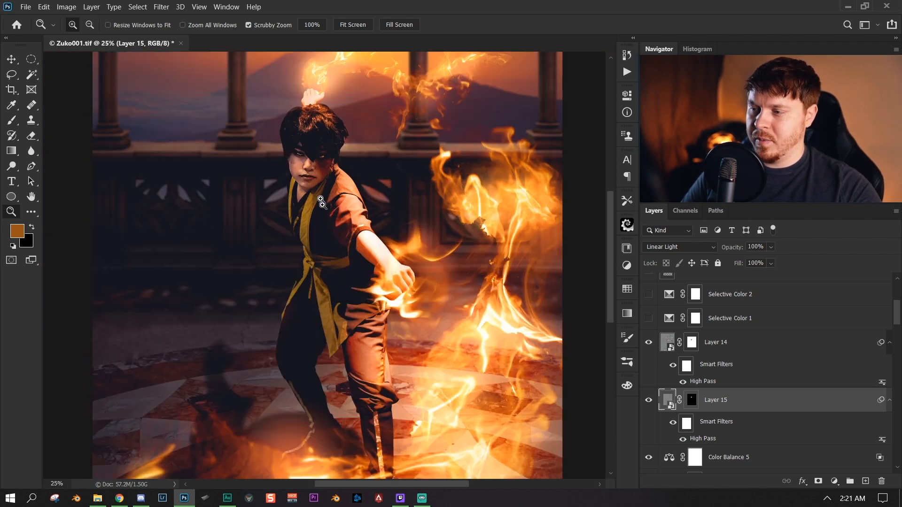
click(313, 211)
click(313, 205)
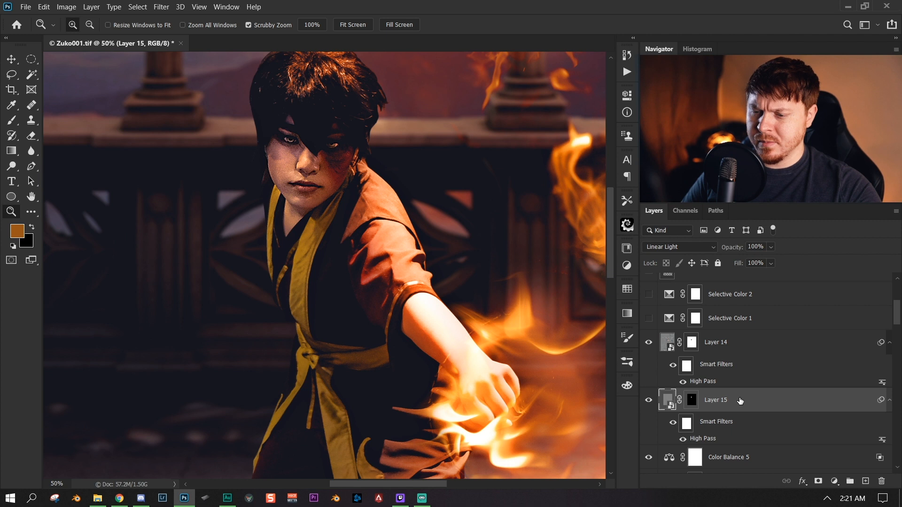
click(679, 247)
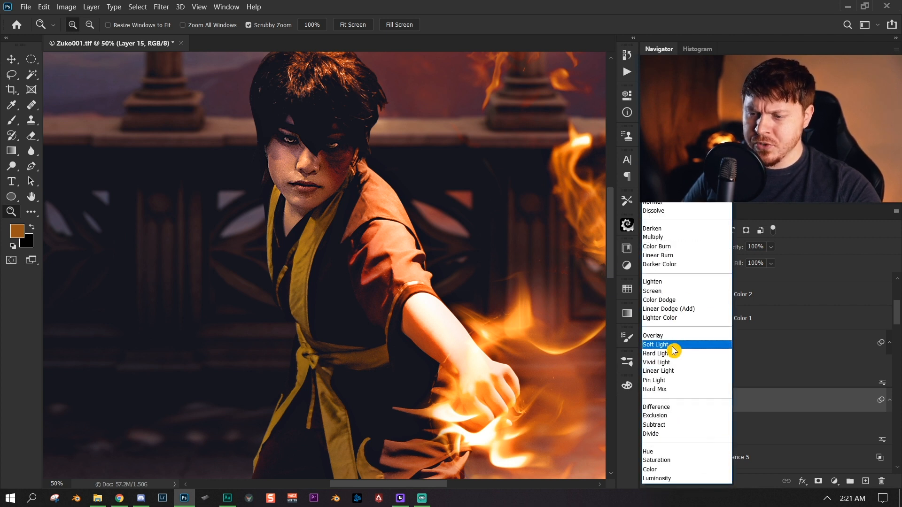
click(684, 376)
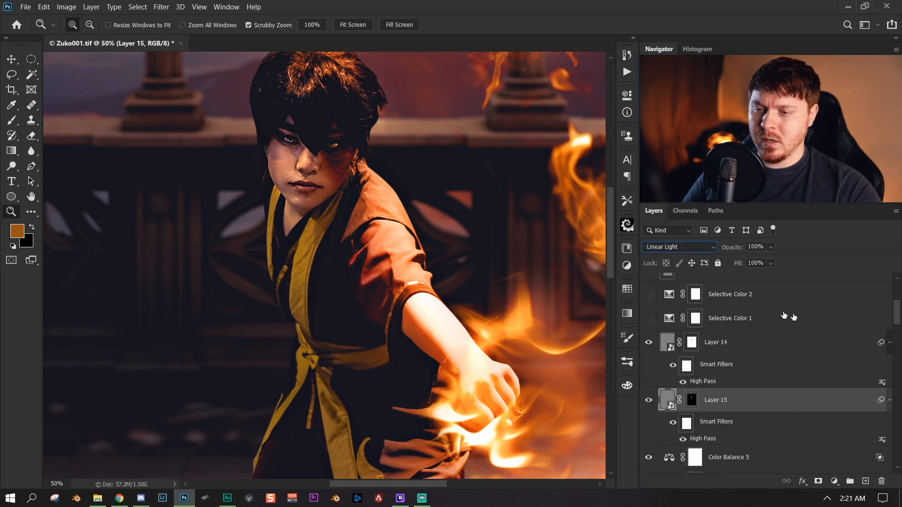
- Compare Layer 15's masked sharpening off and on, and inspect the figure up close and the whole image
click(692, 400)
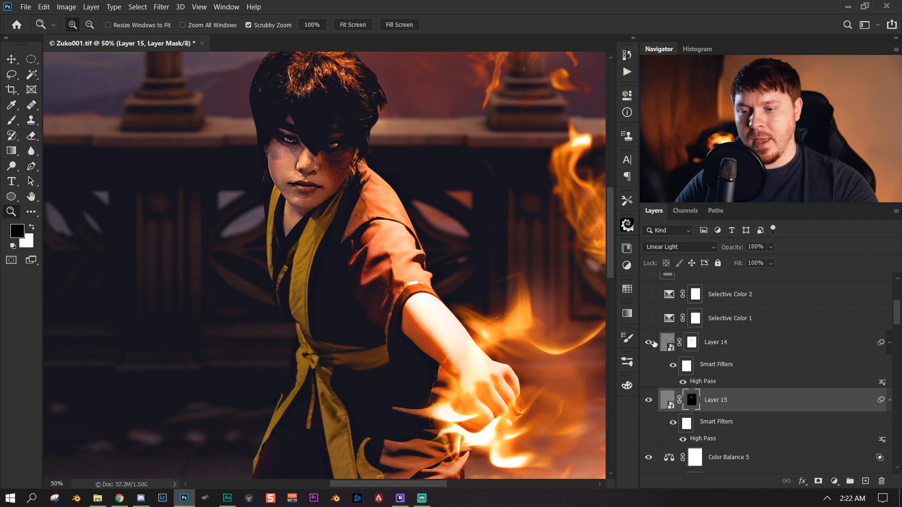
click(651, 401)
click(651, 401)
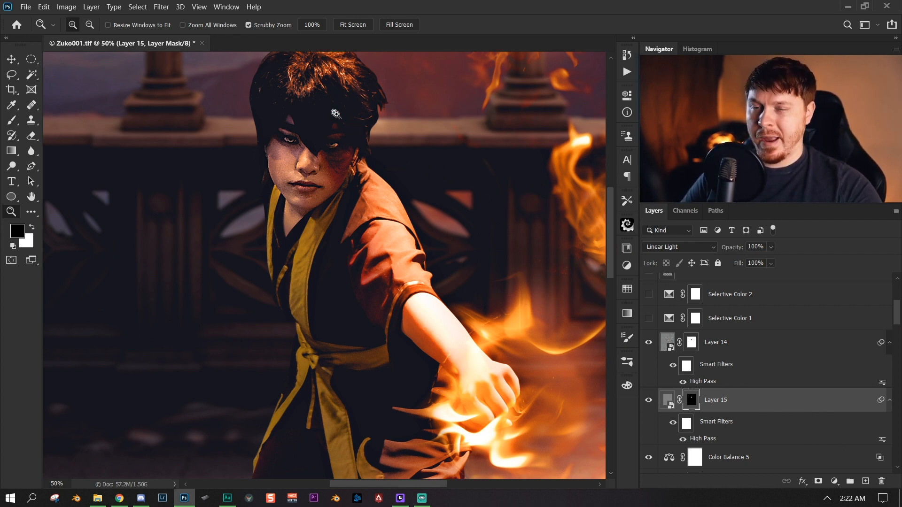
alt+click(421, 172)
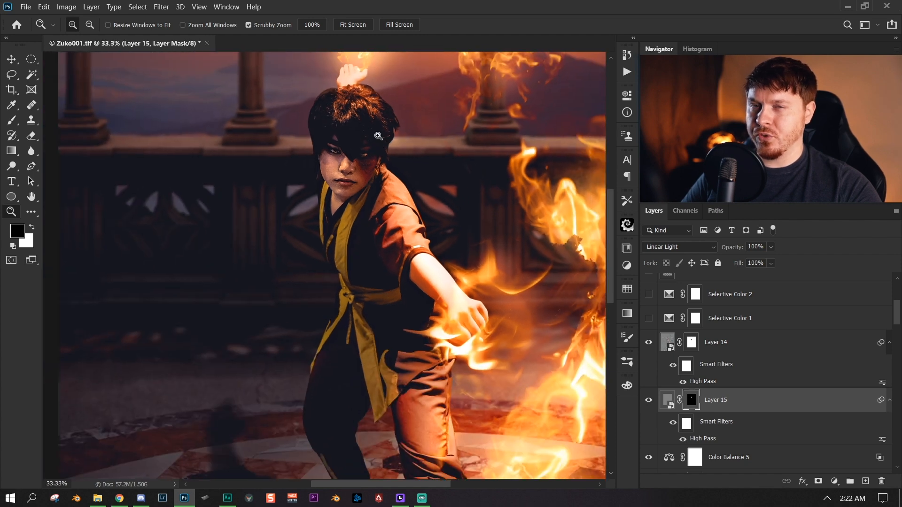
click(378, 136)
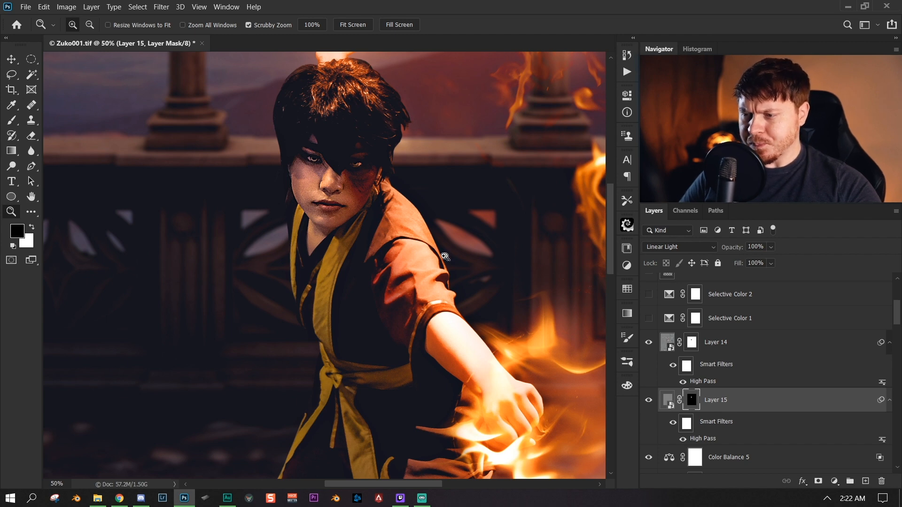
scroll(389, 187, down, 2)
scroll(356, 190, up, 2)
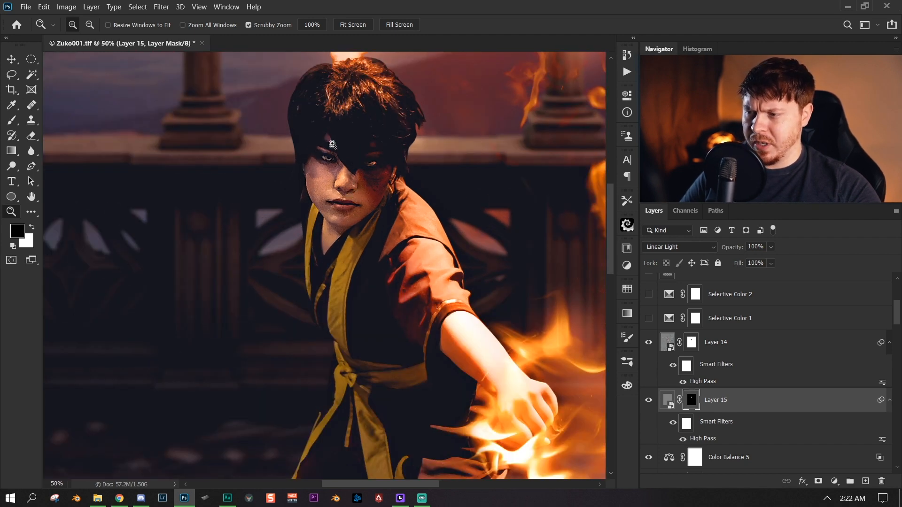
scroll(390, 198, down, 4)
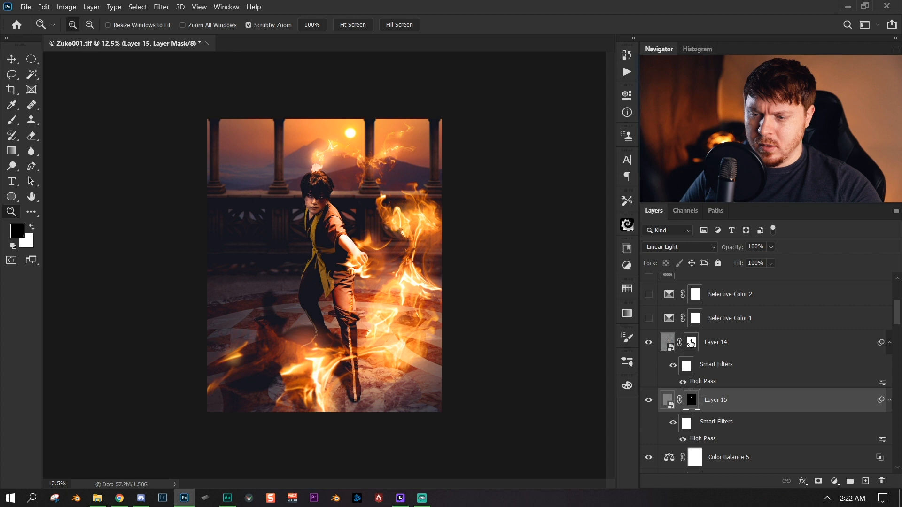
- Make the Selective Color 1 adjustment visible and check its effect across the whole composite
scroll(769, 374, up, 1)
click(760, 341)
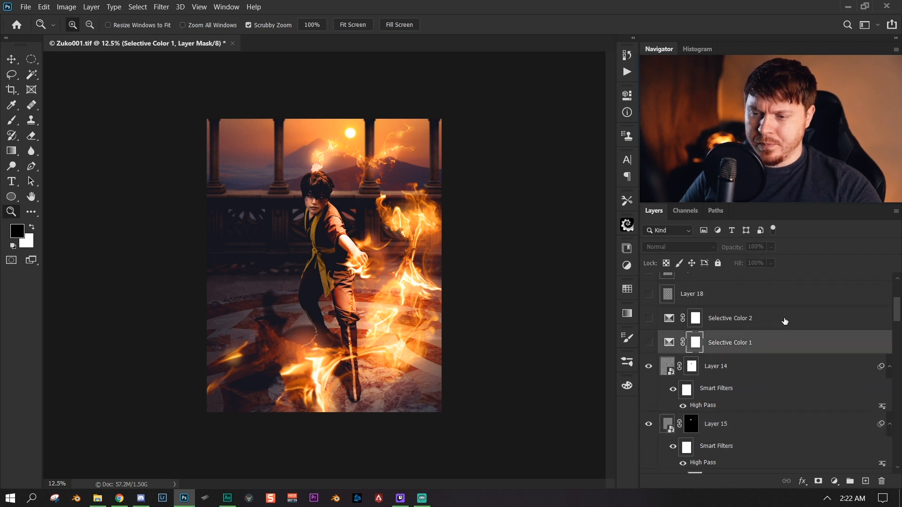
click(648, 344)
click(648, 344)
click(670, 347)
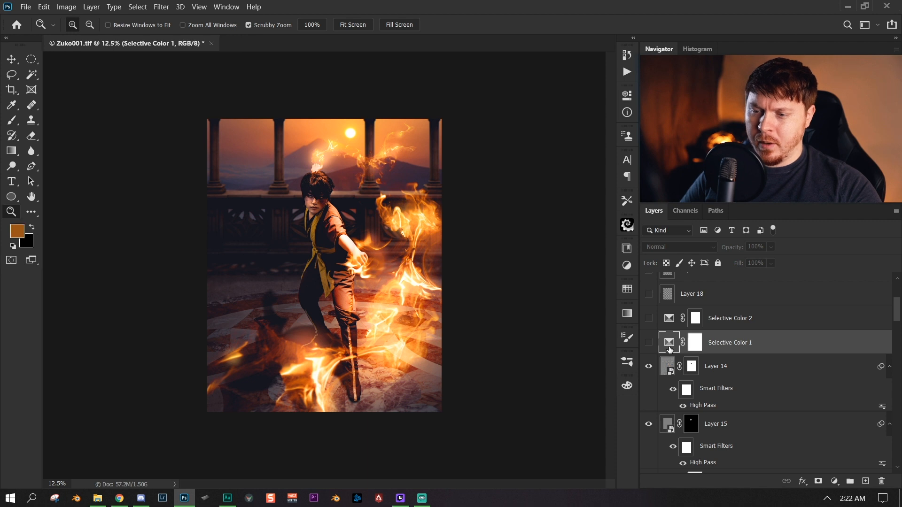
click(650, 343)
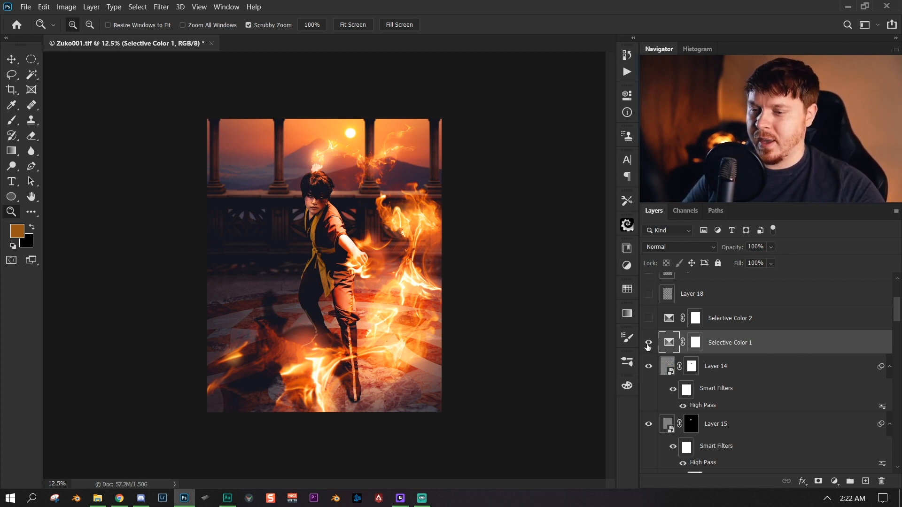
scroll(370, 325, up, 3)
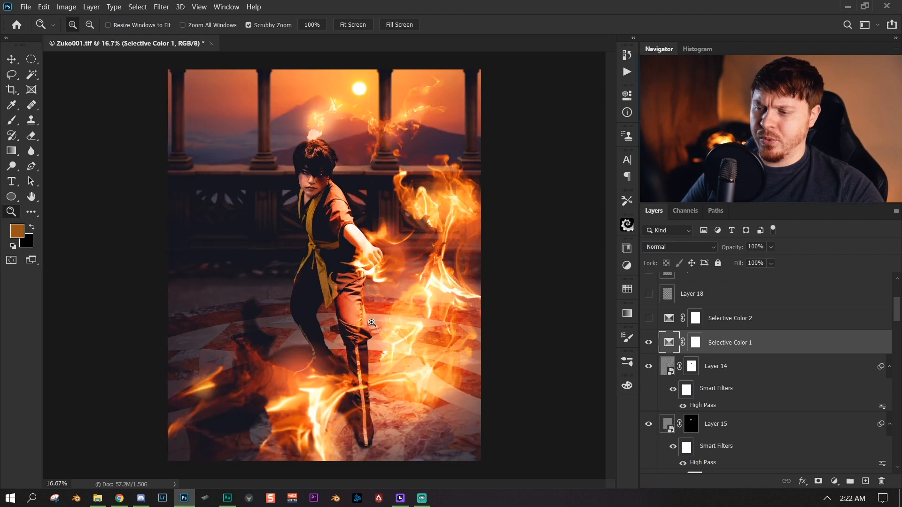
scroll(369, 325, down, 5)
scroll(360, 322, up, 3)
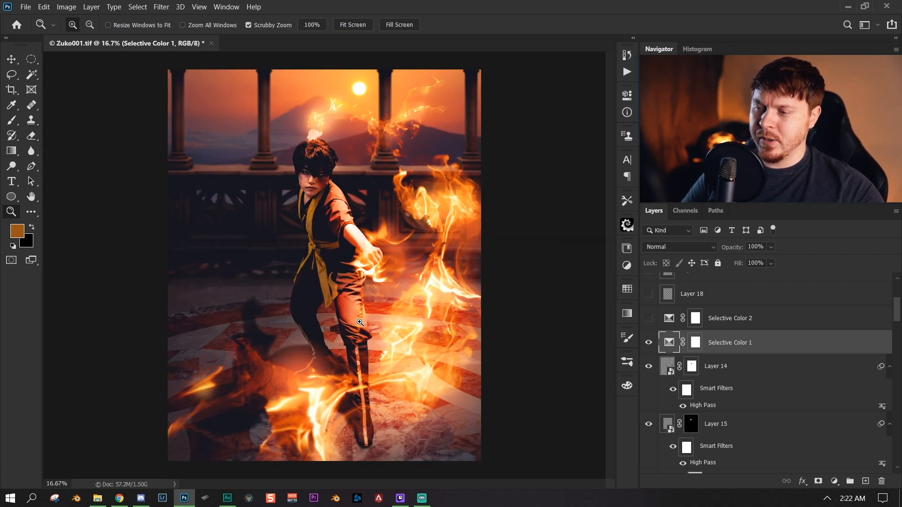
- Review the Reds settings of Selective Color 1 and compare the image with the adjustment off and on
double_click(666, 349)
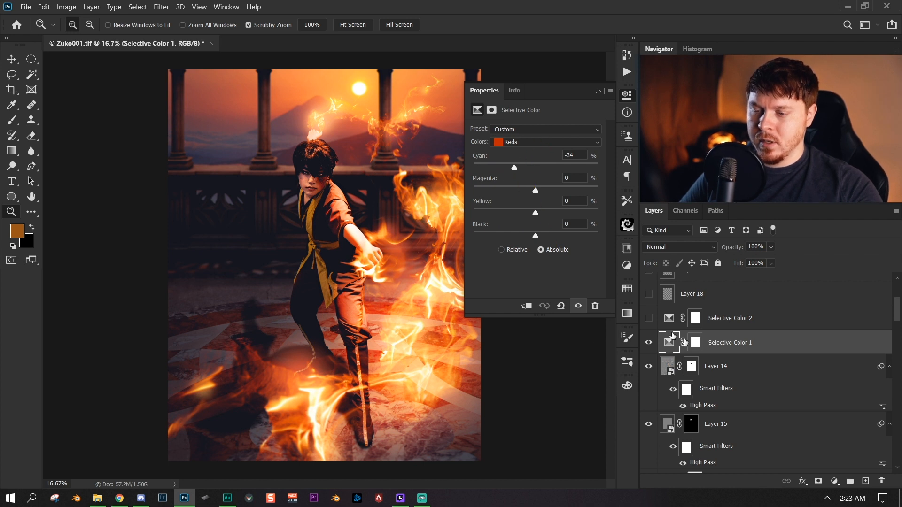
click(551, 142)
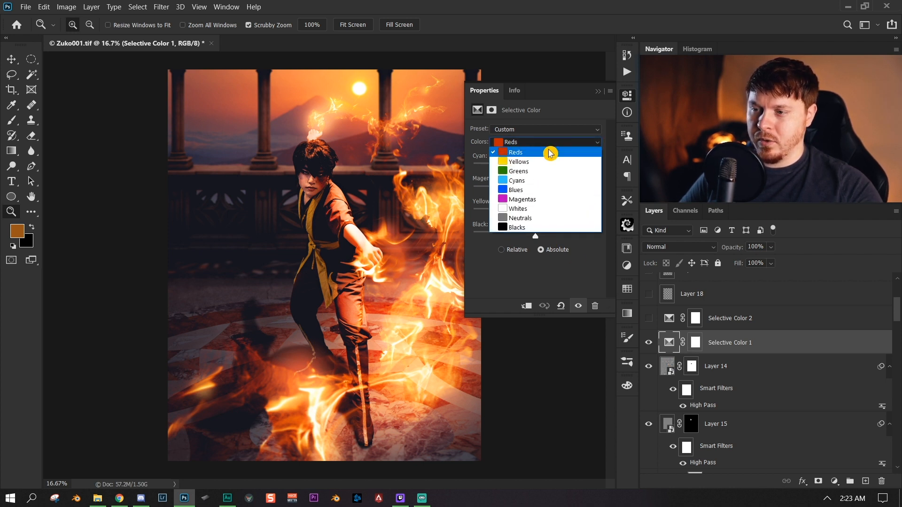
click(551, 144)
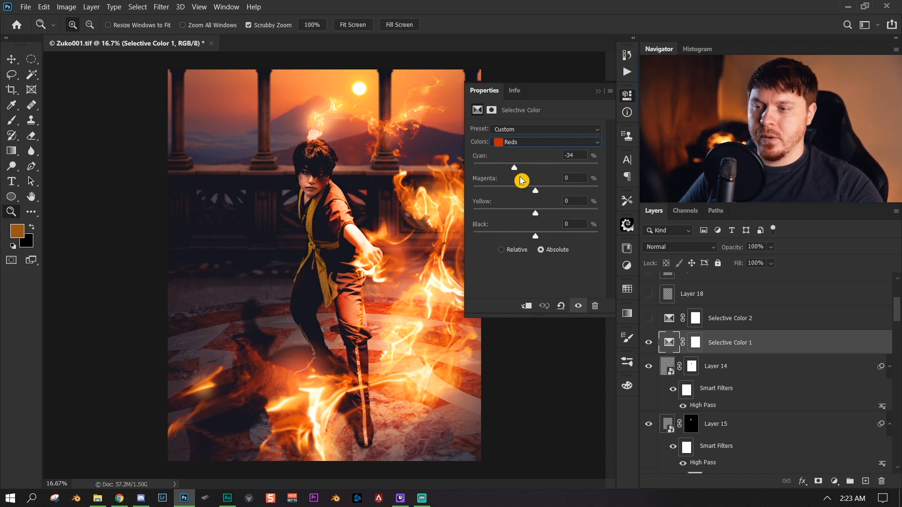
click(651, 343)
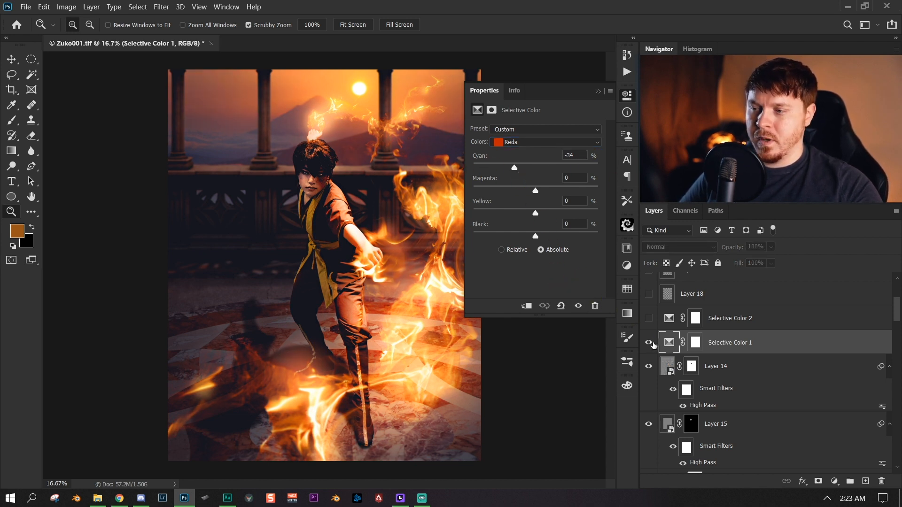
click(597, 91)
drag(495, 209, 524, 310)
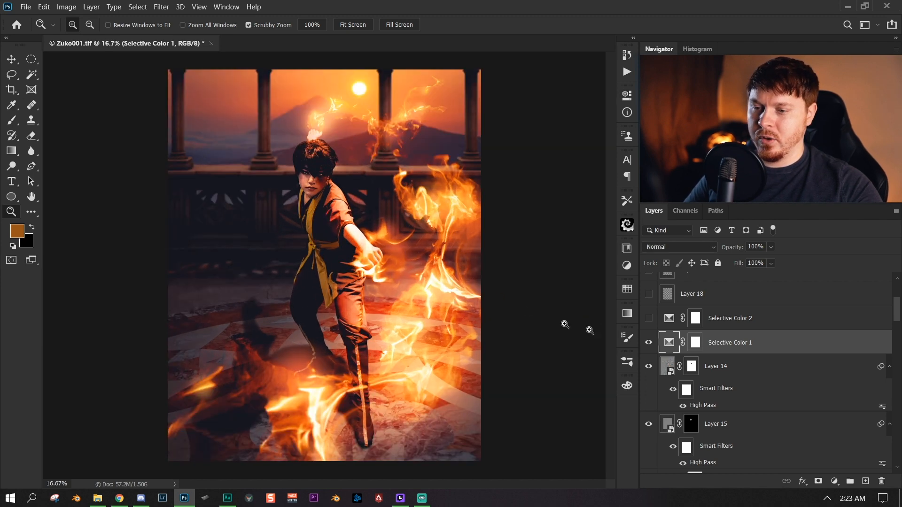
- Make the Selective Color 2 adjustment visible and show its Blues settings
click(767, 324)
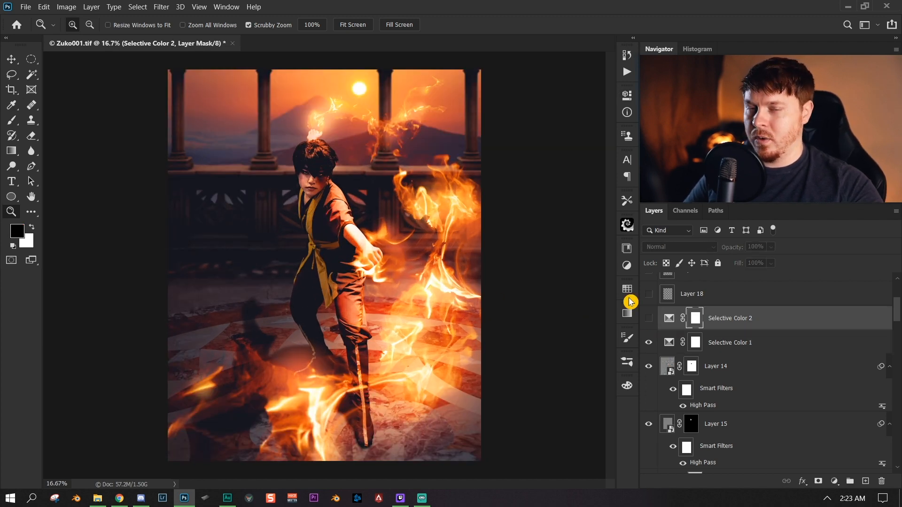
click(655, 319)
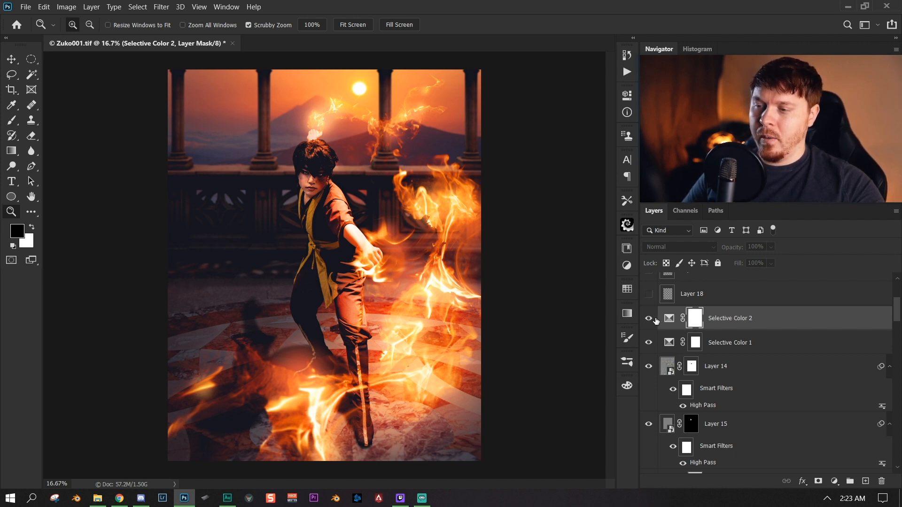
double_click(671, 320)
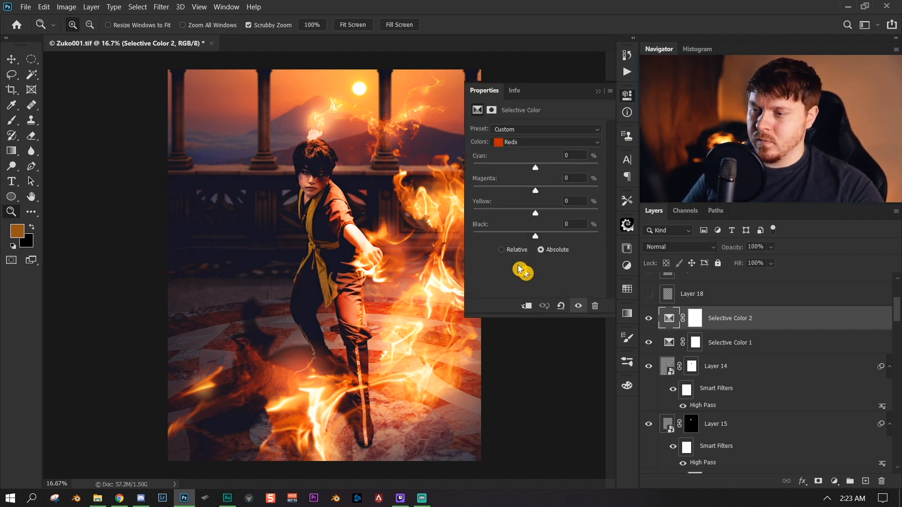
click(545, 141)
click(534, 186)
click(547, 142)
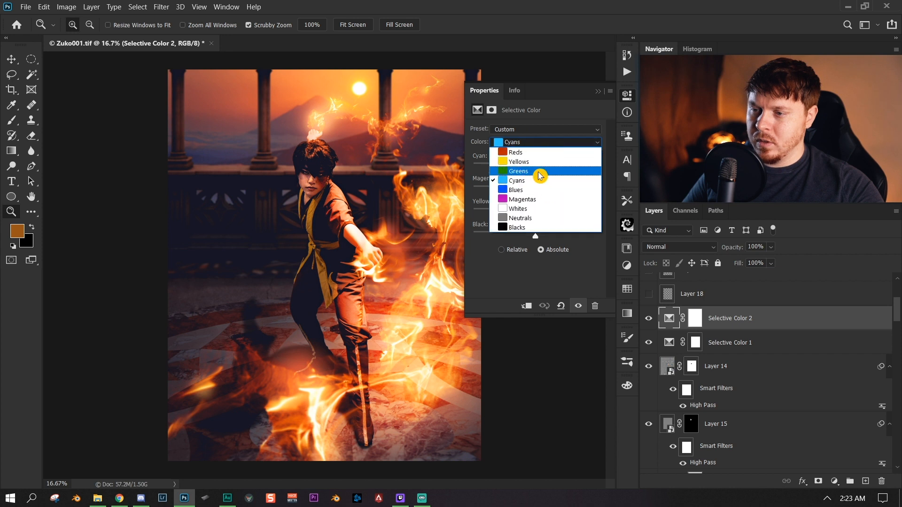
click(528, 190)
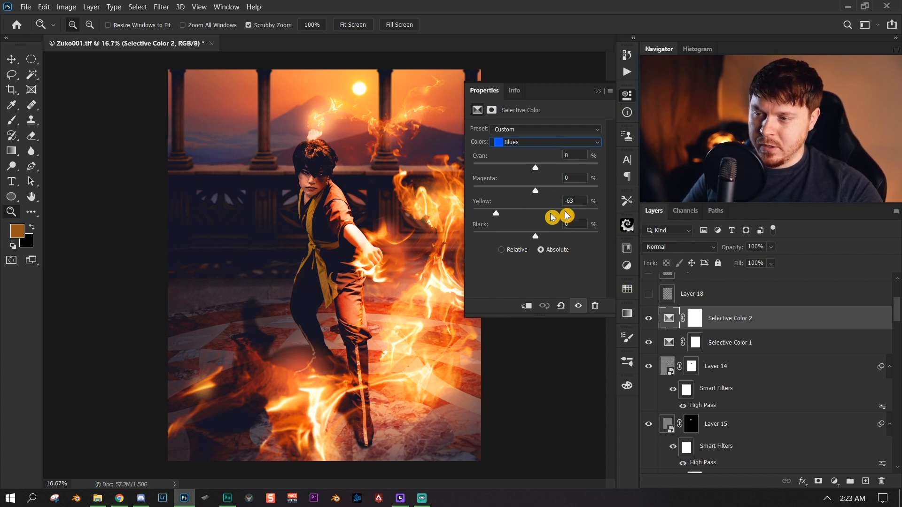
- Close the Selective Color settings and inspect the graded composite as a whole and around the figure up close
click(600, 93)
drag(469, 254, 438, 258)
click(438, 258)
click(438, 258)
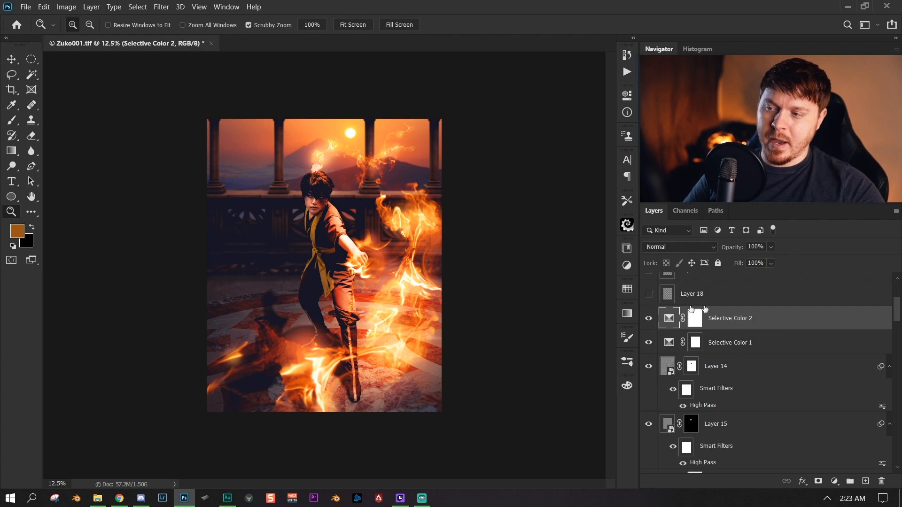
drag(479, 251, 524, 227)
drag(392, 234, 641, 271)
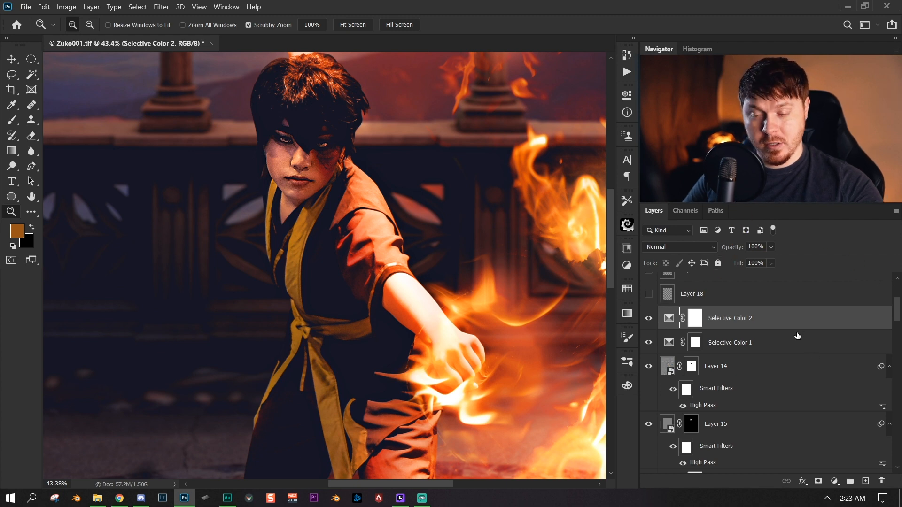
mouse_move(360, 209)
mouse_down()
mouse_move(329, 210)
mouse_move(360, 210)
mouse_up()
drag(354, 262, 301, 324)
- Make the Multiply layer, Layer 18, visible, comparing the image with it off and on
click(723, 298)
scroll(753, 323, up, 2)
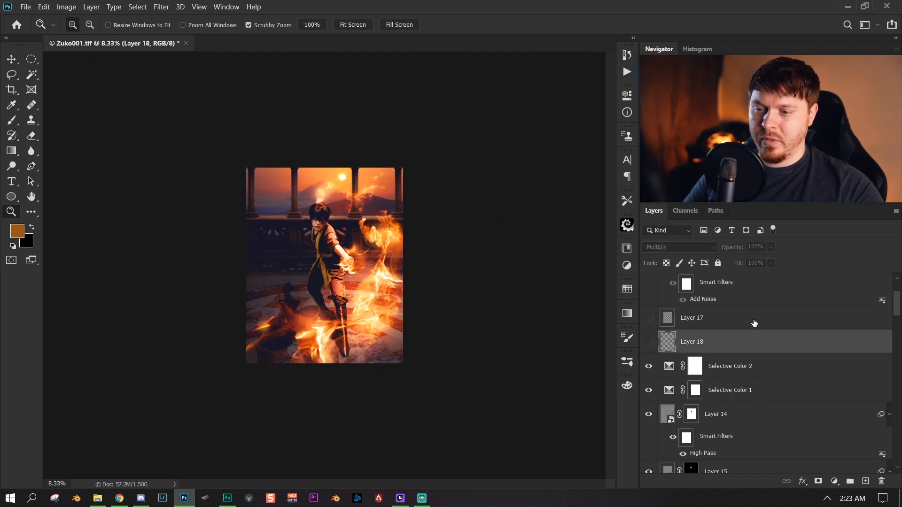
click(647, 344)
click(648, 344)
click(647, 345)
- Make the Layer 17 signature visible and inspect it in the lower corner of the image
click(721, 320)
click(648, 318)
scroll(676, 357, up, 3)
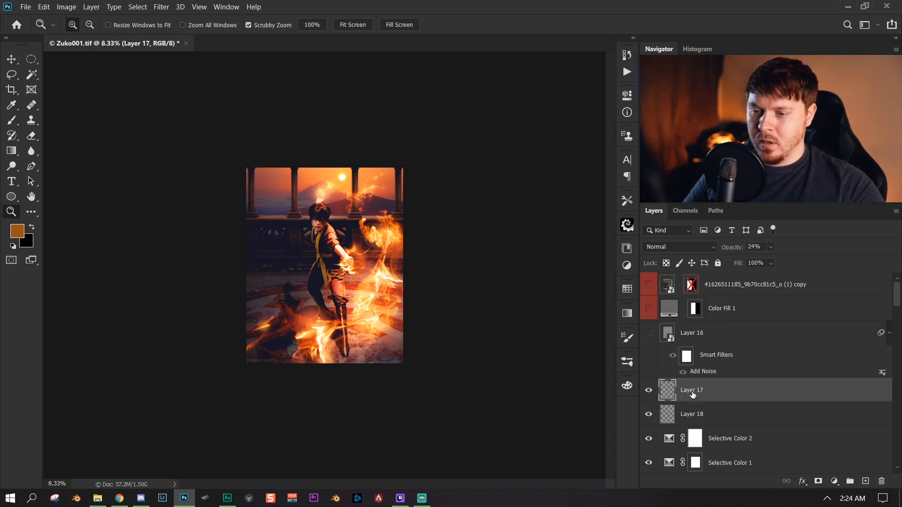
scroll(676, 357, down, 2)
drag(227, 368, 501, 316)
scroll(785, 343, up, 2)
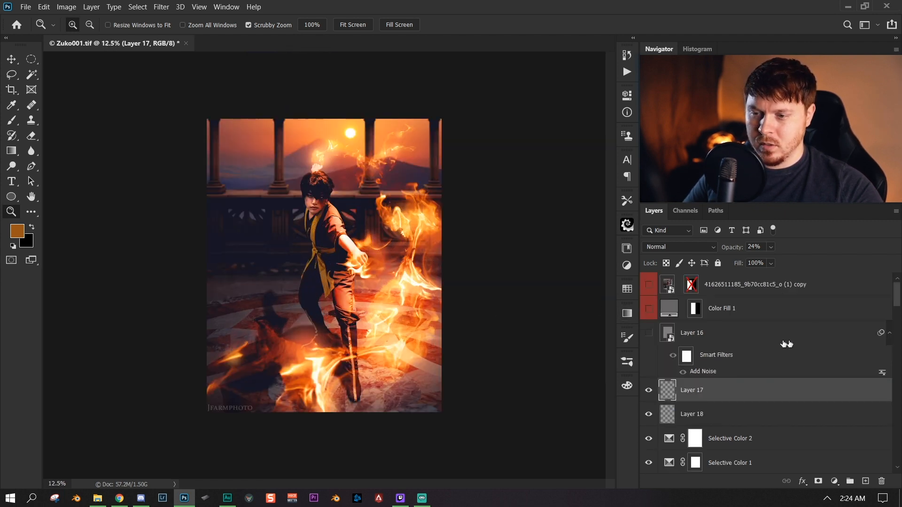
- Preview the composite with the Layer 16 Add Noise layer on, and hide the layer again
click(696, 339)
click(649, 332)
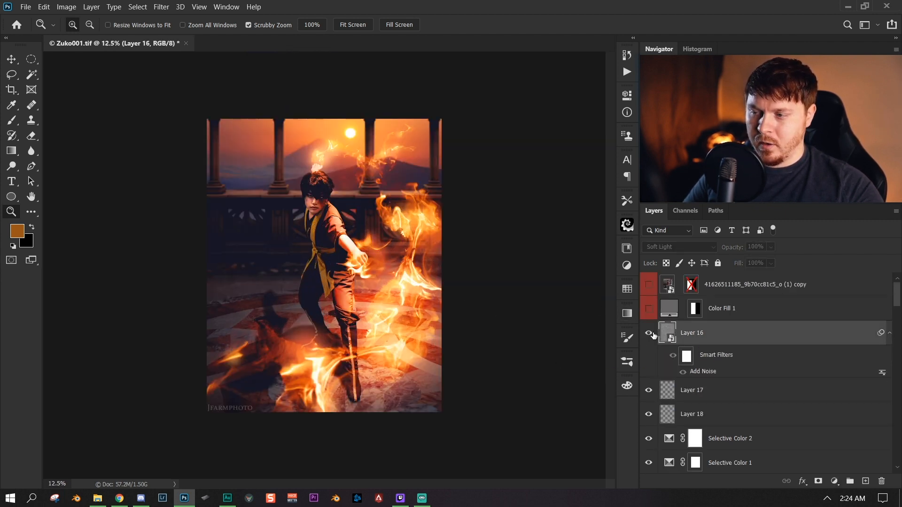
click(648, 335)
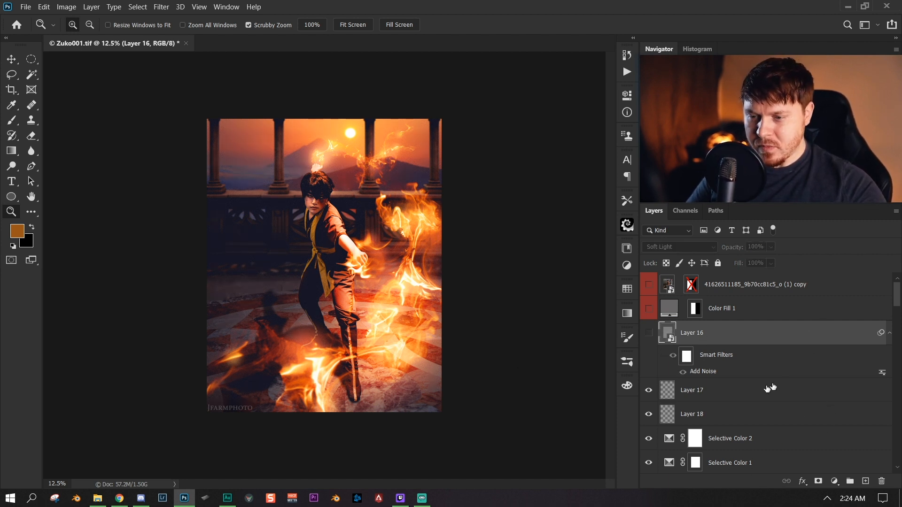
- Select Layer 17 and review the finished composite at several small magnifications
click(750, 399)
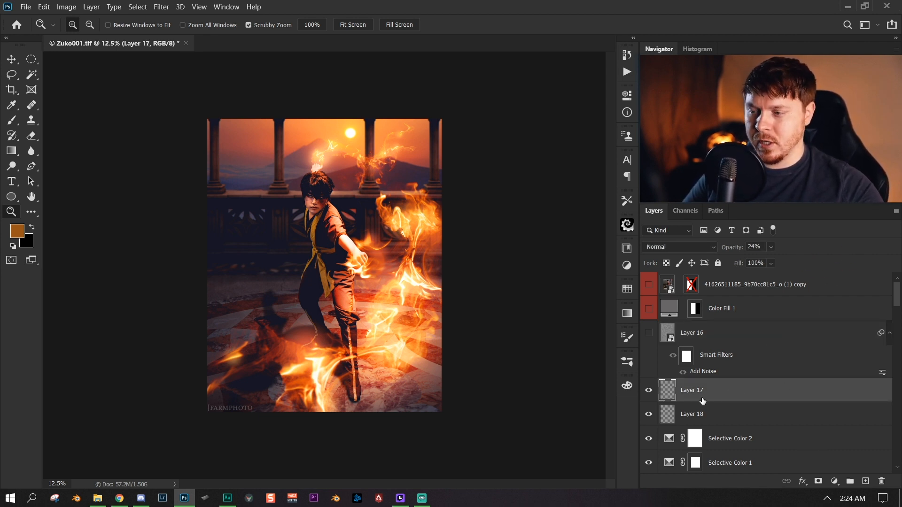
scroll(382, 292, up, 2)
scroll(417, 368, down, 5)
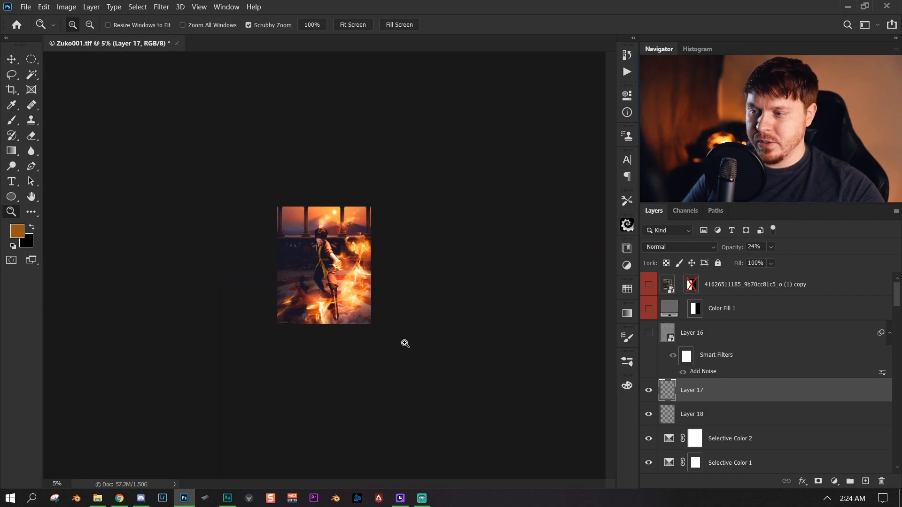
scroll(405, 343, up, 4)
scroll(462, 345, down, 3)
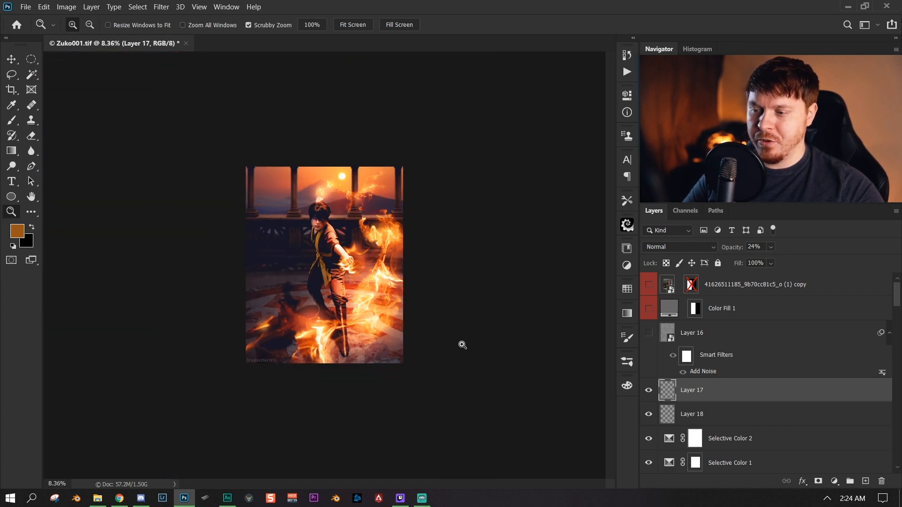
scroll(462, 345, up, 2)
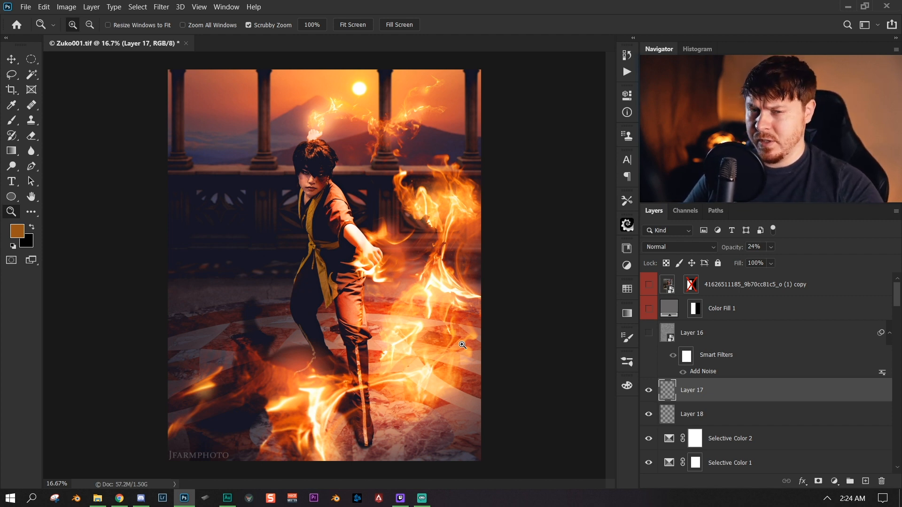
click(787, 340)
click(785, 388)
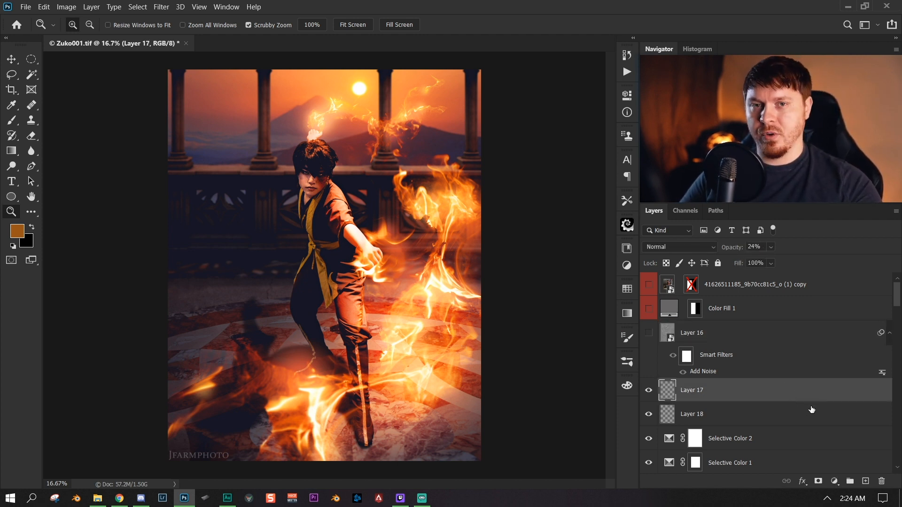
click(715, 336)
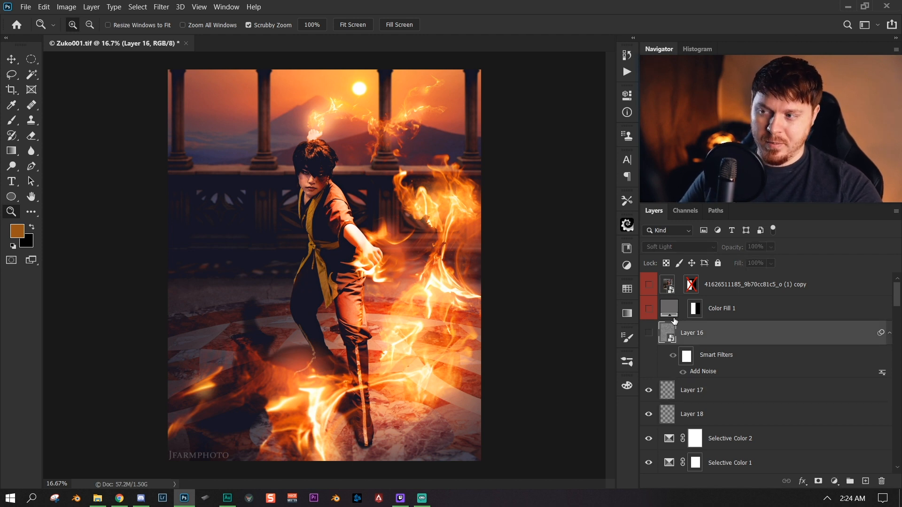
- Create a new layer above Layer 17 in Soft Light mode, filled with the Soft-Light-neutral 50% gray
click(756, 391)
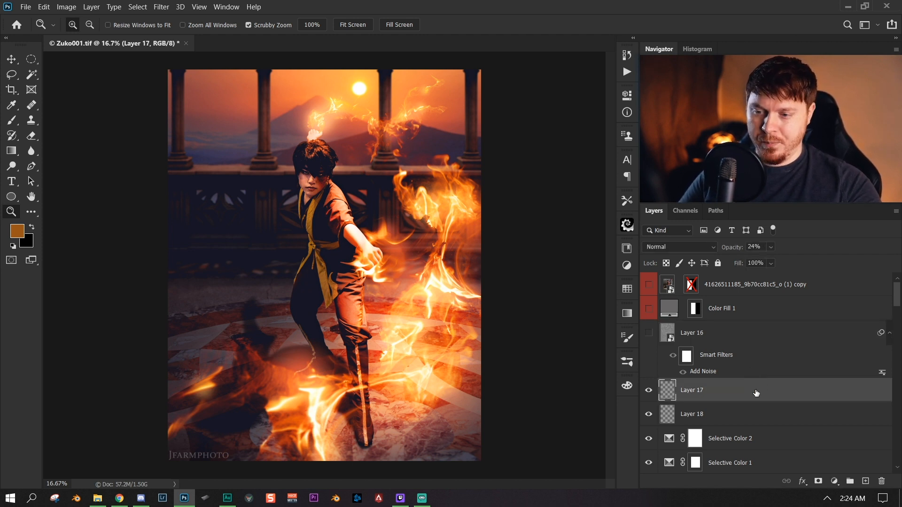
click(834, 482)
click(836, 484)
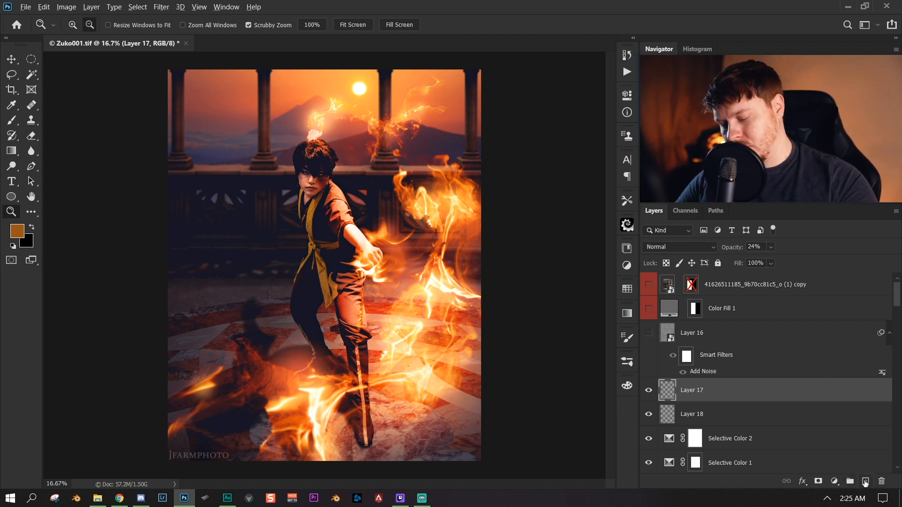
alt+click(866, 482)
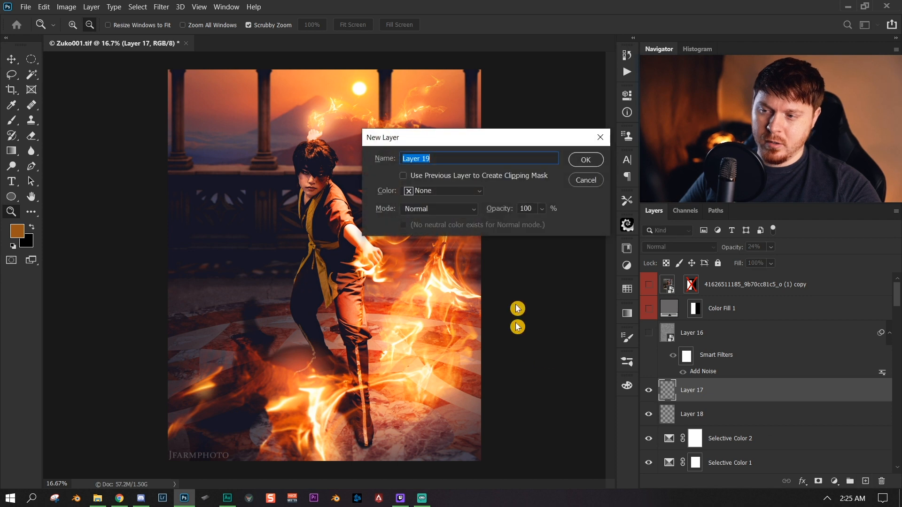
drag(482, 145, 453, 134)
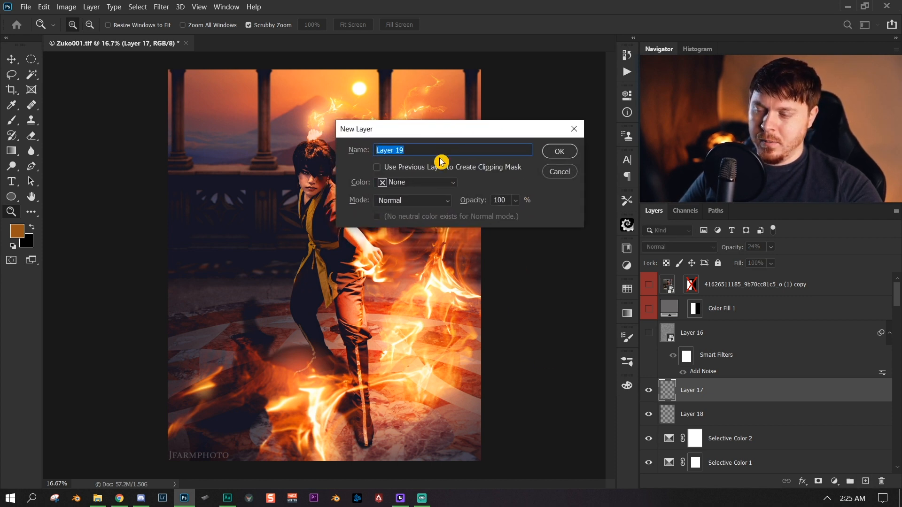
click(447, 206)
click(429, 323)
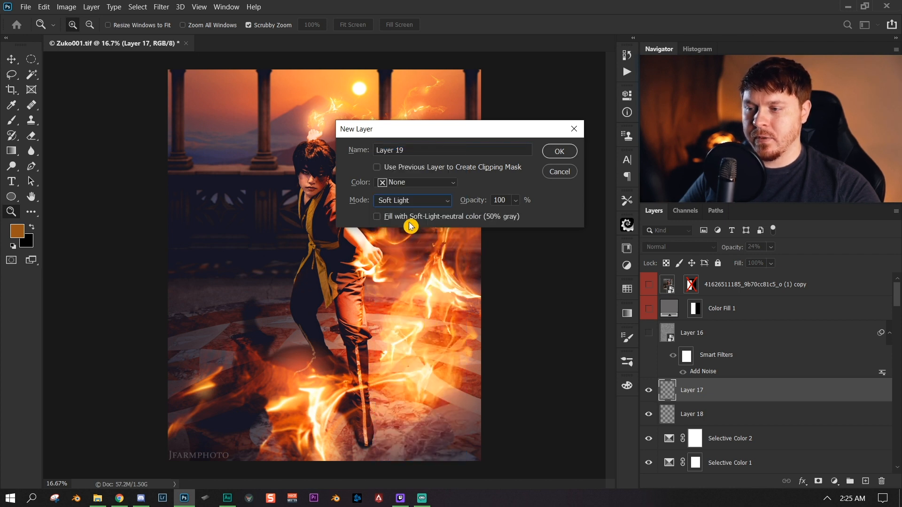
click(377, 217)
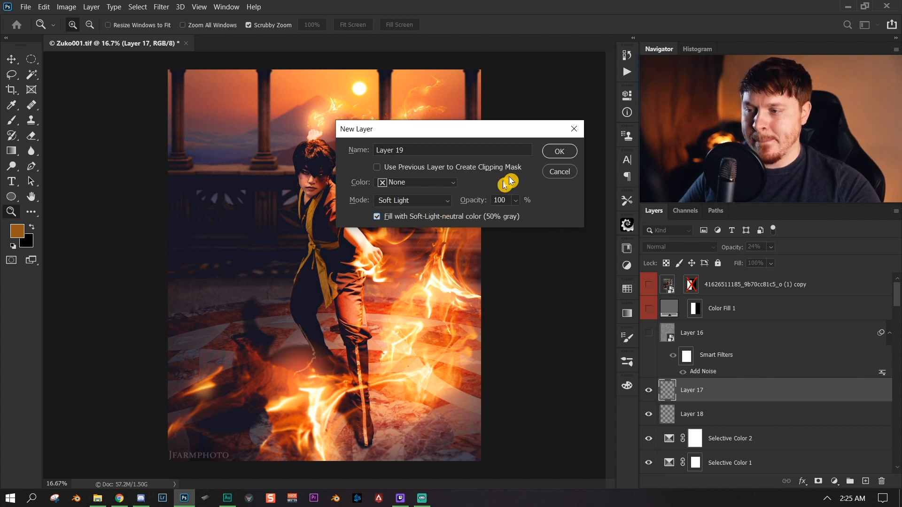
key(Return)
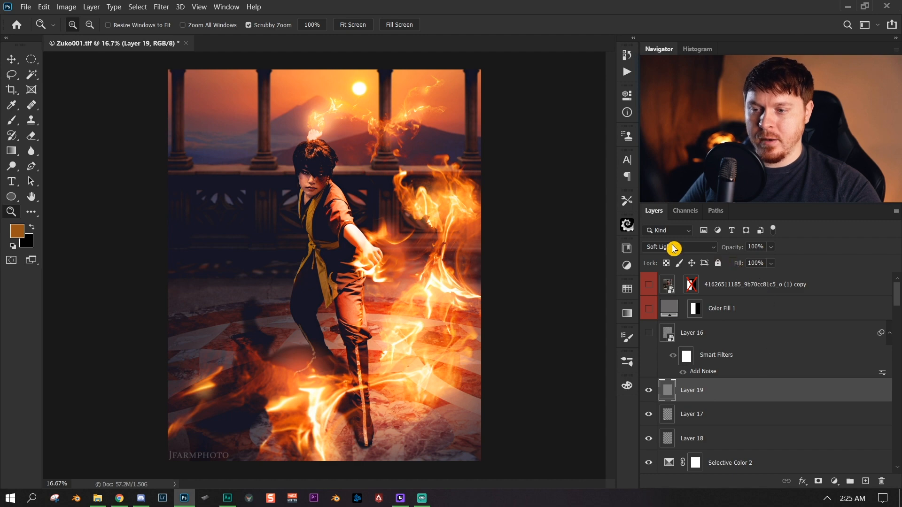
- Convert the new gray Layer 19 to a smart object and start the Add Noise filter on it
right_click(773, 395)
click(624, 158)
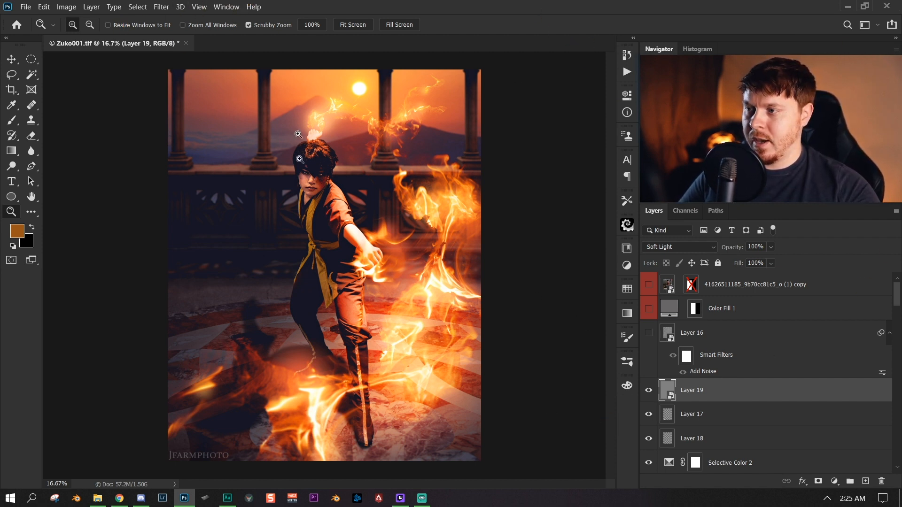
click(166, 8)
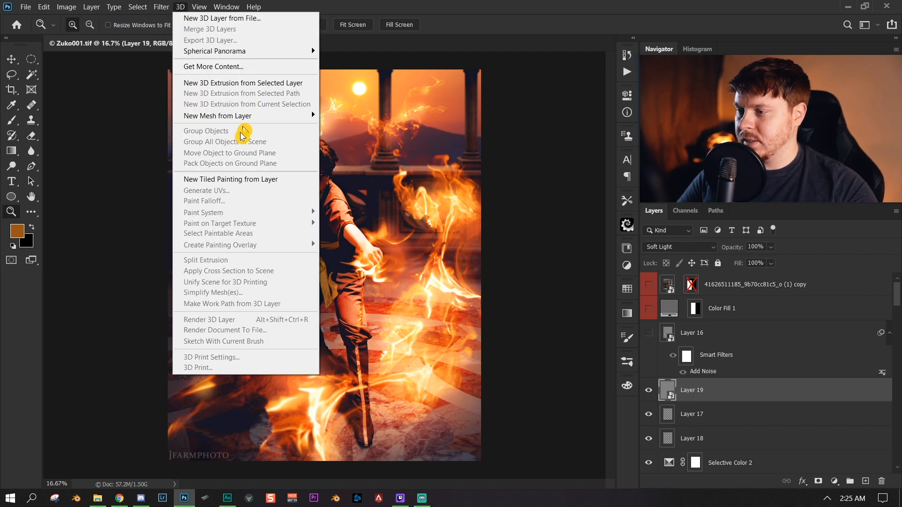
click(159, 9)
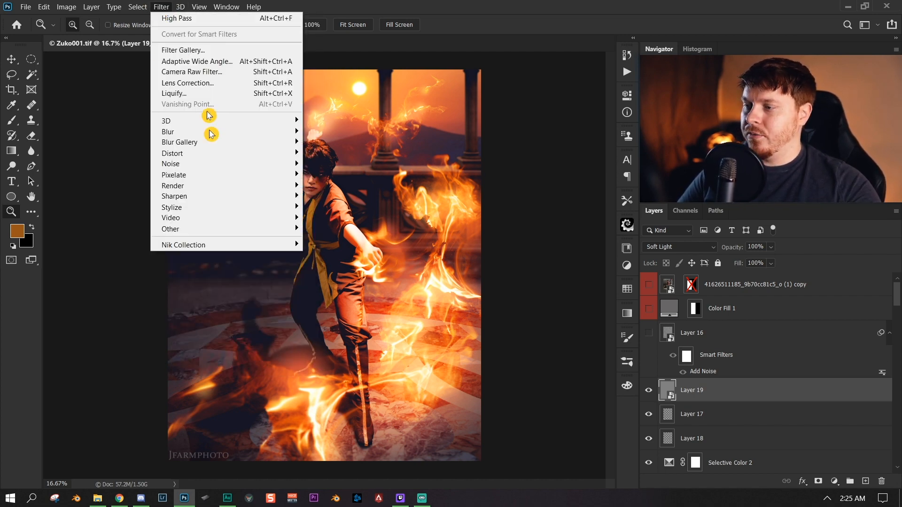
mouse_move(265, 164)
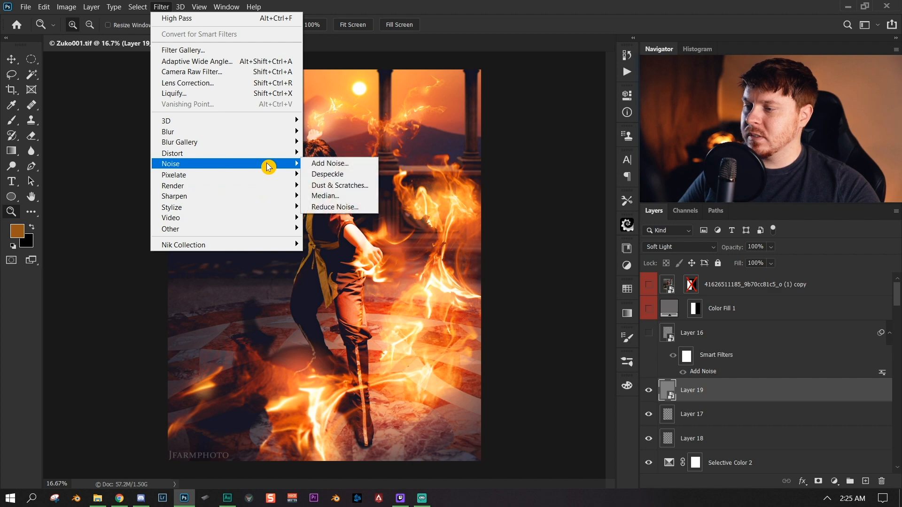
click(338, 165)
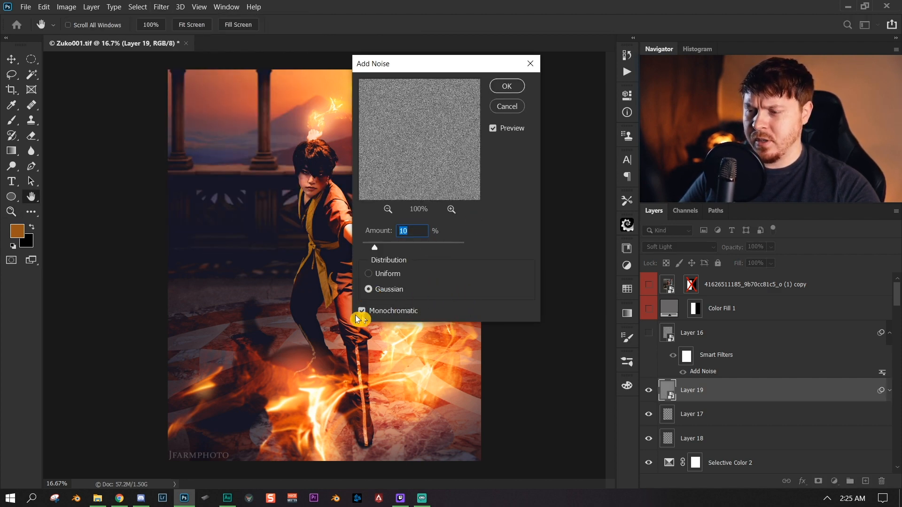
- Try Uniform and Gaussian noise with Monochromatic off and on, and cancel the Add Noise filter
click(383, 274)
click(361, 311)
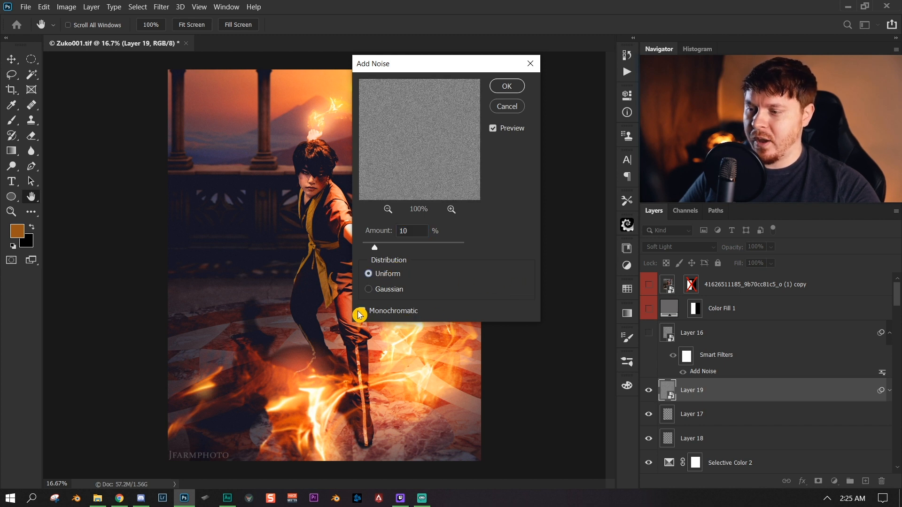
click(371, 290)
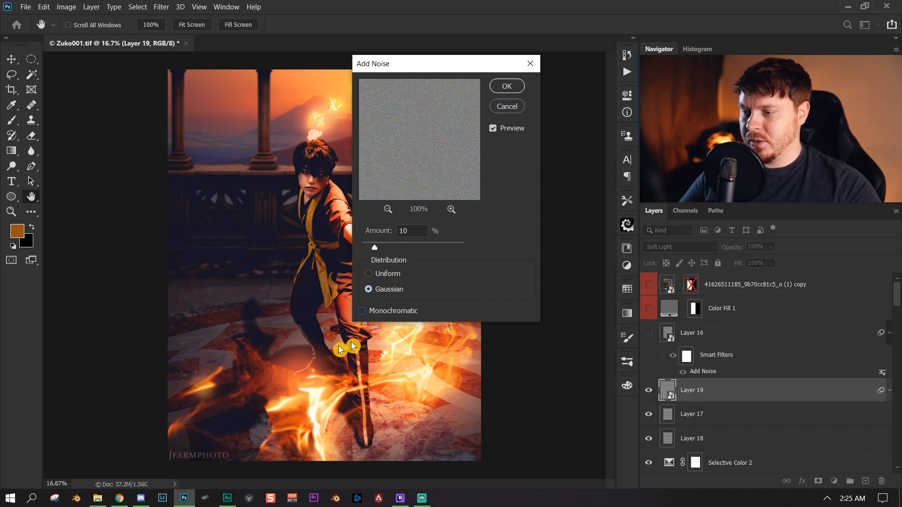
drag(448, 71, 564, 62)
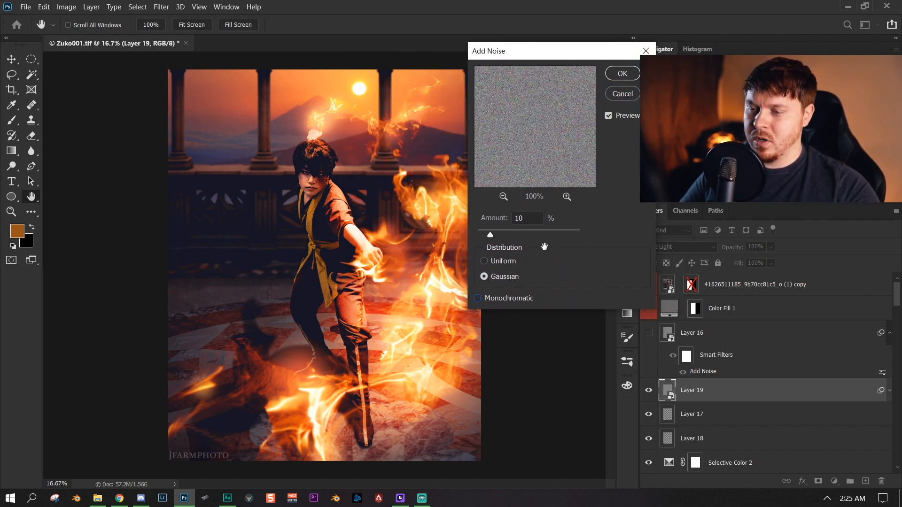
click(481, 300)
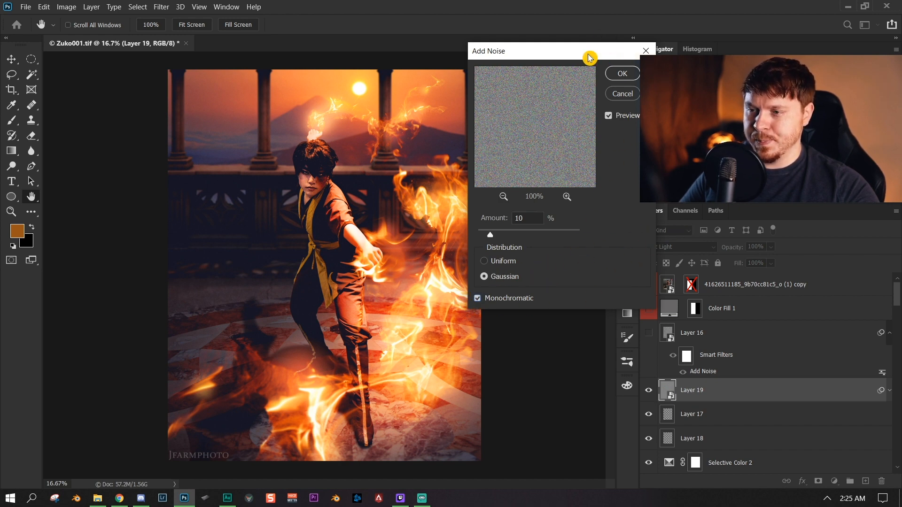
drag(592, 55, 623, 93)
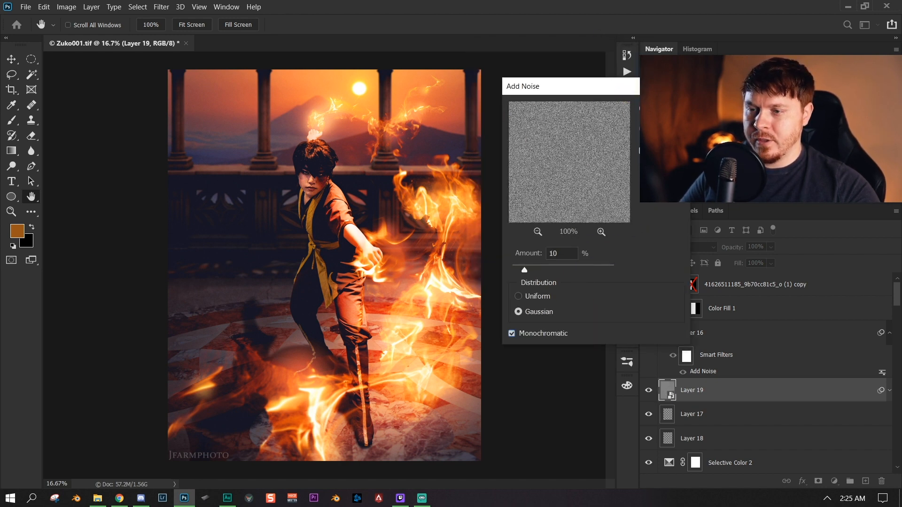
click(662, 128)
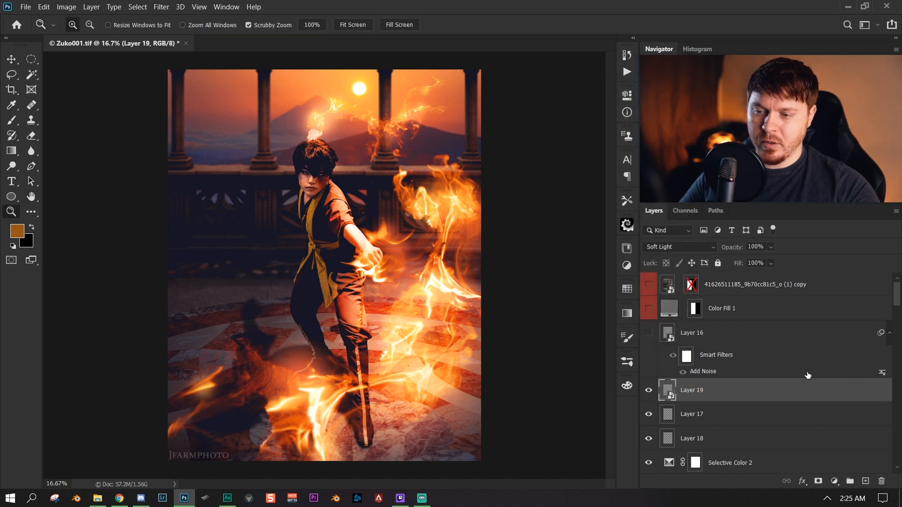
- Delete the gray Layer 19 and the Layer 17 signature
click(881, 482)
click(882, 483)
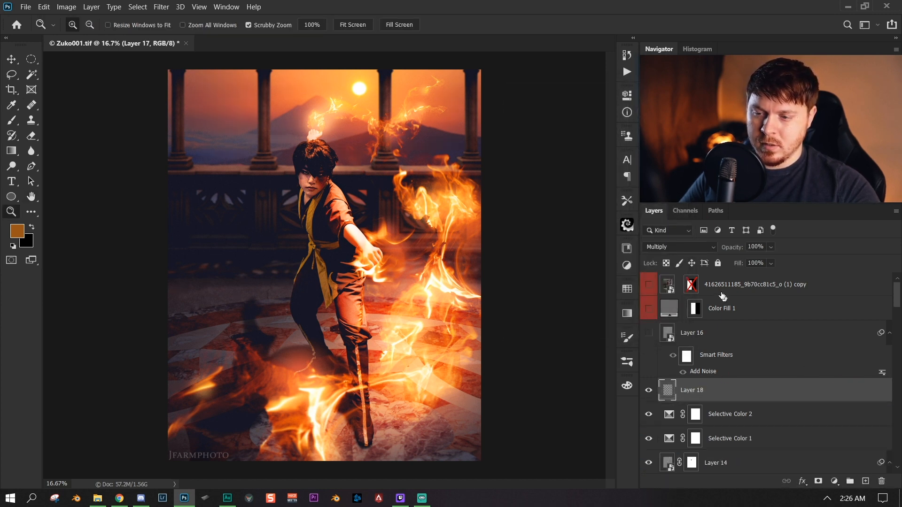
- Turn on Layer 16 with its smart filter, review the Add Noise settings and accept them
double_click(703, 371)
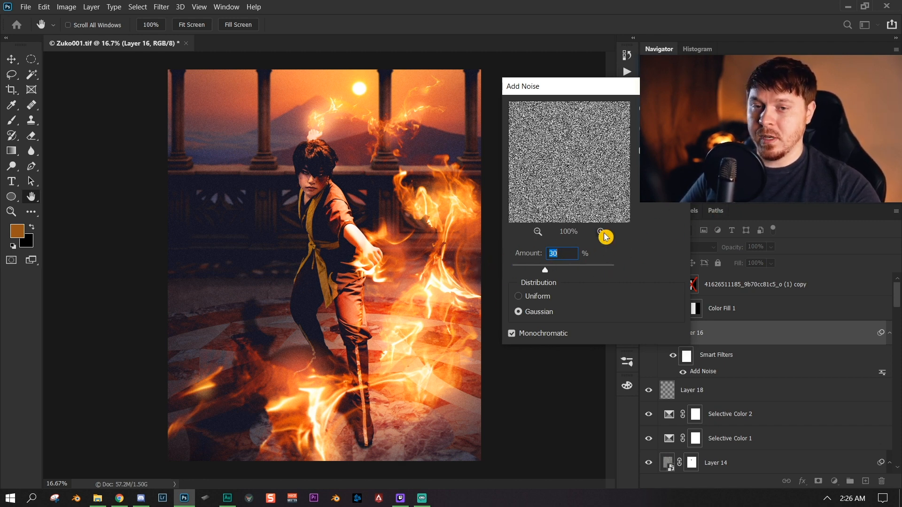
drag(626, 87, 628, 107)
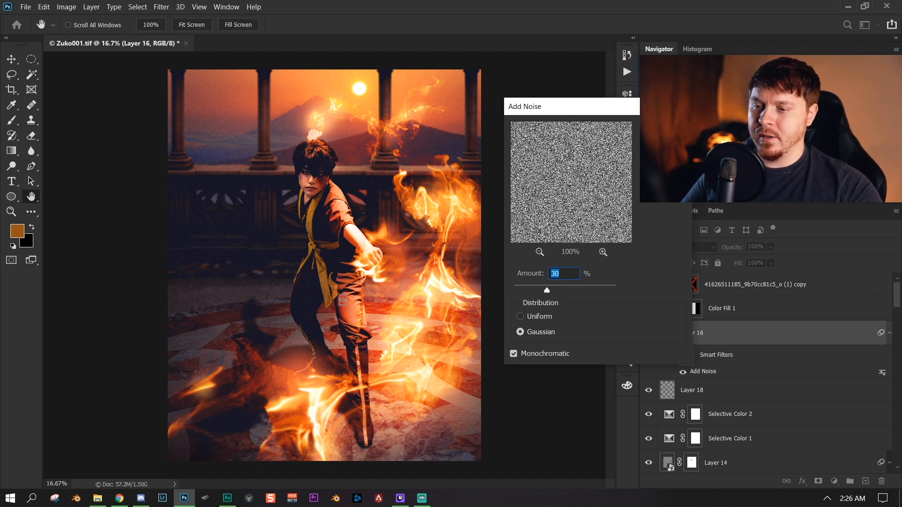
key(Return)
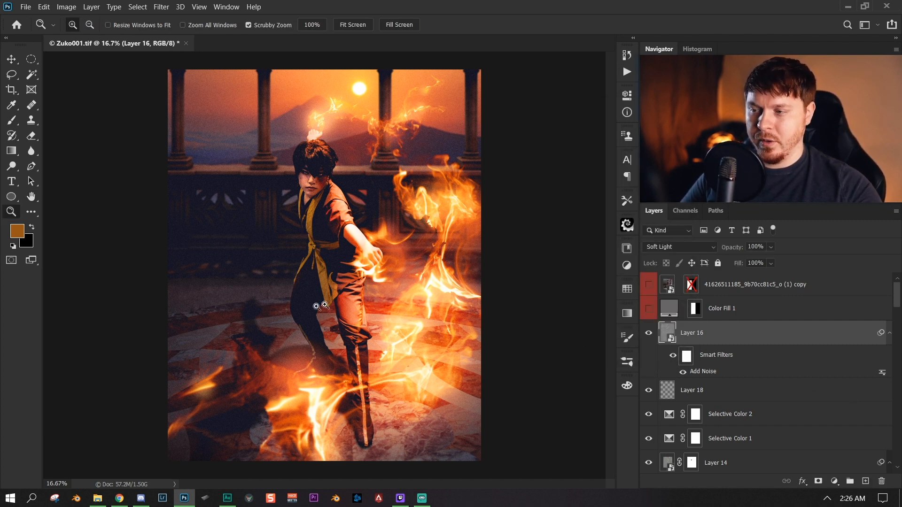
- Examine the noise grain across the figure and flames at several magnifications
drag(410, 305, 352, 352)
click(352, 345)
click(378, 319)
click(378, 319)
click(378, 319)
click(378, 320)
click(378, 319)
click(378, 319)
click(412, 330)
click(422, 333)
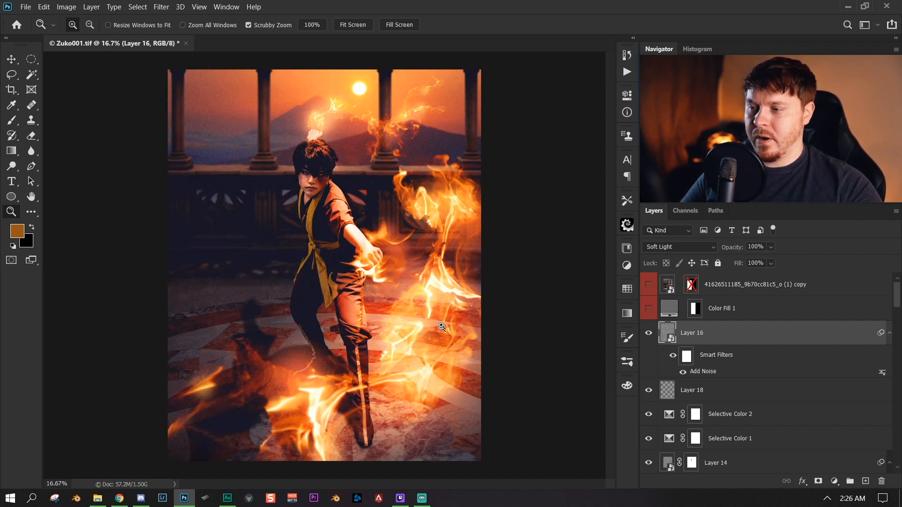
drag(462, 326, 444, 323)
click(444, 323)
- Switch to full-screen mode on a black background and review the finished composite
key(f)
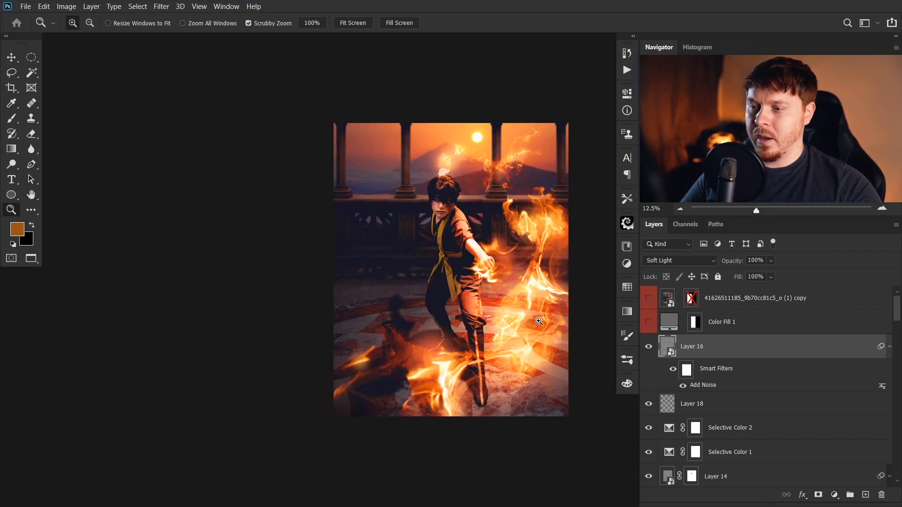
key(f)
click(500, 272)
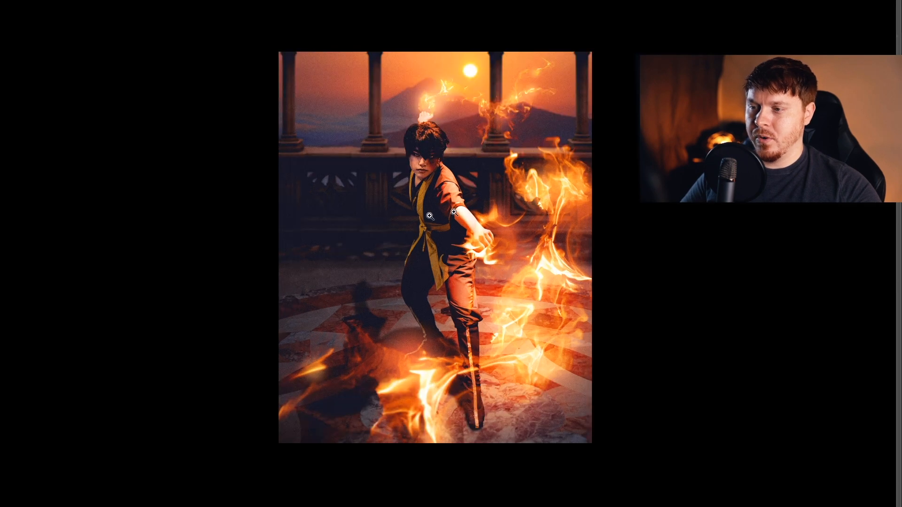
click(489, 293)
alt+click(494, 225)
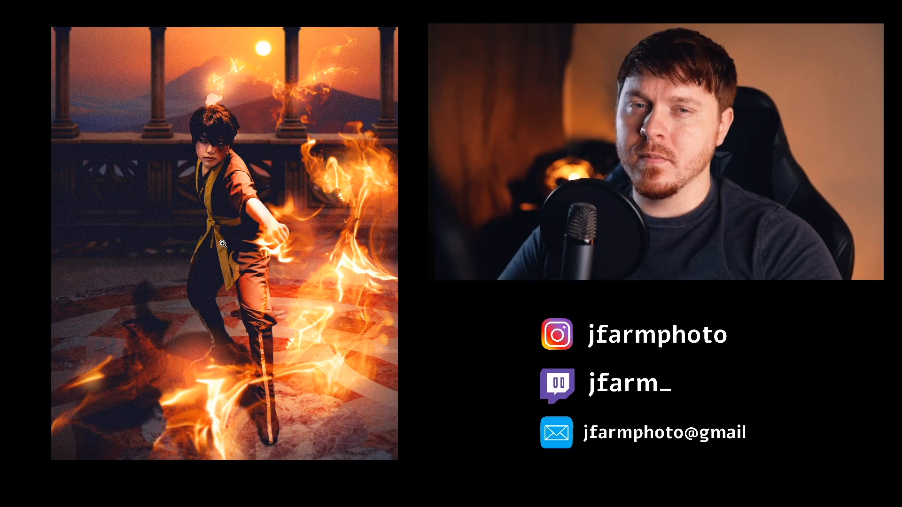